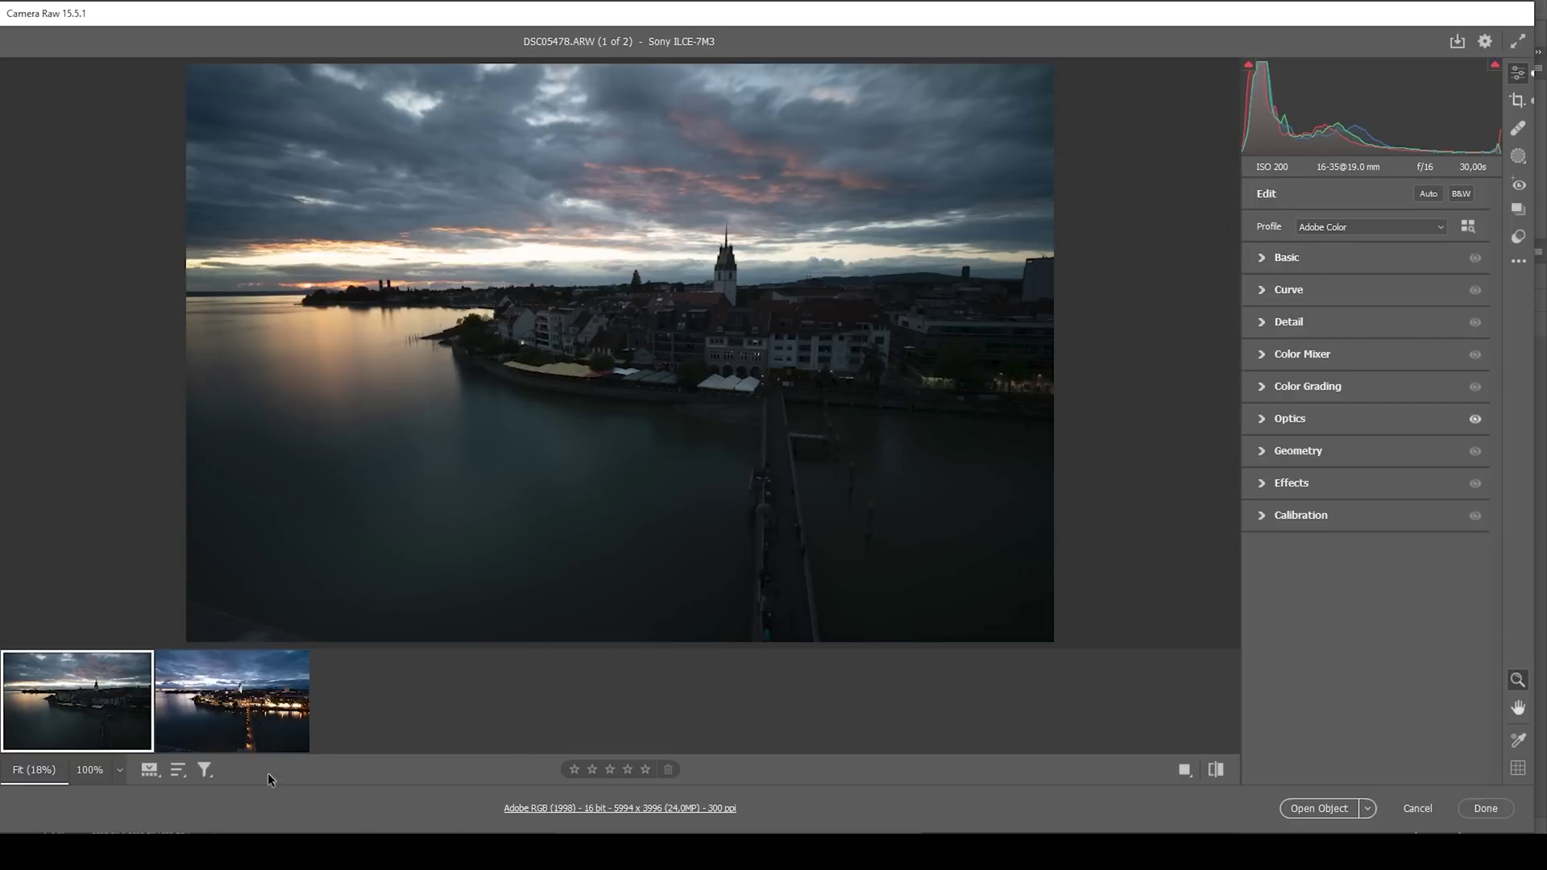
- Load DSC06611.ARW, the lit night town shot, into the Camera Raw preview
{"action": "left_click", "coordinate": [199, 737]}
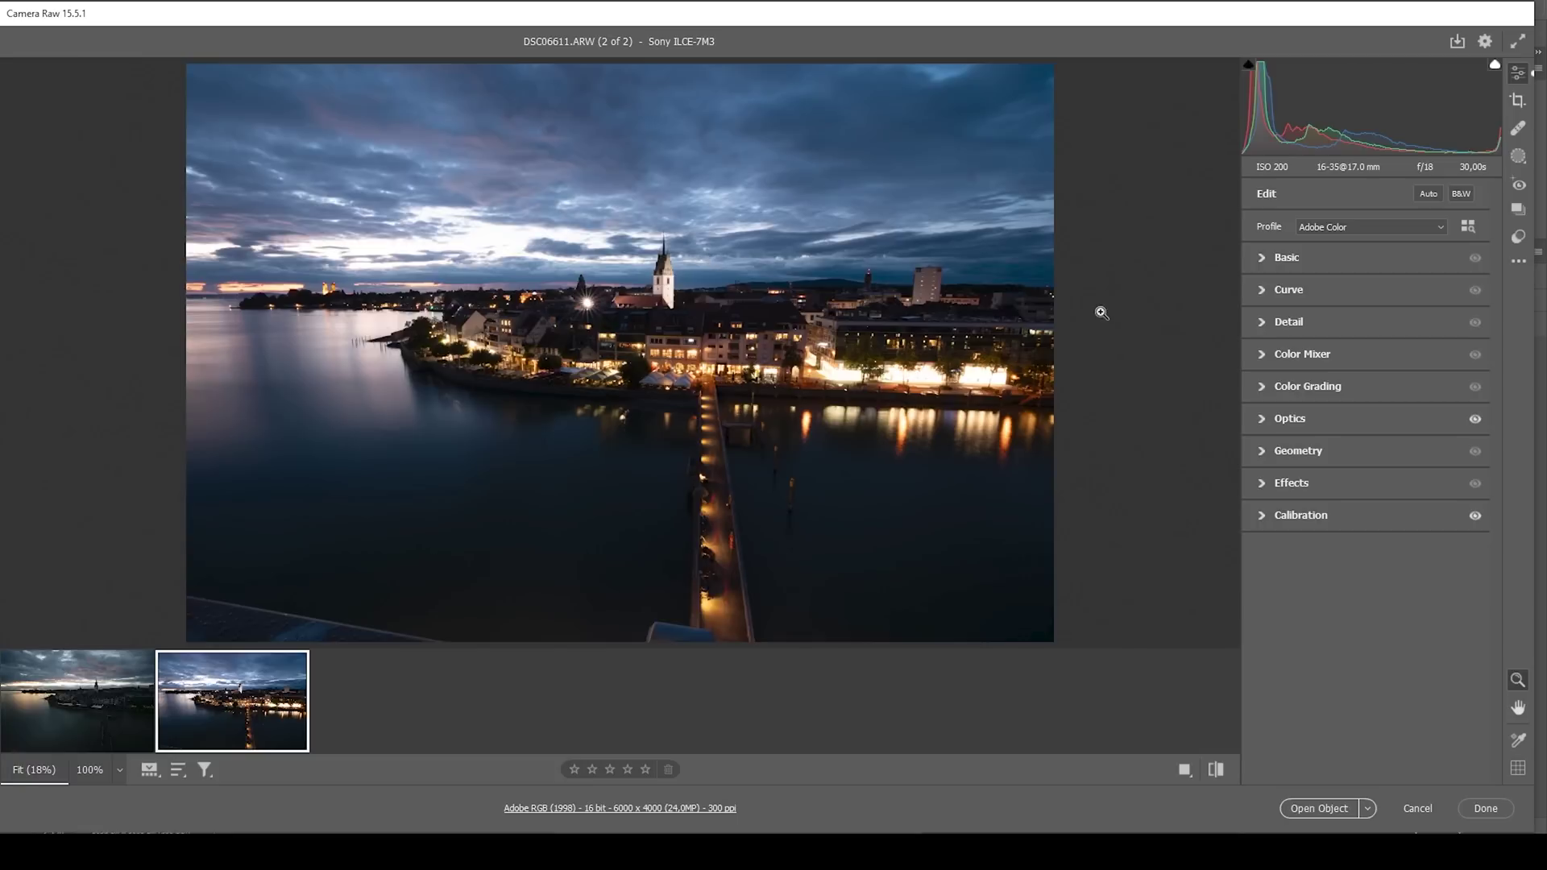
- Apply the Adobe Landscape profile and set white balance to Temperature 7000, Tint 0
{"action": "left_click", "coordinate": [1345, 228]}
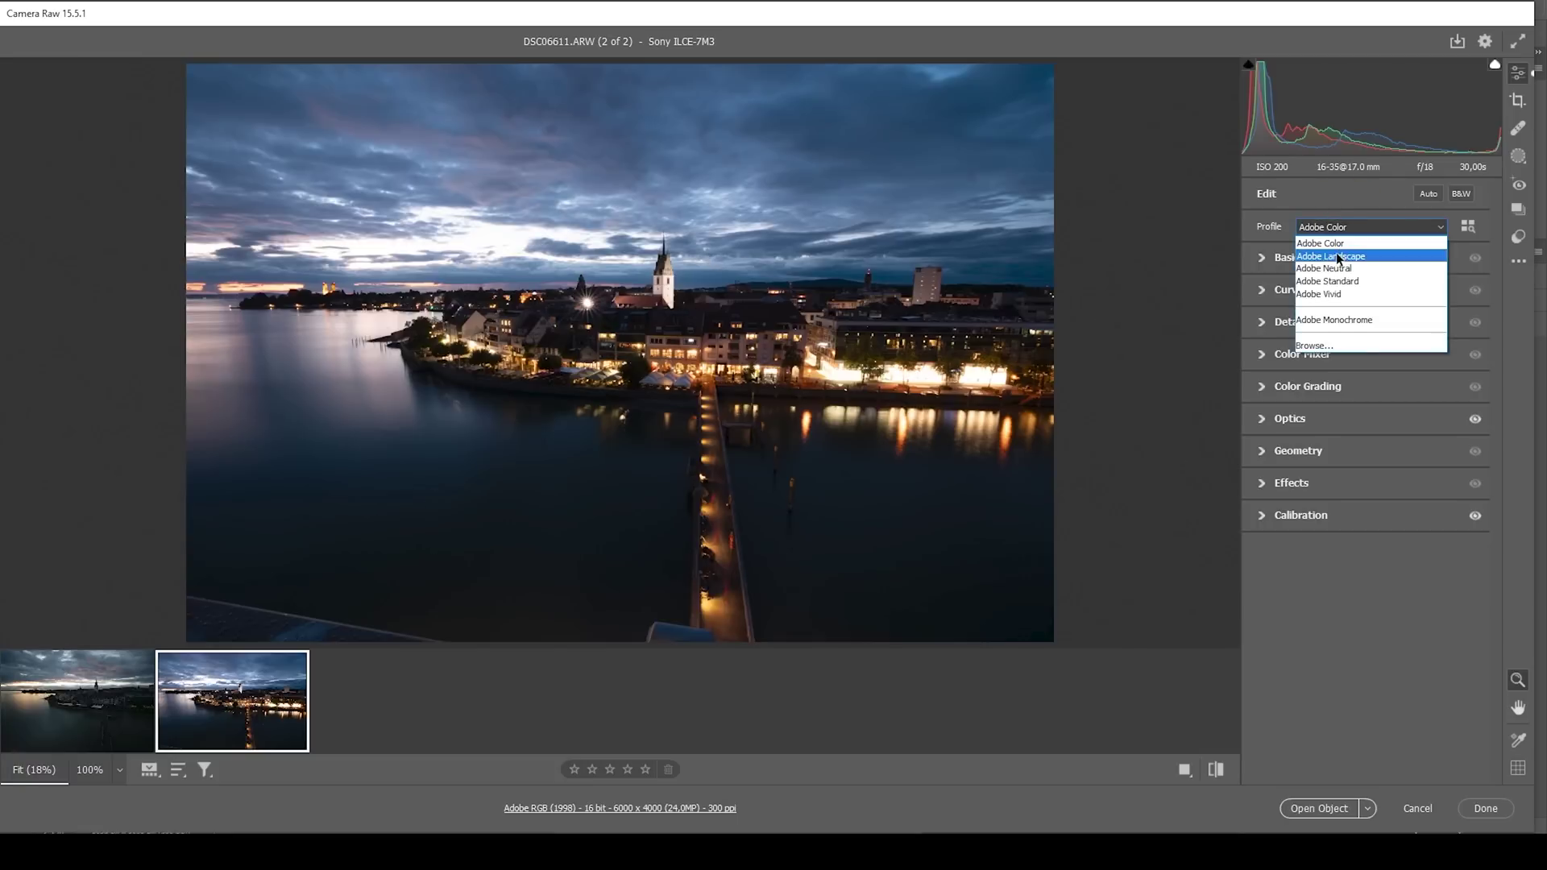
{"action": "left_click", "coordinate": [1339, 258]}
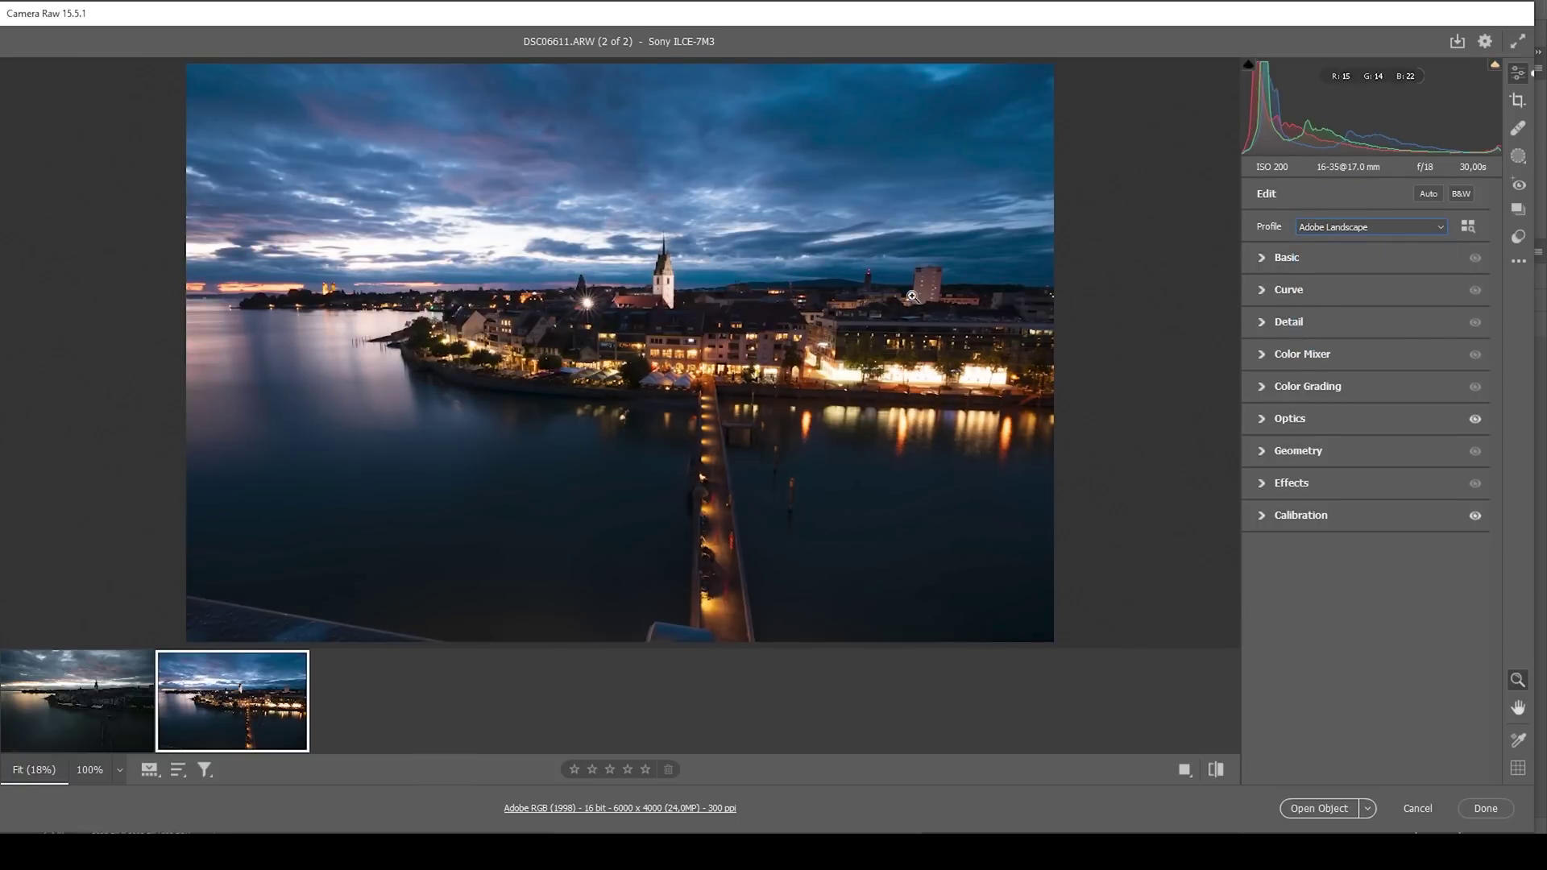
{"action": "left_click", "coordinate": [1263, 259]}
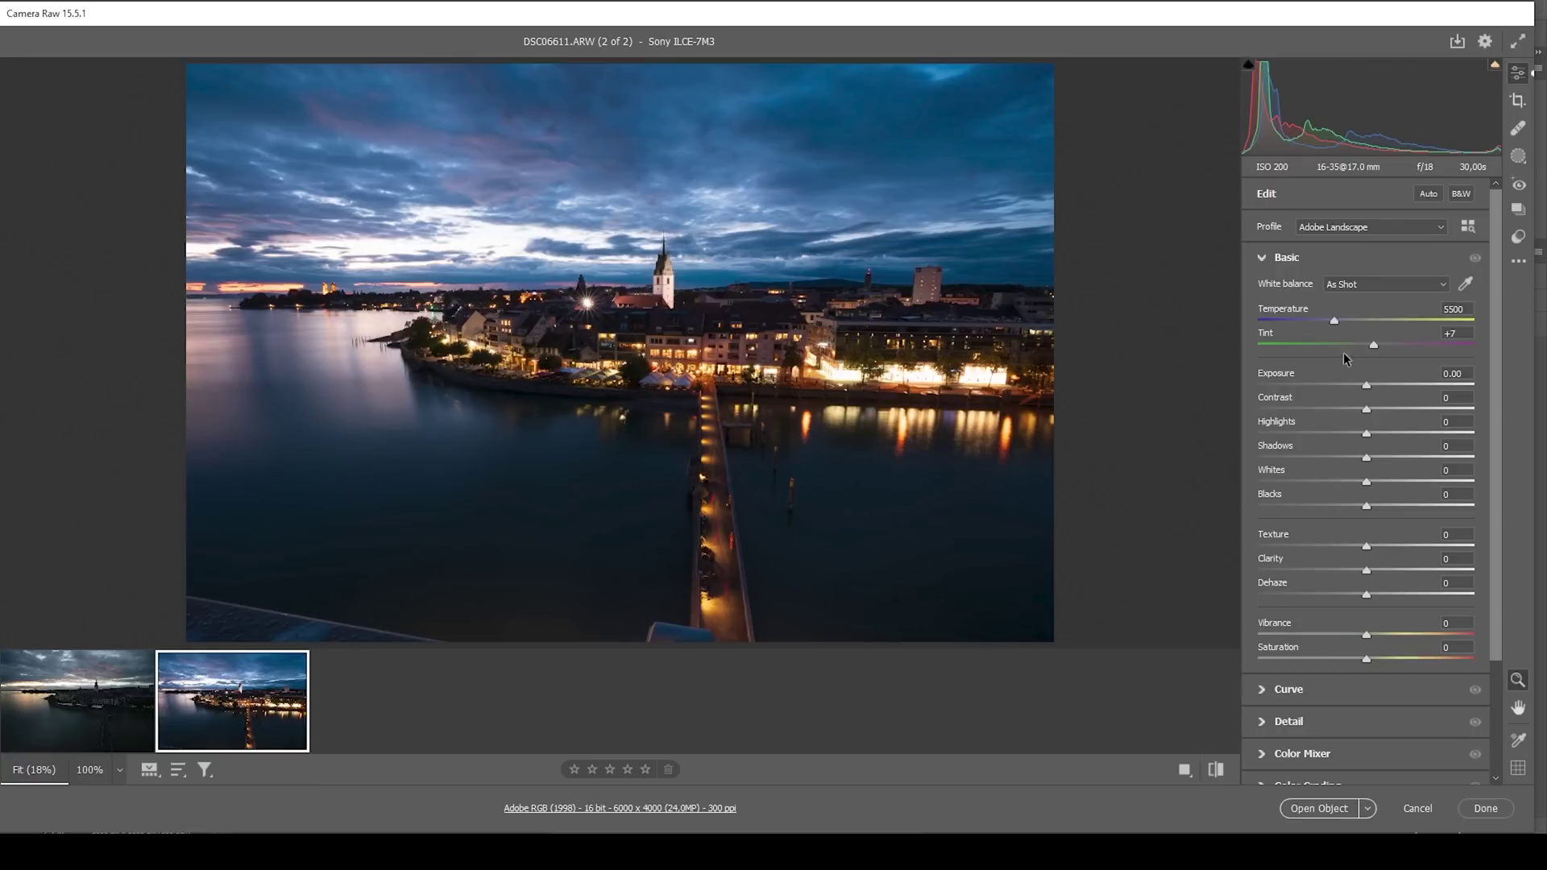
{"action": "left_click_drag", "start_coordinate": [1338, 319], "coordinate": [1360, 323]}
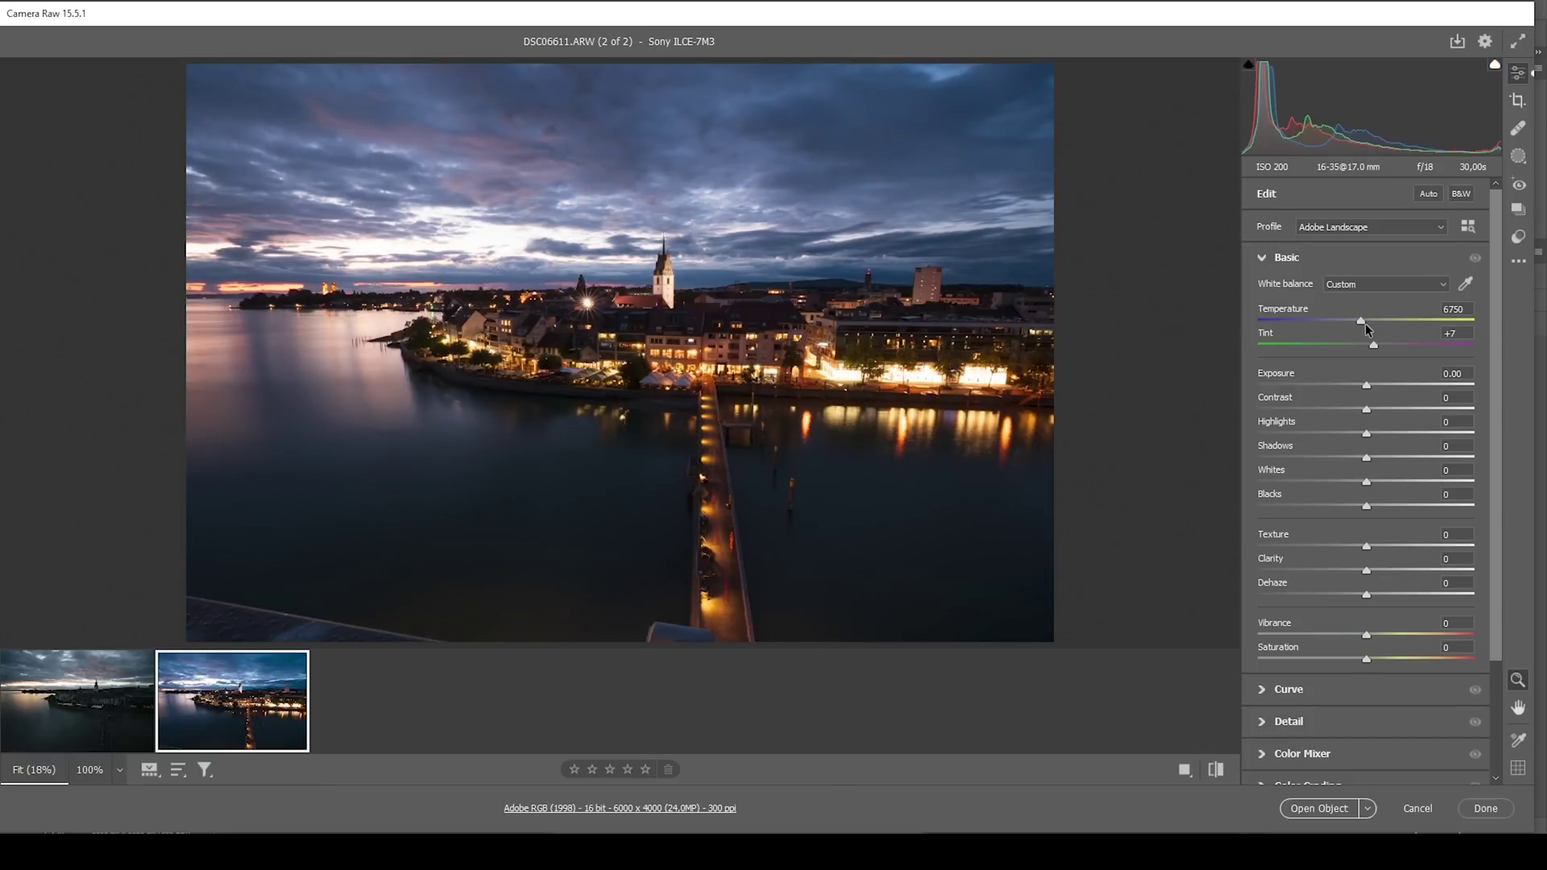
{"action": "left_click_drag", "start_coordinate": [1365, 322], "coordinate": [1369, 323]}
{"action": "left_click_drag", "start_coordinate": [1373, 347], "coordinate": [1365, 347]}
{"action": "double_click", "coordinate": [1365, 345]}
- Set Highlights −100, Contrast +16, Shadows +62 and Blacks +16, then view the original
{"action": "left_click_drag", "start_coordinate": [1367, 438], "coordinate": [1198, 445]}
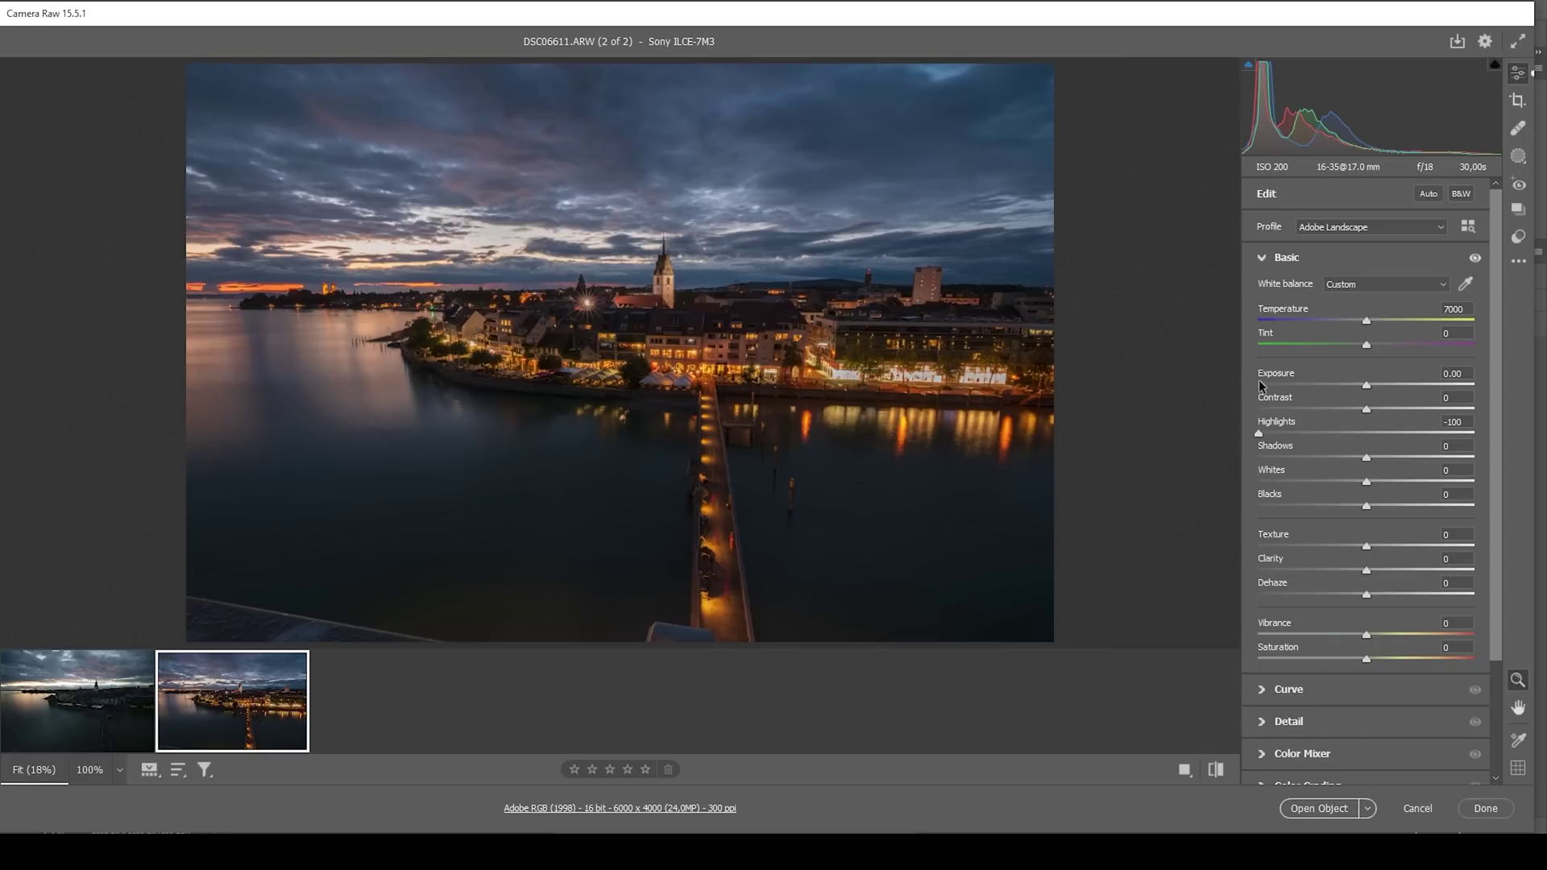
{"action": "left_click_drag", "start_coordinate": [1366, 408], "coordinate": [1386, 458]}
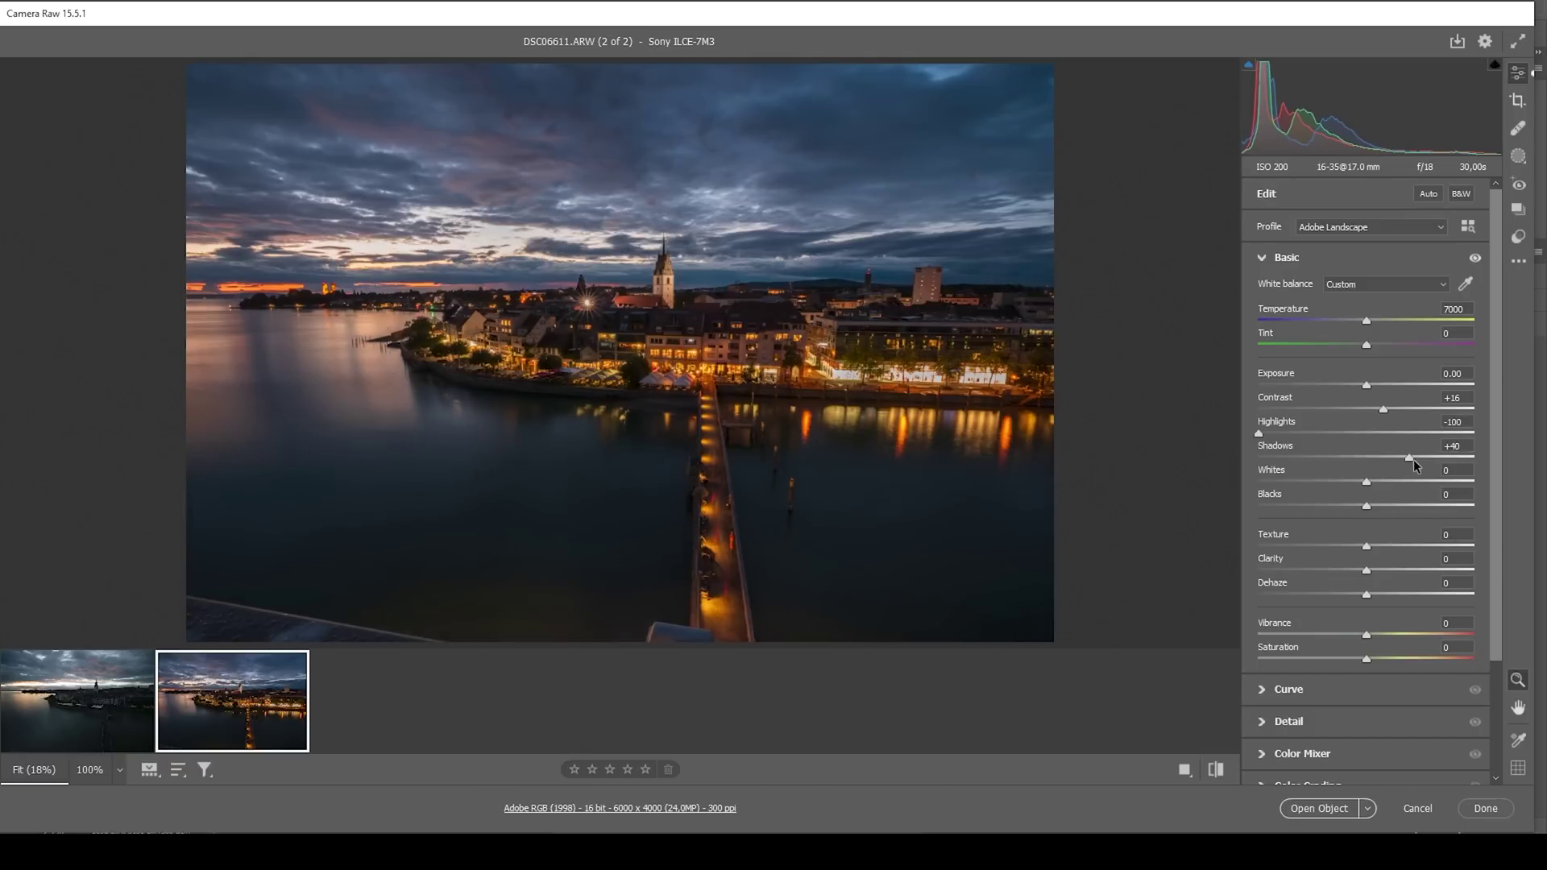
{"action": "left_click_drag", "start_coordinate": [1416, 459], "coordinate": [1370, 481]}
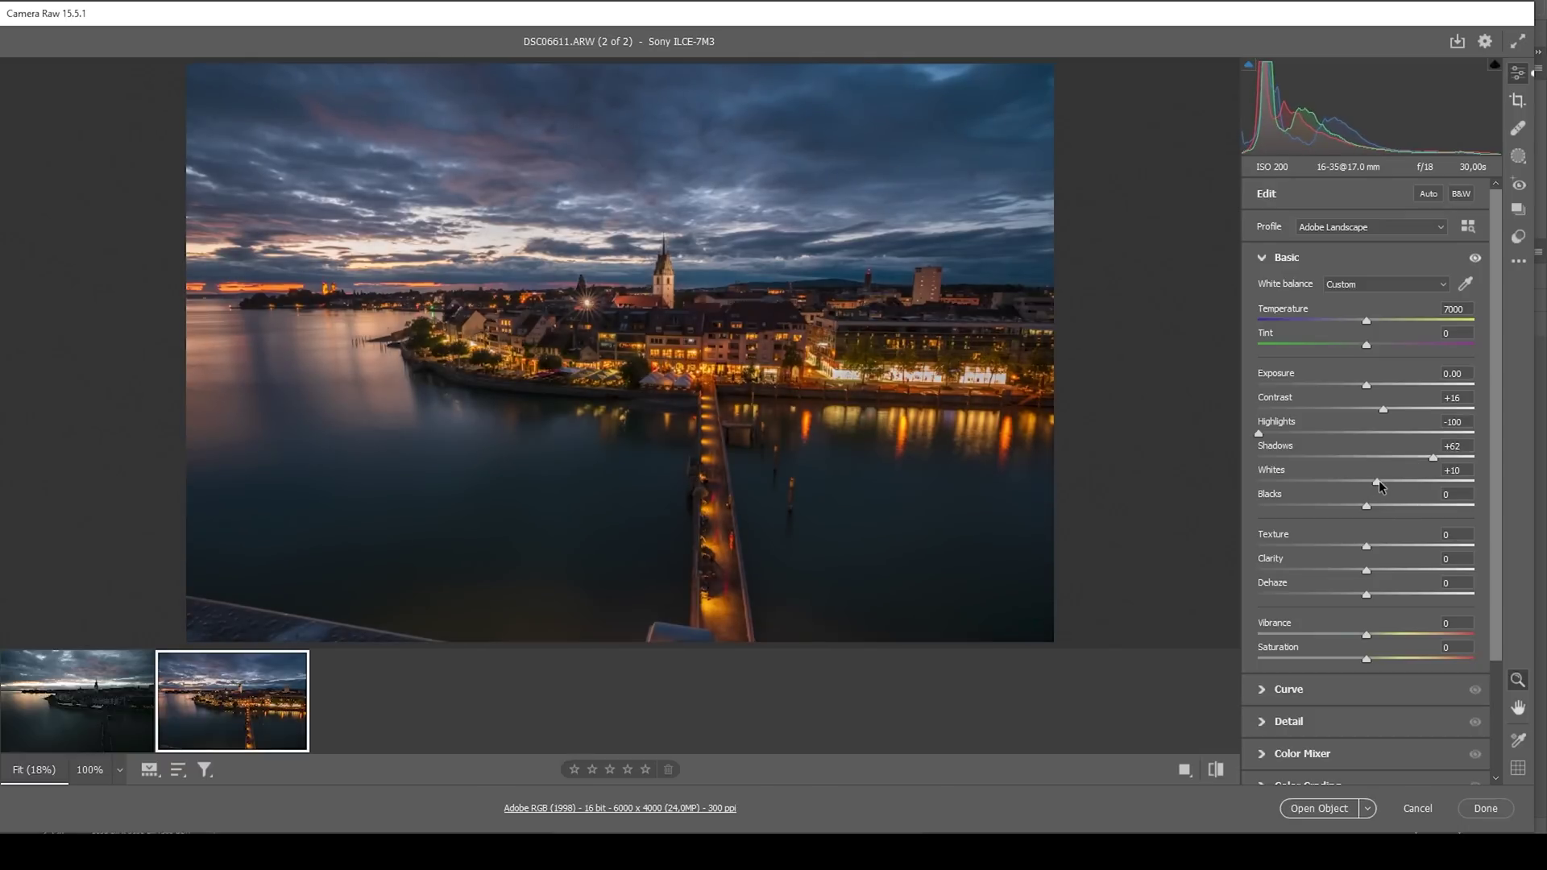
{"action": "left_click_drag", "start_coordinate": [1369, 504], "coordinate": [1387, 505]}
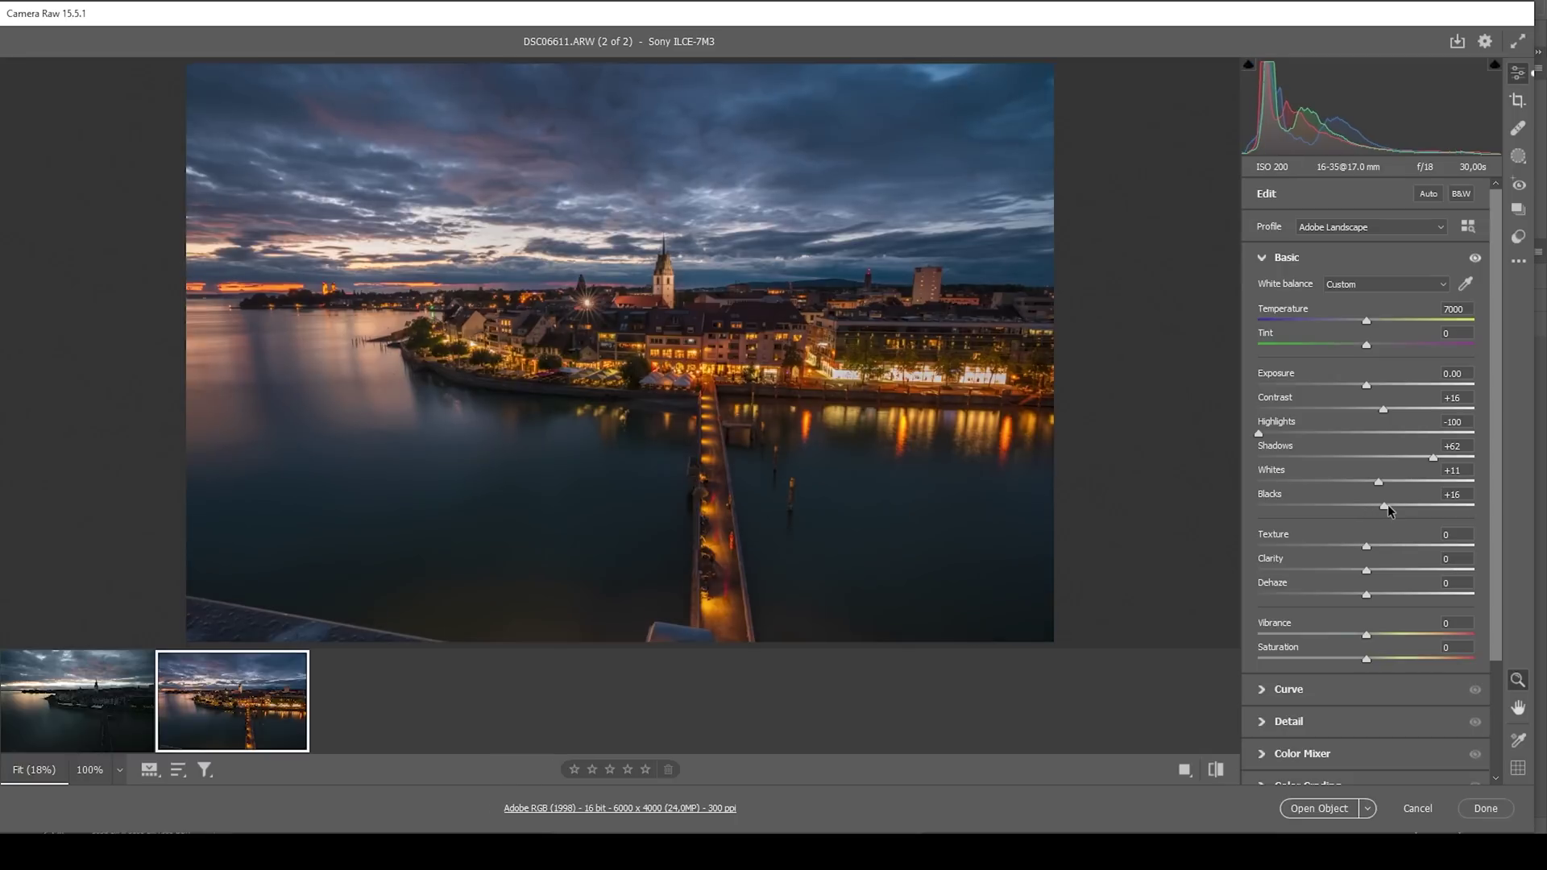
{"action": "left_click", "coordinate": [1216, 770]}
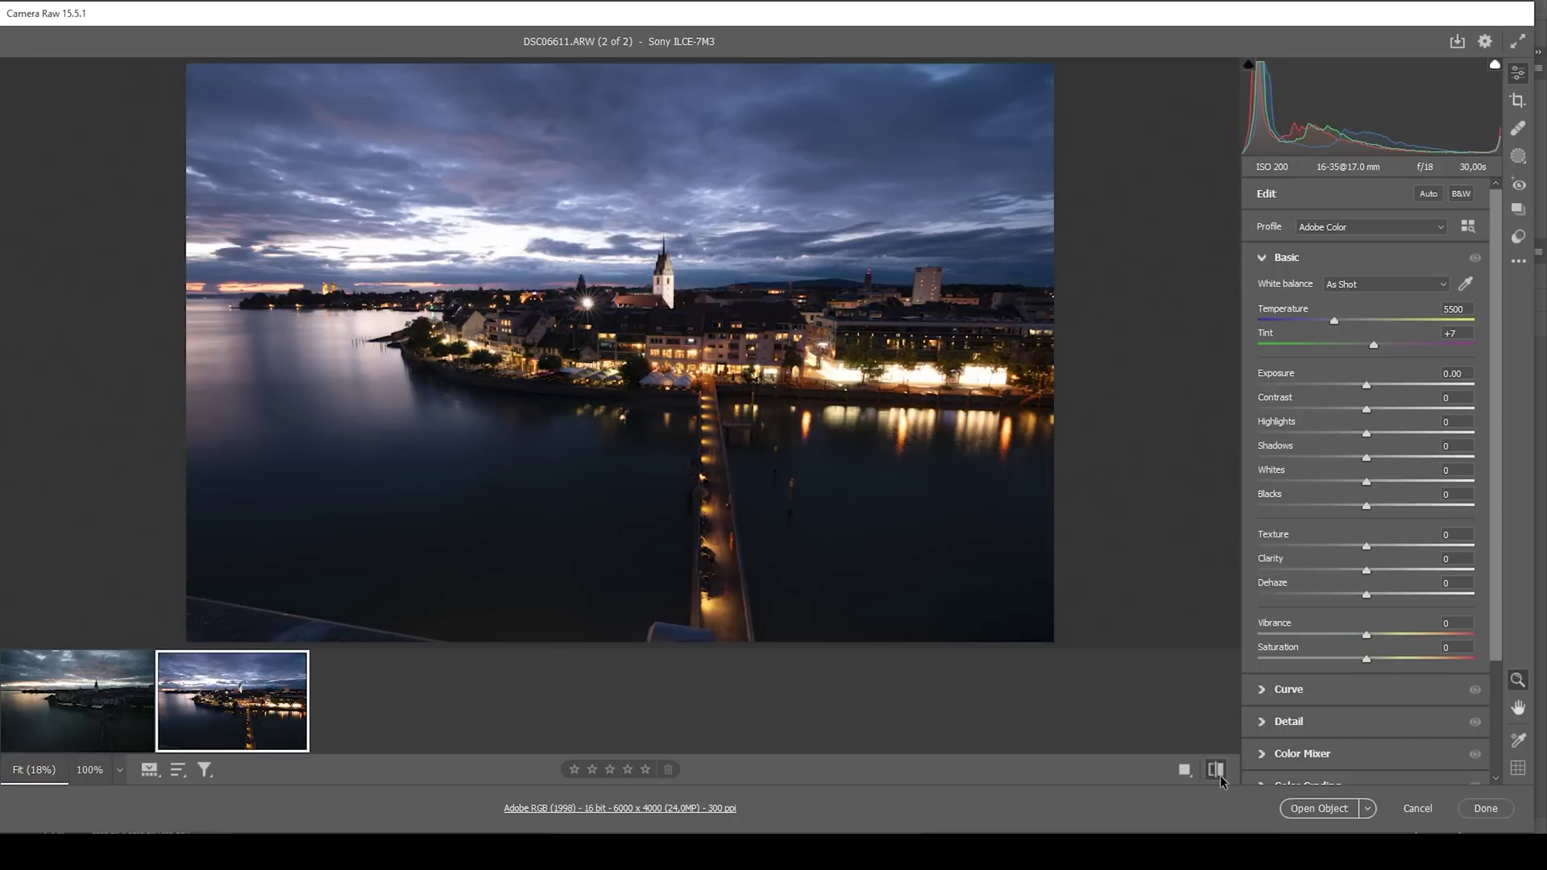
- Compare before/after, then set Texture +10, Dehaze −5 and Vibrance +25
{"action": "left_click", "coordinate": [1219, 775]}
{"action": "left_click", "coordinate": [1219, 775]}
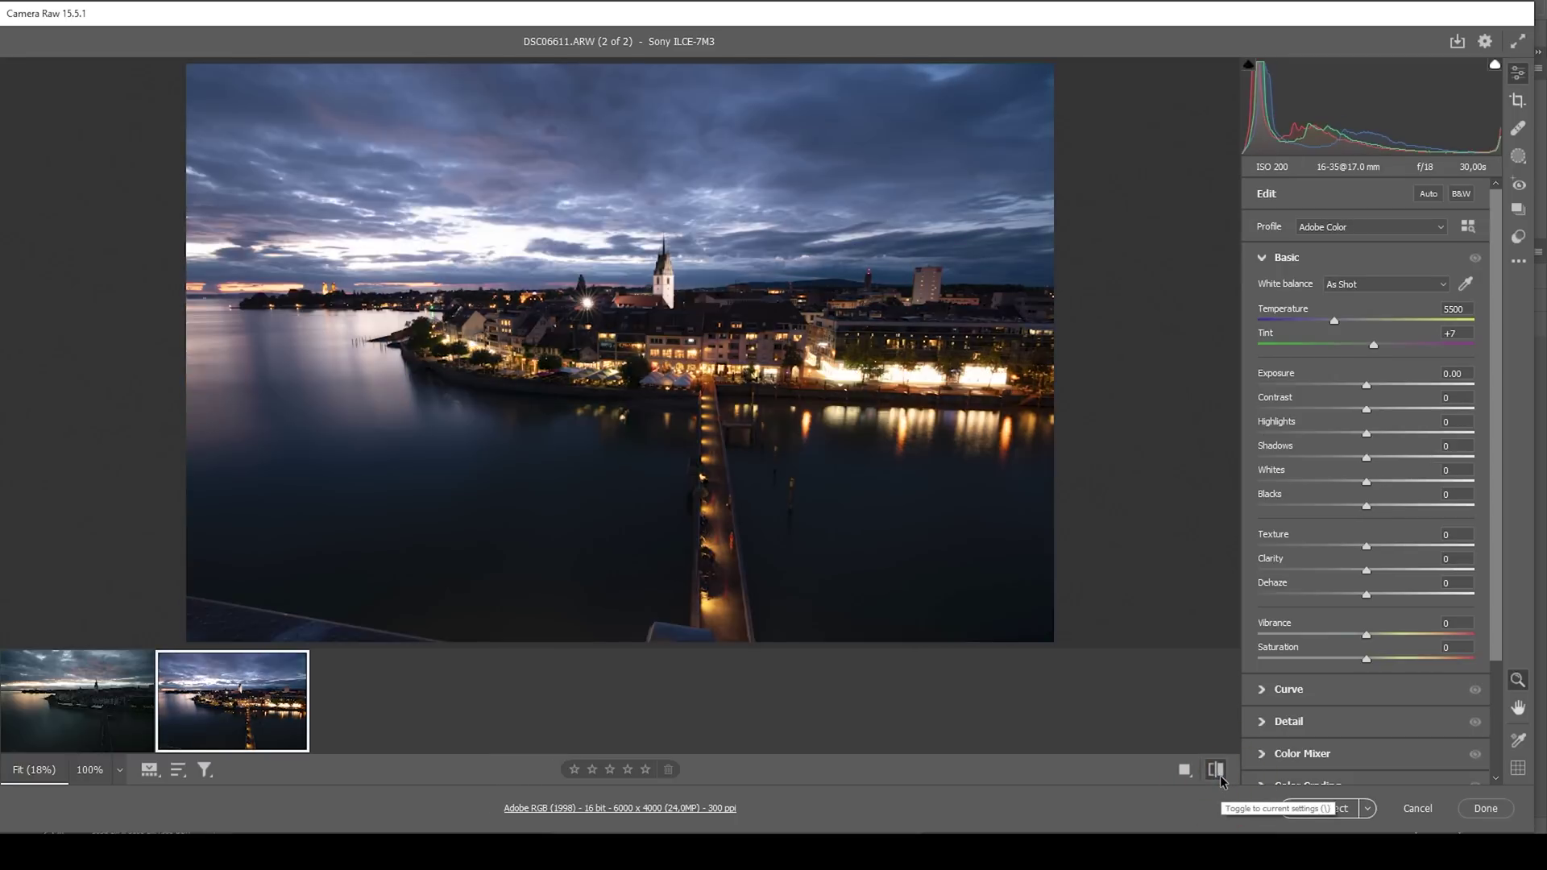
{"action": "left_click", "coordinate": [1219, 775]}
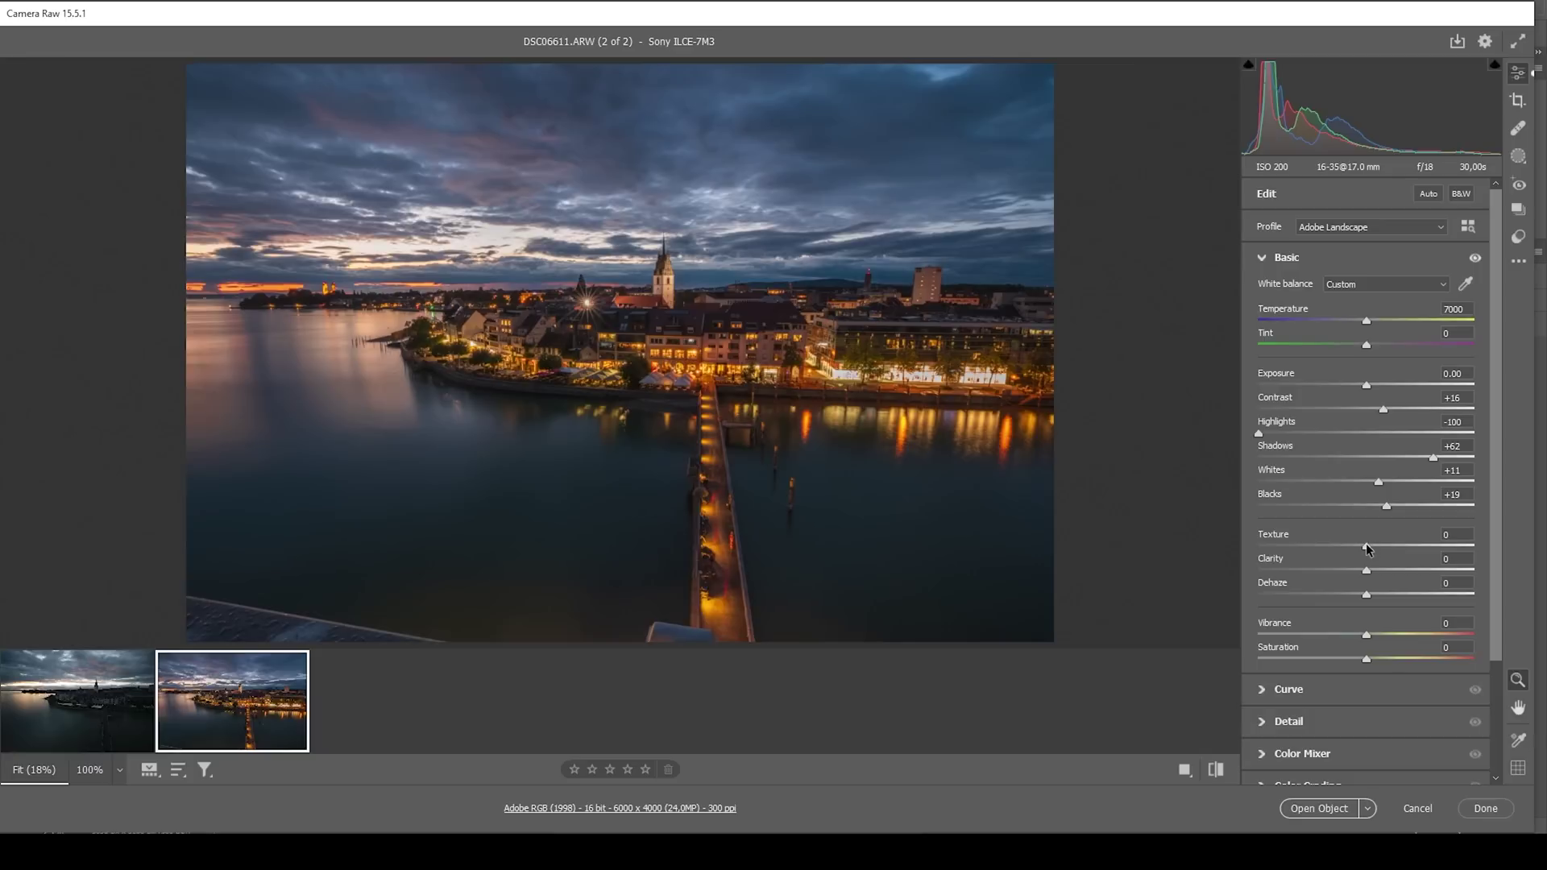
{"action": "left_click_drag", "start_coordinate": [1367, 549], "coordinate": [1375, 546]}
{"action": "left_click_drag", "start_coordinate": [1367, 596], "coordinate": [1360, 596]}
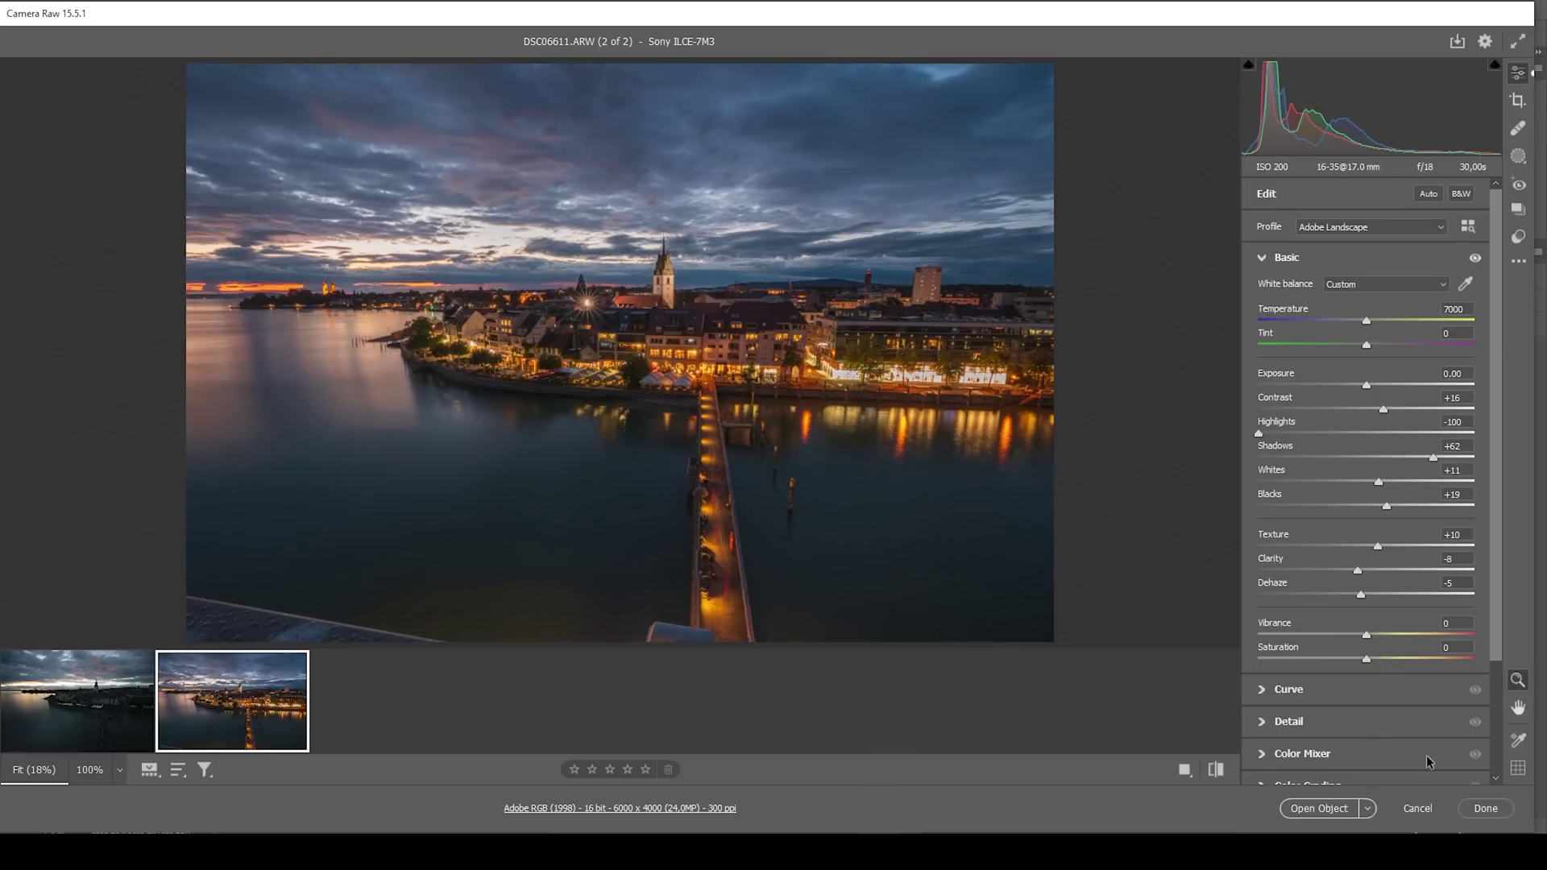
{"action": "left_click_drag", "start_coordinate": [1366, 636], "coordinate": [1383, 636]}
{"action": "left_click_drag", "start_coordinate": [1393, 642], "coordinate": [1393, 642]}
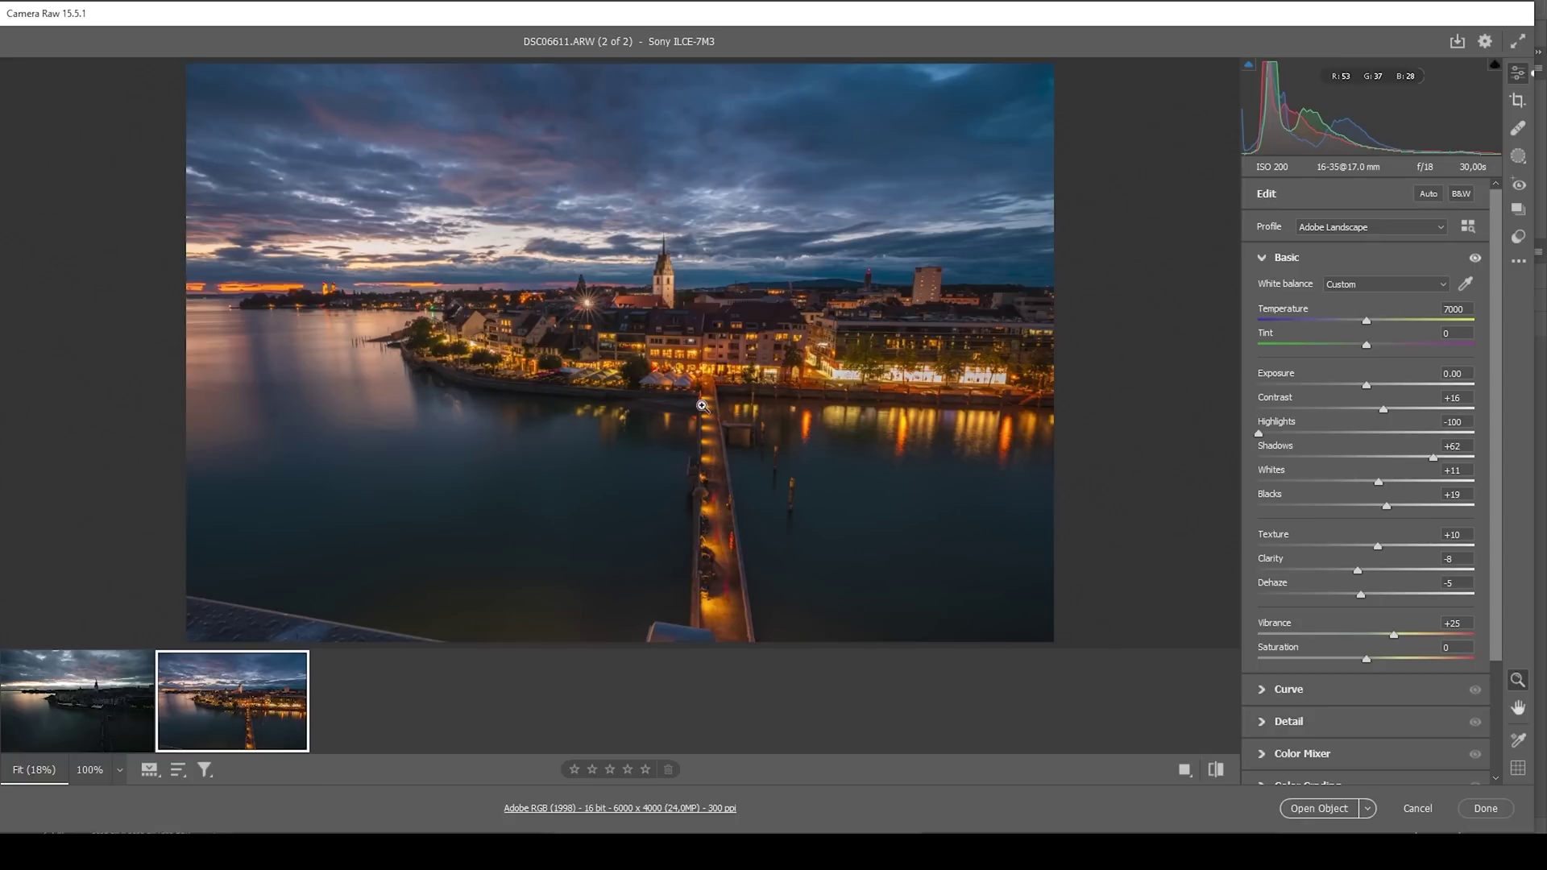
{"action": "left_click", "coordinate": [1260, 259]}
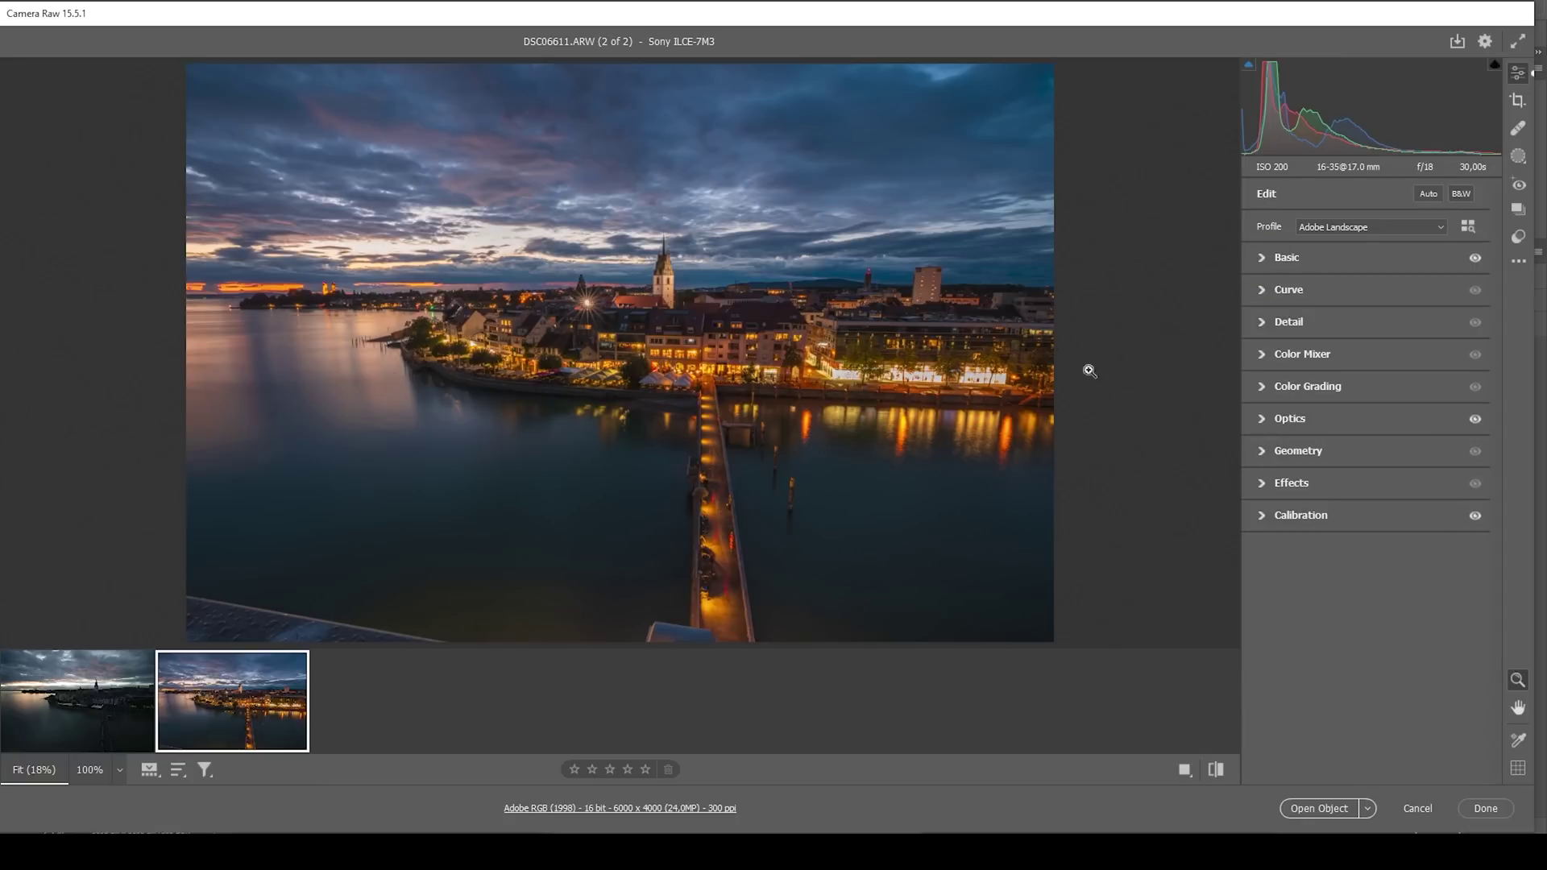
- In the HSL mixer, set Yellows hue +71, nudge Oranges hue down, and Yellows saturation −39
{"action": "left_click", "coordinate": [1262, 356]}
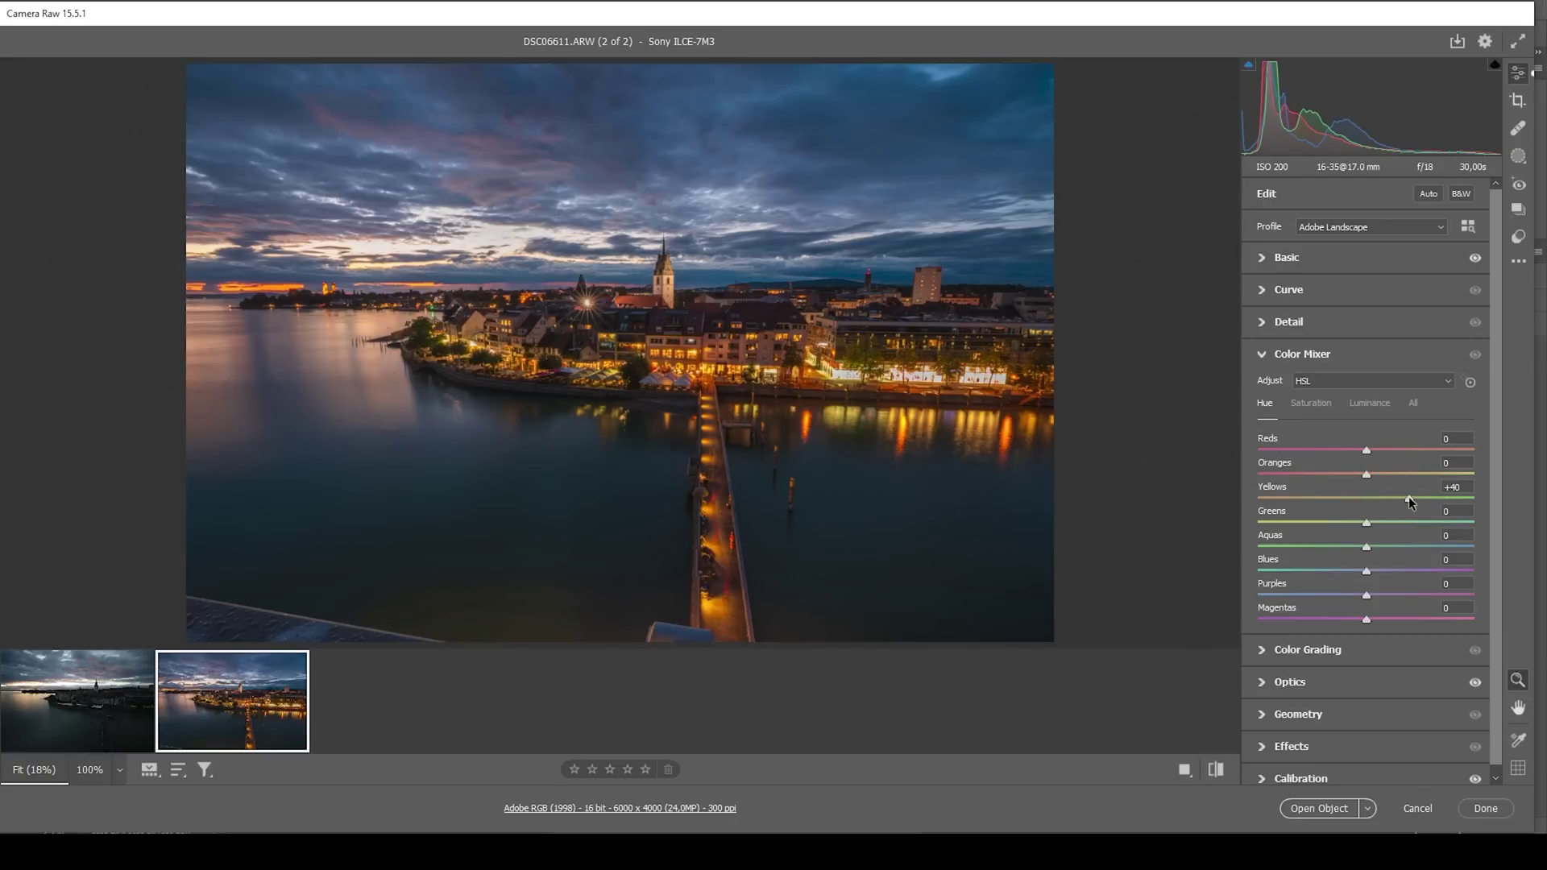
{"action": "left_click_drag", "start_coordinate": [1408, 496], "coordinate": [1396, 497]}
{"action": "left_click_drag", "start_coordinate": [1400, 496], "coordinate": [1443, 498]}
{"action": "left_click_drag", "start_coordinate": [1365, 475], "coordinate": [1361, 476]}
{"action": "left_click", "coordinate": [1325, 408]}
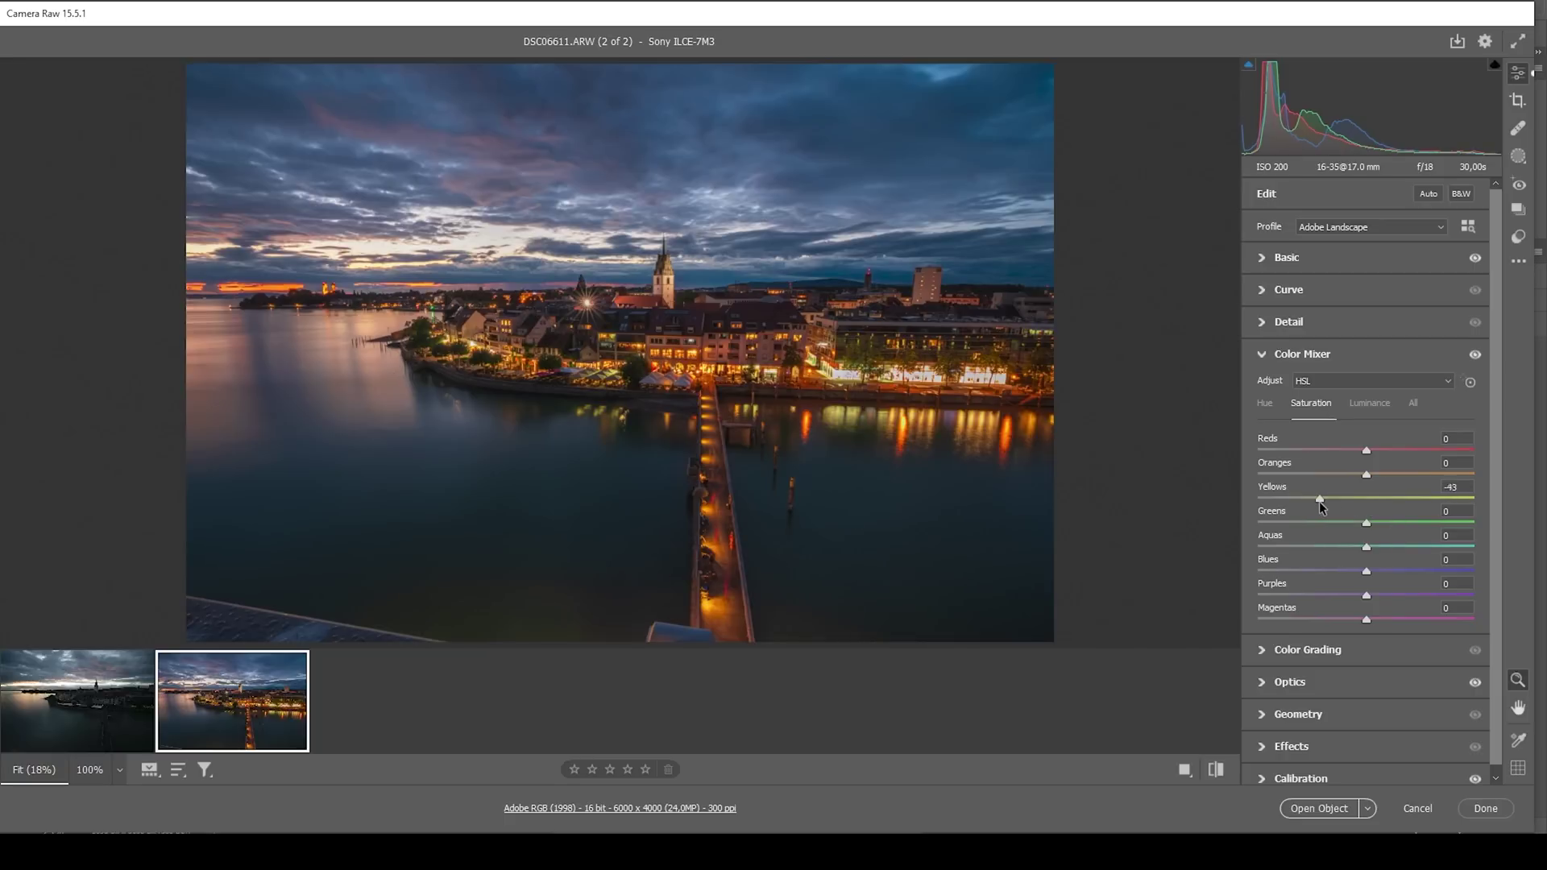
{"action": "left_click_drag", "start_coordinate": [1305, 501], "coordinate": [1342, 510]}
{"action": "left_click", "coordinate": [1323, 506]}
{"action": "left_click", "coordinate": [1264, 353]}
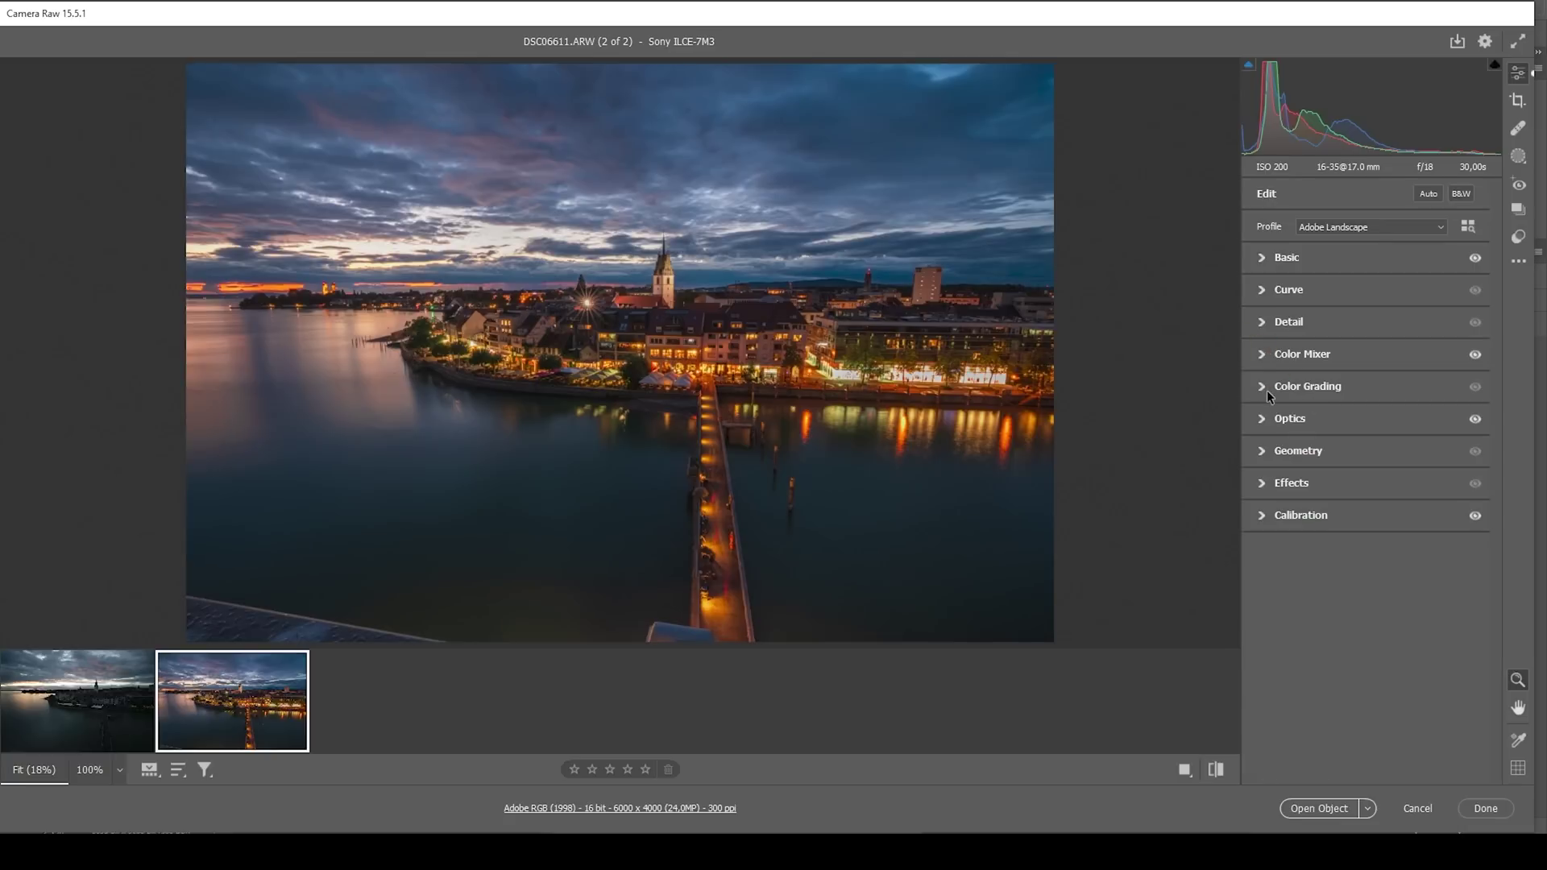
- Color-grade highlights Hue 32/Sat 73, midtones Hue 208/Sat 18, shadows Hue 211/Sat 10
{"action": "left_click", "coordinate": [1267, 387]}
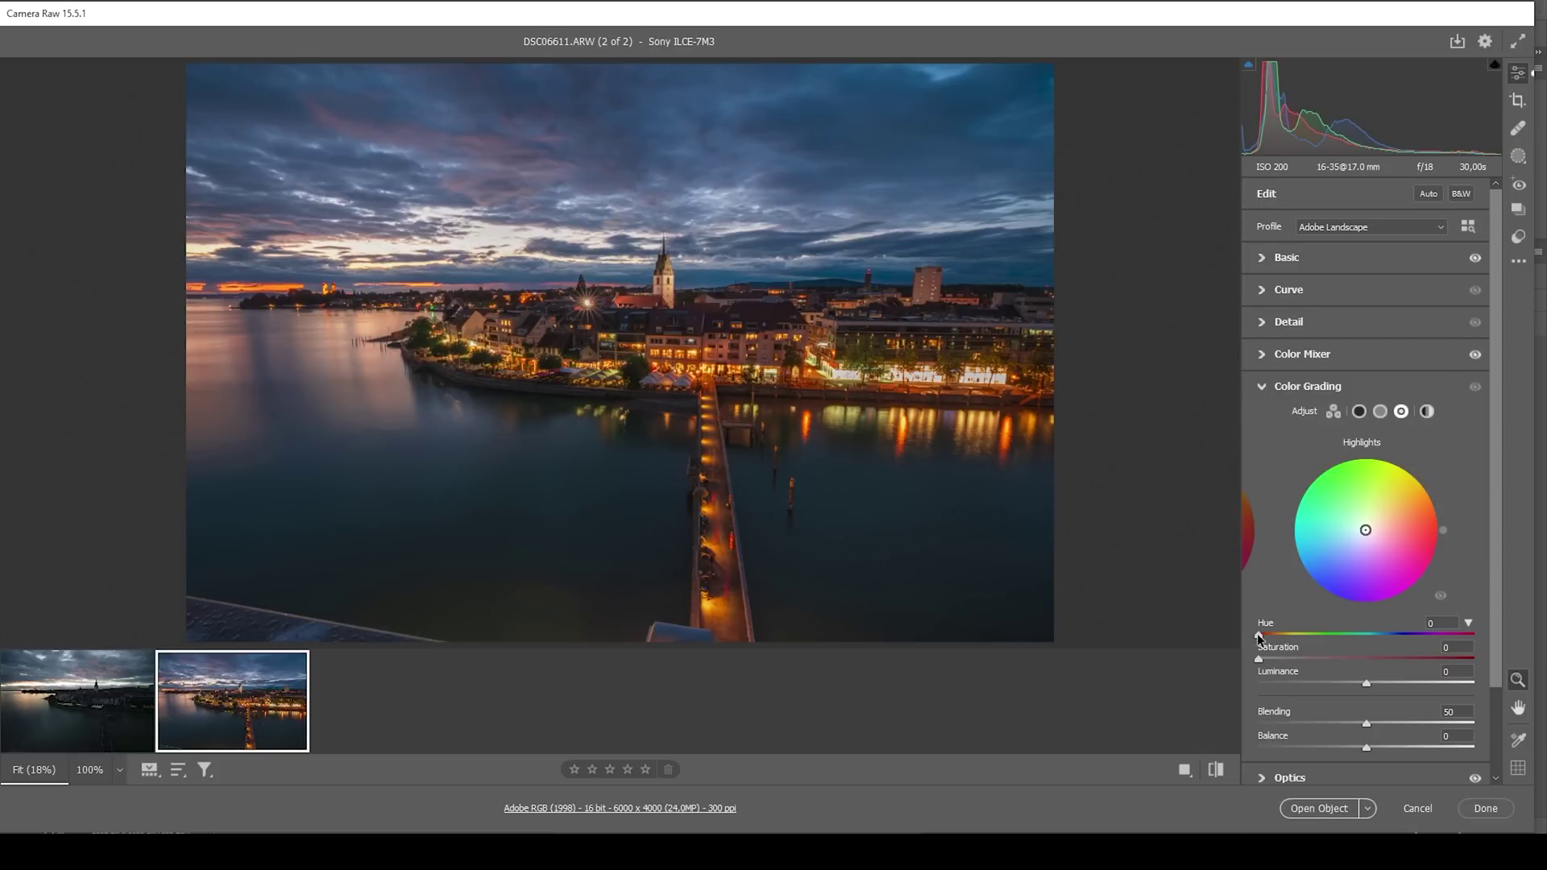
{"action": "left_click_drag", "start_coordinate": [1258, 633], "coordinate": [1276, 636]}
{"action": "left_click_drag", "start_coordinate": [1267, 663], "coordinate": [1413, 665]}
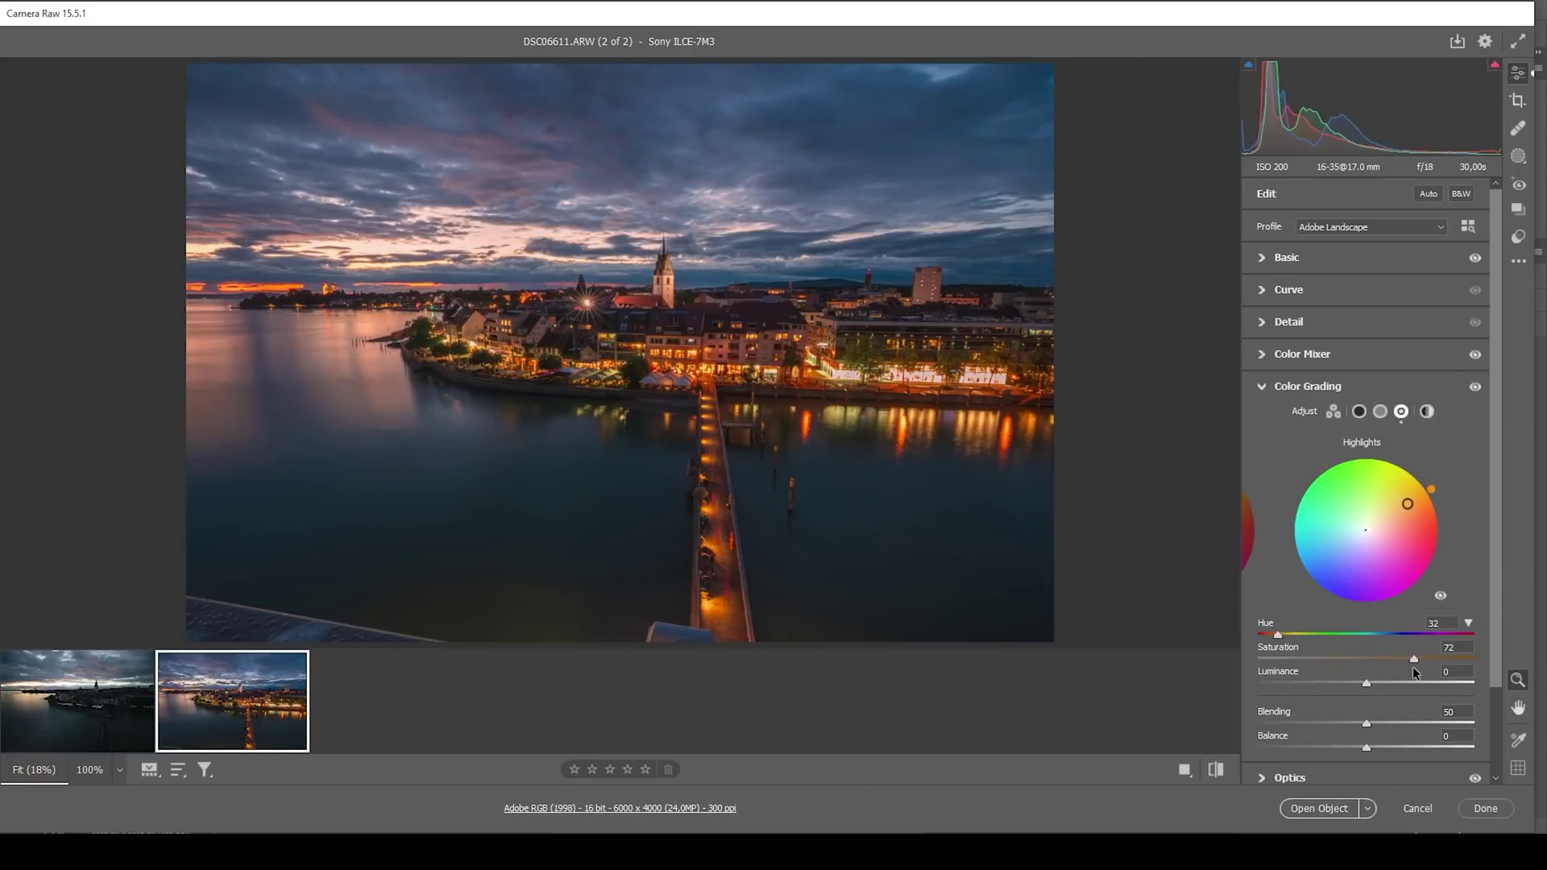
{"action": "left_click", "coordinate": [1381, 411]}
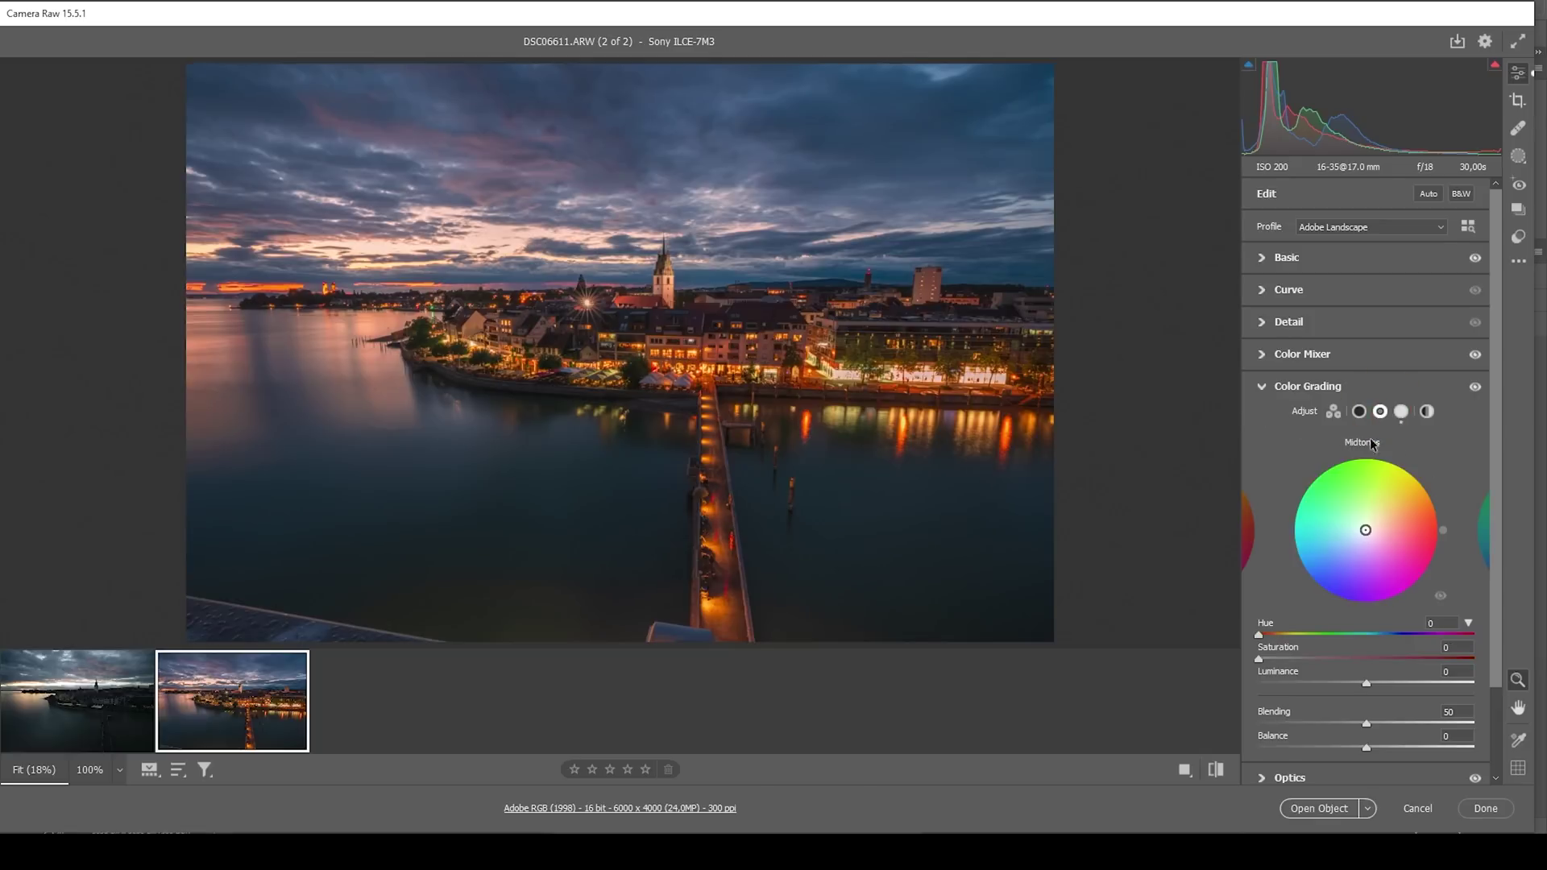
{"action": "left_click_drag", "start_coordinate": [1267, 638], "coordinate": [1383, 646]}
{"action": "left_click_drag", "start_coordinate": [1261, 659], "coordinate": [1313, 659]}
{"action": "left_click", "coordinate": [1358, 411]}
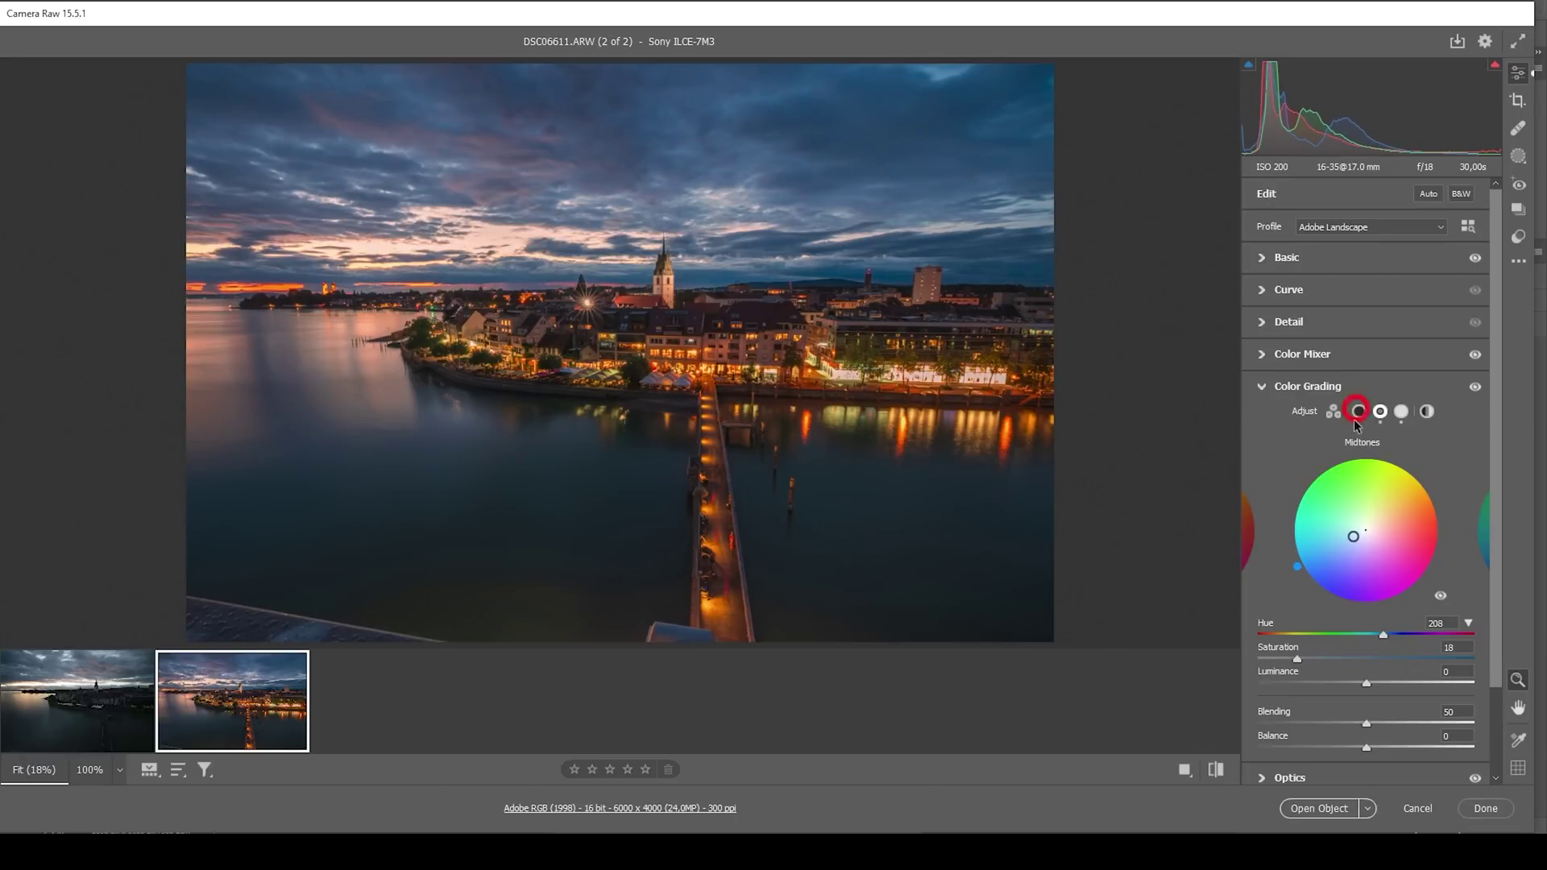
{"action": "left_click_drag", "start_coordinate": [1259, 635], "coordinate": [1384, 635]}
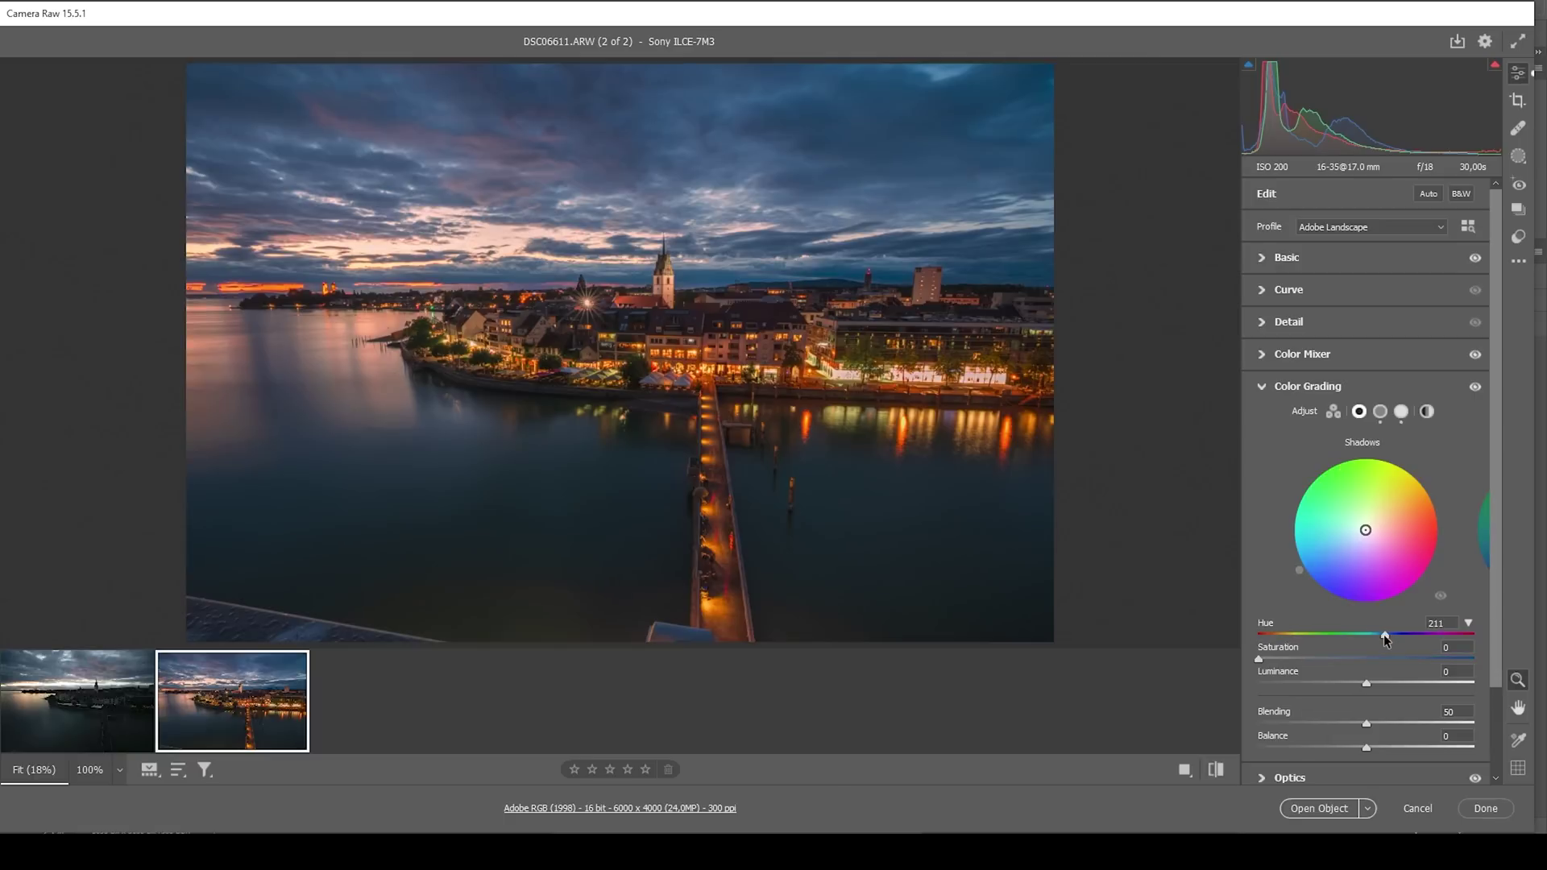
{"action": "left_click_drag", "start_coordinate": [1258, 659], "coordinate": [1280, 659]}
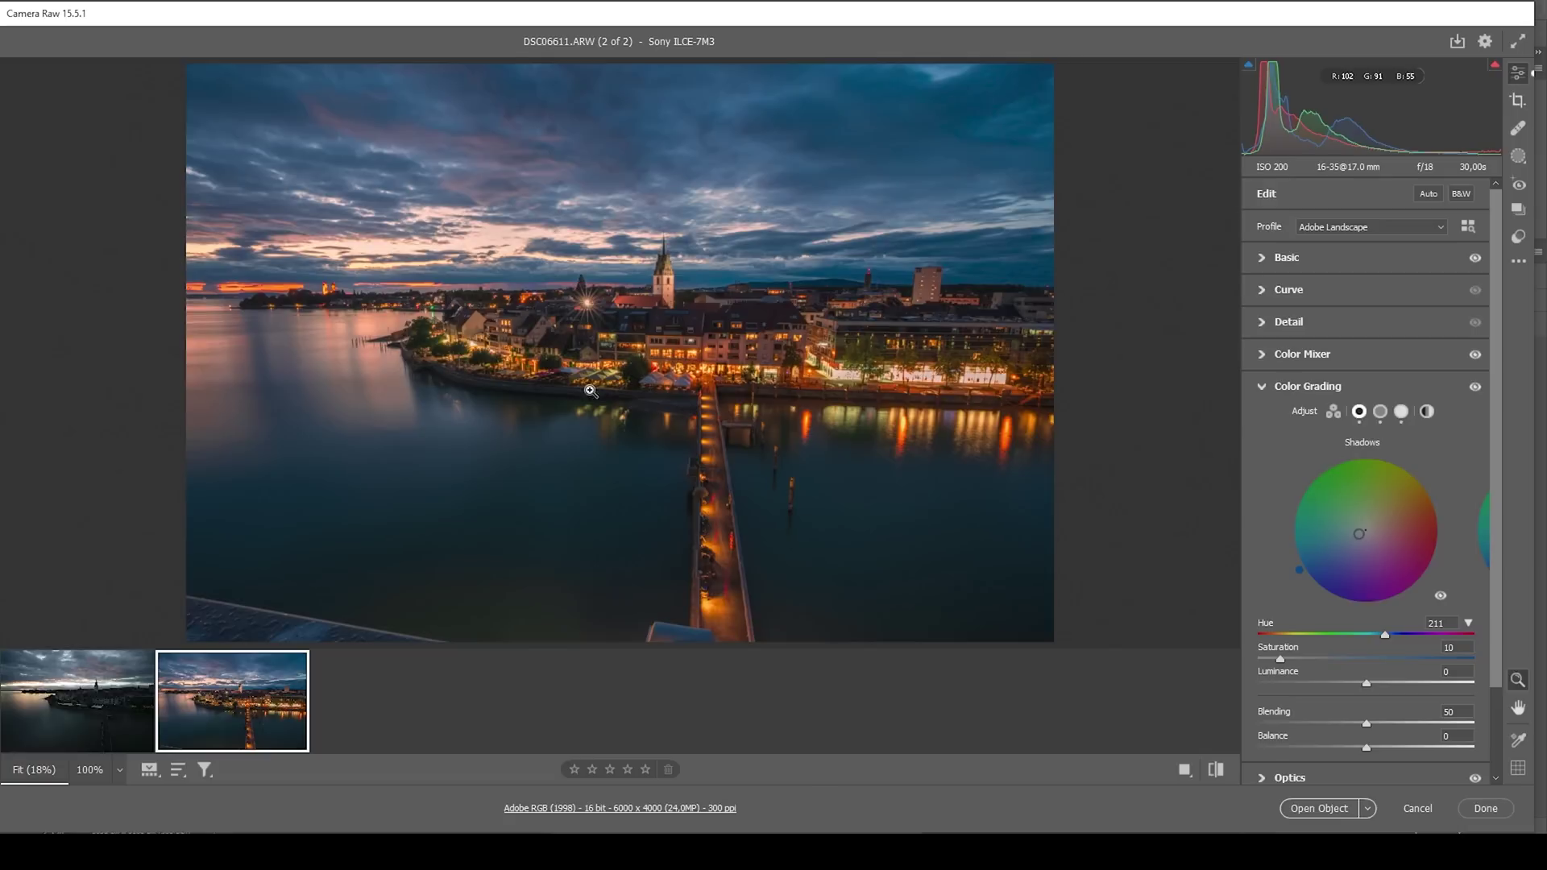
- Compare against default settings, then switch to the sunset photo DSC05478.ARW
{"action": "left_click", "coordinate": [1216, 770]}
{"action": "left_click", "coordinate": [1220, 771]}
{"action": "left_click", "coordinate": [90, 722]}
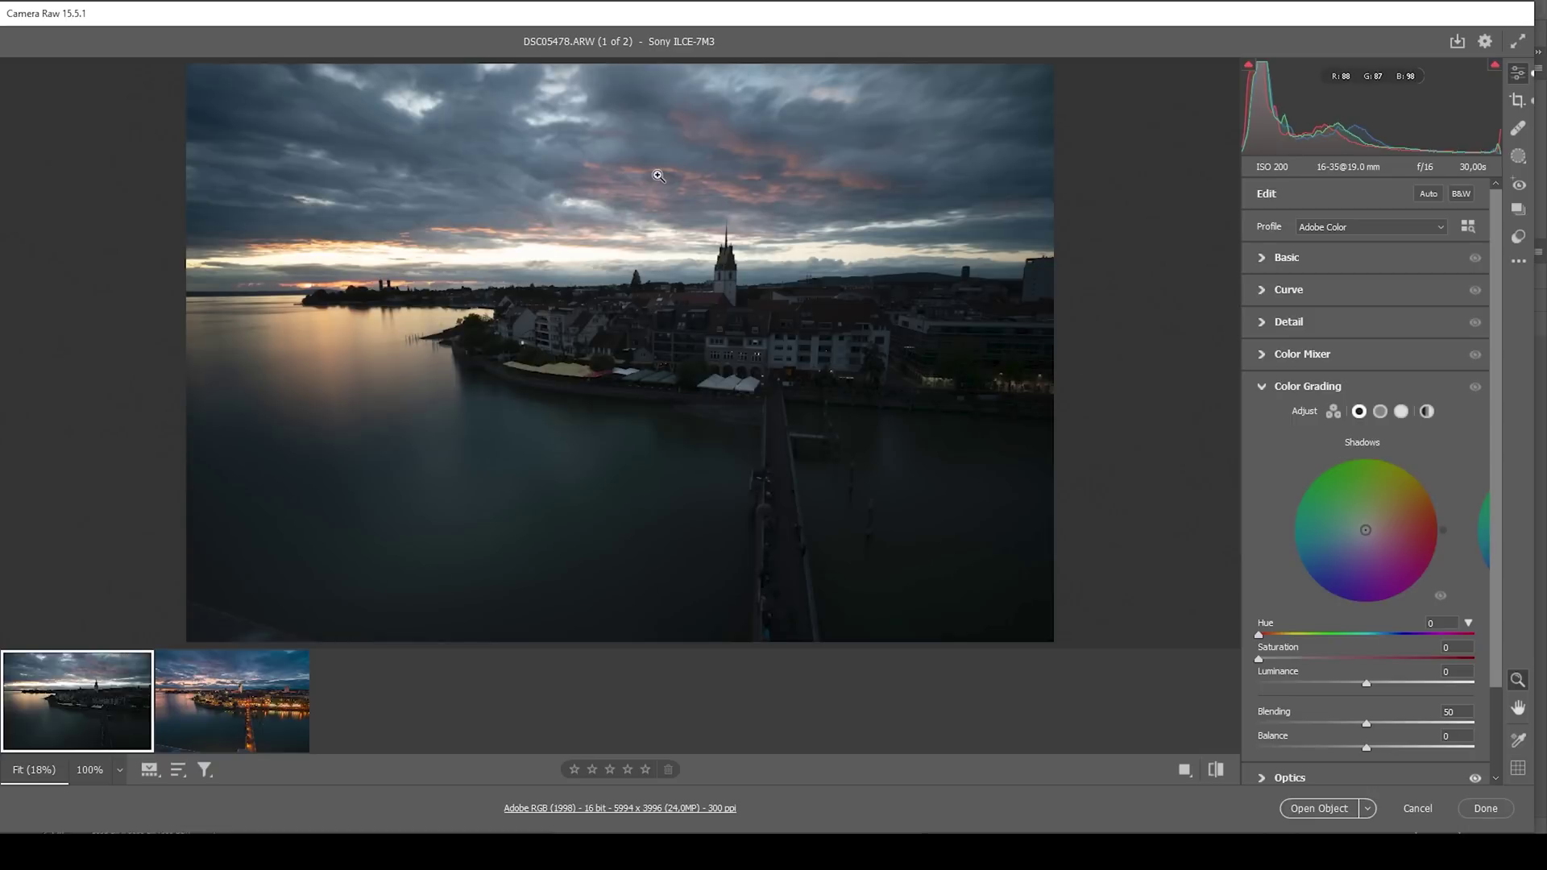
- Apply Adobe Landscape and set Exposure +0.40, Highlights −57, Shadows +48, Blacks +18
{"action": "left_click", "coordinate": [1357, 229]}
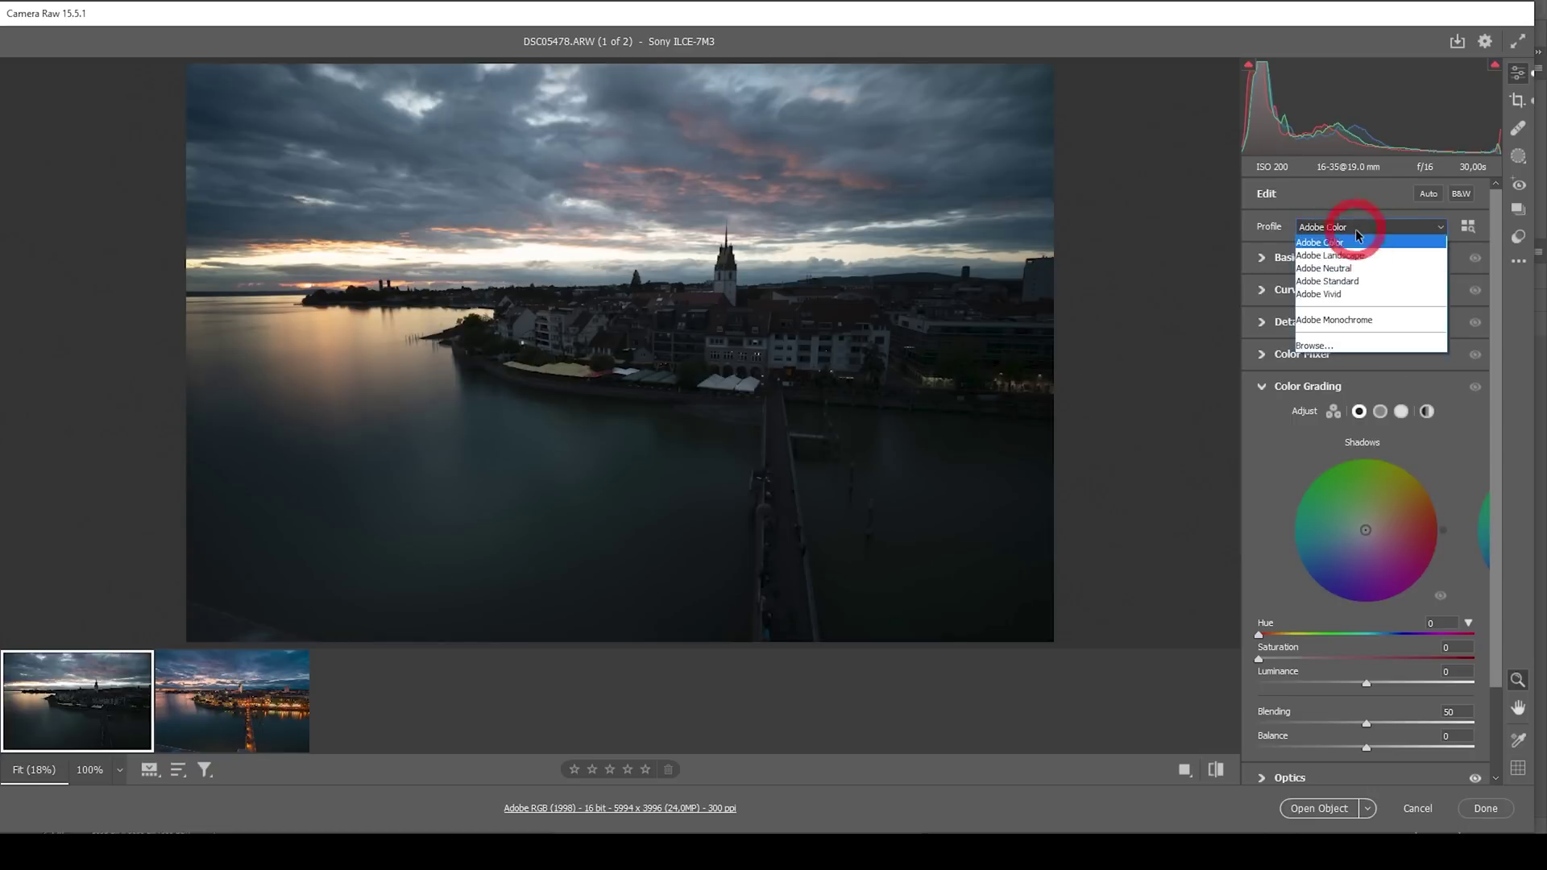
{"action": "left_click", "coordinate": [1357, 254]}
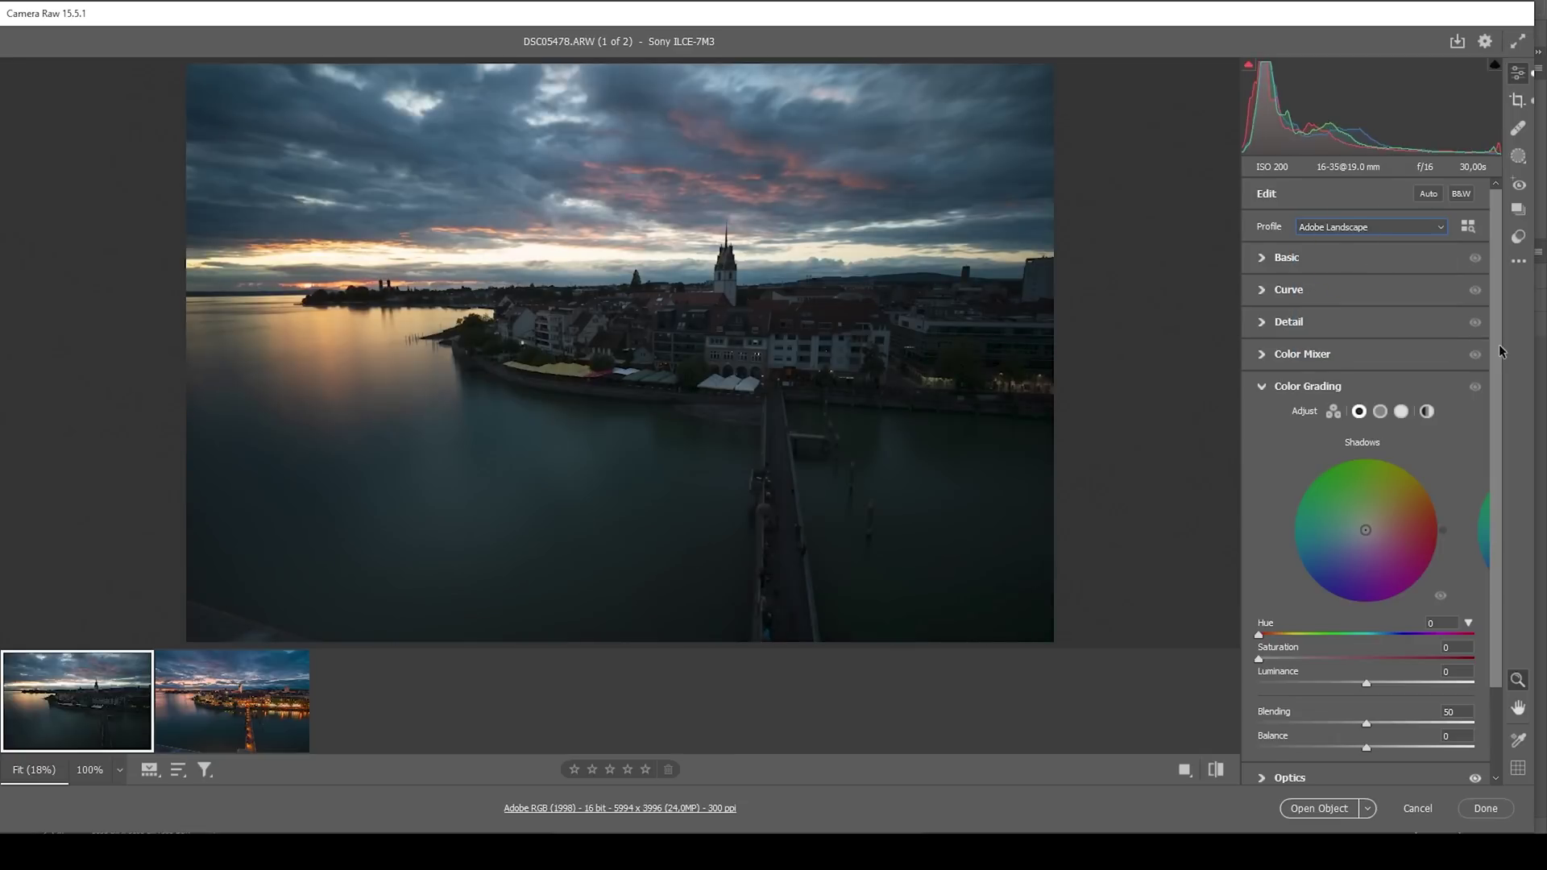
{"action": "left_click", "coordinate": [1263, 258]}
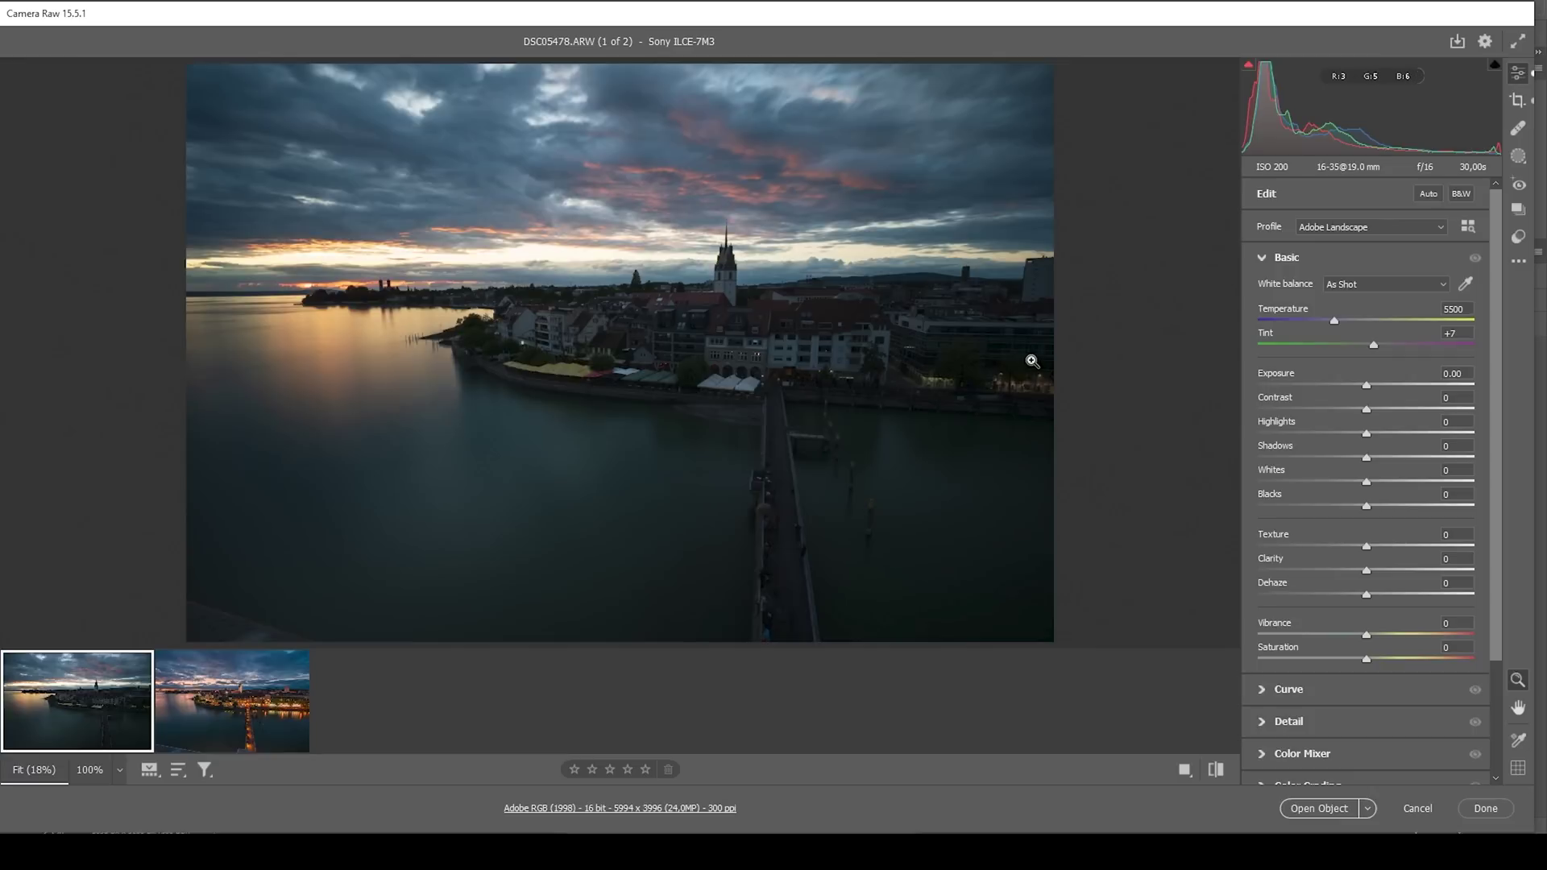
{"action": "left_click_drag", "start_coordinate": [1367, 386], "coordinate": [1376, 386]}
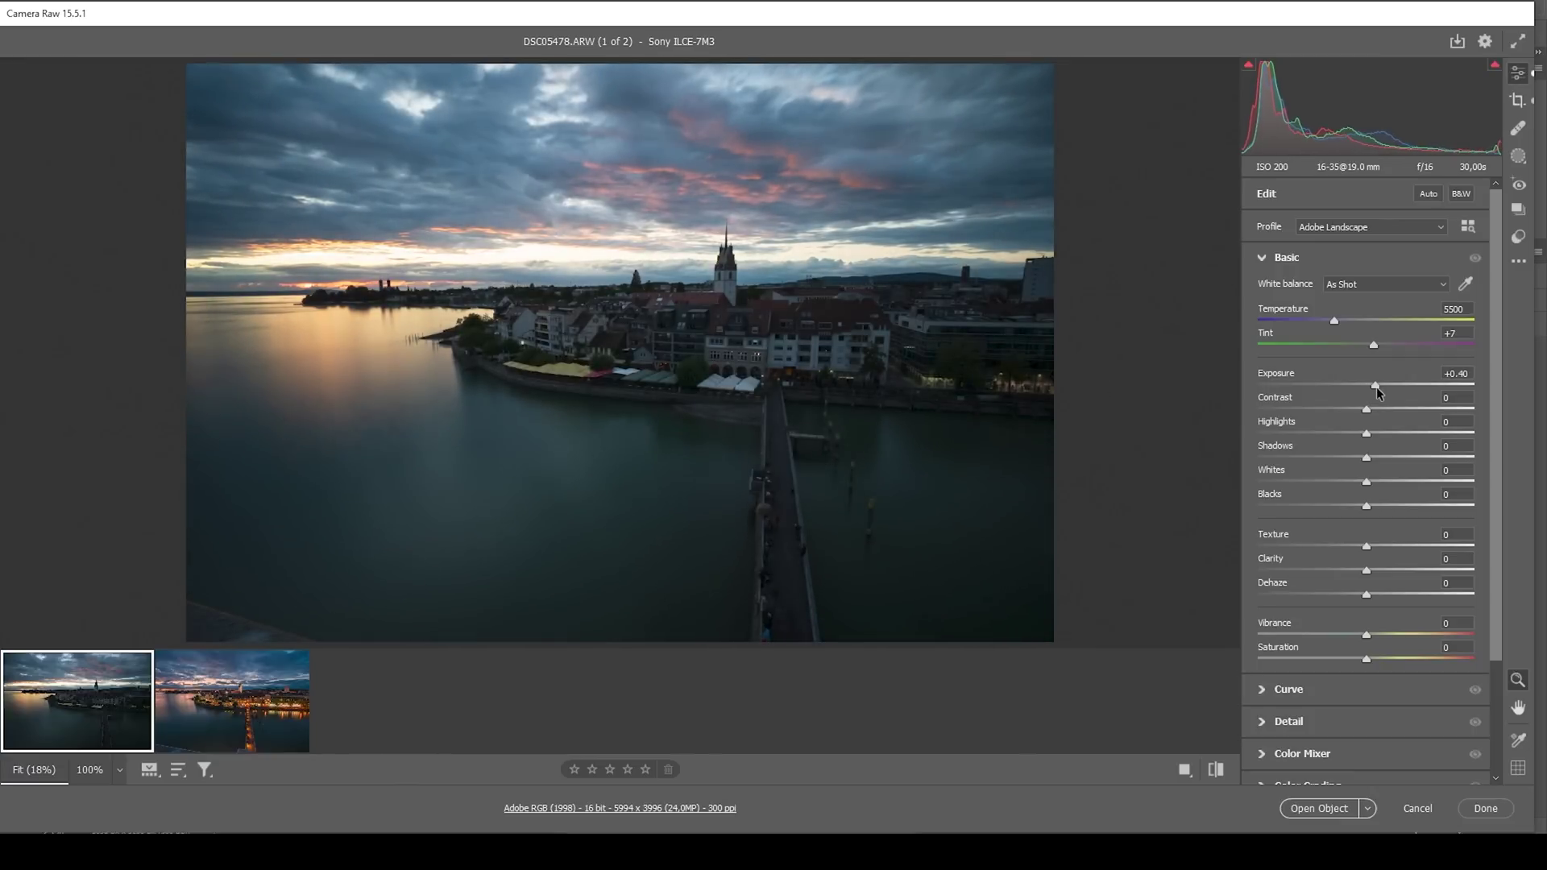
{"action": "left_click_drag", "start_coordinate": [1366, 434], "coordinate": [1311, 437]}
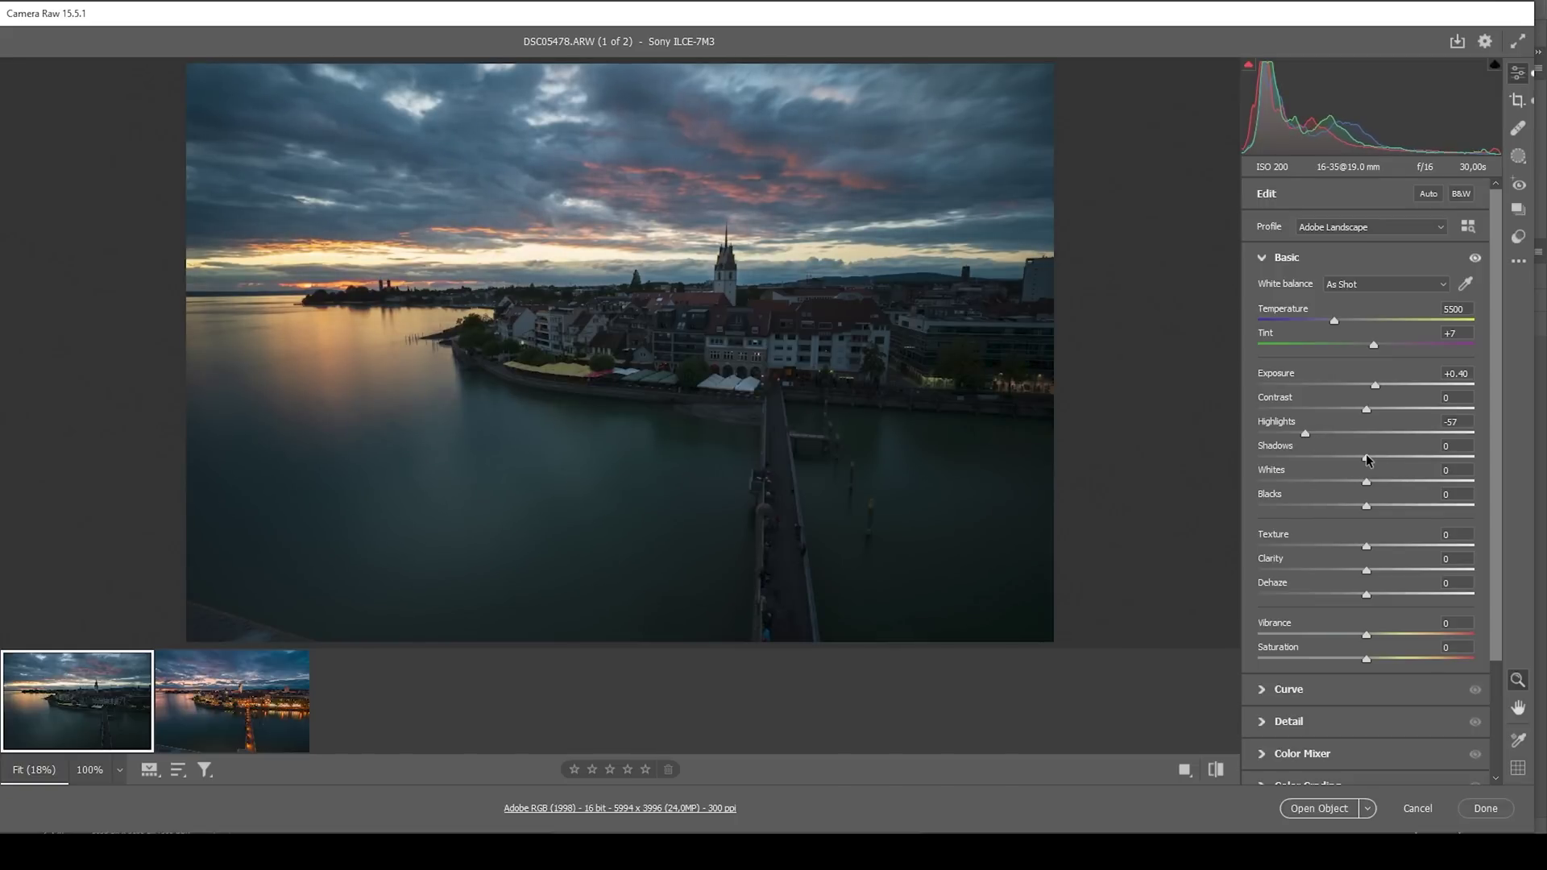
{"action": "left_click_drag", "start_coordinate": [1366, 455], "coordinate": [1415, 456]}
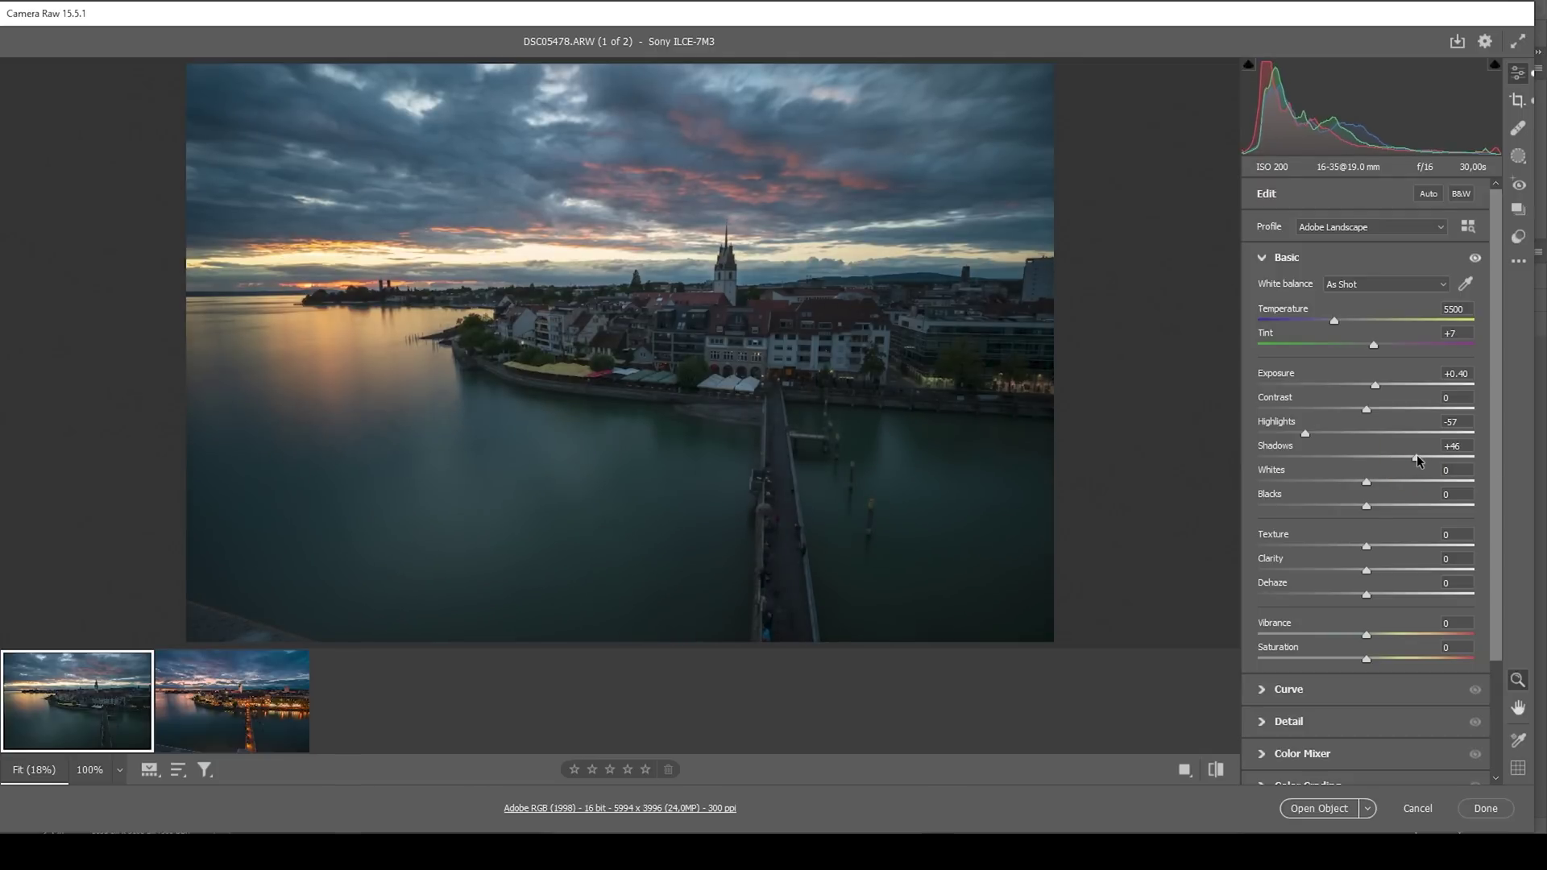
{"action": "left_click", "coordinate": [1418, 455]}
{"action": "left_click", "coordinate": [1368, 505]}
{"action": "left_click_drag", "start_coordinate": [1368, 507], "coordinate": [1389, 503]}
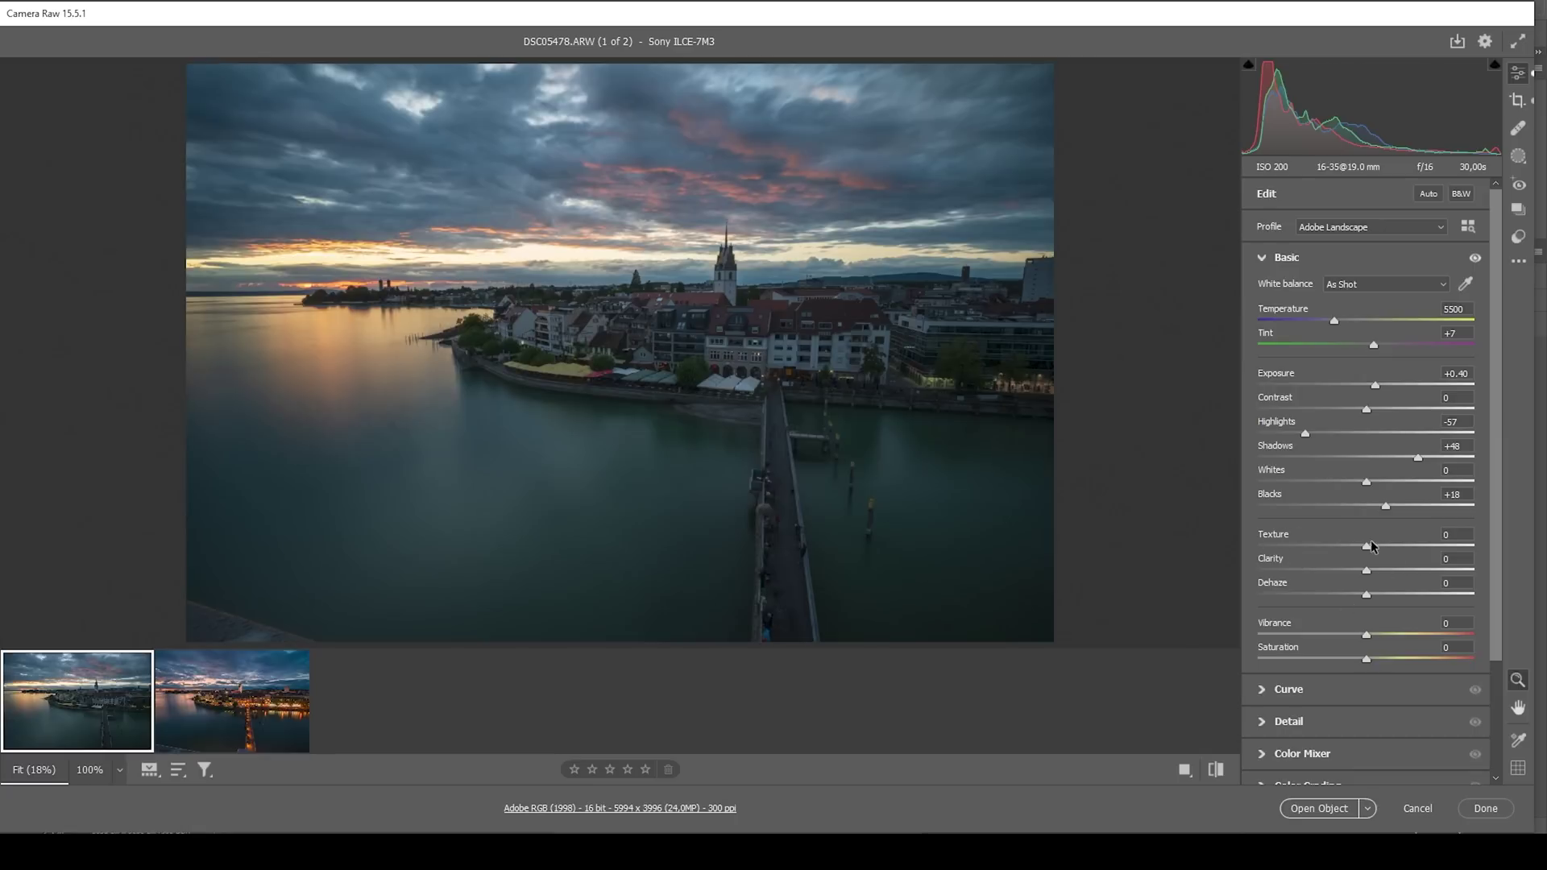
- Add slight texture, negative clarity, Vibrance +20, Temperature 5750 and Tint +23
{"action": "left_click_drag", "start_coordinate": [1367, 545], "coordinate": [1373, 551]}
{"action": "left_click_drag", "start_coordinate": [1367, 574], "coordinate": [1354, 575]}
{"action": "left_click_drag", "start_coordinate": [1373, 631], "coordinate": [1386, 636]}
{"action": "left_click_drag", "start_coordinate": [1336, 319], "coordinate": [1339, 320]}
{"action": "left_click_drag", "start_coordinate": [1389, 345], "coordinate": [1384, 345]}
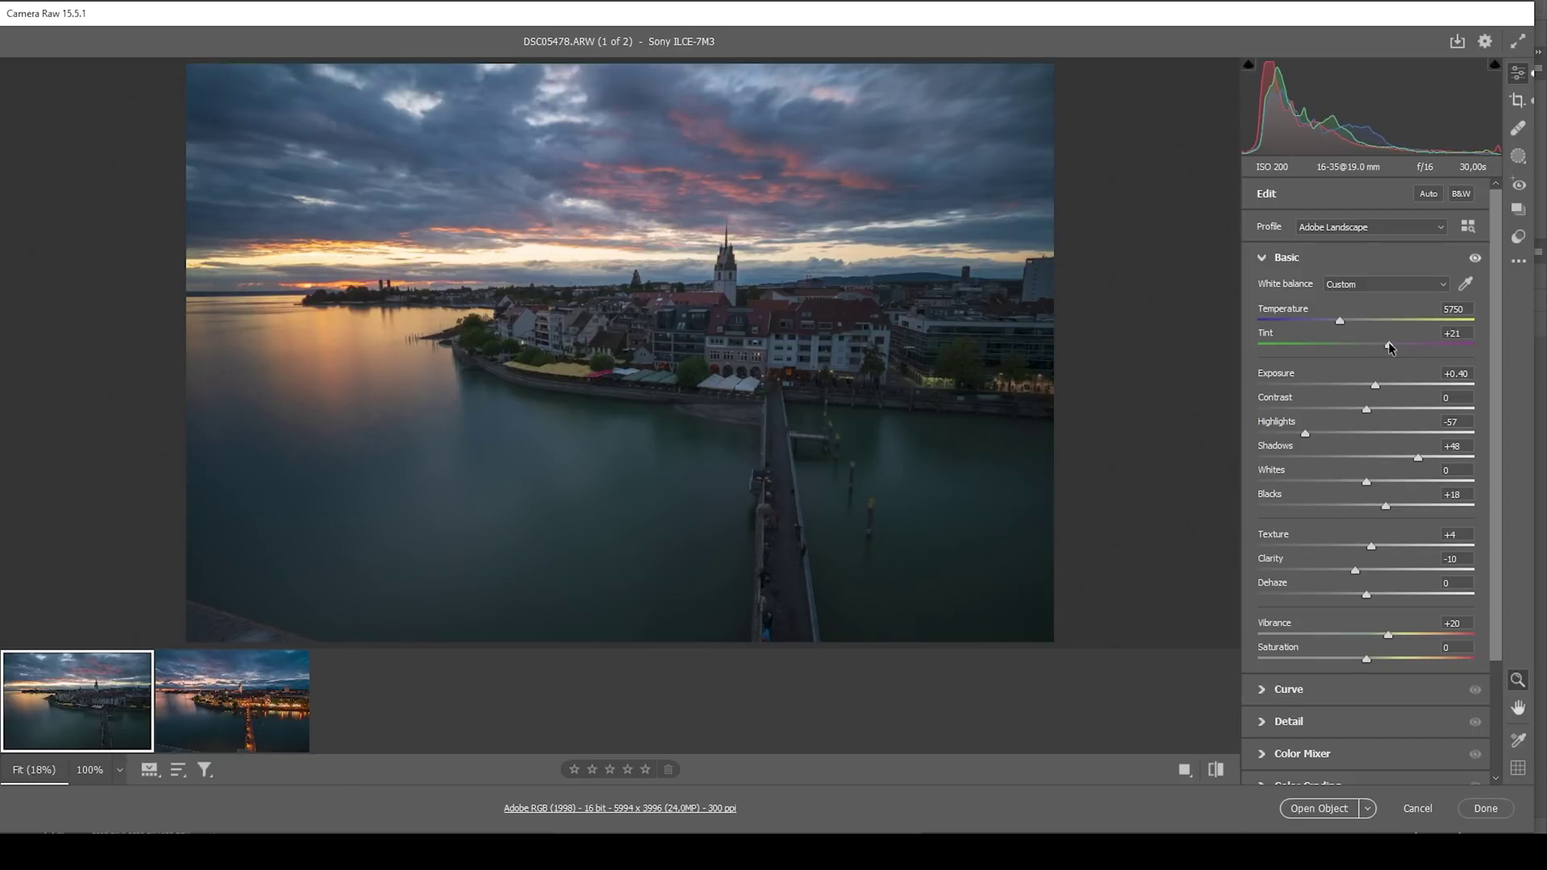
{"action": "left_click_drag", "start_coordinate": [1390, 347], "coordinate": [1392, 347]}
{"action": "left_click", "coordinate": [1262, 258]}
- Draw a radial gradient mask over the sunset horizon, lifting blacks and setting Dehaze −37
{"action": "left_click", "coordinate": [1520, 158]}
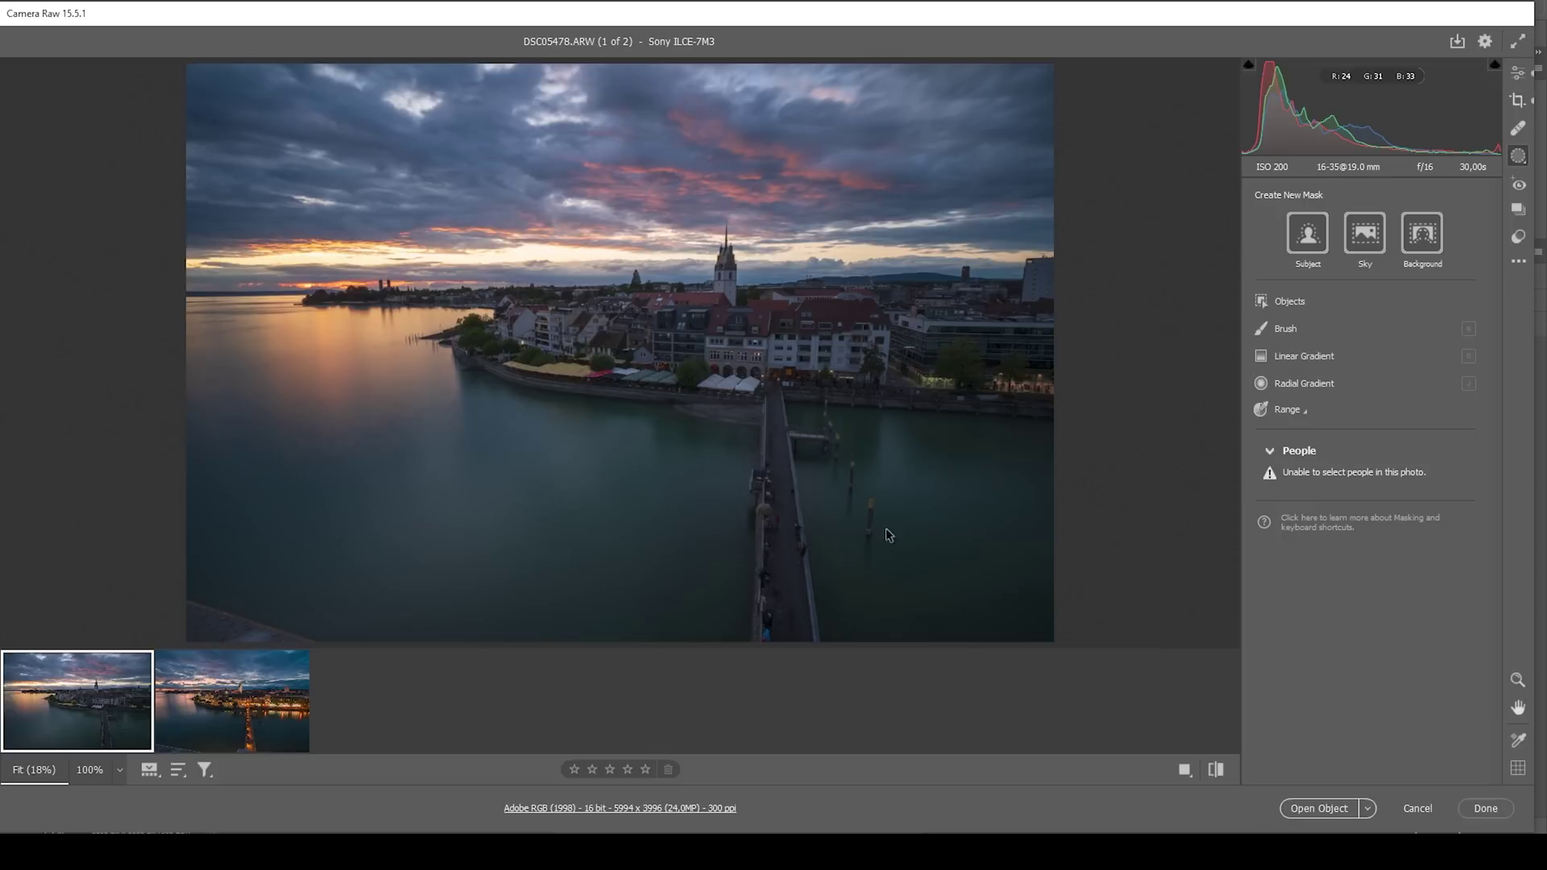
{"action": "left_click", "coordinate": [1300, 384]}
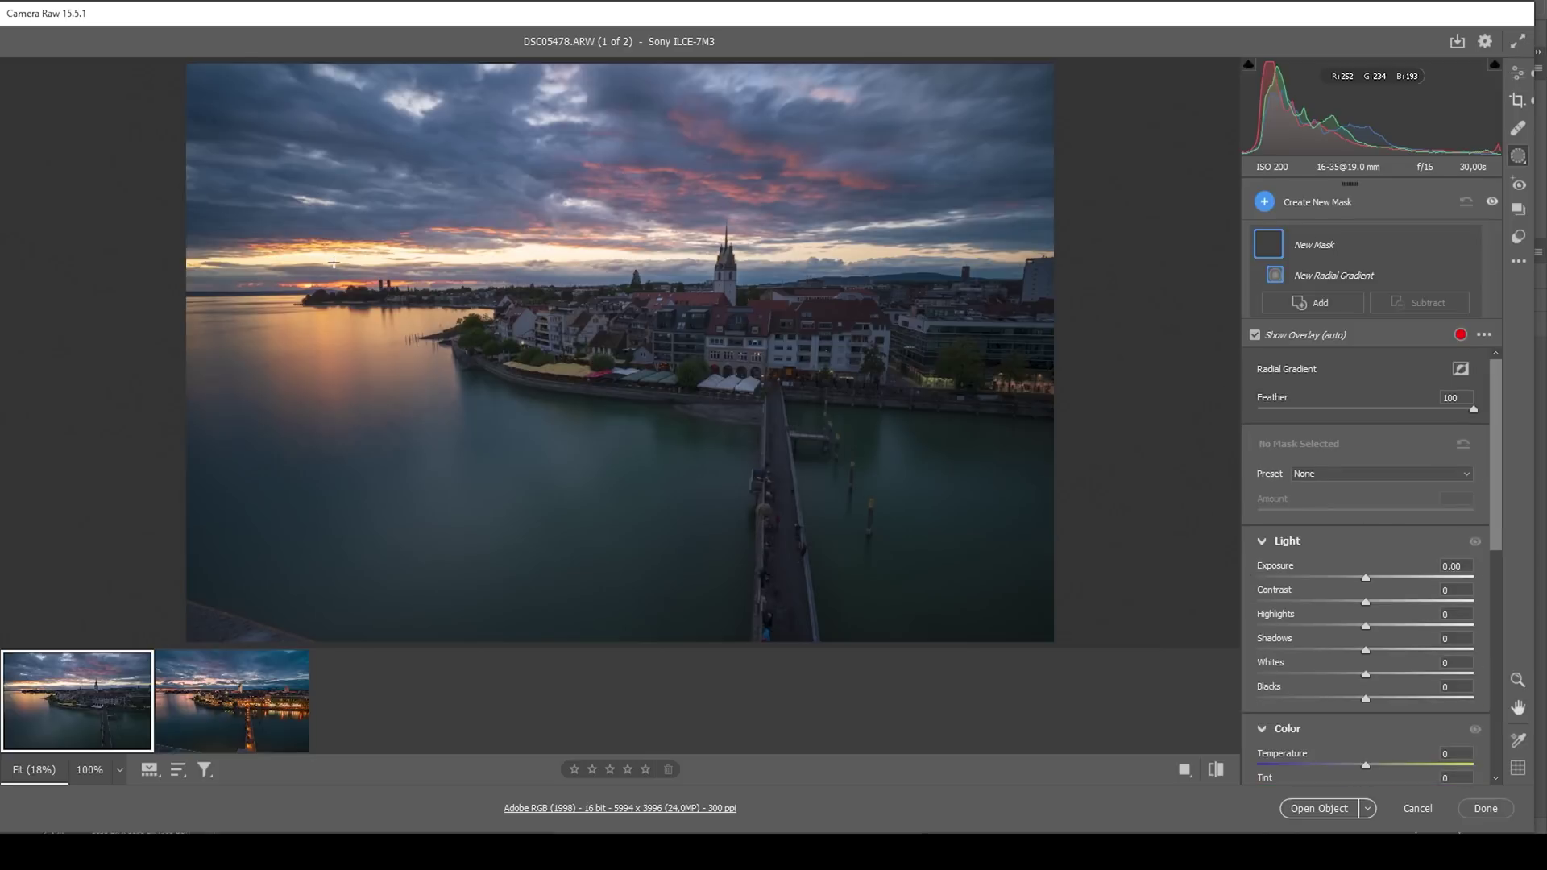
{"action": "left_click_drag", "start_coordinate": [339, 260], "coordinate": [701, 296]}
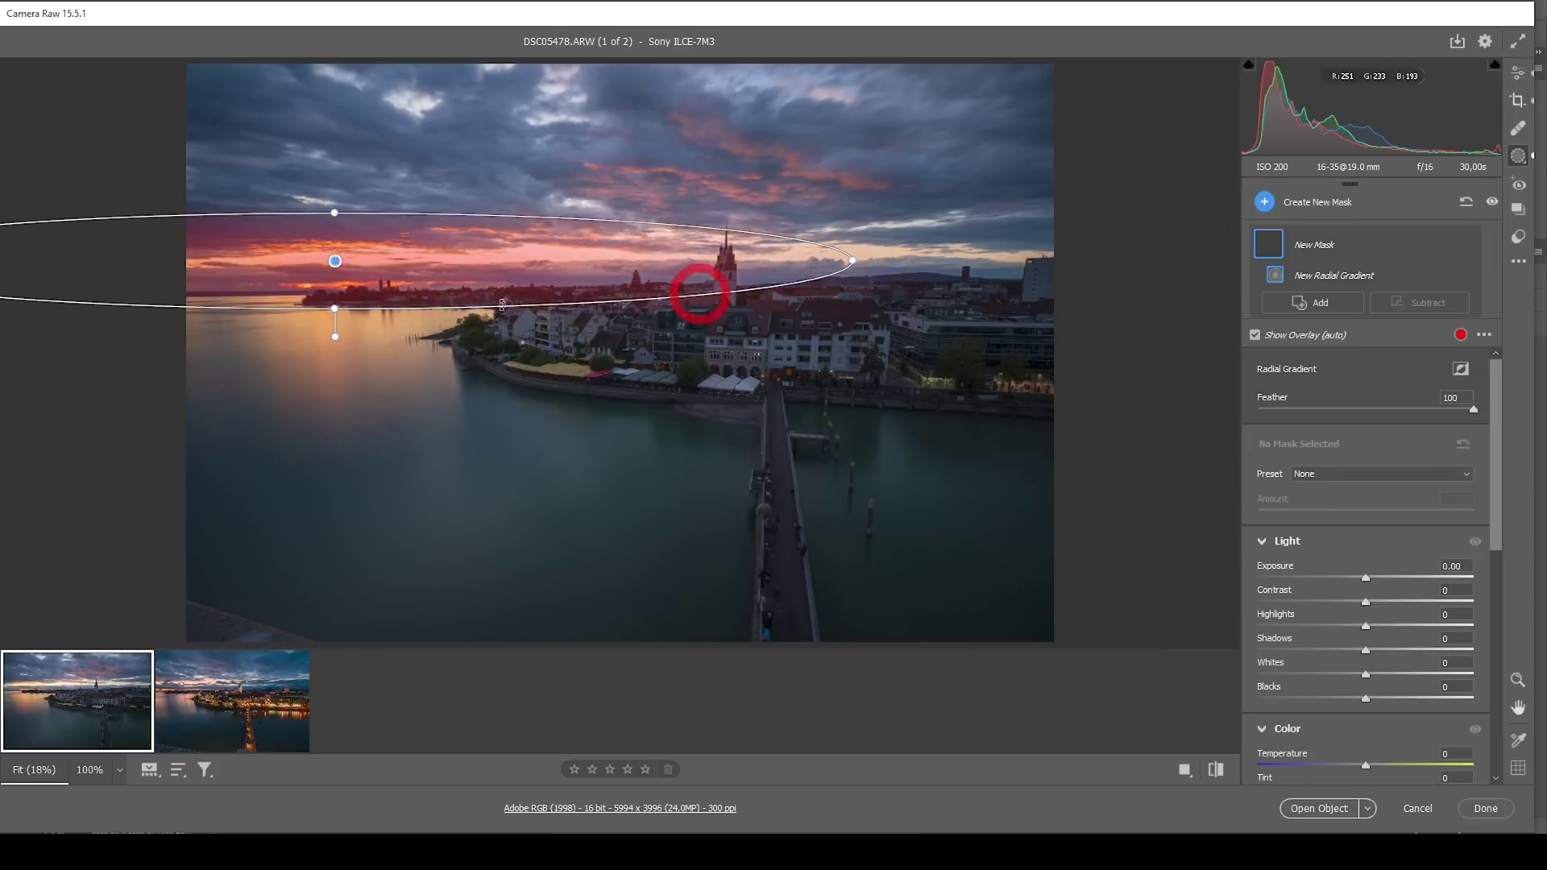
{"action": "left_click_drag", "start_coordinate": [338, 259], "coordinate": [314, 254]}
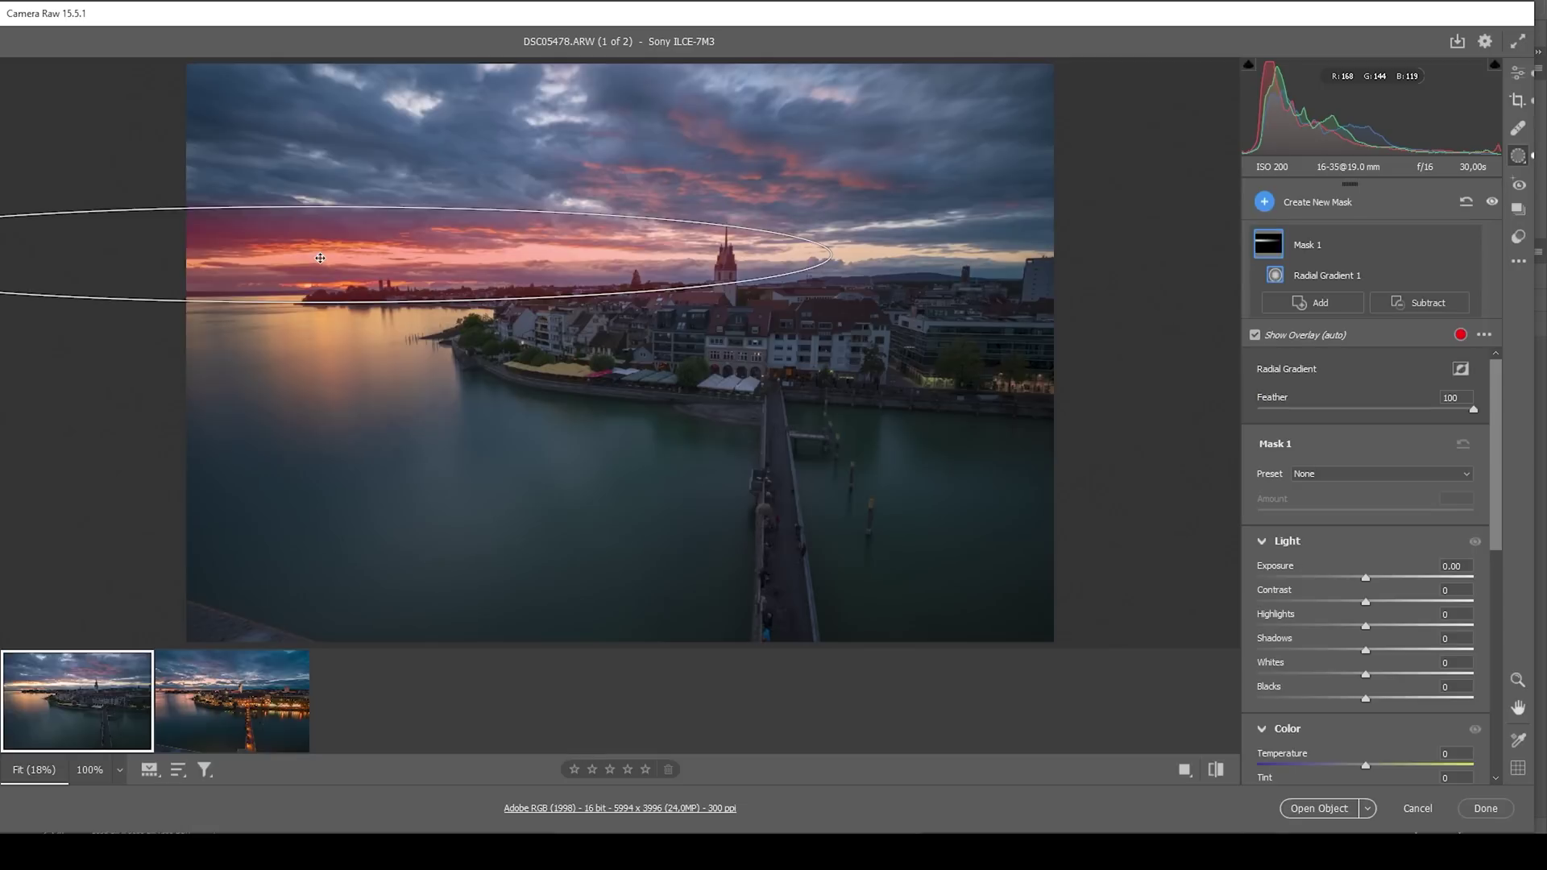
{"action": "left_click", "coordinate": [1365, 701]}
{"action": "left_click_drag", "start_coordinate": [1366, 699], "coordinate": [1414, 704]}
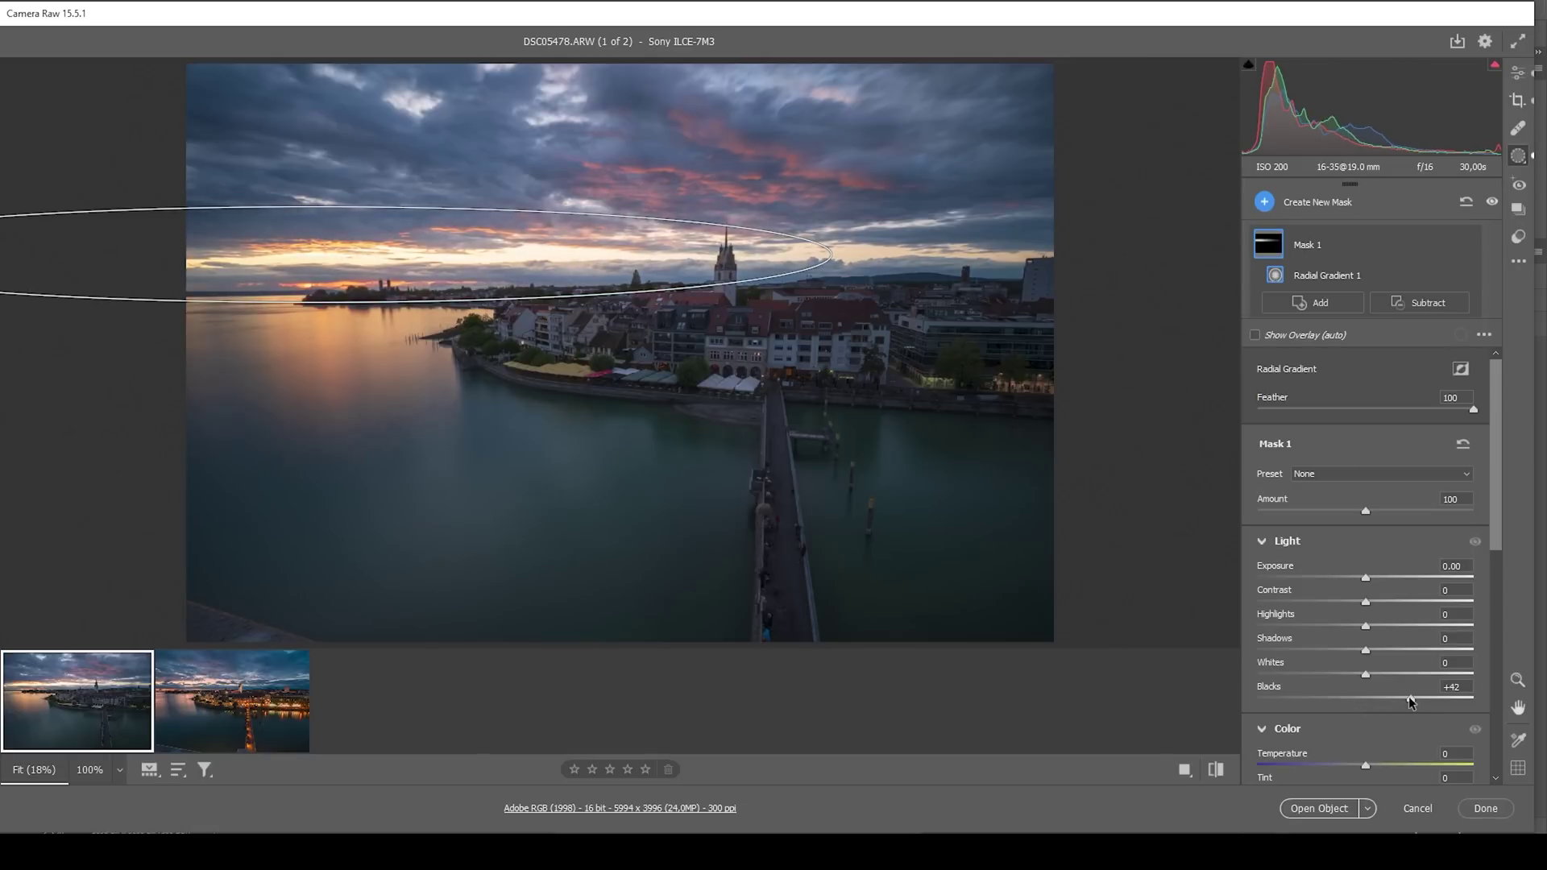
{"action": "left_click_drag", "start_coordinate": [1409, 701], "coordinate": [1398, 699]}
{"action": "scroll", "coordinate": [1405, 600], "scroll_direction": "down", "scroll_amount": 5}
{"action": "scroll", "coordinate": [1400, 601], "scroll_direction": "down", "scroll_amount": 2}
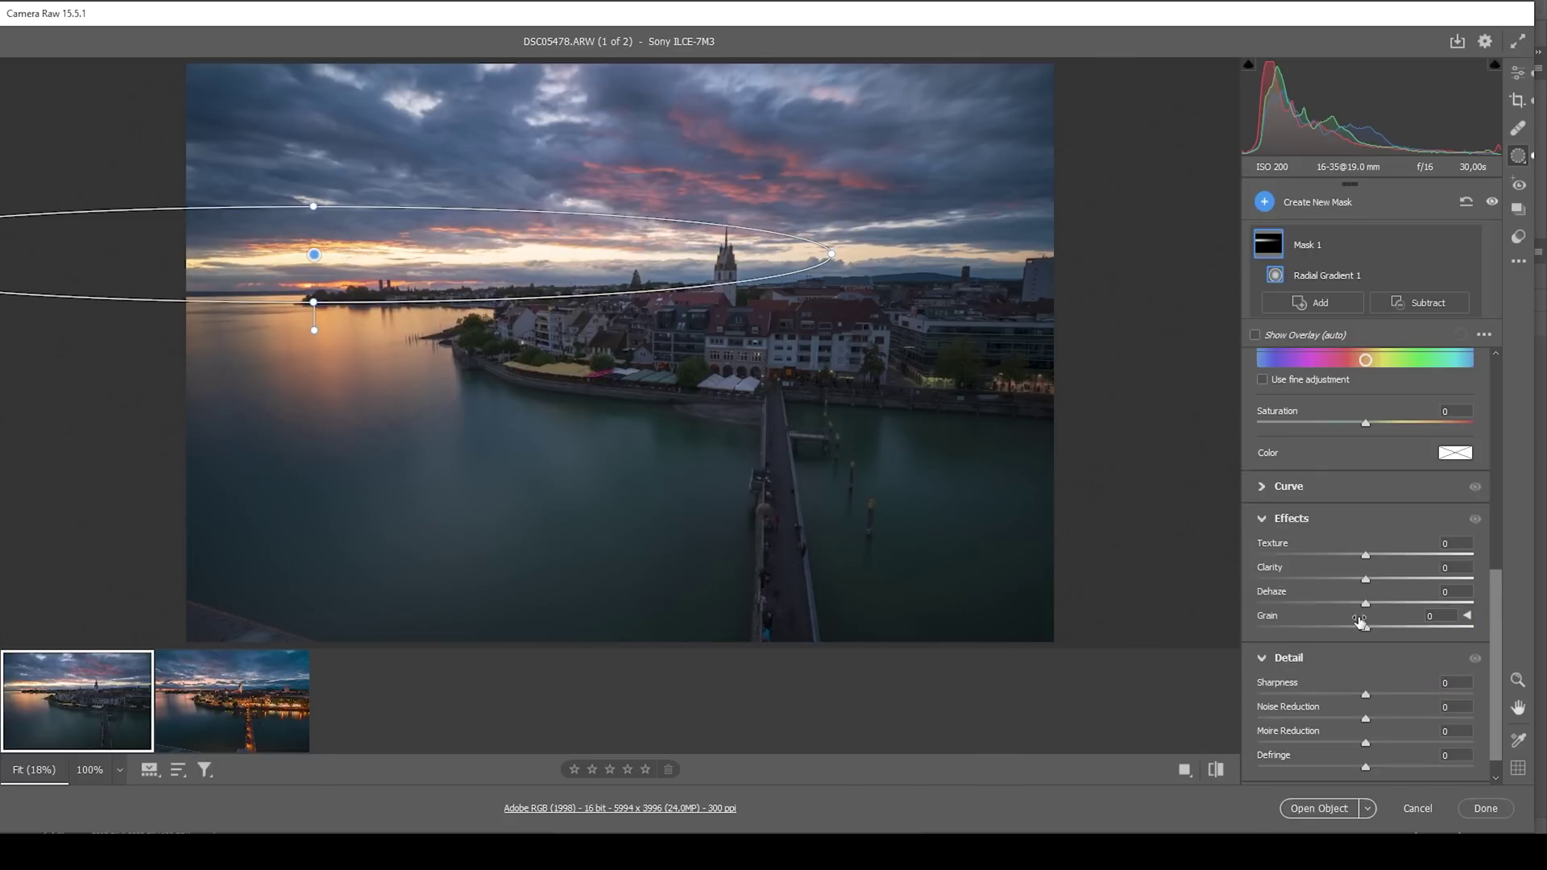
{"action": "left_click_drag", "start_coordinate": [1366, 603], "coordinate": [1326, 602]}
{"action": "scroll", "coordinate": [1325, 602], "scroll_direction": "up", "scroll_amount": 2}
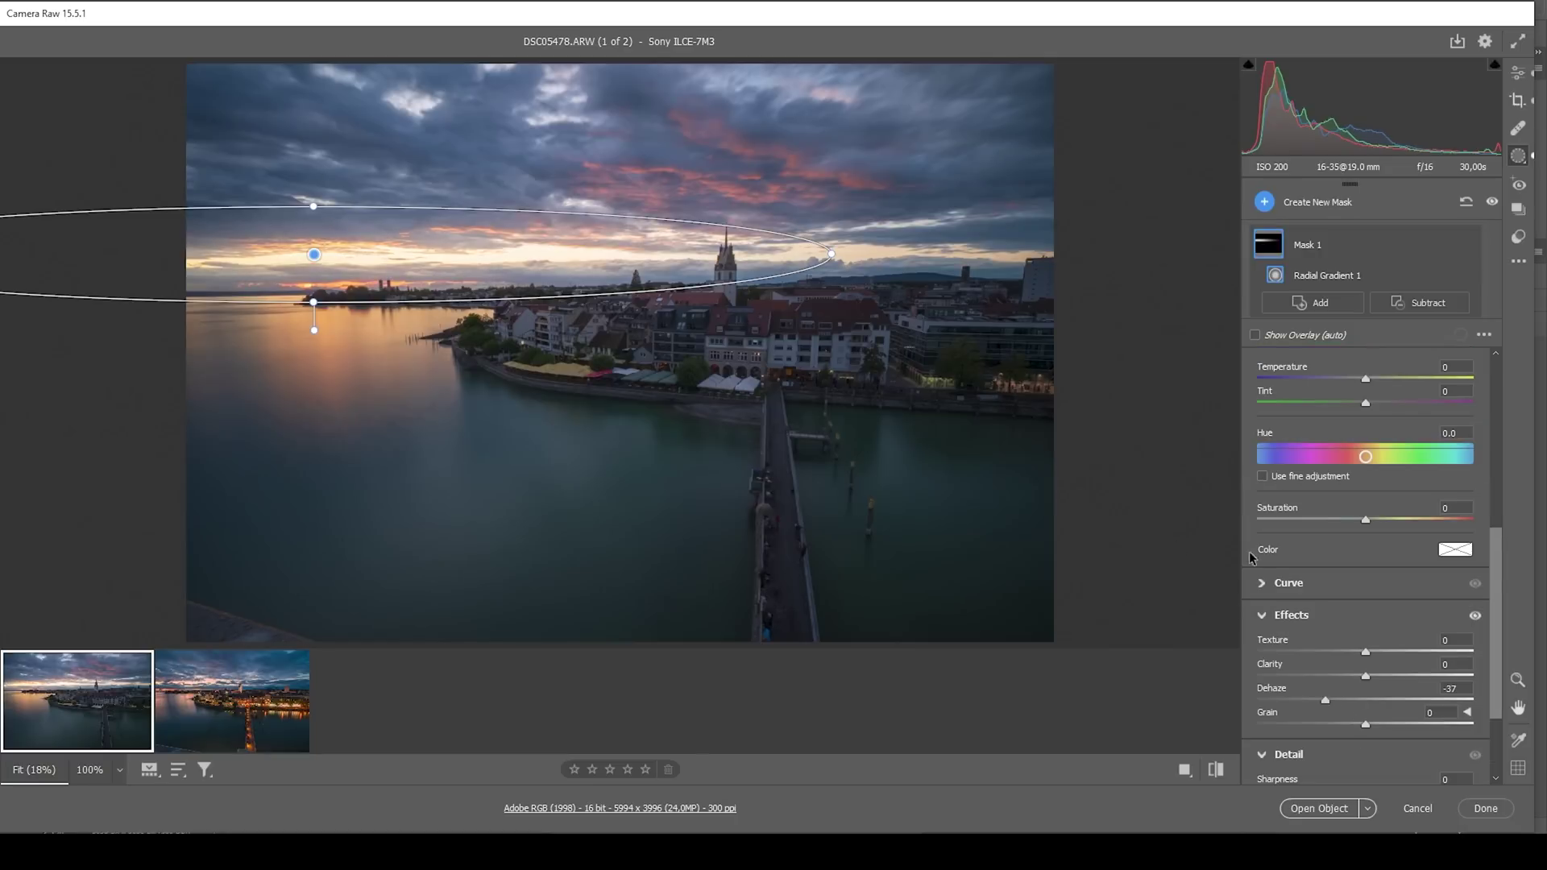
- Tint the horizon mask orange using the Color Picker
{"action": "left_click", "coordinate": [1456, 551]}
{"action": "left_click_drag", "start_coordinate": [769, 226], "coordinate": [959, 306]}
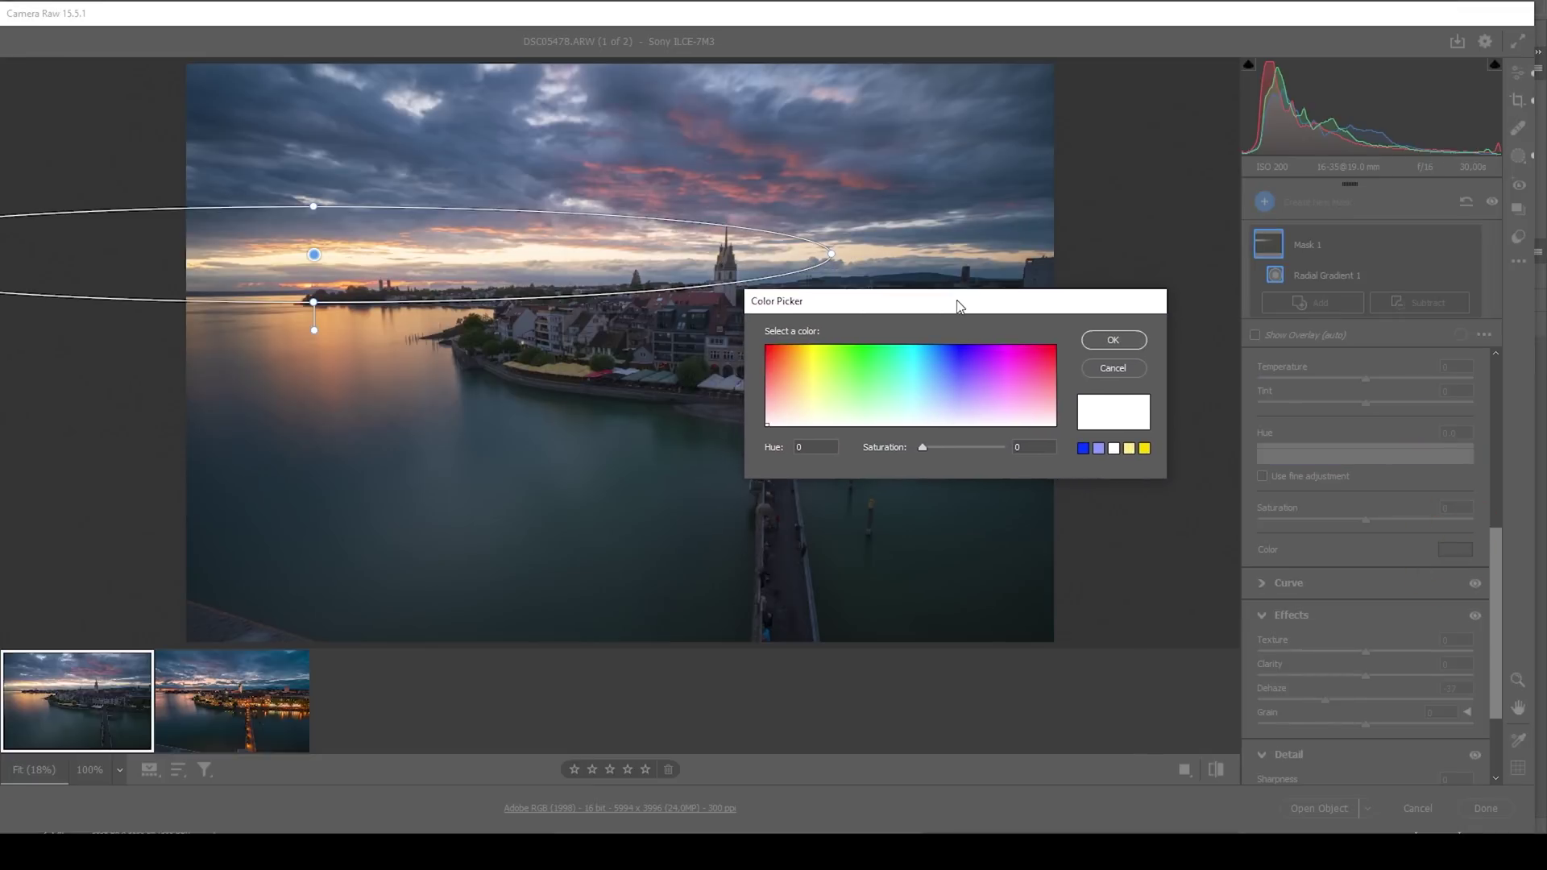
{"action": "left_click_drag", "start_coordinate": [794, 400], "coordinate": [792, 368]}
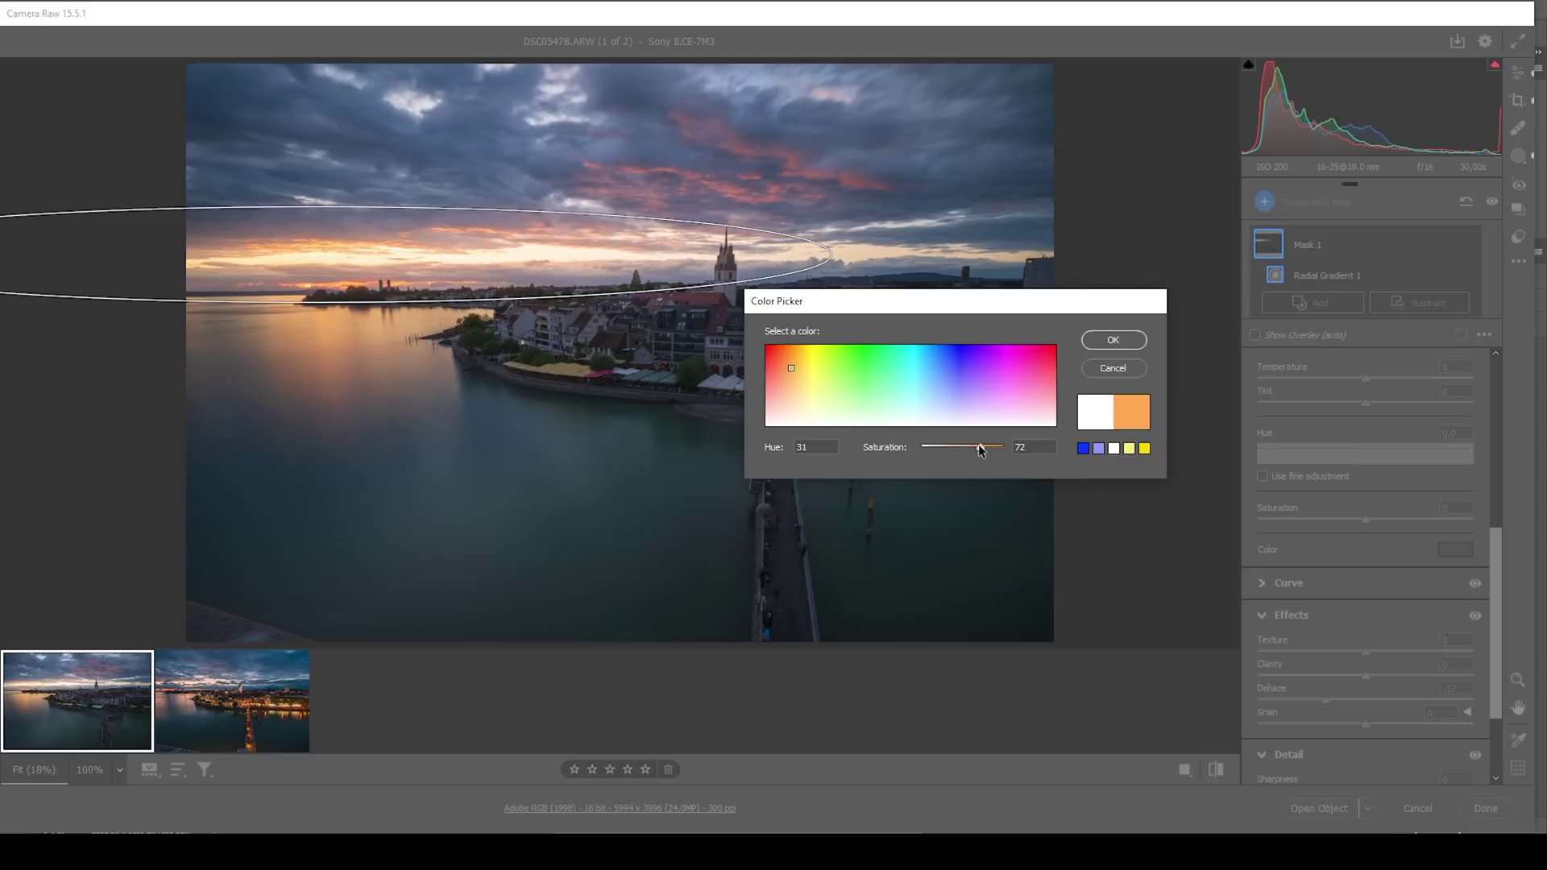
{"action": "left_click_drag", "start_coordinate": [982, 449], "coordinate": [985, 451]}
{"action": "left_click", "coordinate": [1113, 339]}
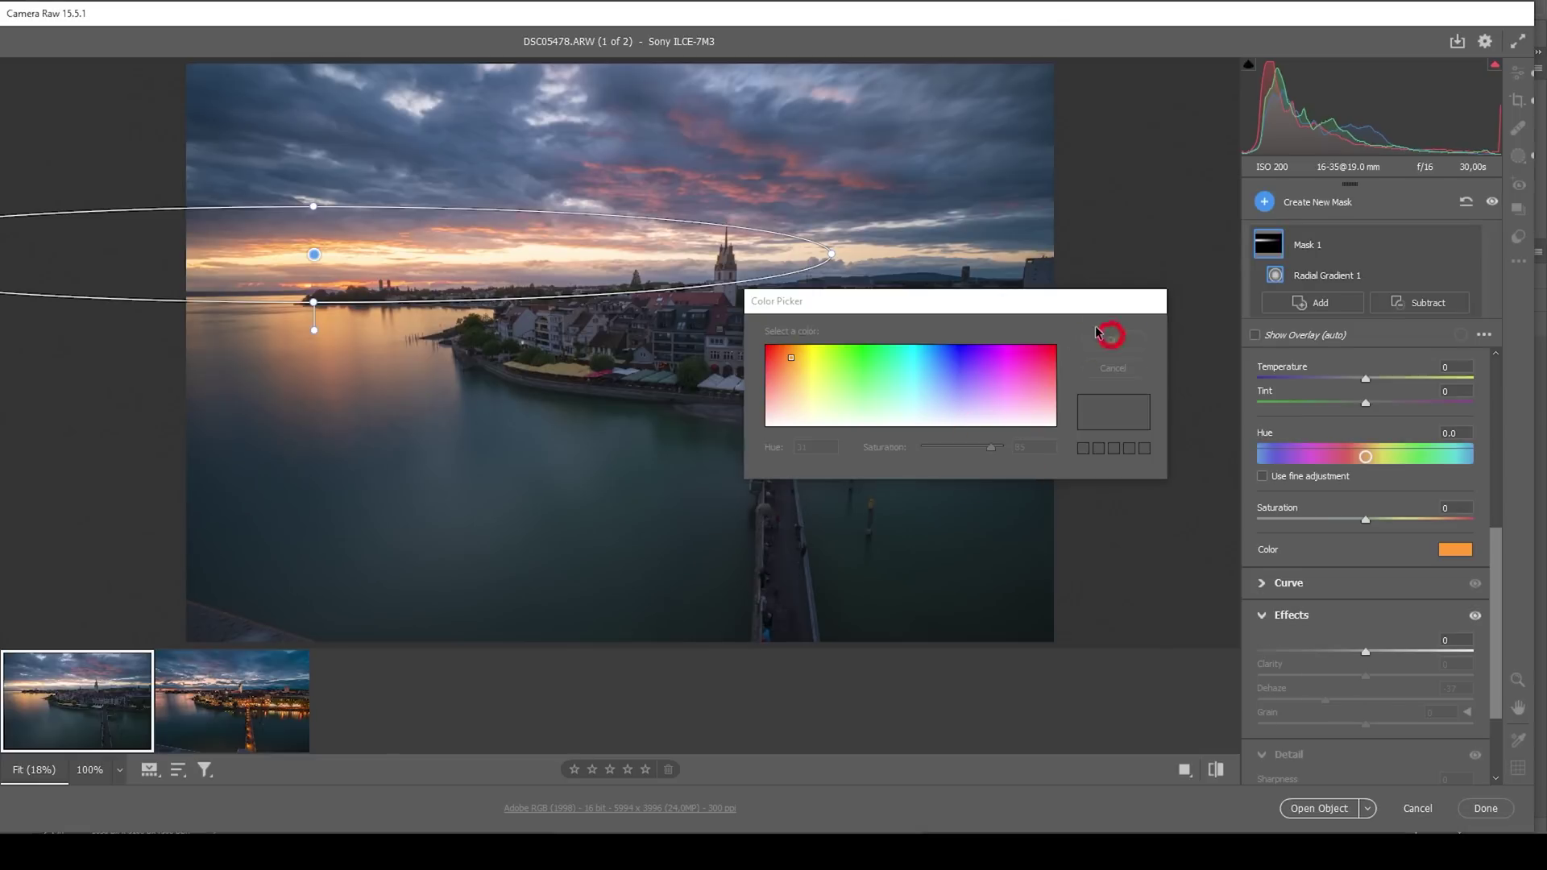
- Add a radial mask over the left sunset glow with Blacks +31, Dehaze −25, Clarity −13
{"action": "left_click", "coordinate": [1264, 201]}
{"action": "left_click", "coordinate": [1329, 345]}
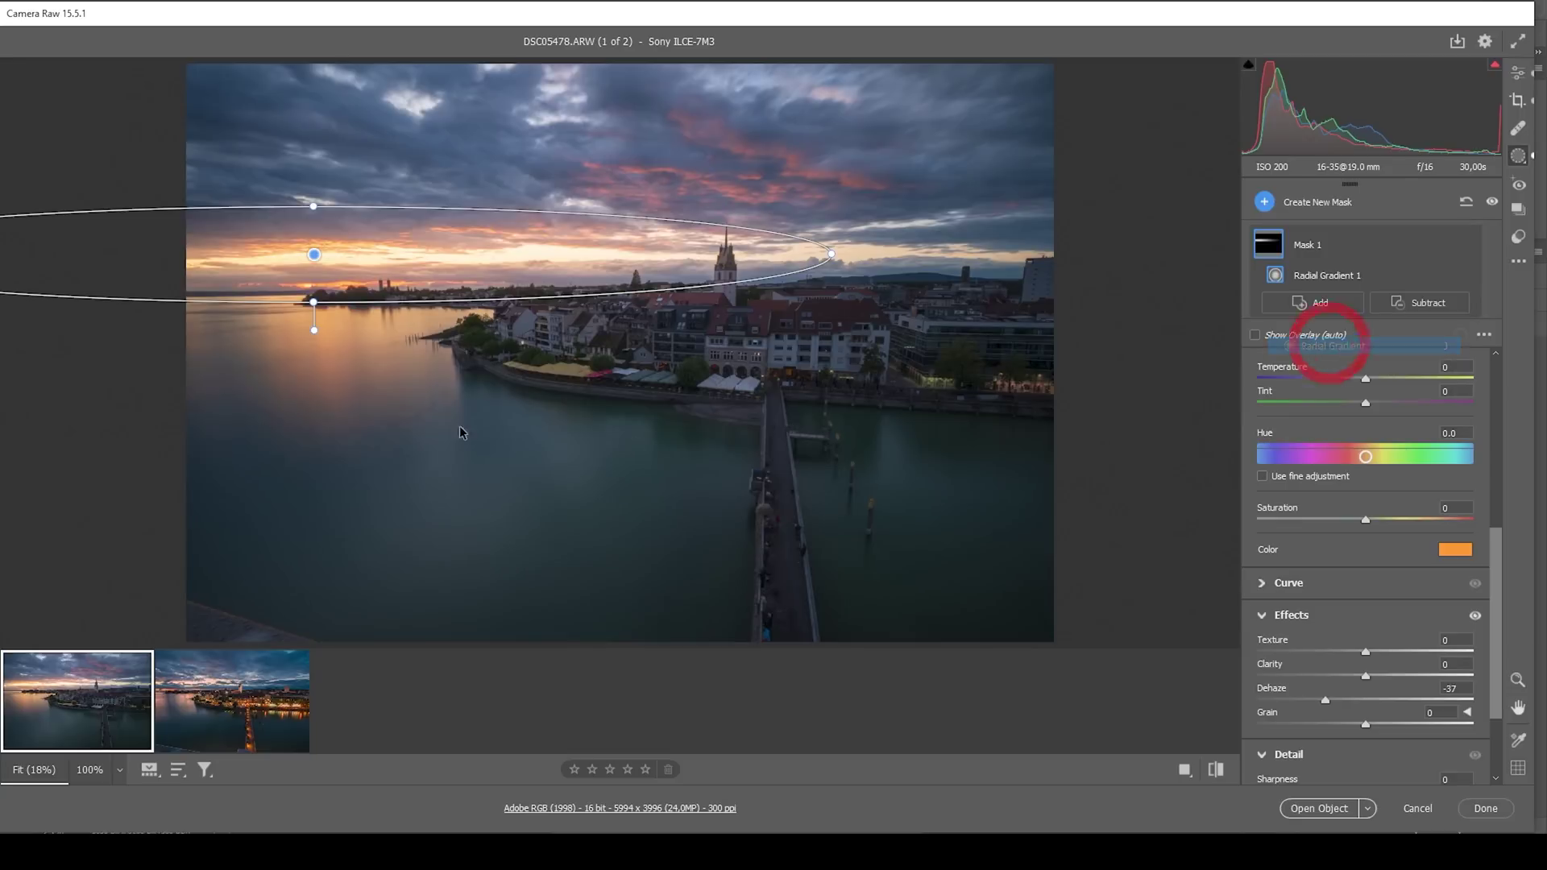
{"action": "left_click_drag", "start_coordinate": [314, 345], "coordinate": [310, 273]}
{"action": "left_click_drag", "start_coordinate": [462, 260], "coordinate": [448, 260]}
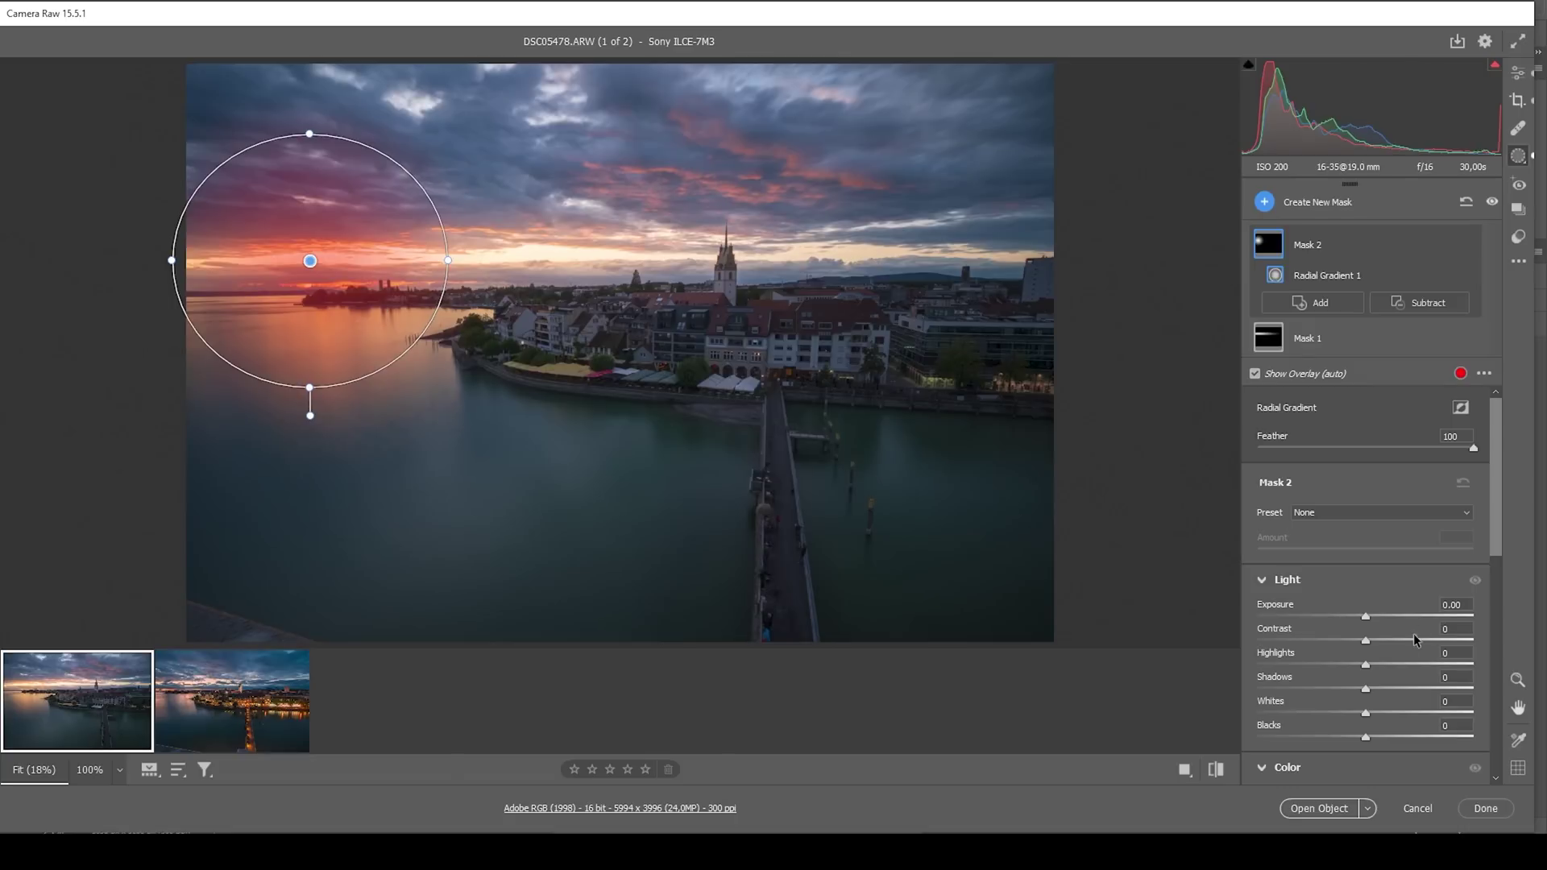
{"action": "left_click_drag", "start_coordinate": [1365, 737], "coordinate": [1397, 733]}
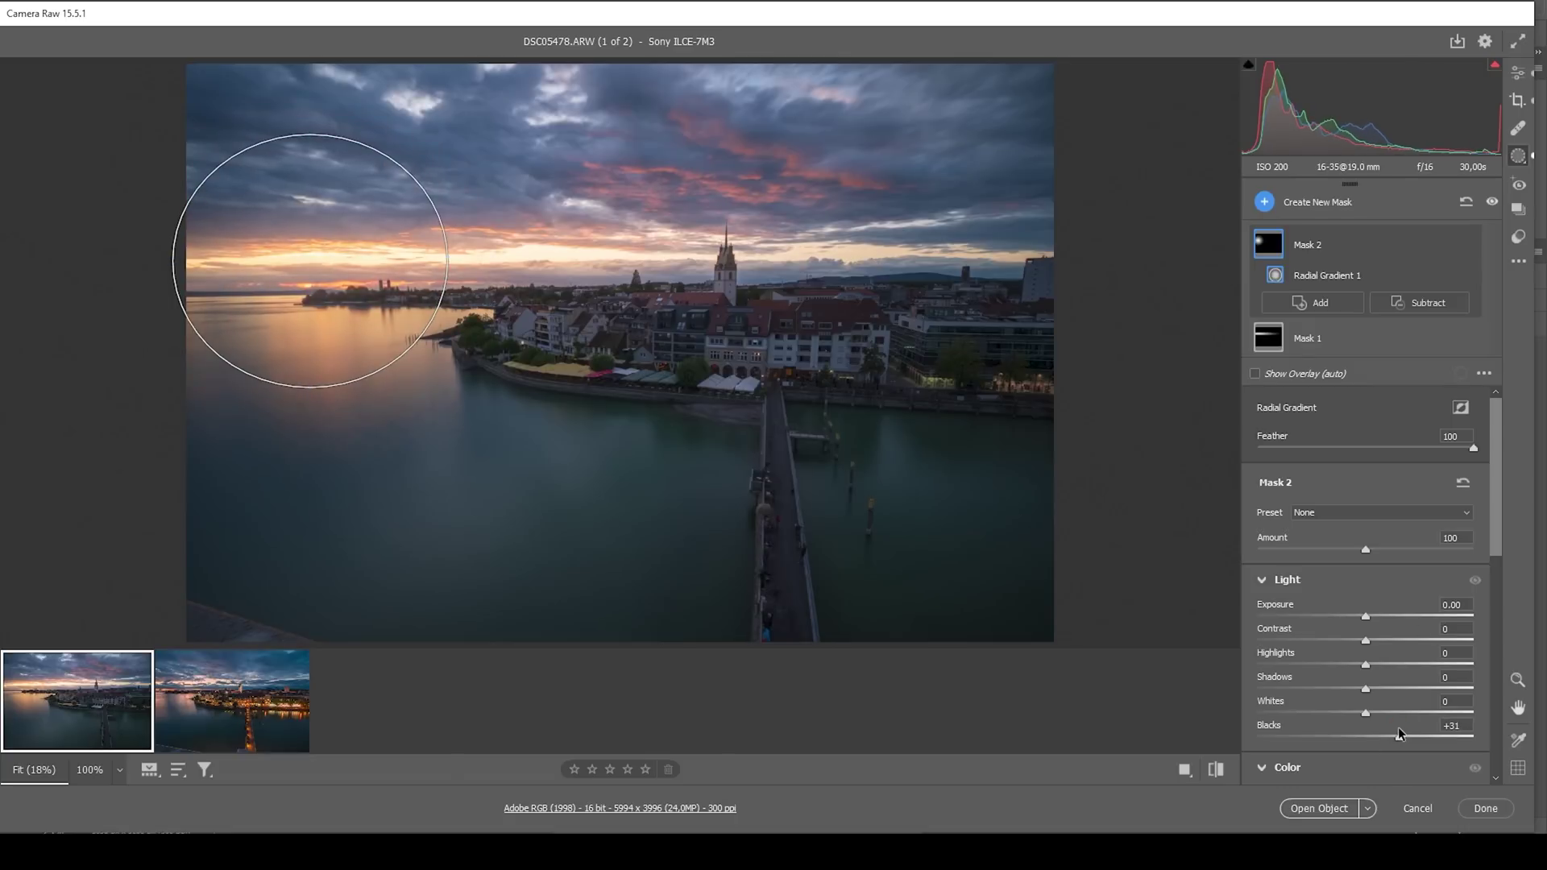
{"action": "scroll", "coordinate": [1434, 612], "scroll_direction": "down", "scroll_amount": 5}
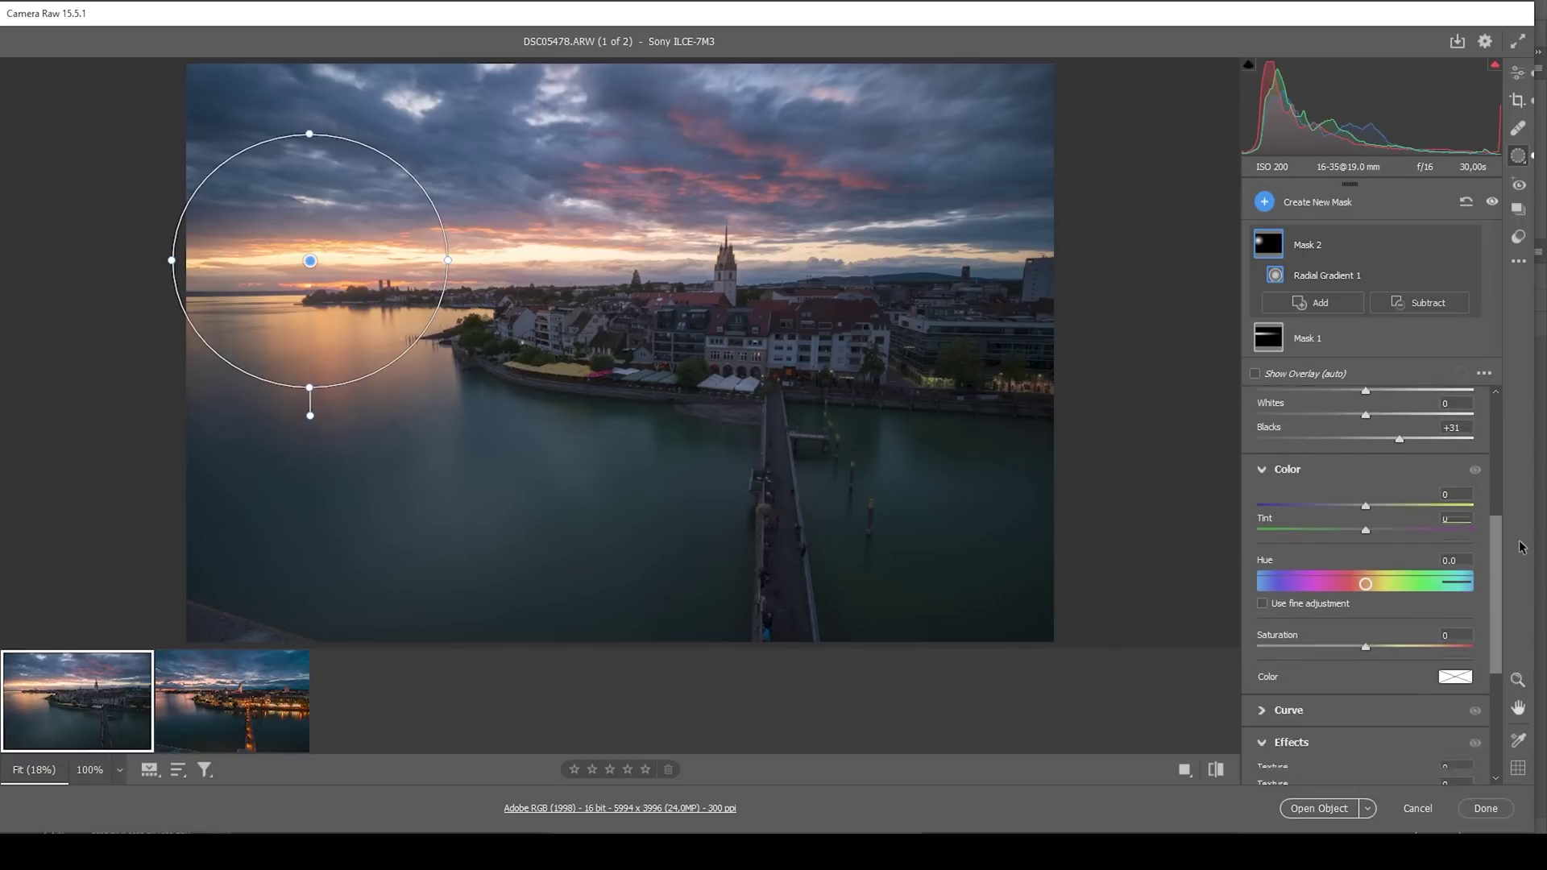
{"action": "left_click_drag", "start_coordinate": [1365, 697], "coordinate": [1338, 695]}
{"action": "left_click", "coordinate": [1361, 674]}
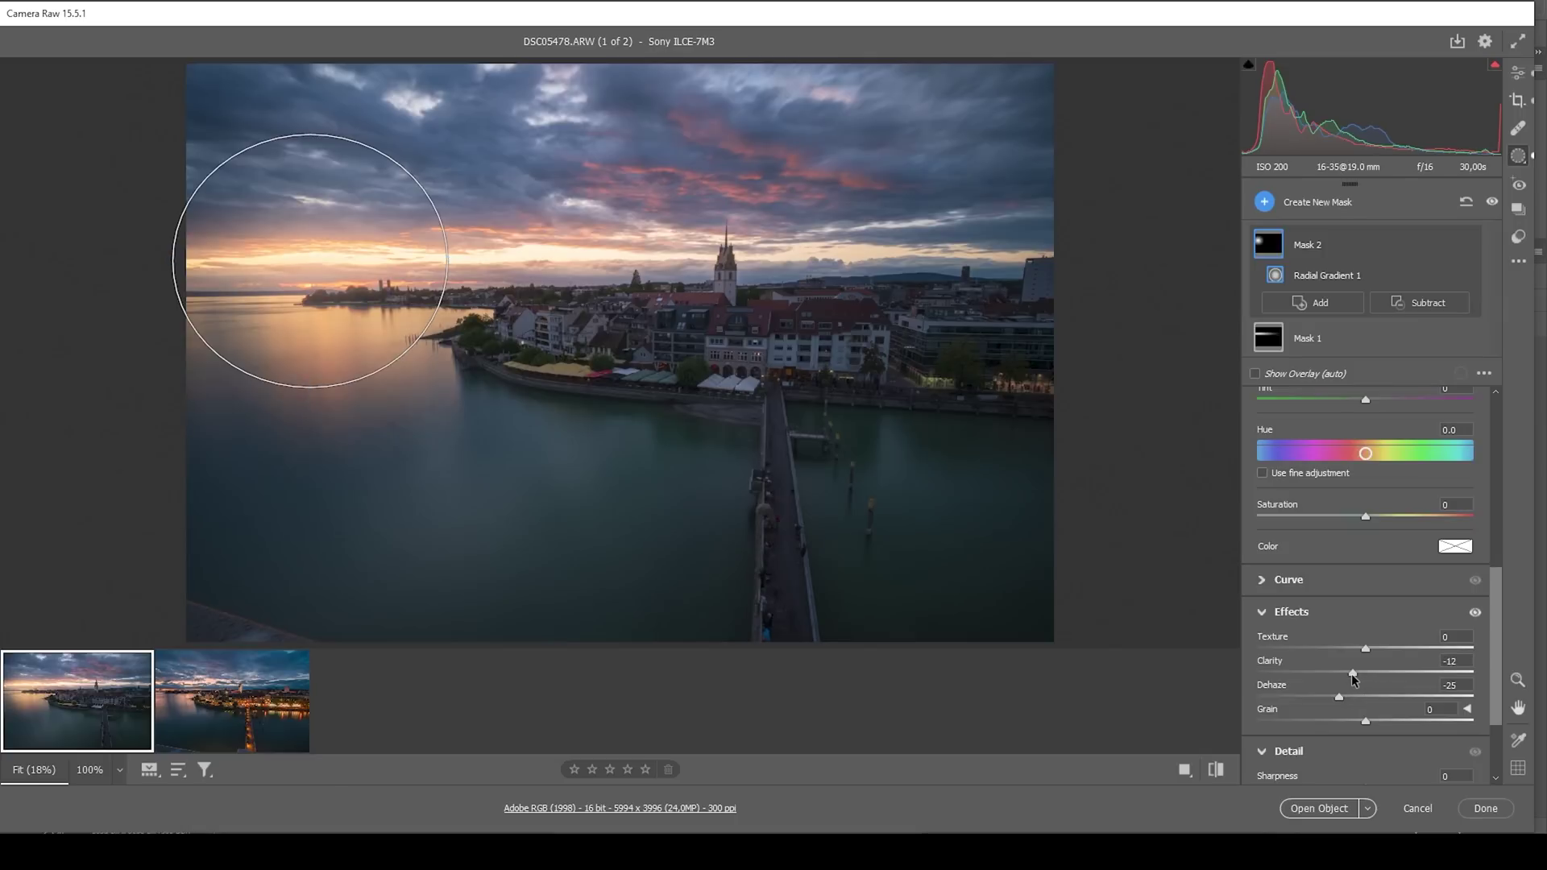
{"action": "left_click_drag", "start_coordinate": [1350, 675], "coordinate": [1351, 675]}
- Add a linear gradient mask across the sky with Contrast +16 and Clarity +28
{"action": "left_click", "coordinate": [1264, 201]}
{"action": "left_click", "coordinate": [1329, 322]}
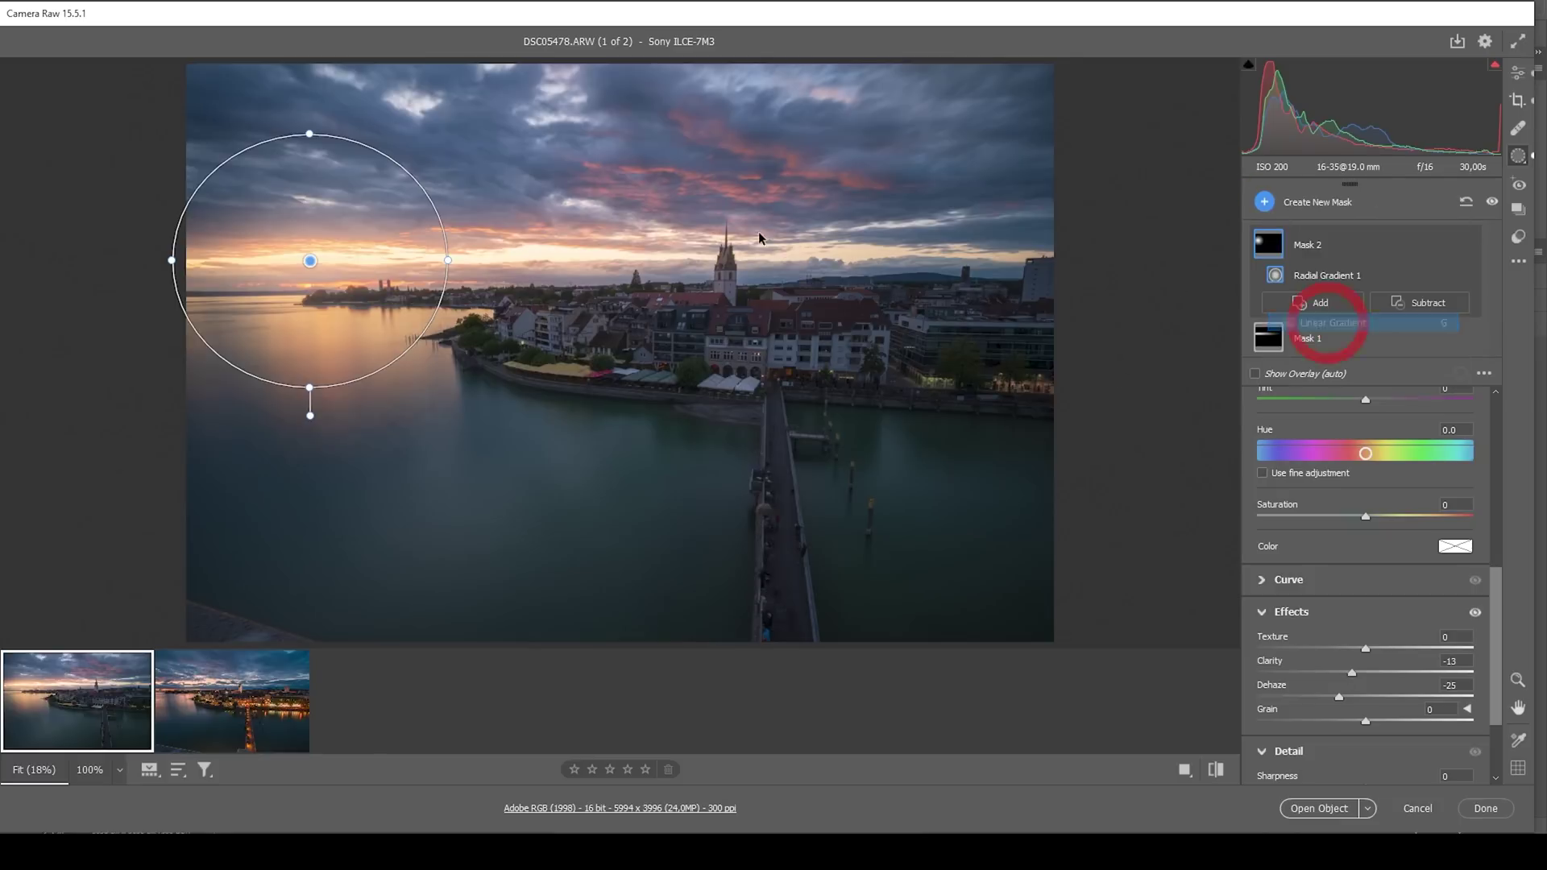
{"action": "left_click_drag", "start_coordinate": [819, 106], "coordinate": [771, 331]}
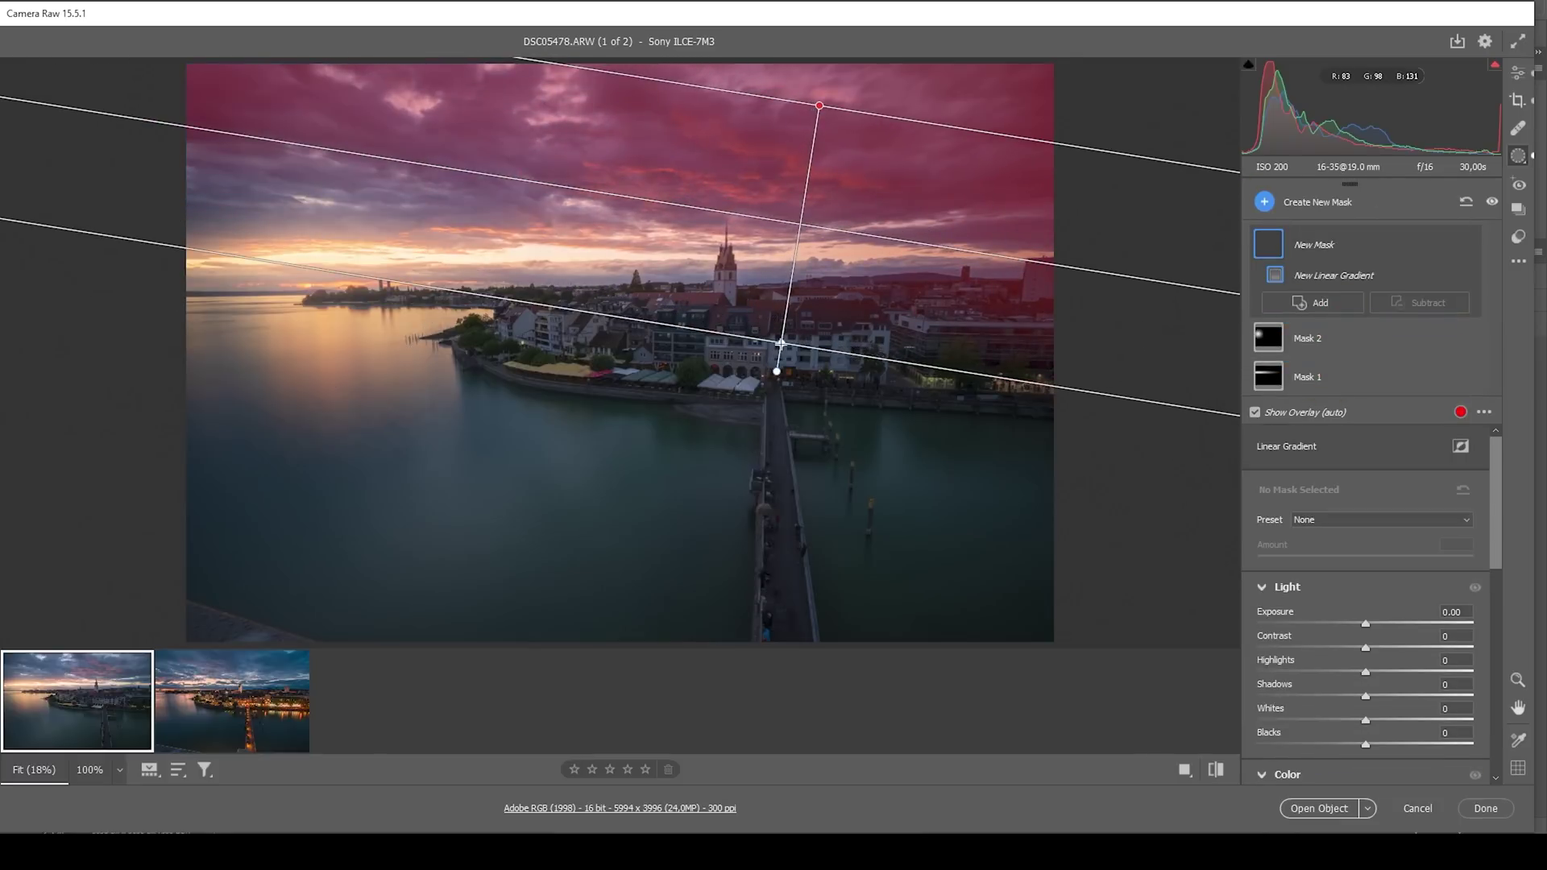
{"action": "left_click_drag", "start_coordinate": [780, 344], "coordinate": [787, 345]}
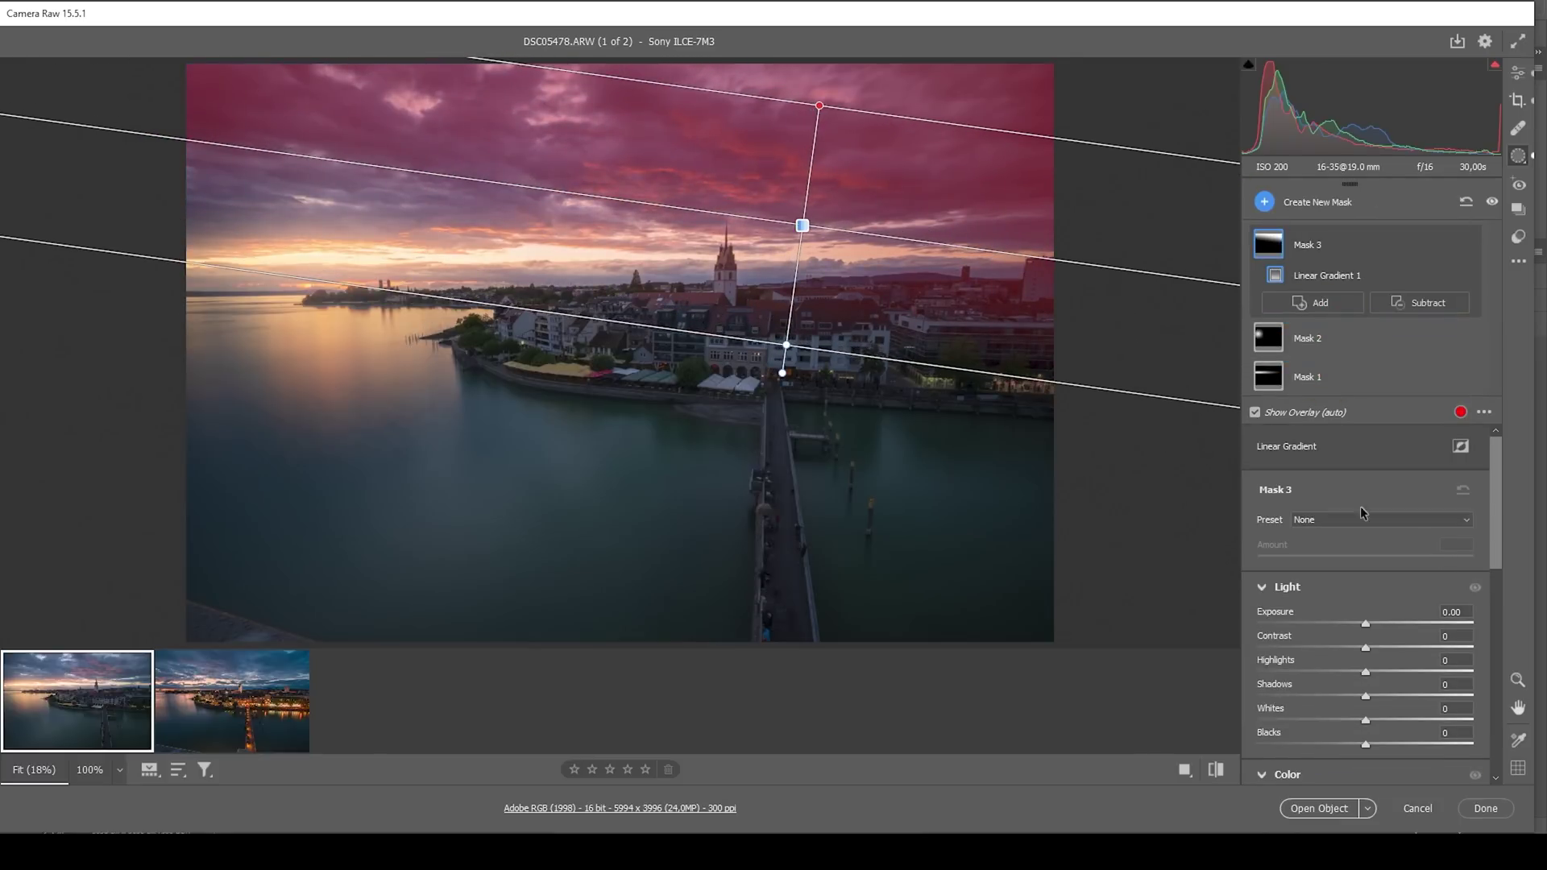
{"action": "left_click_drag", "start_coordinate": [1365, 646], "coordinate": [1389, 646]}
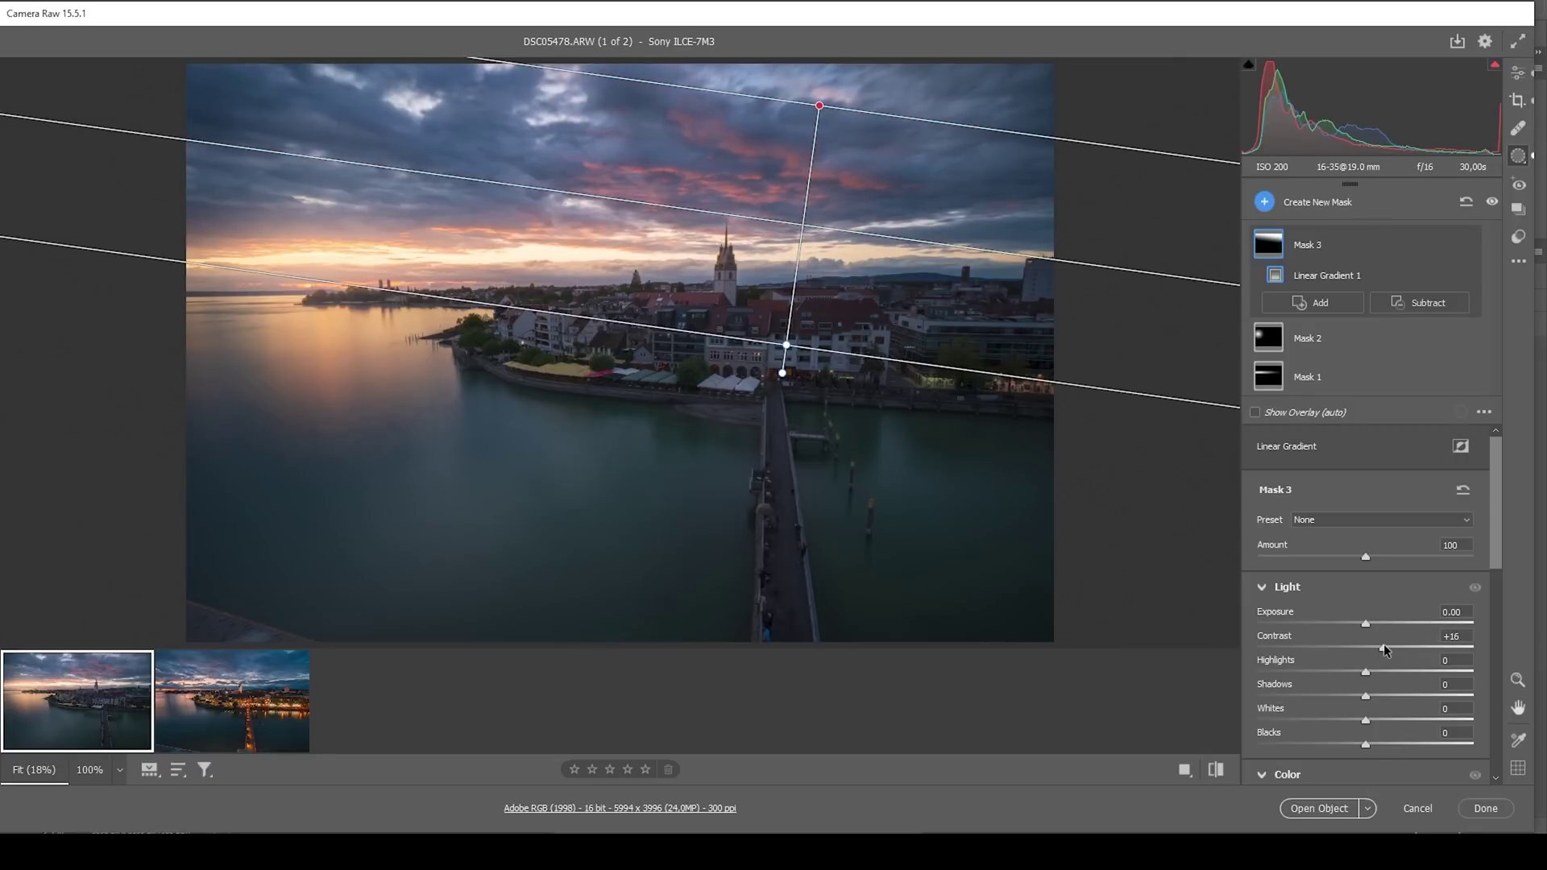
{"action": "scroll", "coordinate": [1390, 644], "scroll_direction": "down", "scroll_amount": 5}
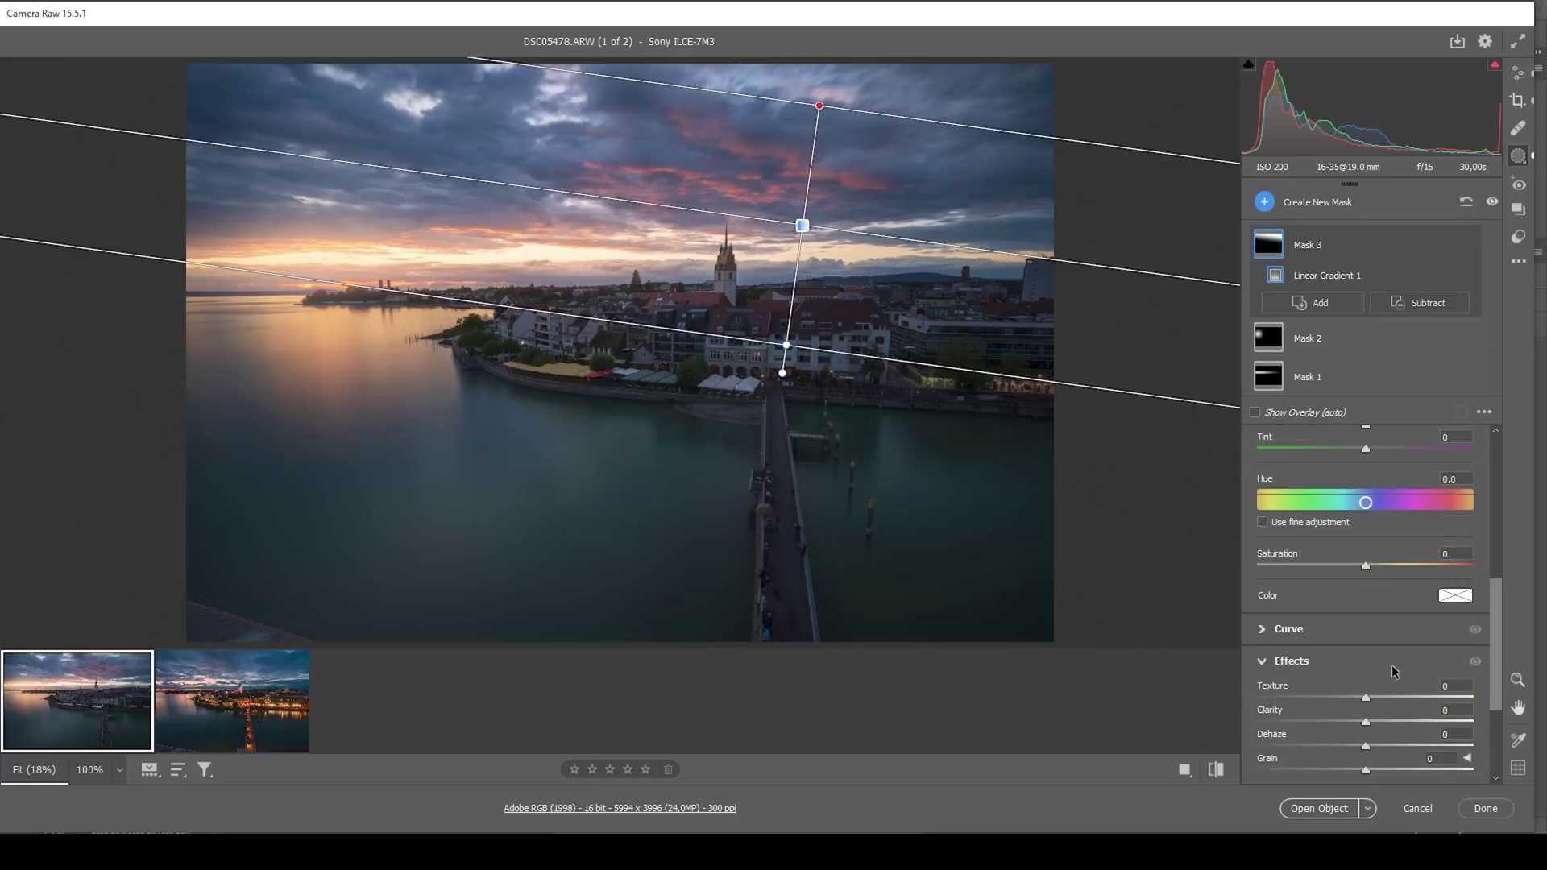
{"action": "left_click_drag", "start_coordinate": [1363, 625], "coordinate": [1381, 628]}
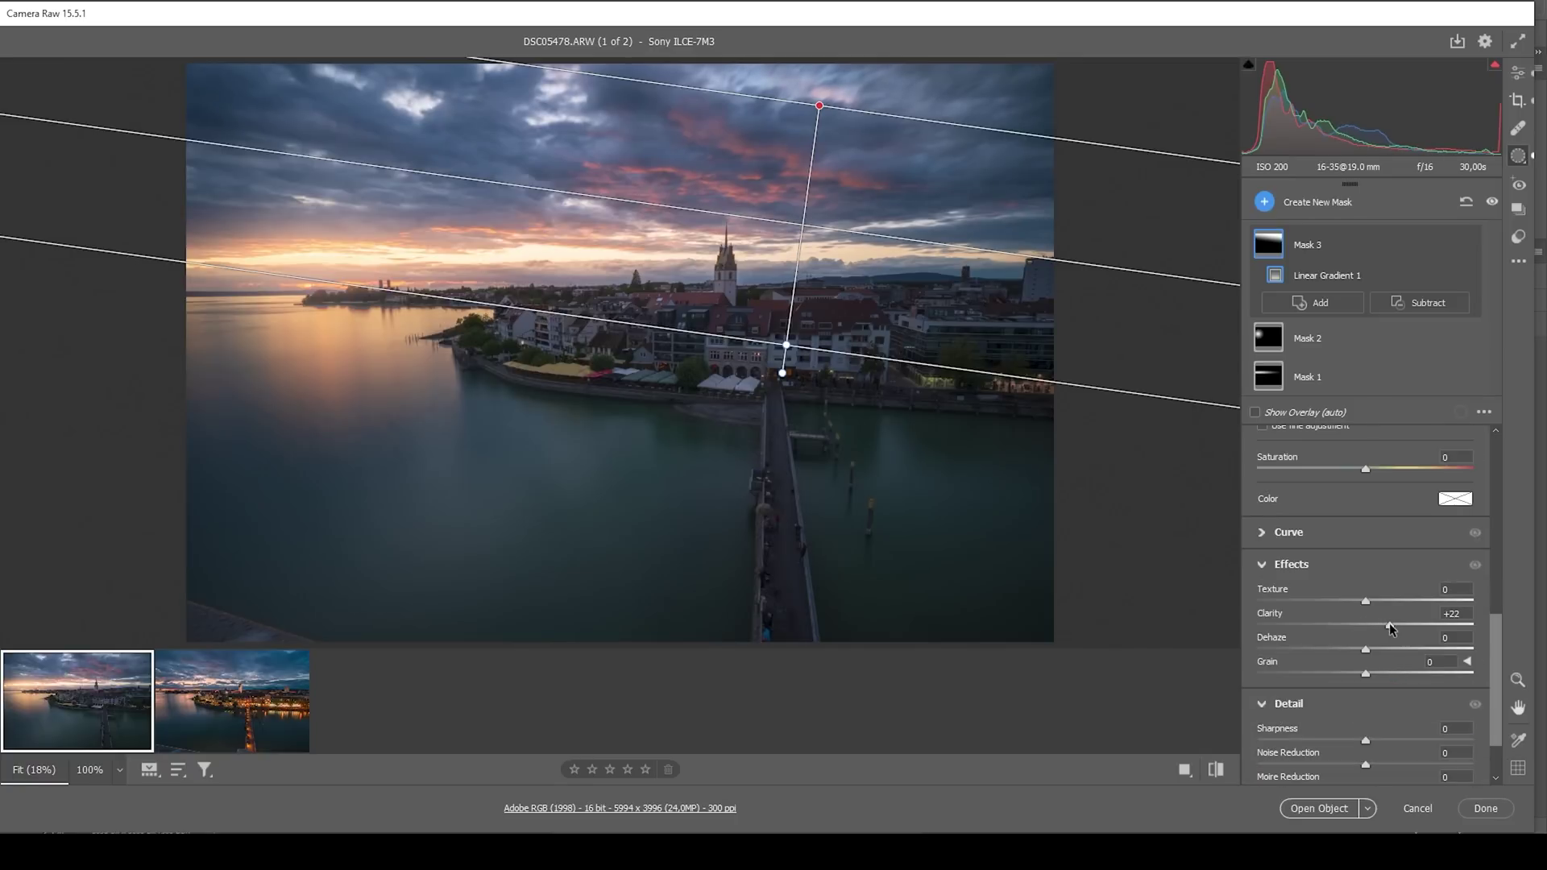
{"action": "left_click_drag", "start_coordinate": [1389, 622], "coordinate": [1396, 624]}
{"action": "left_click", "coordinate": [1264, 202]}
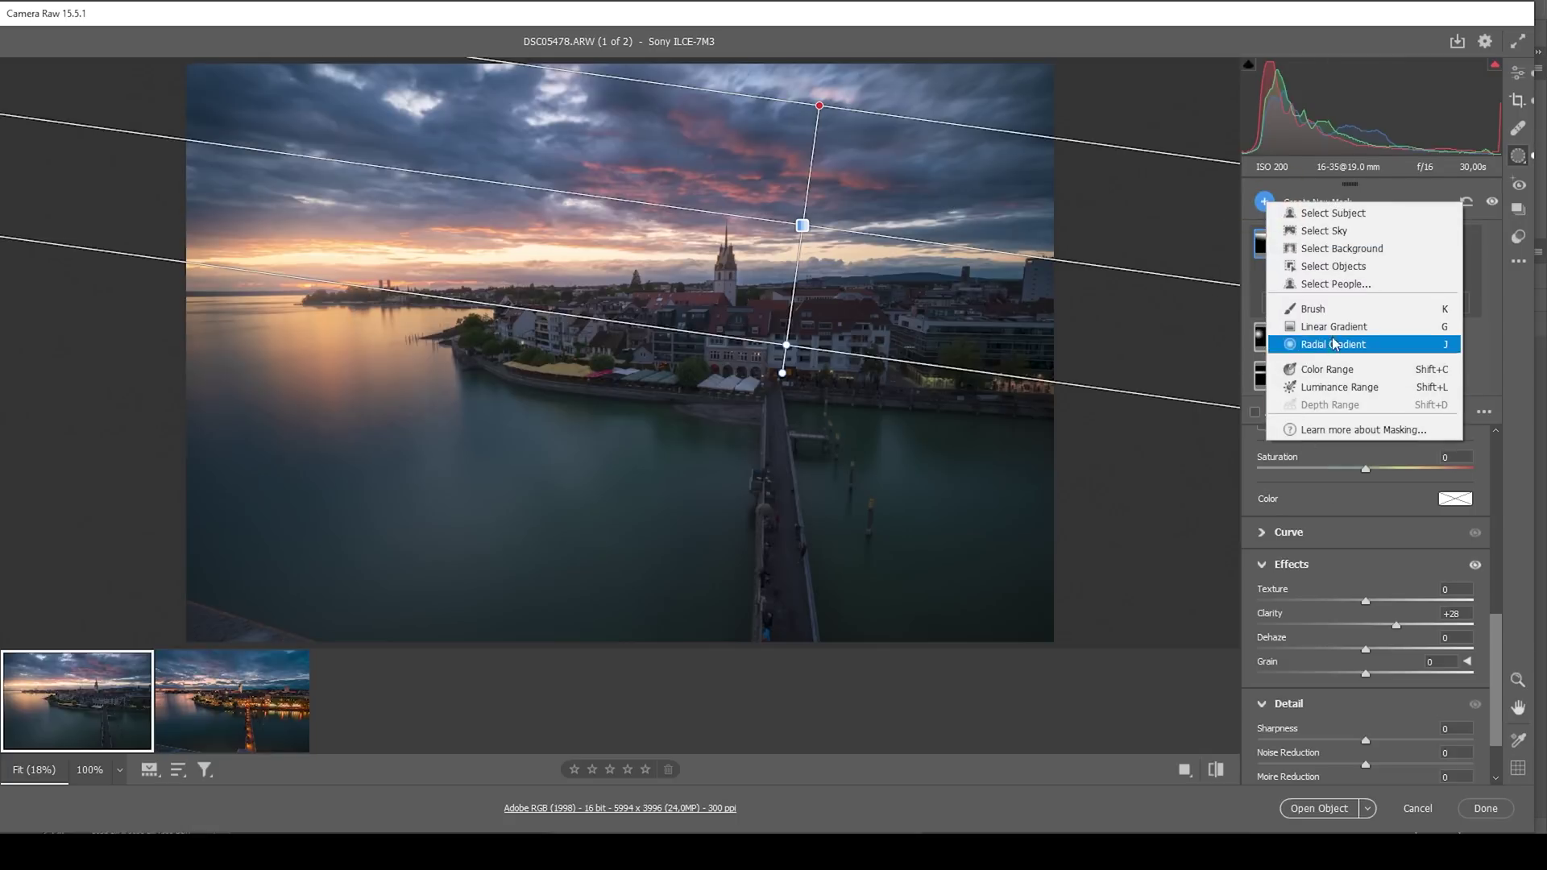
- Drag a linear gradient up from the lake over the town and set Exposure +0.25
{"action": "left_click", "coordinate": [1334, 326]}
{"action": "left_click_drag", "start_coordinate": [706, 461], "coordinate": [669, 185]}
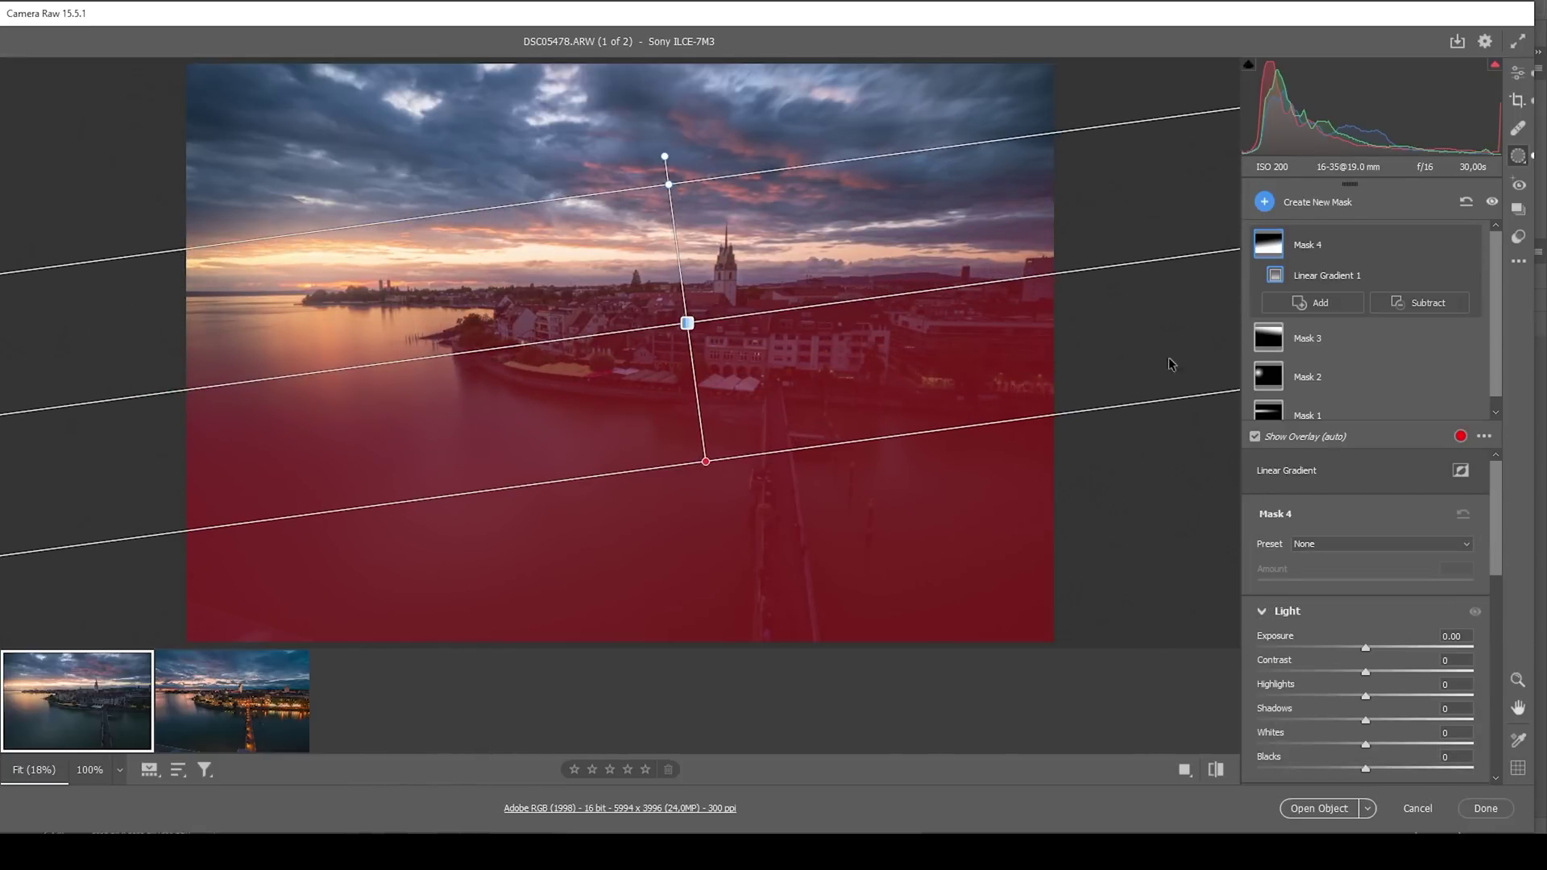
{"action": "left_click", "coordinate": [1370, 646]}
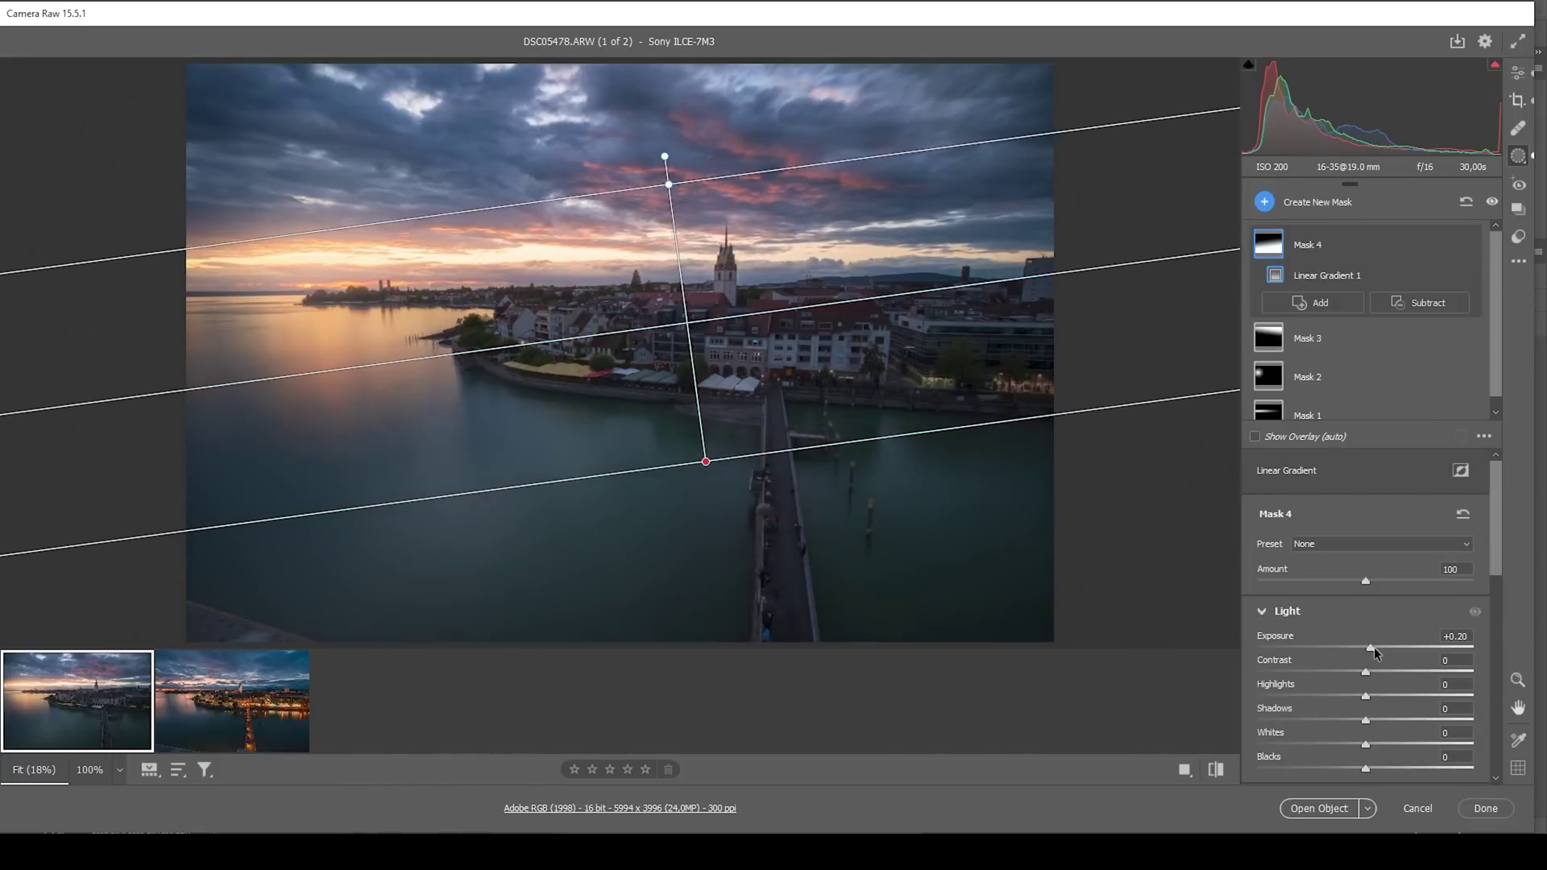
{"action": "left_click_drag", "start_coordinate": [1374, 646], "coordinate": [1372, 648]}
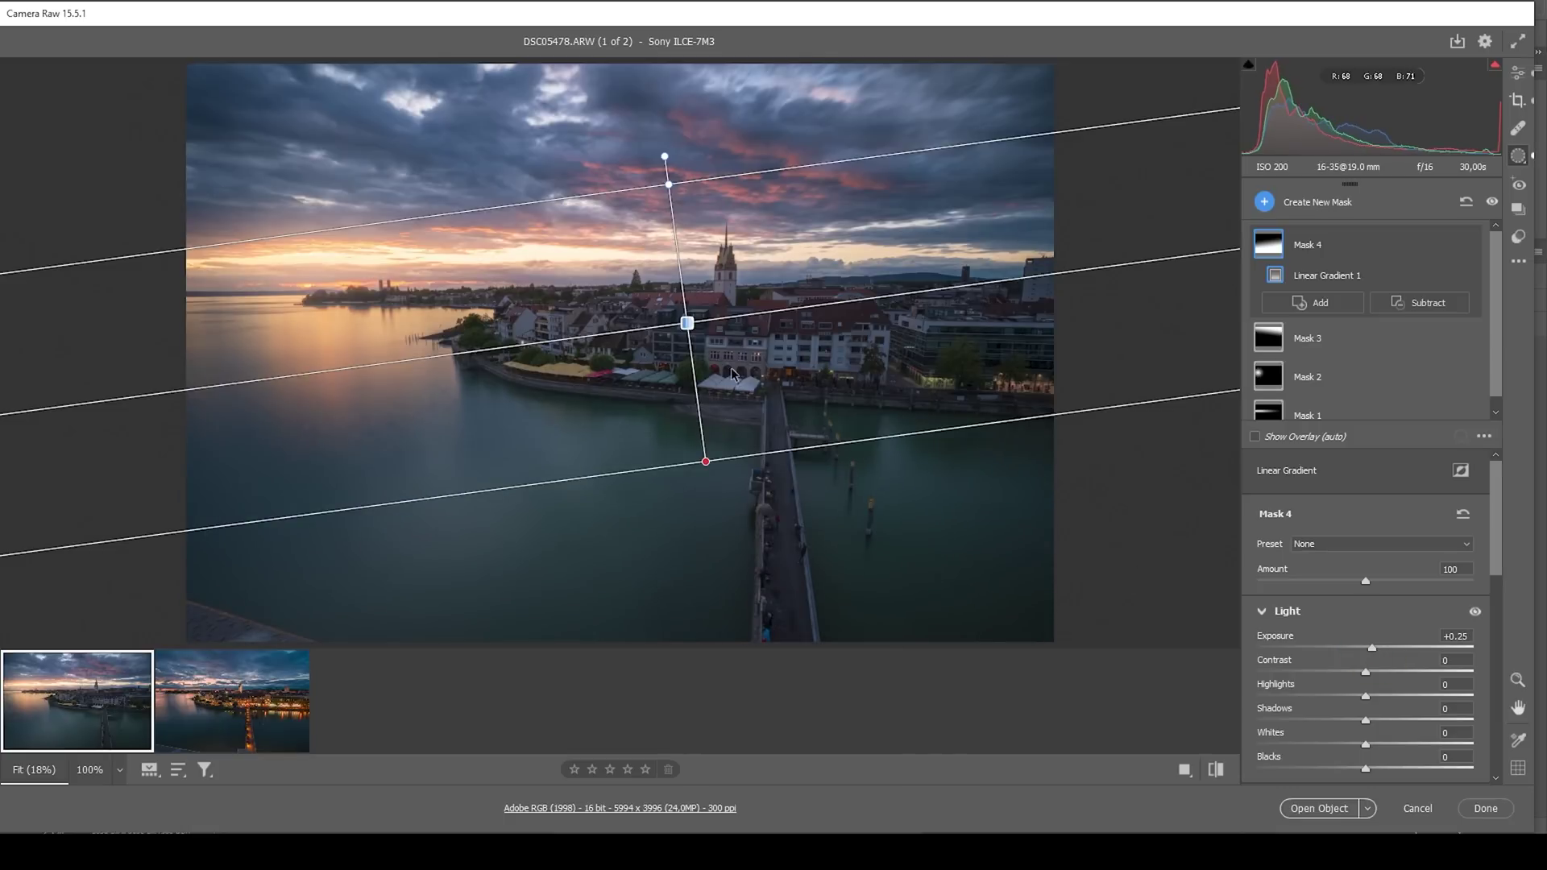
- Add a wide radial gradient mask over the town with Exposure +0.65
{"action": "left_click", "coordinate": [1264, 201]}
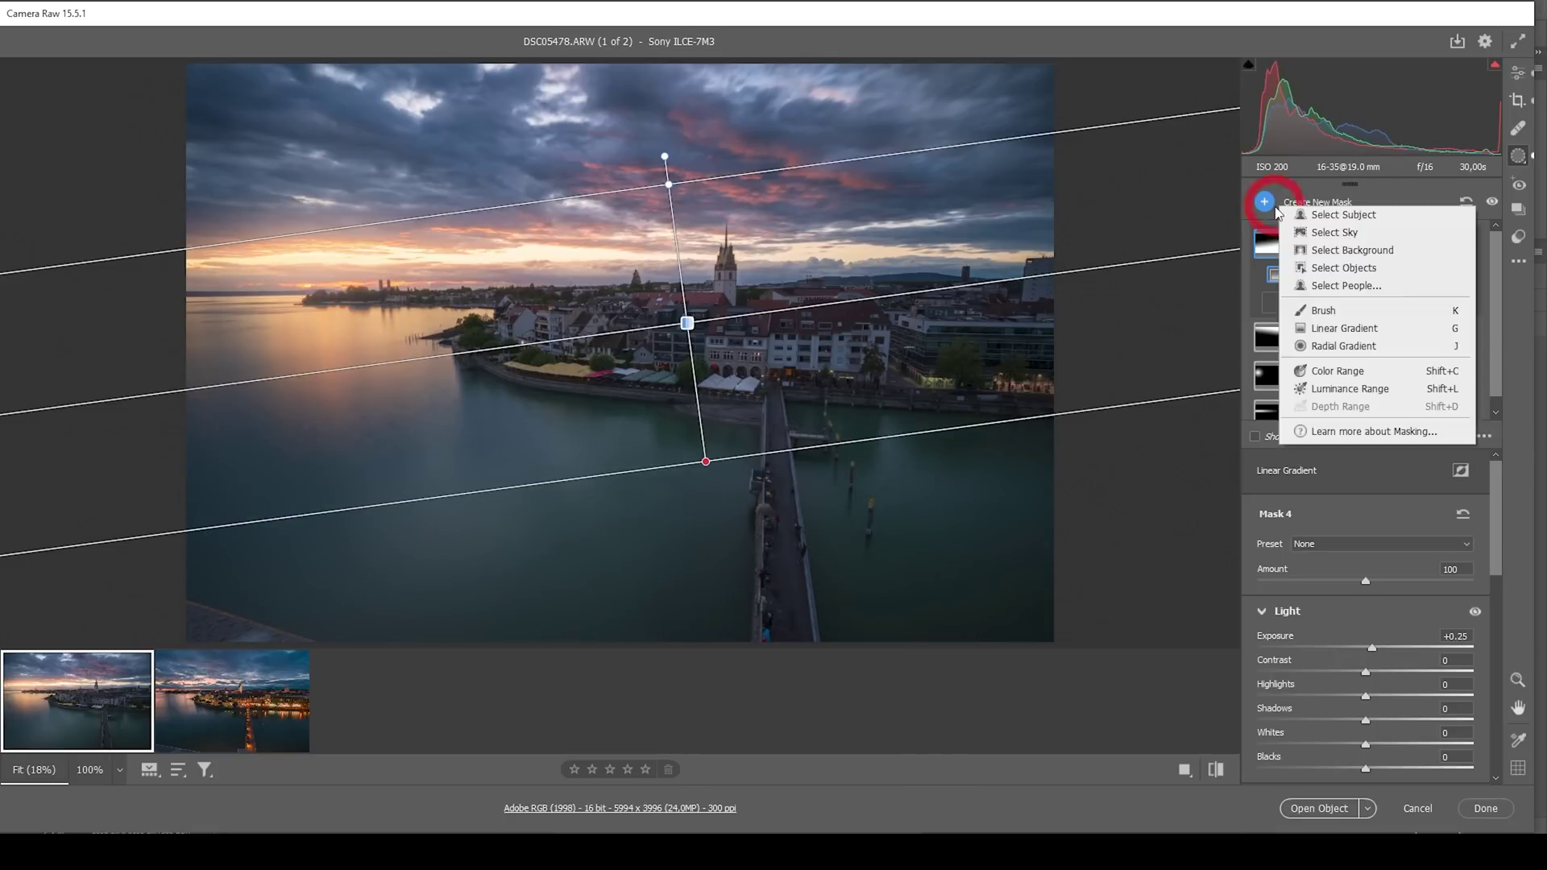
{"action": "left_click", "coordinate": [1353, 349]}
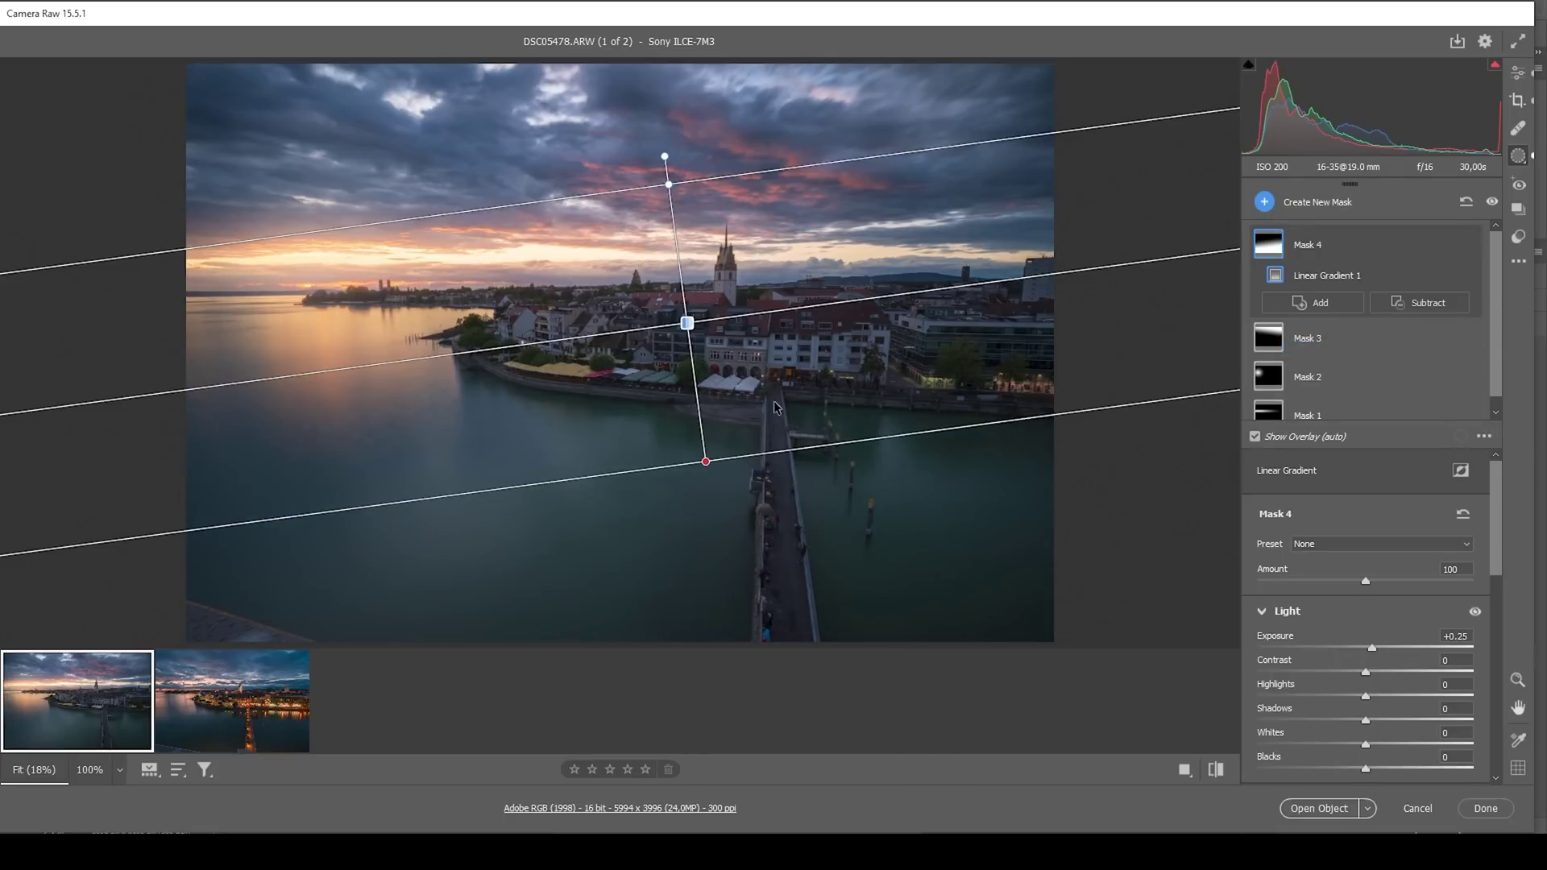
{"action": "mouse_move", "coordinate": [788, 377]}
{"action": "left_mouse_down"}
{"action": "mouse_move", "coordinate": [1240, 536]}
{"action": "mouse_move", "coordinate": [817, 377]}
{"action": "mouse_move", "coordinate": [964, 351]}
{"action": "left_mouse_up"}
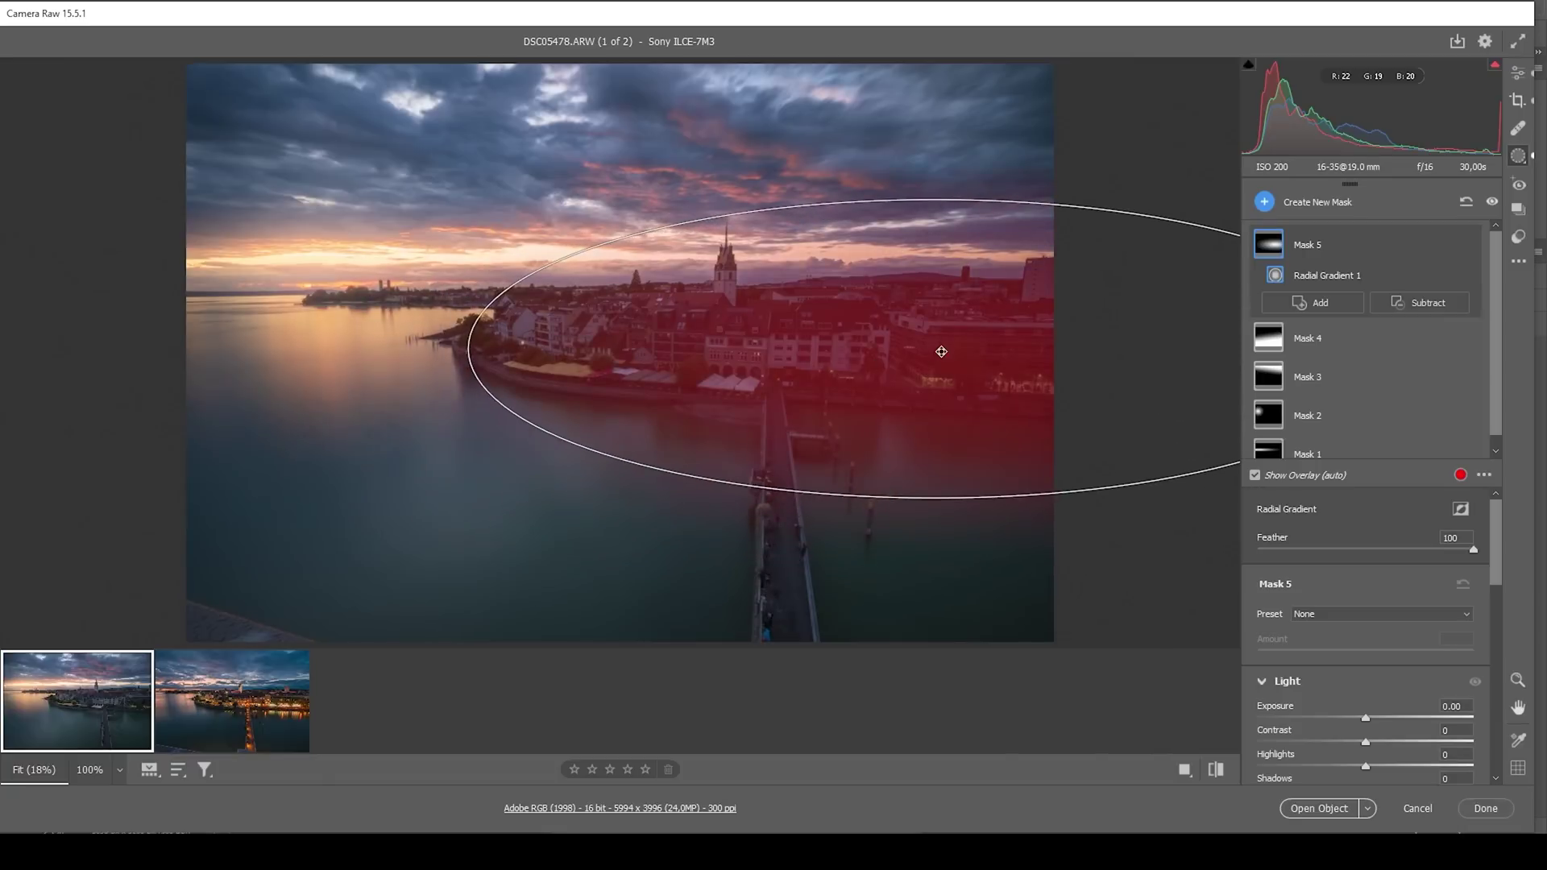
{"action": "left_click_drag", "start_coordinate": [466, 346], "coordinate": [442, 346]}
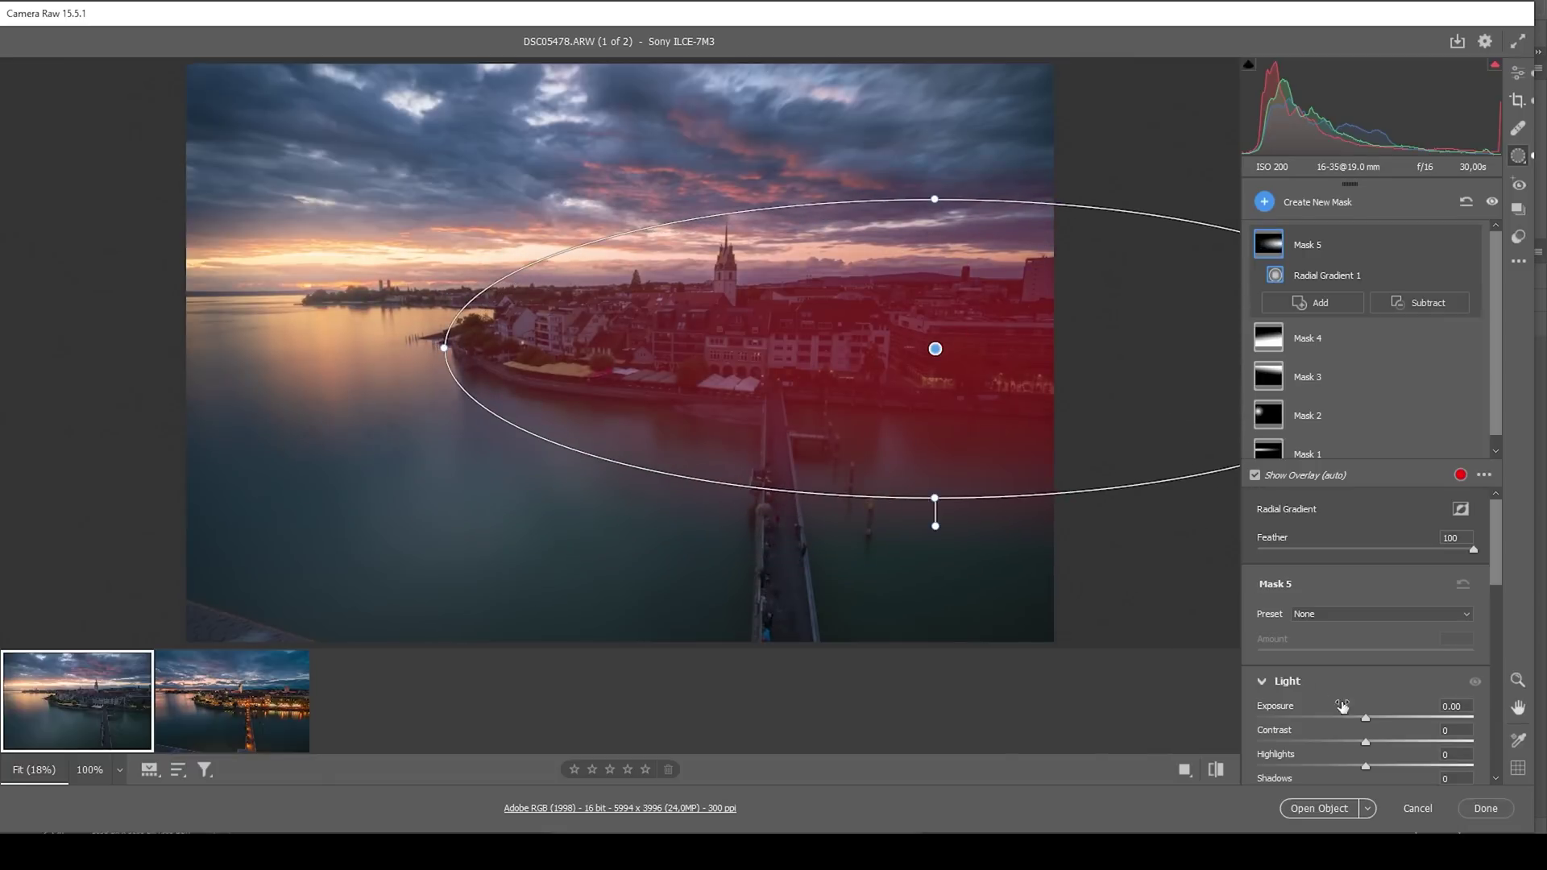
{"action": "left_click_drag", "start_coordinate": [1365, 717], "coordinate": [1383, 718]}
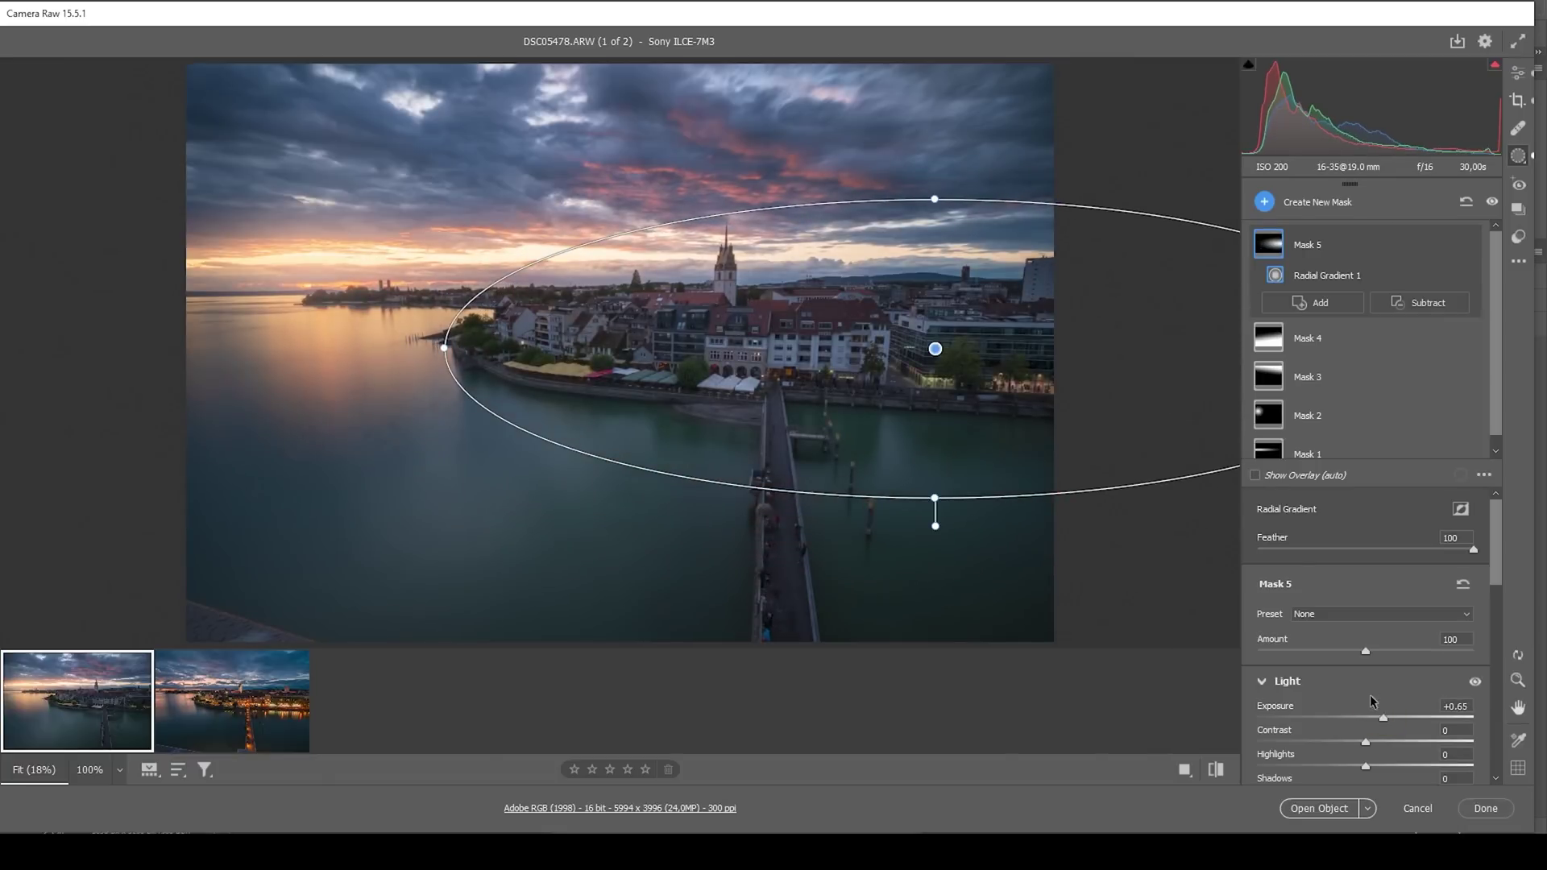
{"action": "left_click", "coordinate": [1515, 76]}
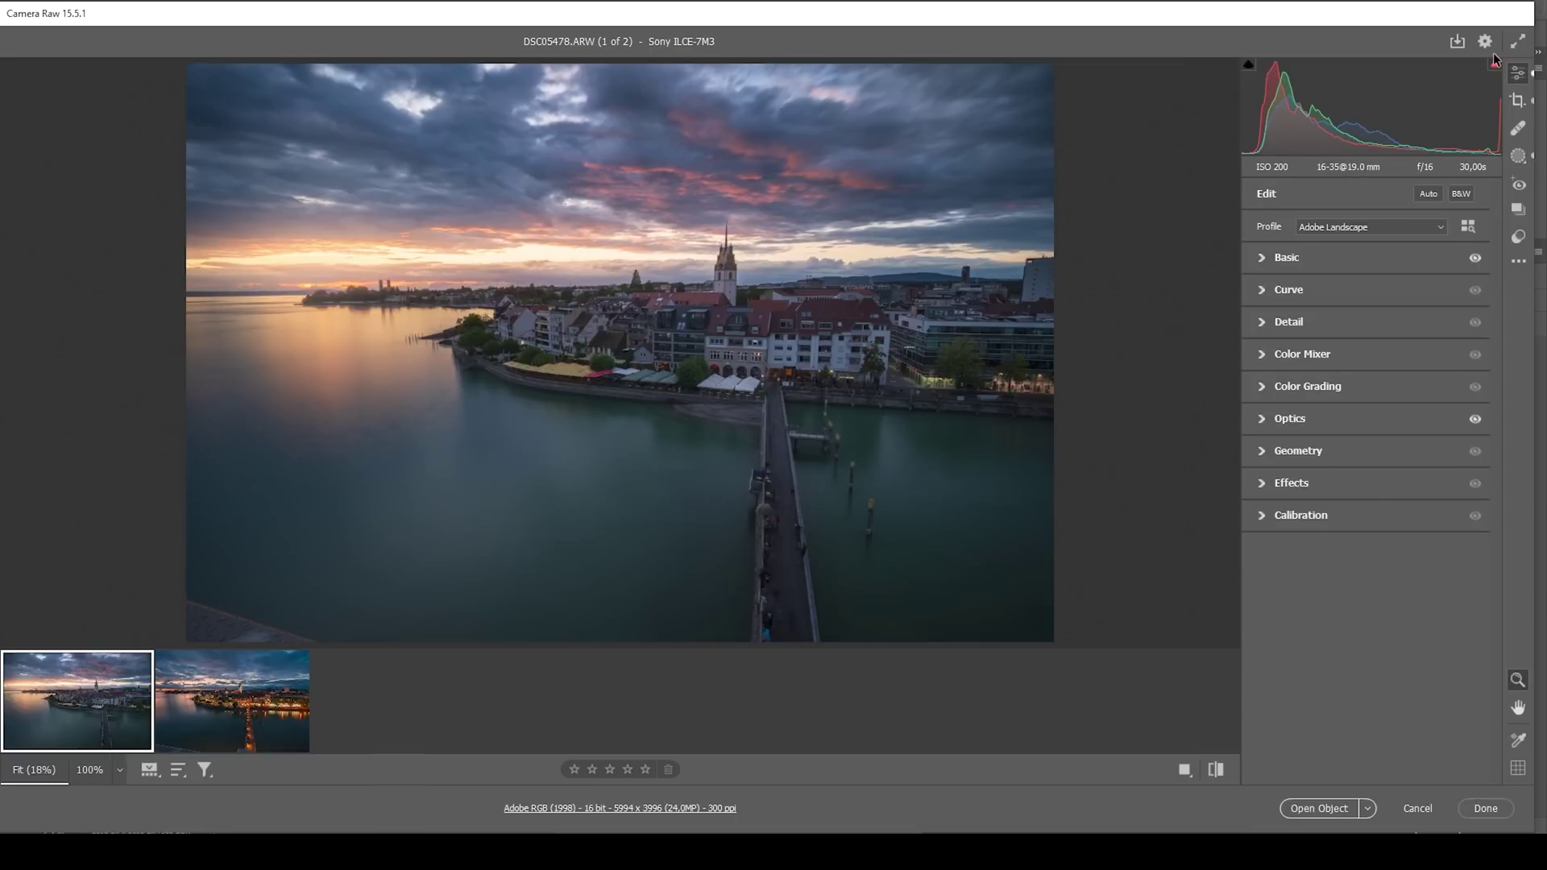
{"action": "left_click", "coordinate": [1517, 155]}
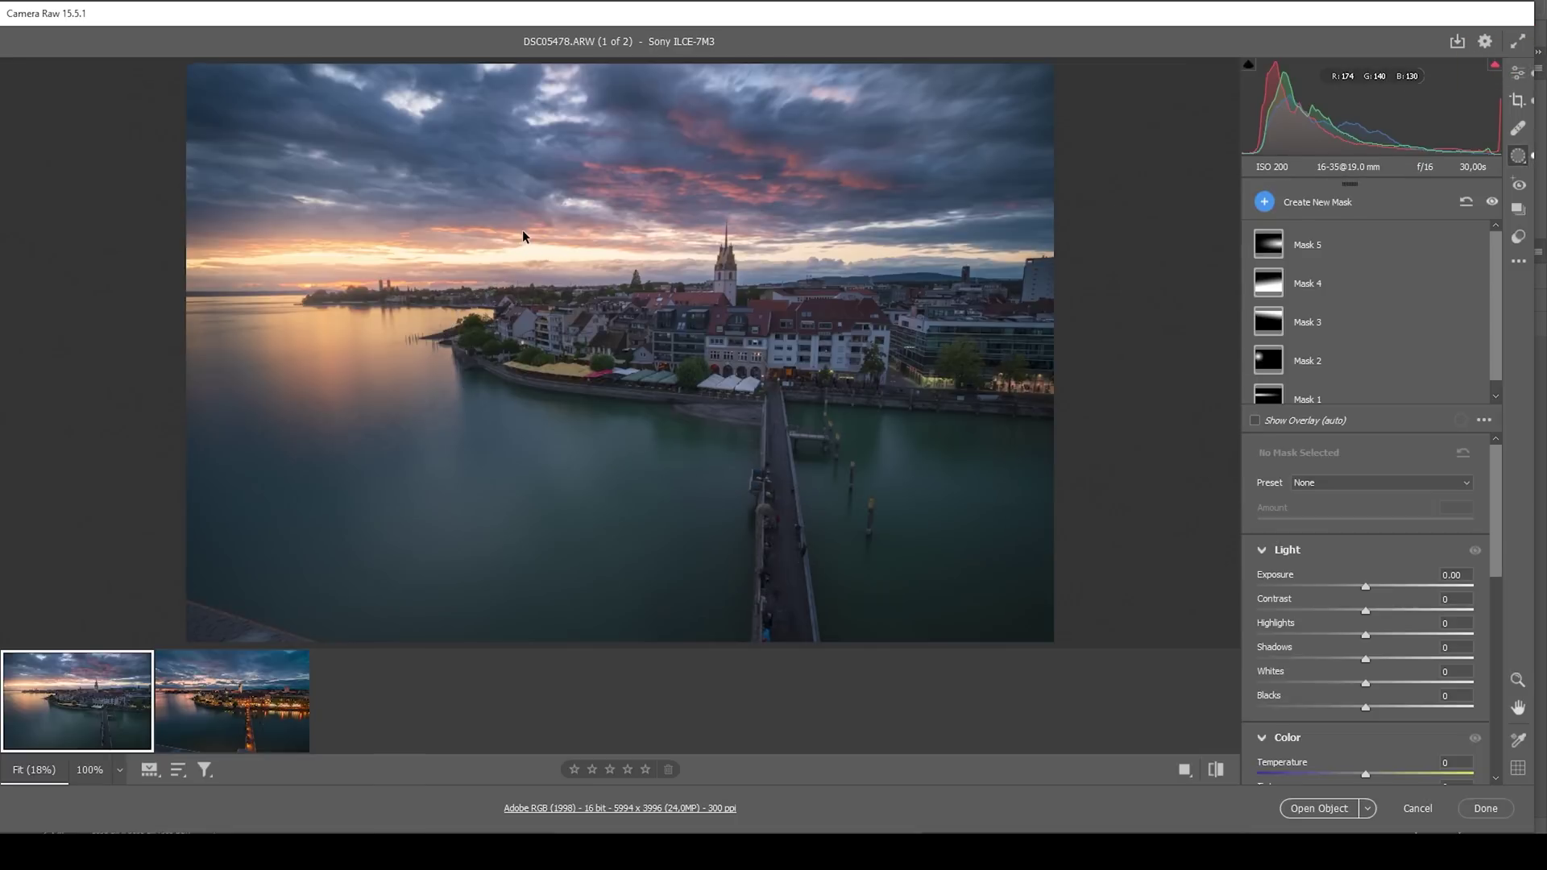
{"action": "left_click", "coordinate": [1491, 201]}
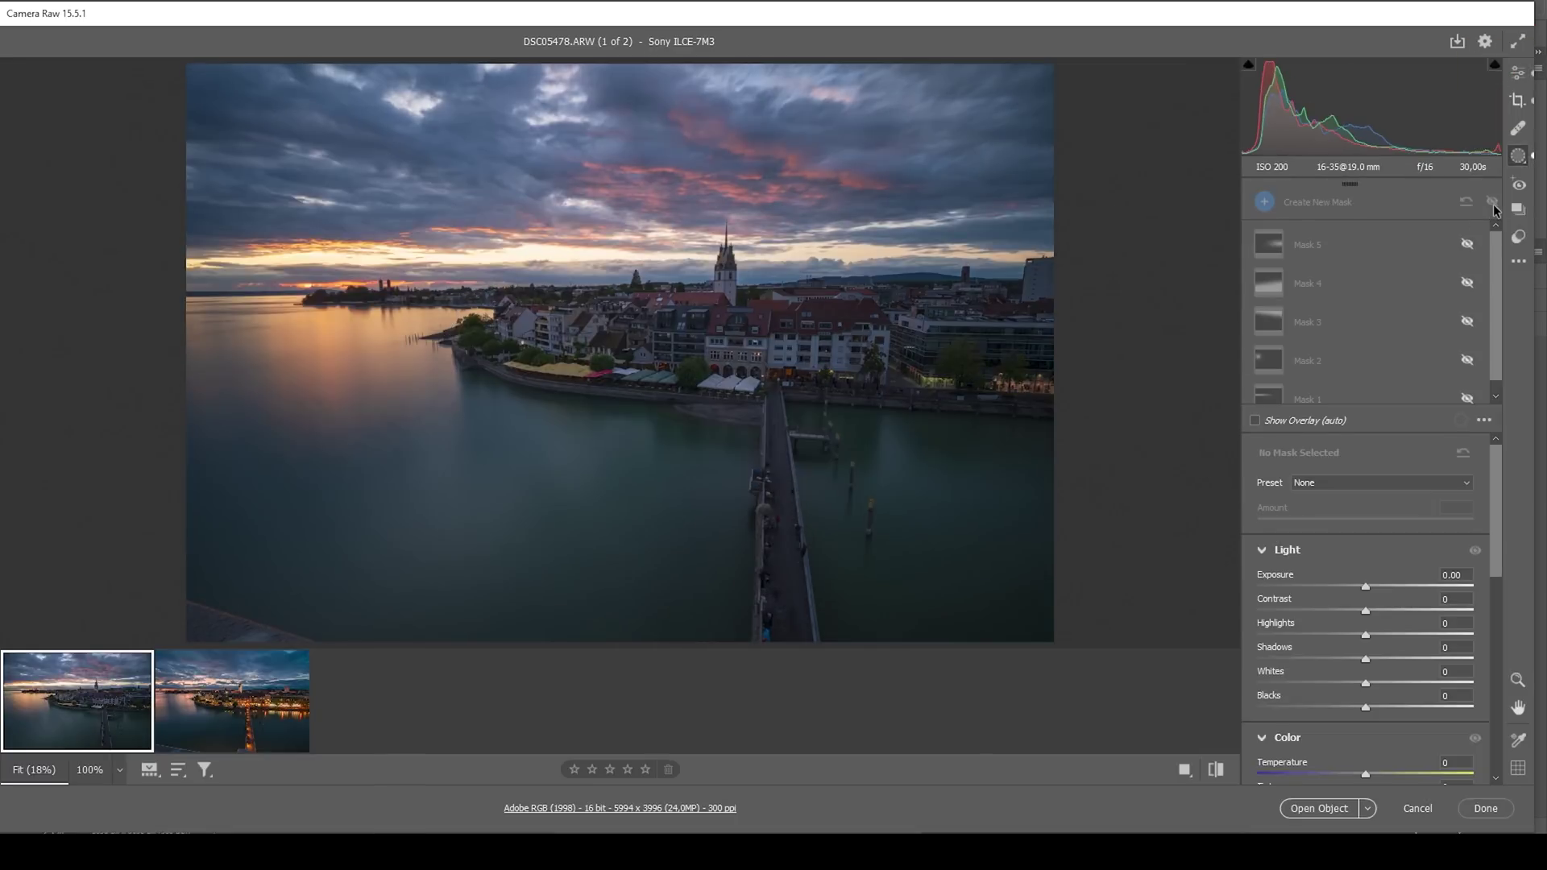
{"action": "left_click", "coordinate": [1492, 203]}
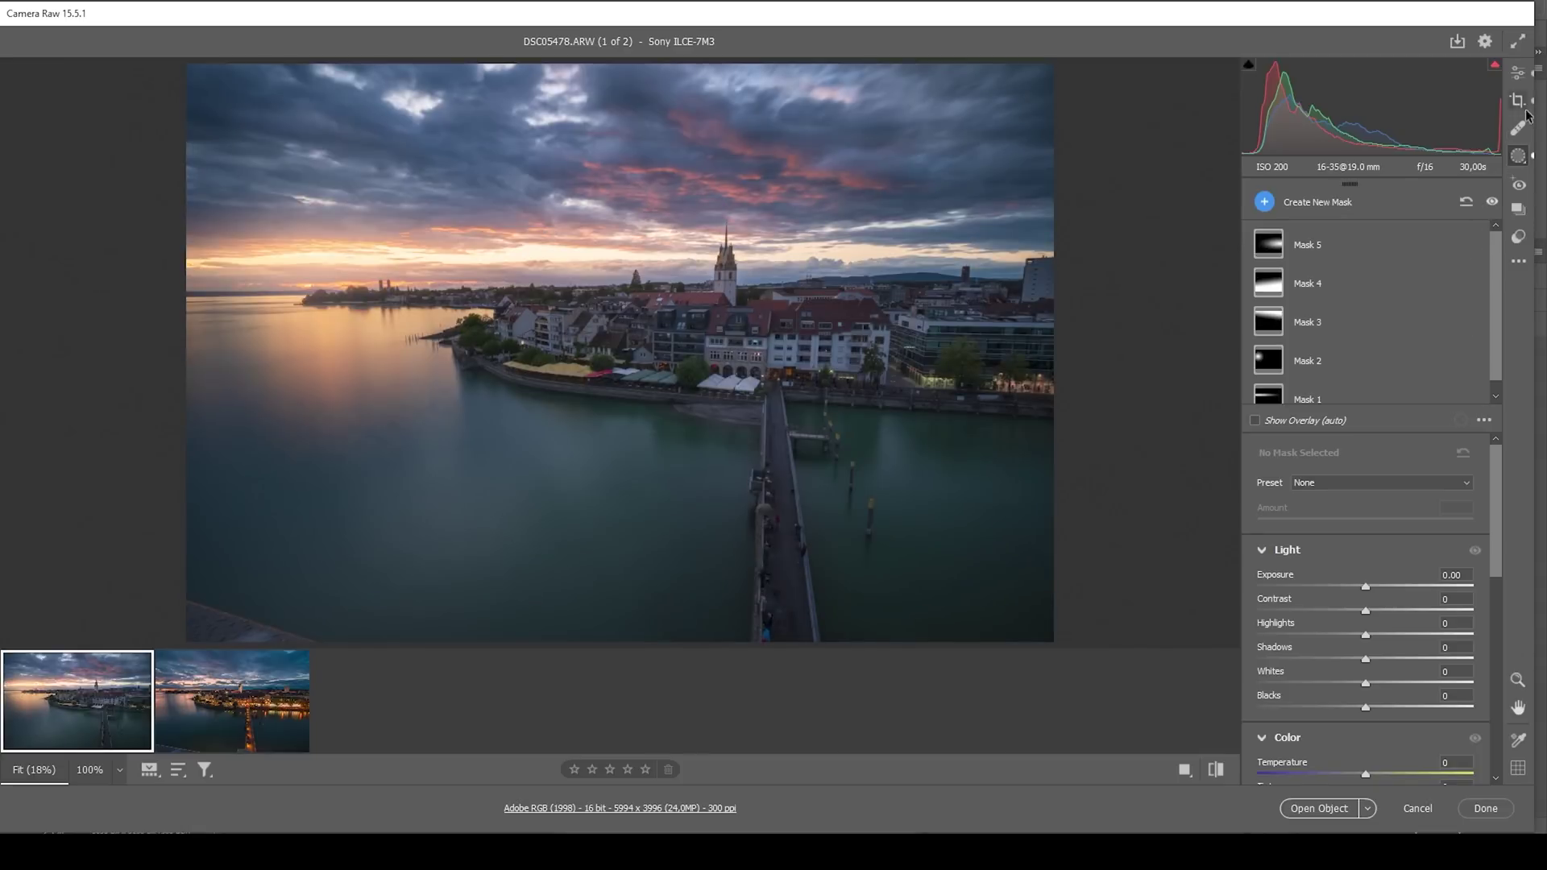
{"action": "left_click", "coordinate": [1523, 77]}
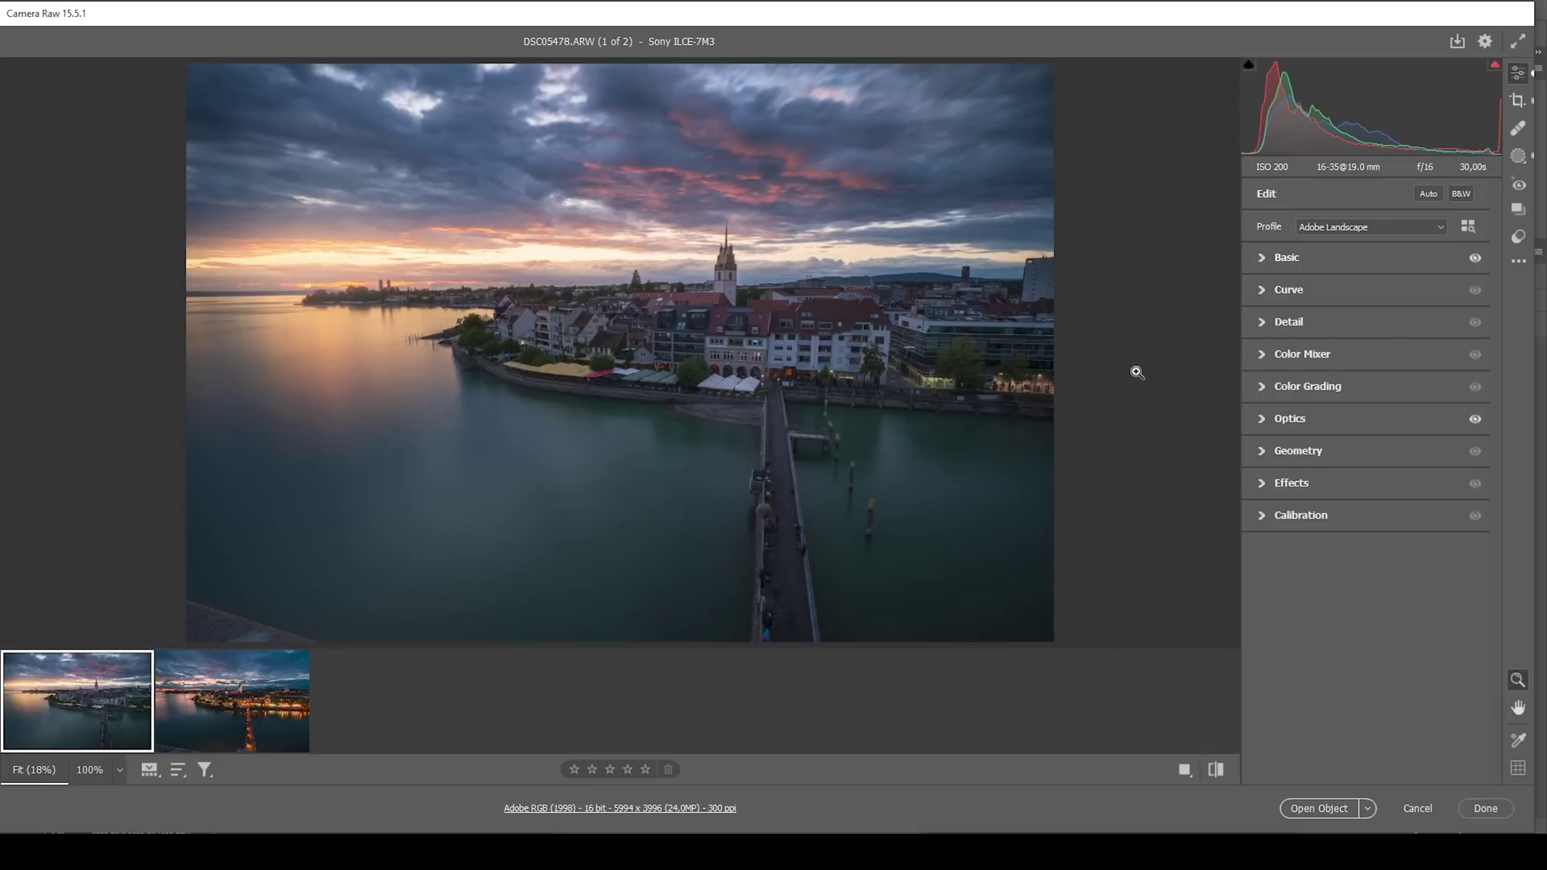
{"action": "left_click", "coordinate": [1262, 387]}
- Color-grade highlights orange (hue ~34, saturation 100) and midtones orange (hue 38, saturation 25)
{"action": "left_click", "coordinate": [1400, 417]}
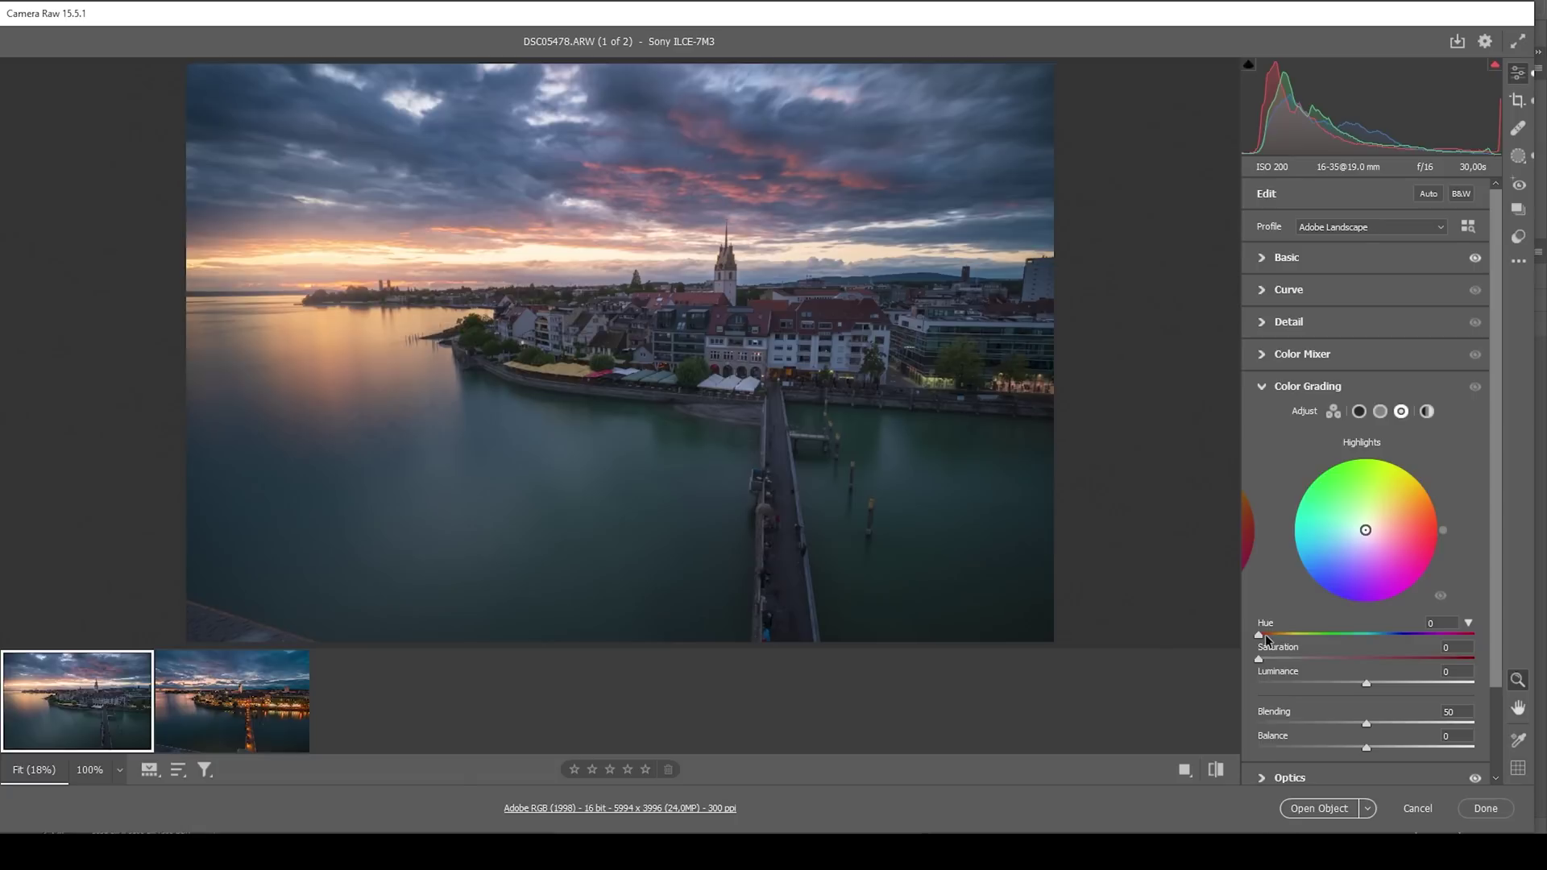
{"action": "left_click_drag", "start_coordinate": [1259, 635], "coordinate": [1277, 633]}
{"action": "left_click_drag", "start_coordinate": [1258, 659], "coordinate": [1520, 691]}
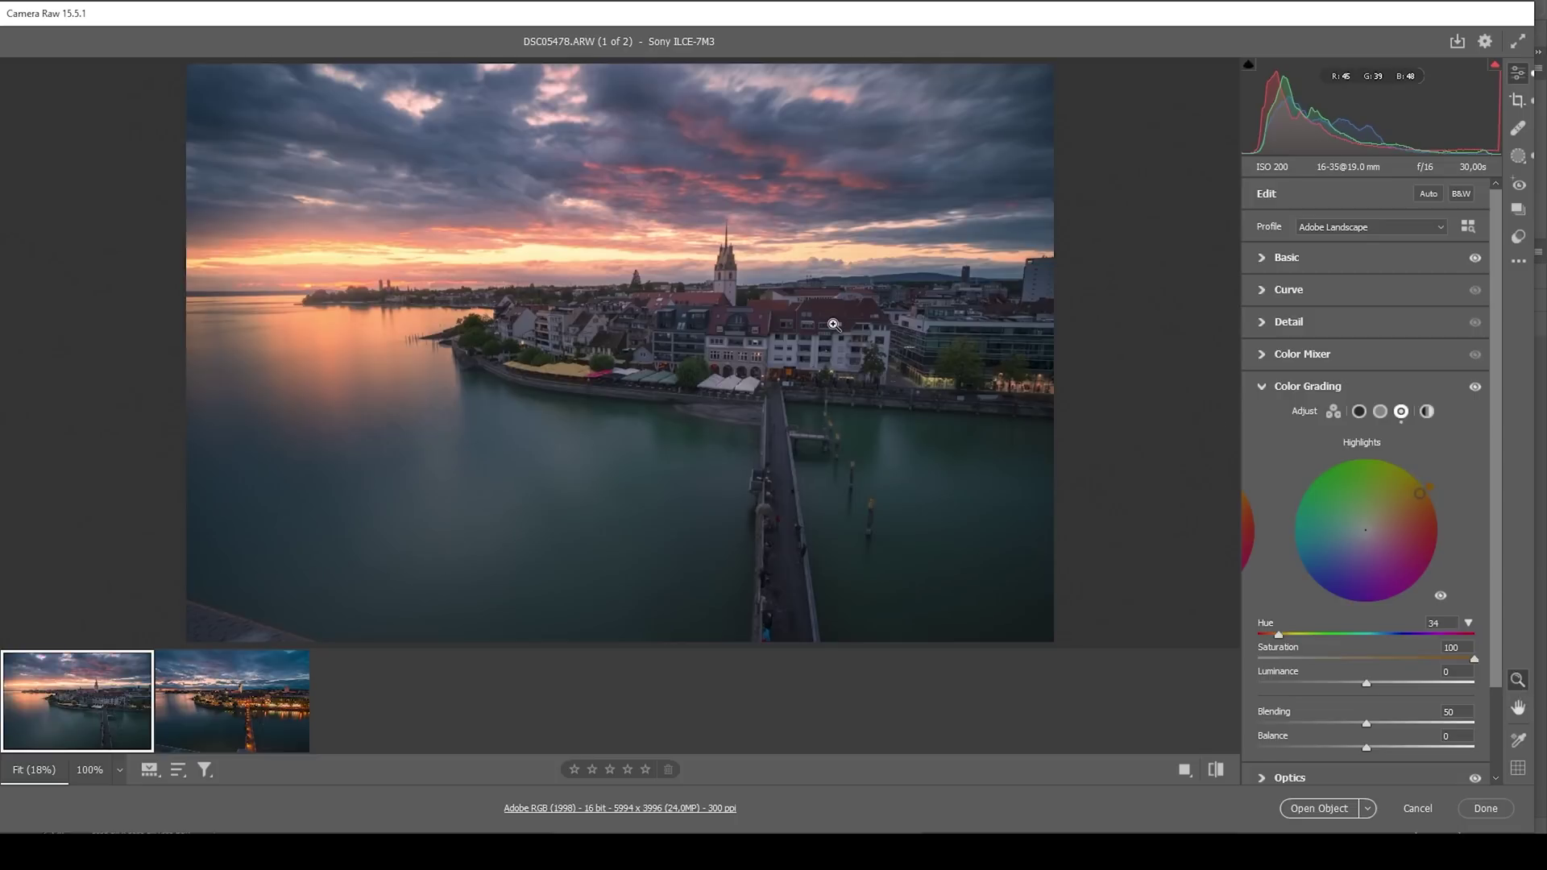
{"action": "left_click", "coordinate": [1380, 411]}
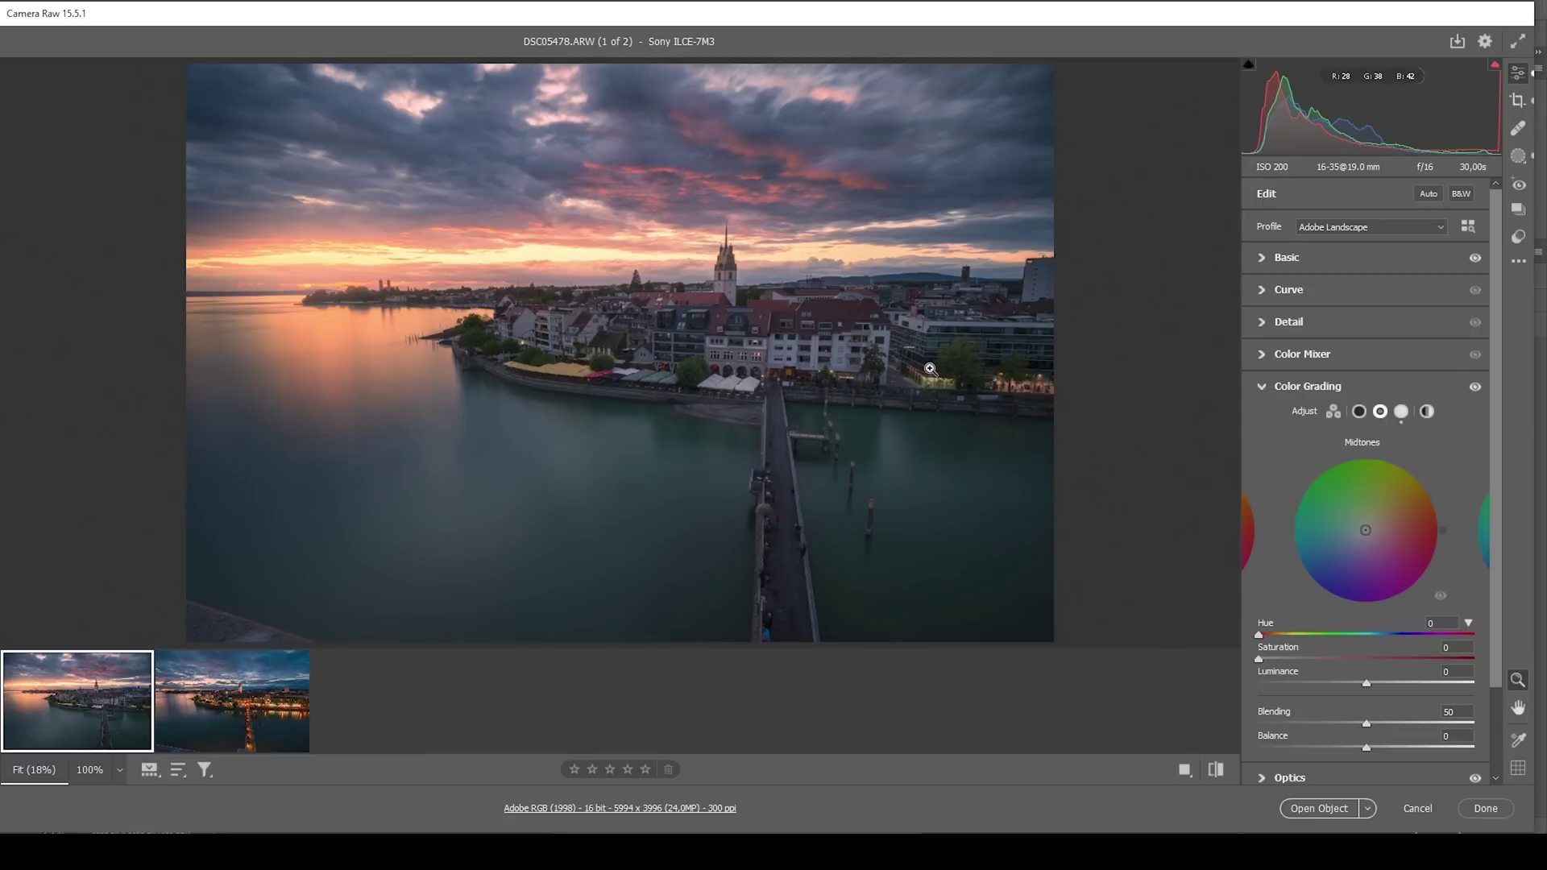
{"action": "left_click_drag", "start_coordinate": [1260, 630], "coordinate": [1284, 635]}
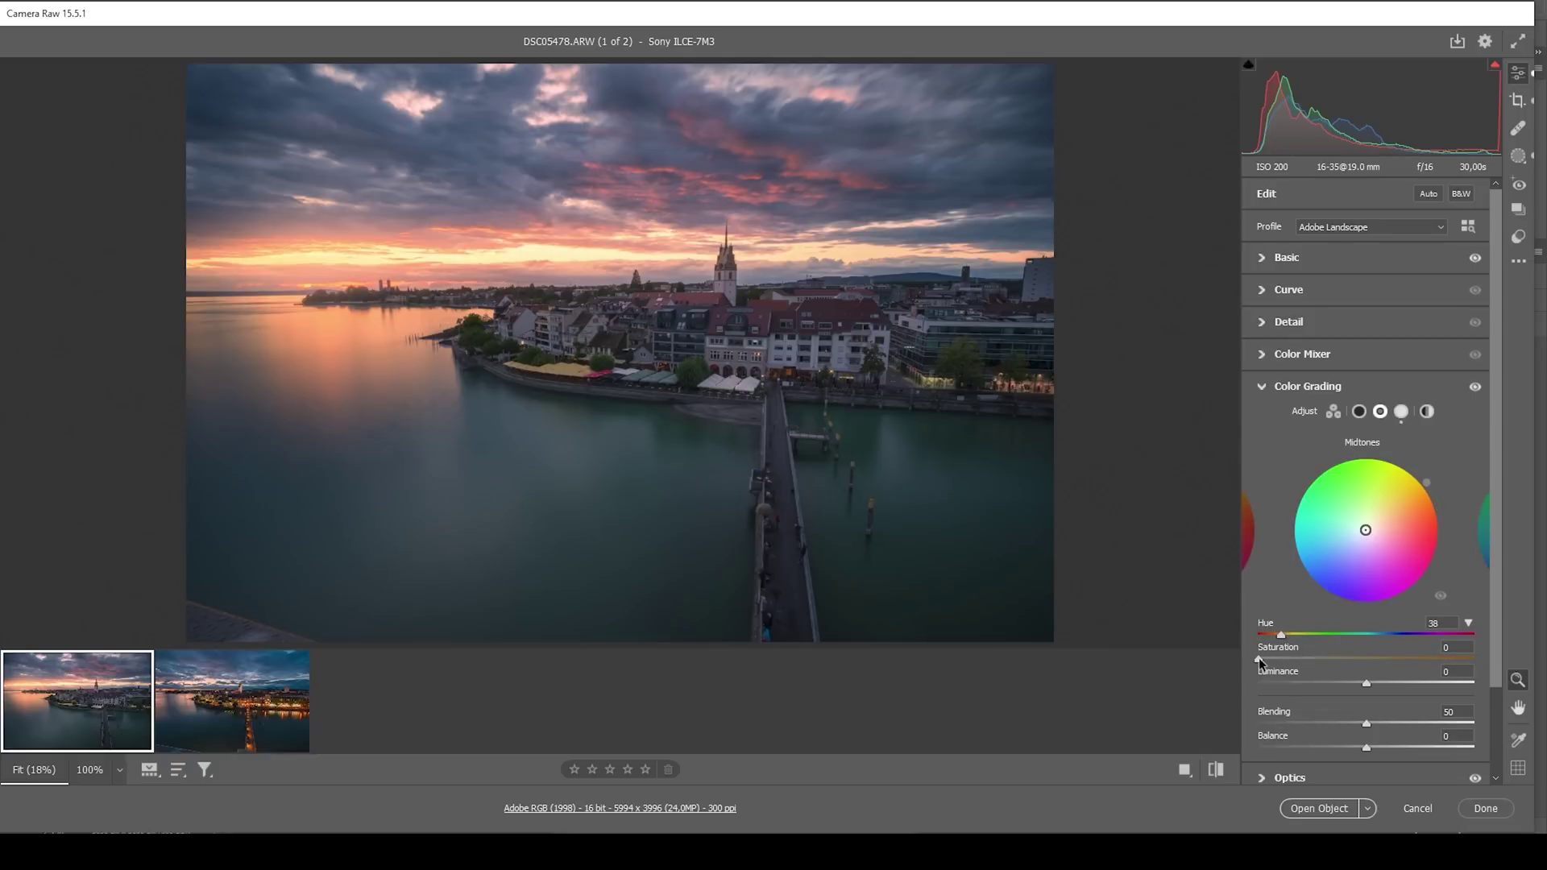
{"action": "left_click_drag", "start_coordinate": [1258, 657], "coordinate": [1311, 657]}
- Tint the shadows blue (hue 220, saturation 10), then open both photos in Photoshop
{"action": "left_click", "coordinate": [1247, 532]}
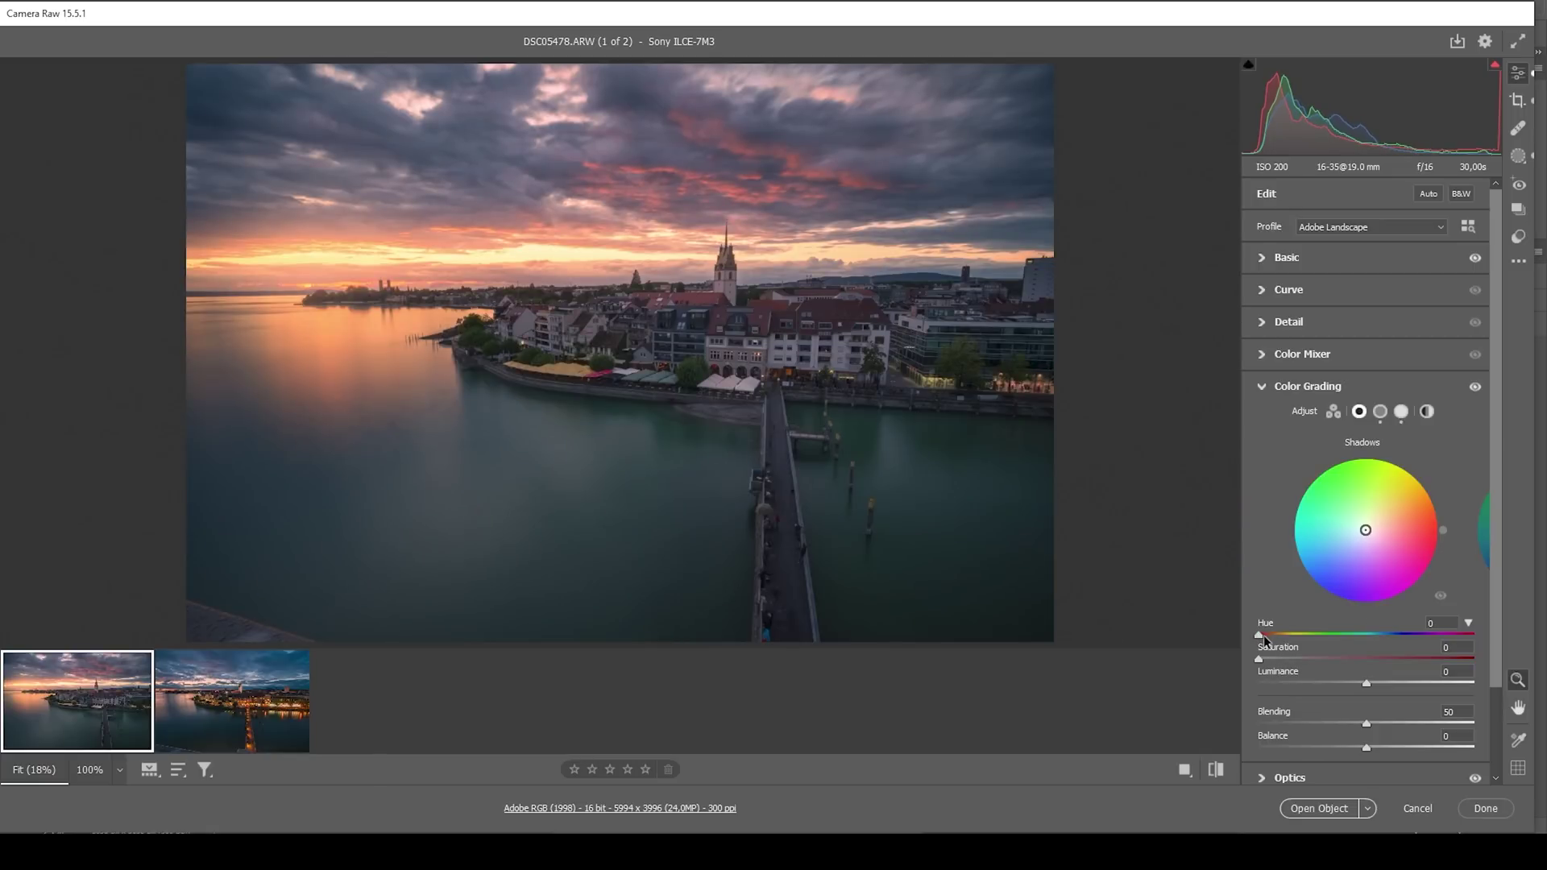
{"action": "left_click_drag", "start_coordinate": [1261, 638], "coordinate": [1387, 646]}
{"action": "left_click_drag", "start_coordinate": [1260, 658], "coordinate": [1279, 659]}
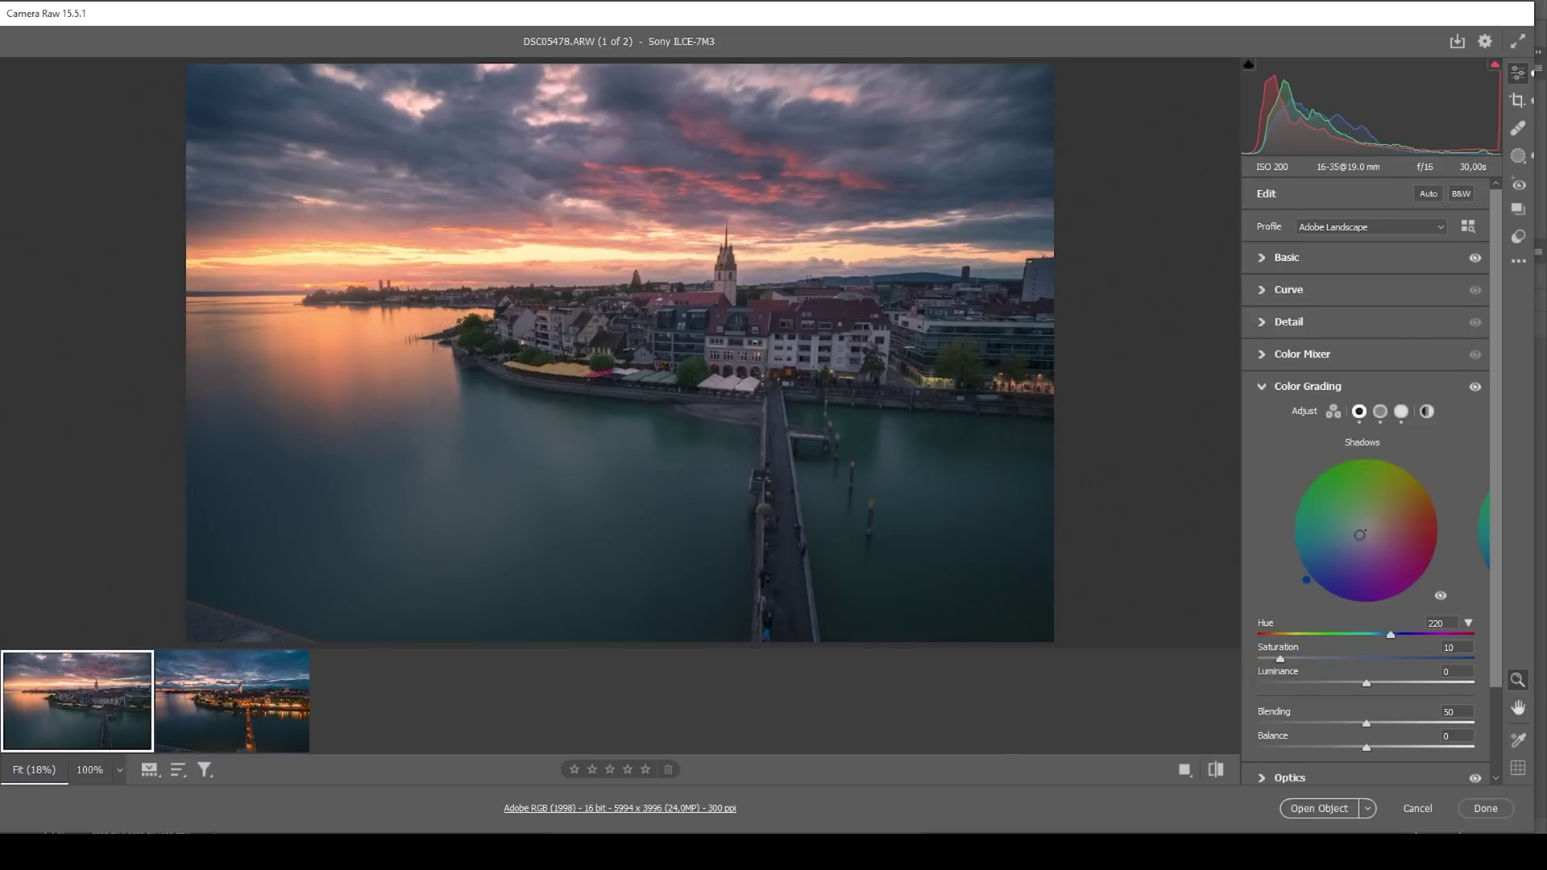
{"action": "left_click", "coordinate": [1259, 389]}
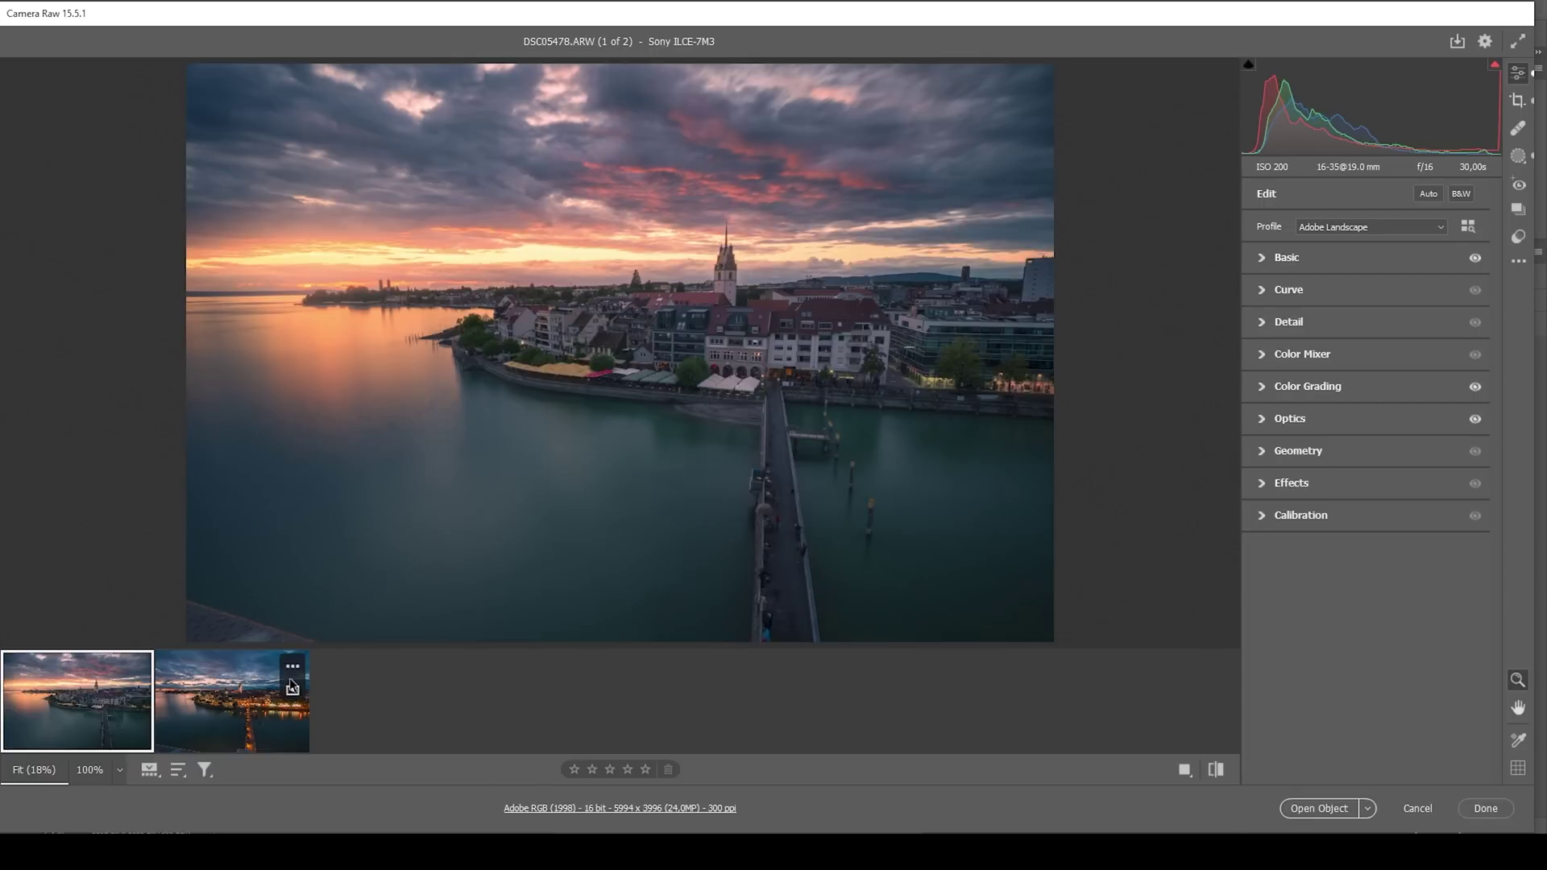
{"action": "left_click", "coordinate": [234, 709], "text": "shift"}
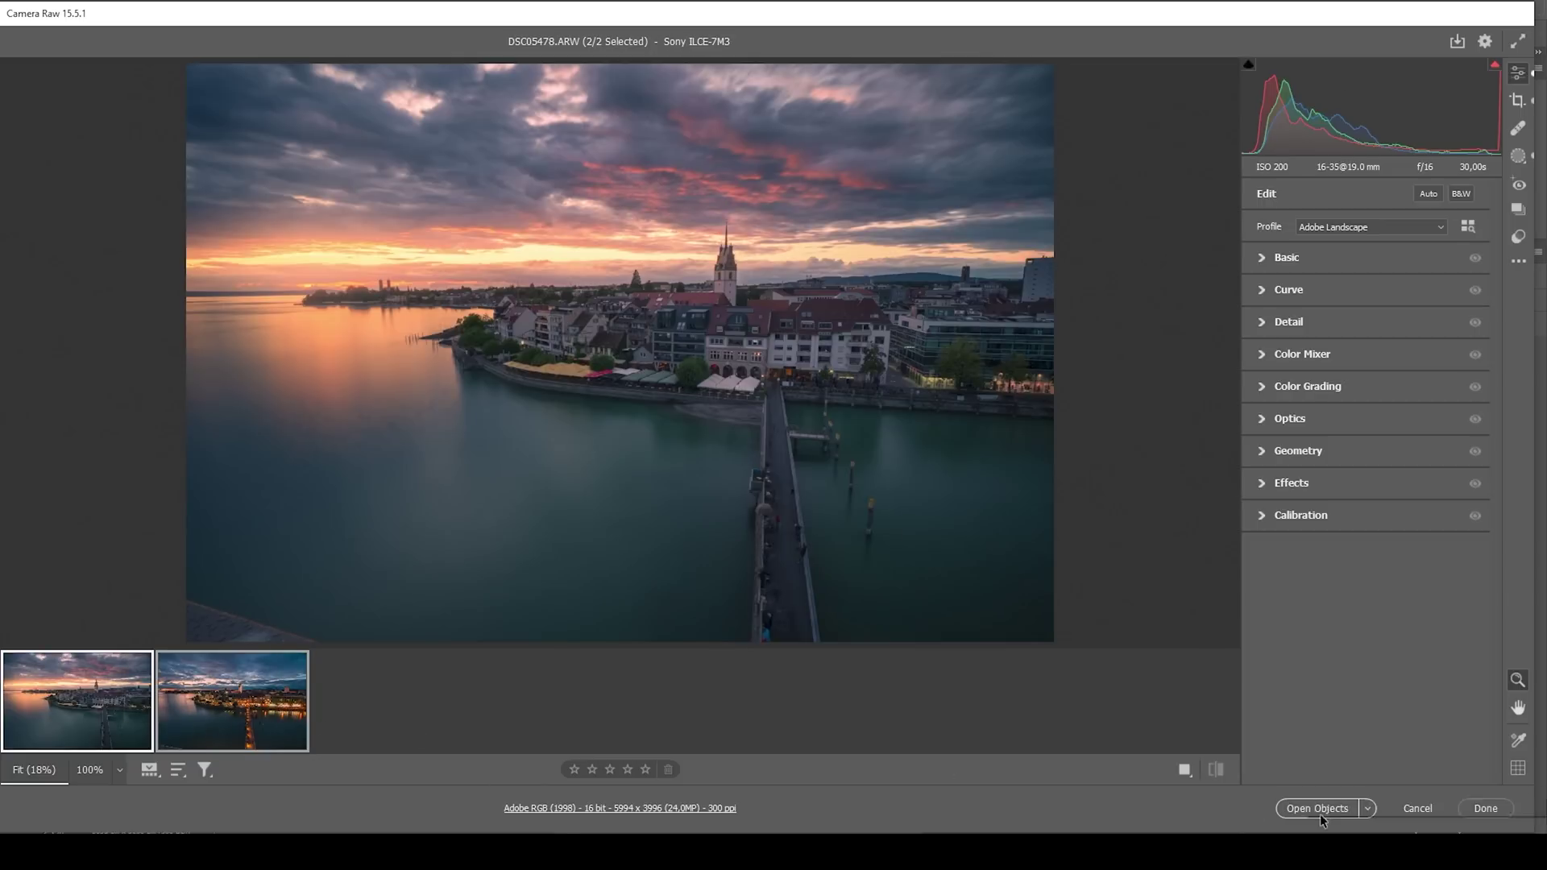
{"action": "left_click", "coordinate": [1286, 809]}
- Drag the night photo DSC06611 into the sunset document DSC05478 as a layer
{"action": "left_click", "coordinate": [403, 63]}
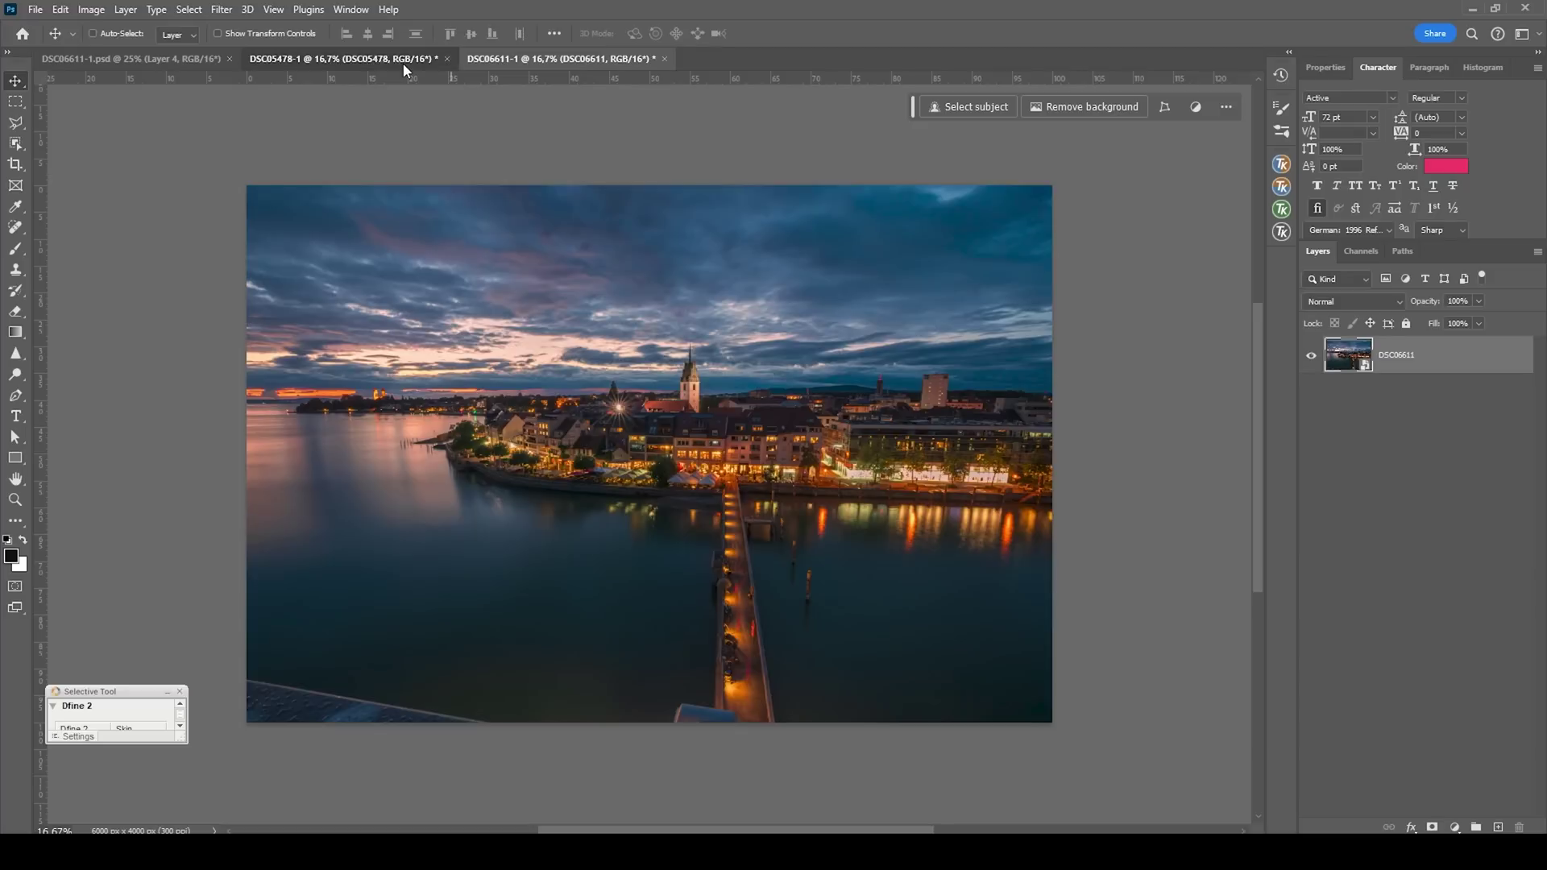
{"action": "left_click", "coordinate": [474, 62]}
{"action": "left_click", "coordinate": [385, 61]}
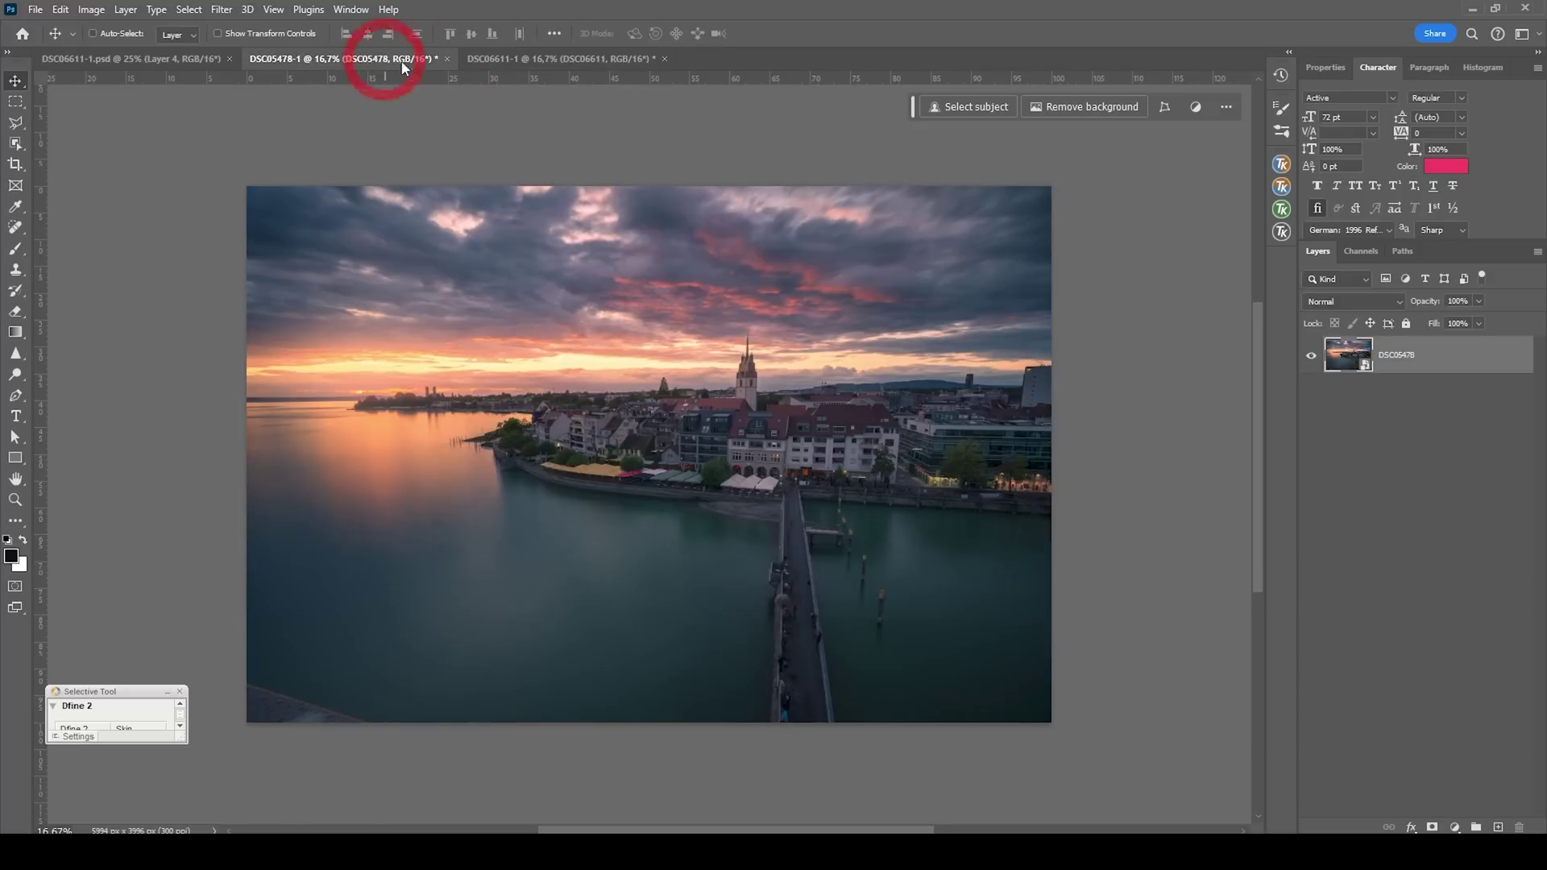
{"action": "left_click", "coordinate": [526, 62]}
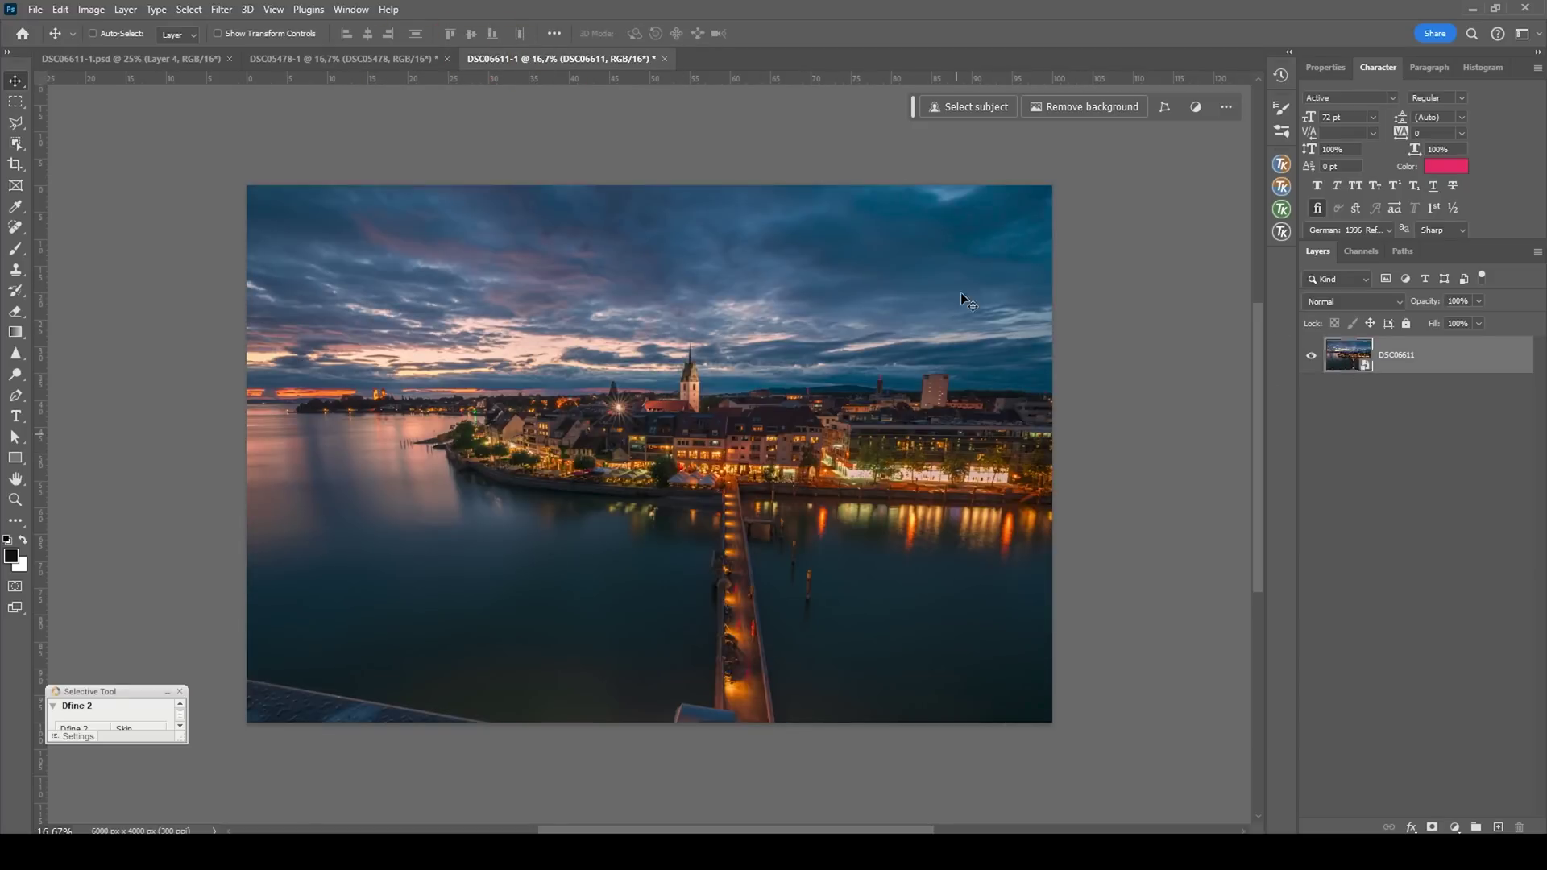
{"action": "left_click_drag", "start_coordinate": [1330, 361], "coordinate": [675, 411]}
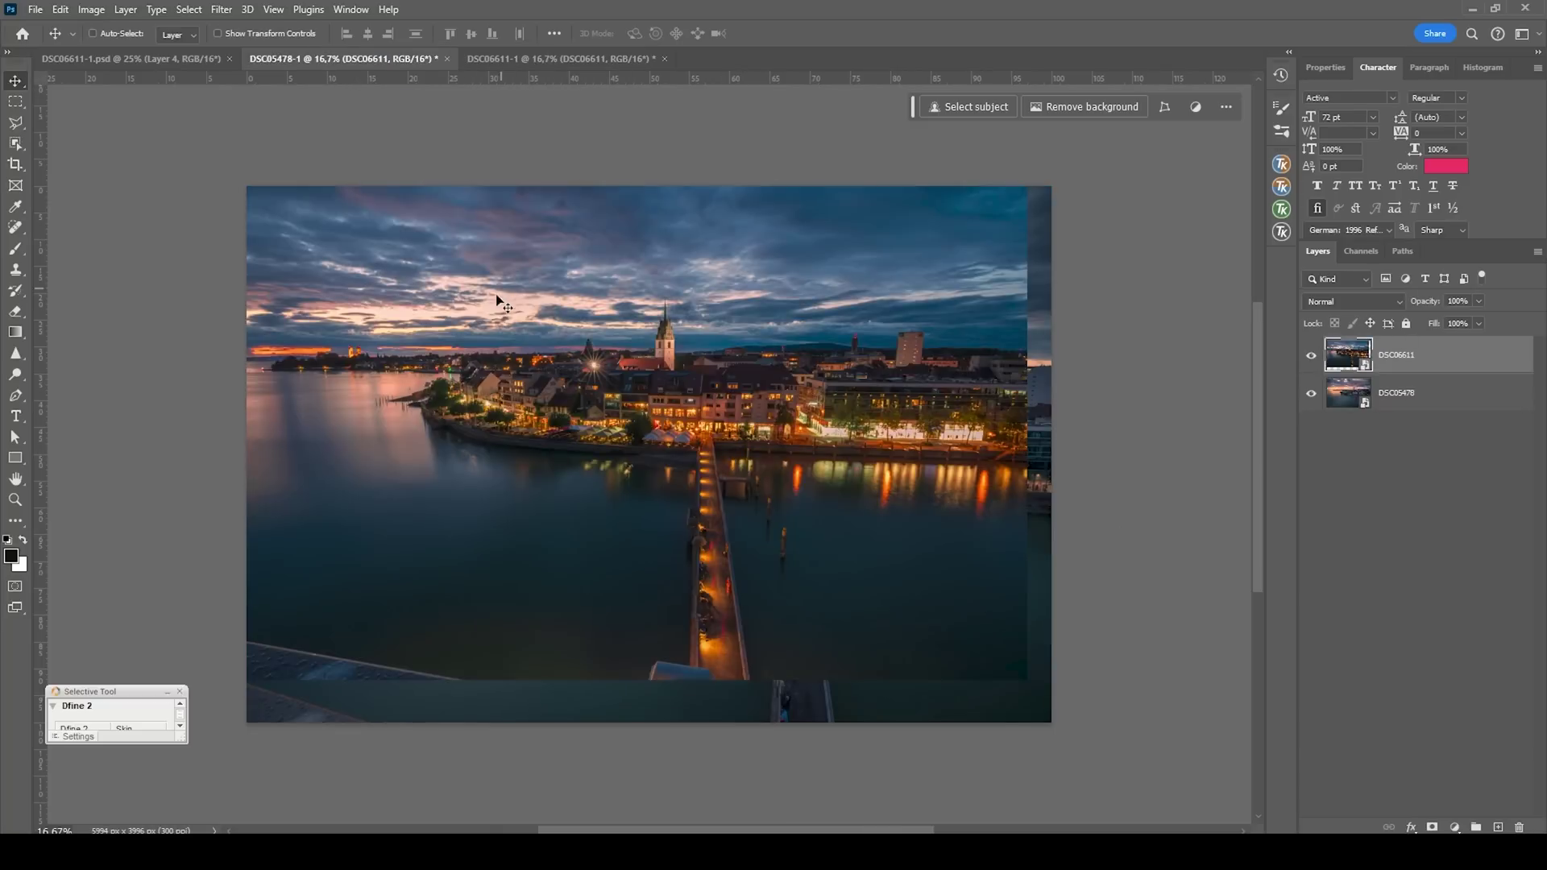
{"action": "left_click_drag", "start_coordinate": [503, 306], "coordinate": [528, 353]}
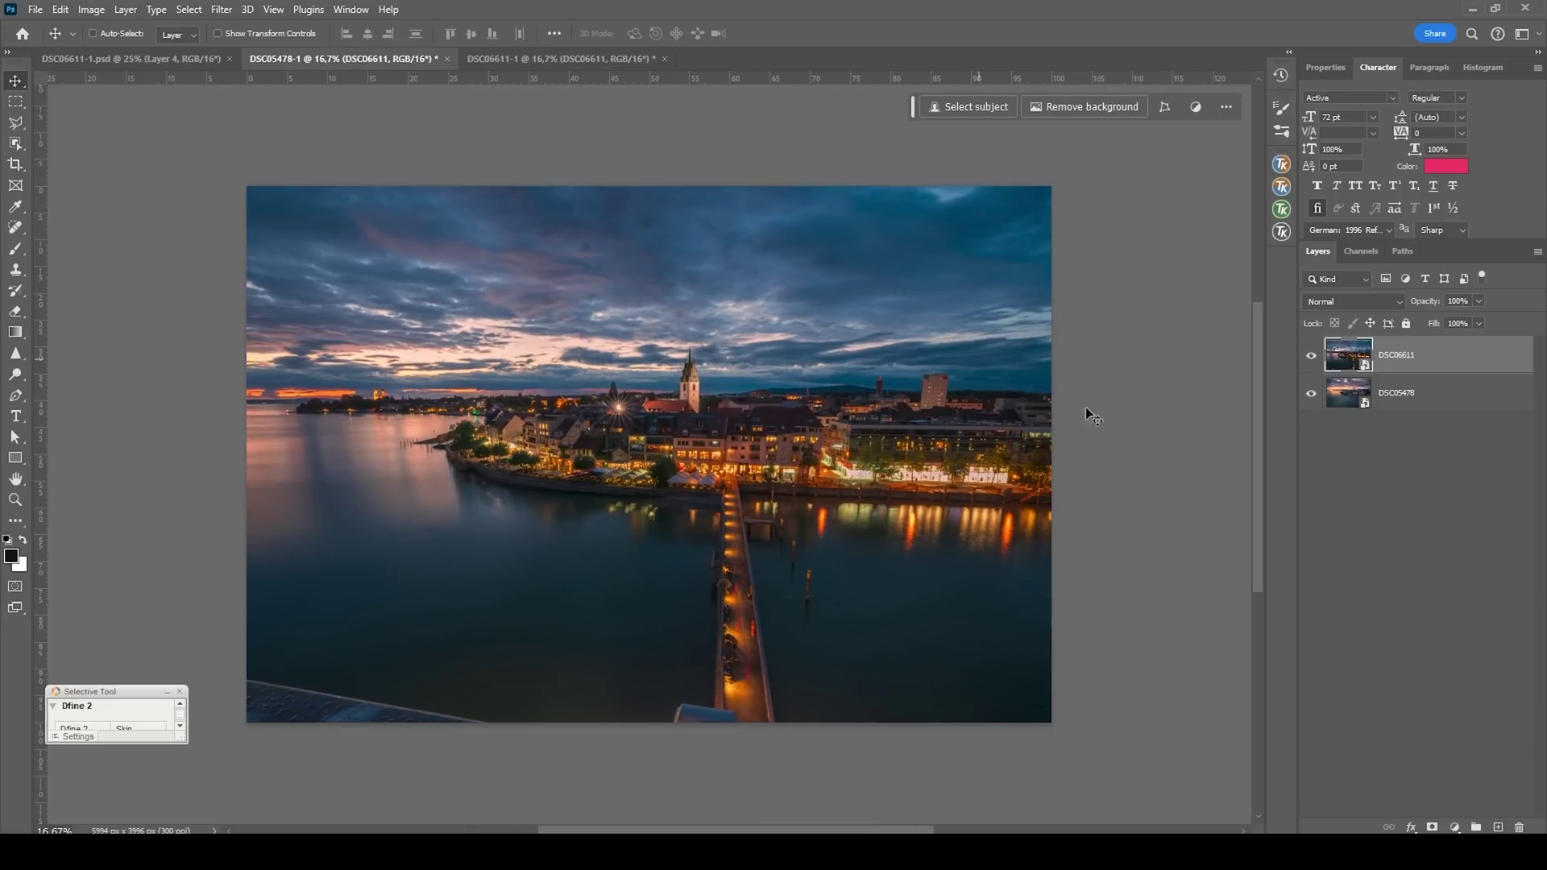
- Toggle the night layer's visibility to compare with the sunset, then select both layers
{"action": "left_click", "coordinate": [1310, 358]}
{"action": "left_click", "coordinate": [1309, 358]}
{"action": "left_click", "coordinate": [1310, 361]}
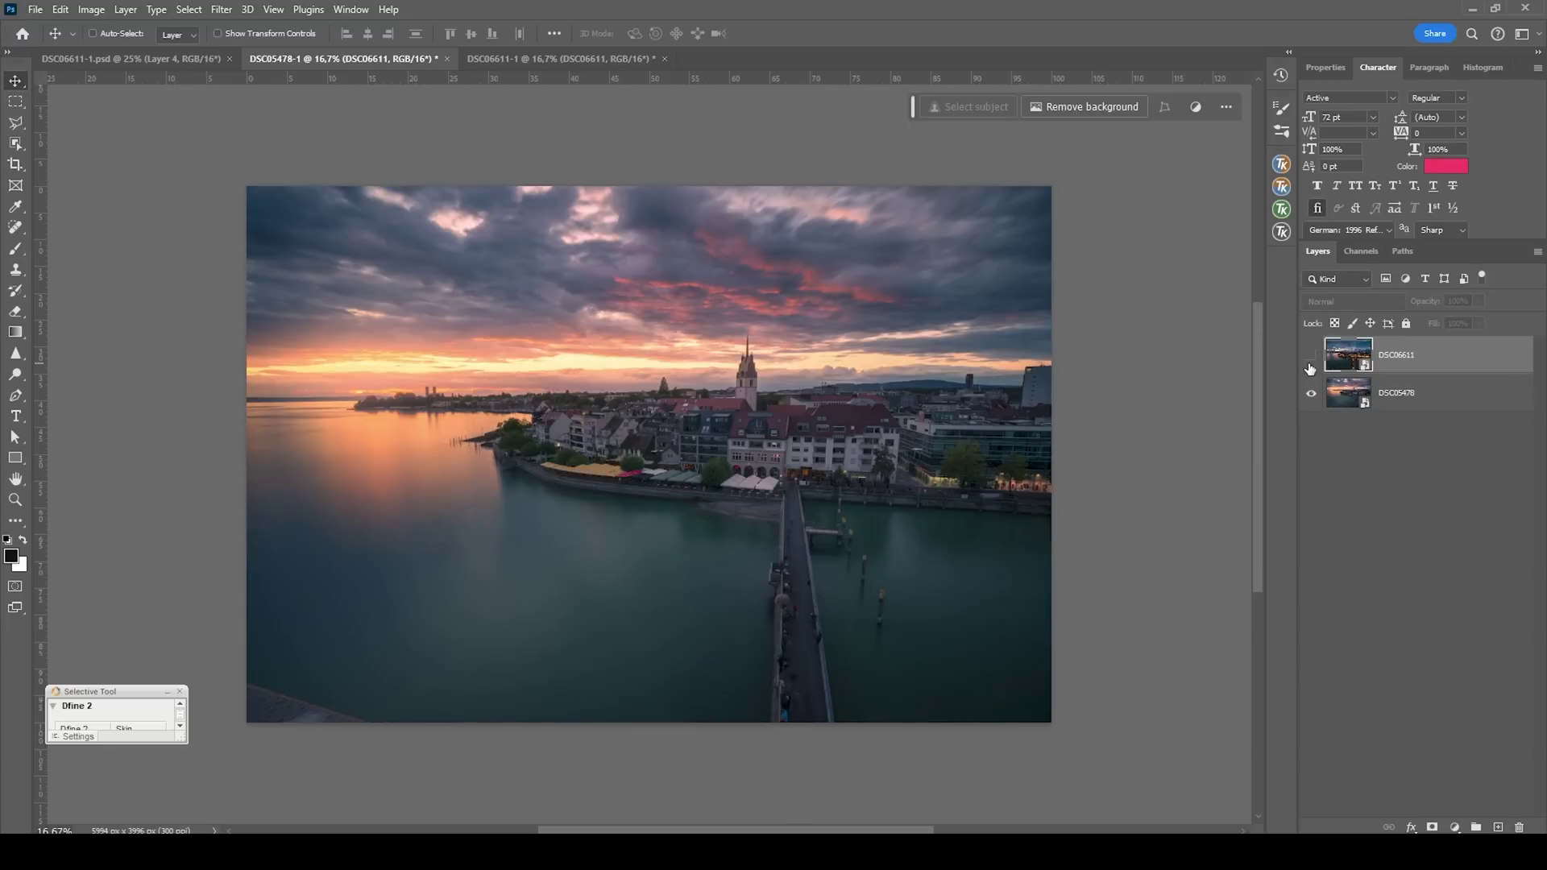
{"action": "left_click", "coordinate": [1310, 358]}
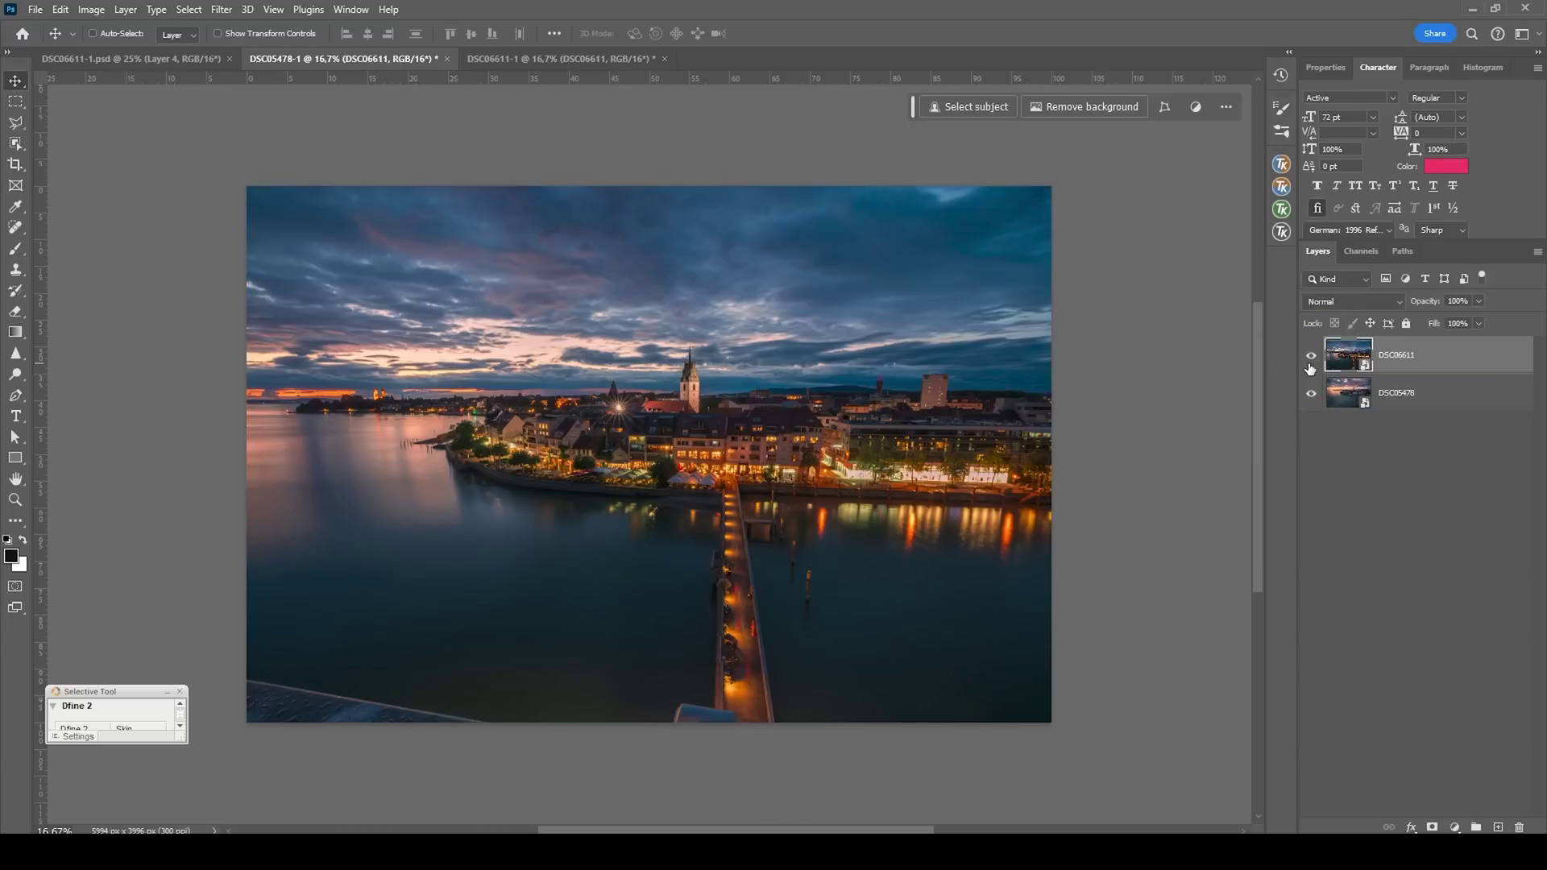
{"action": "left_click", "coordinate": [1310, 358]}
{"action": "left_click", "coordinate": [1310, 358]}
{"action": "left_click", "coordinate": [1310, 361]}
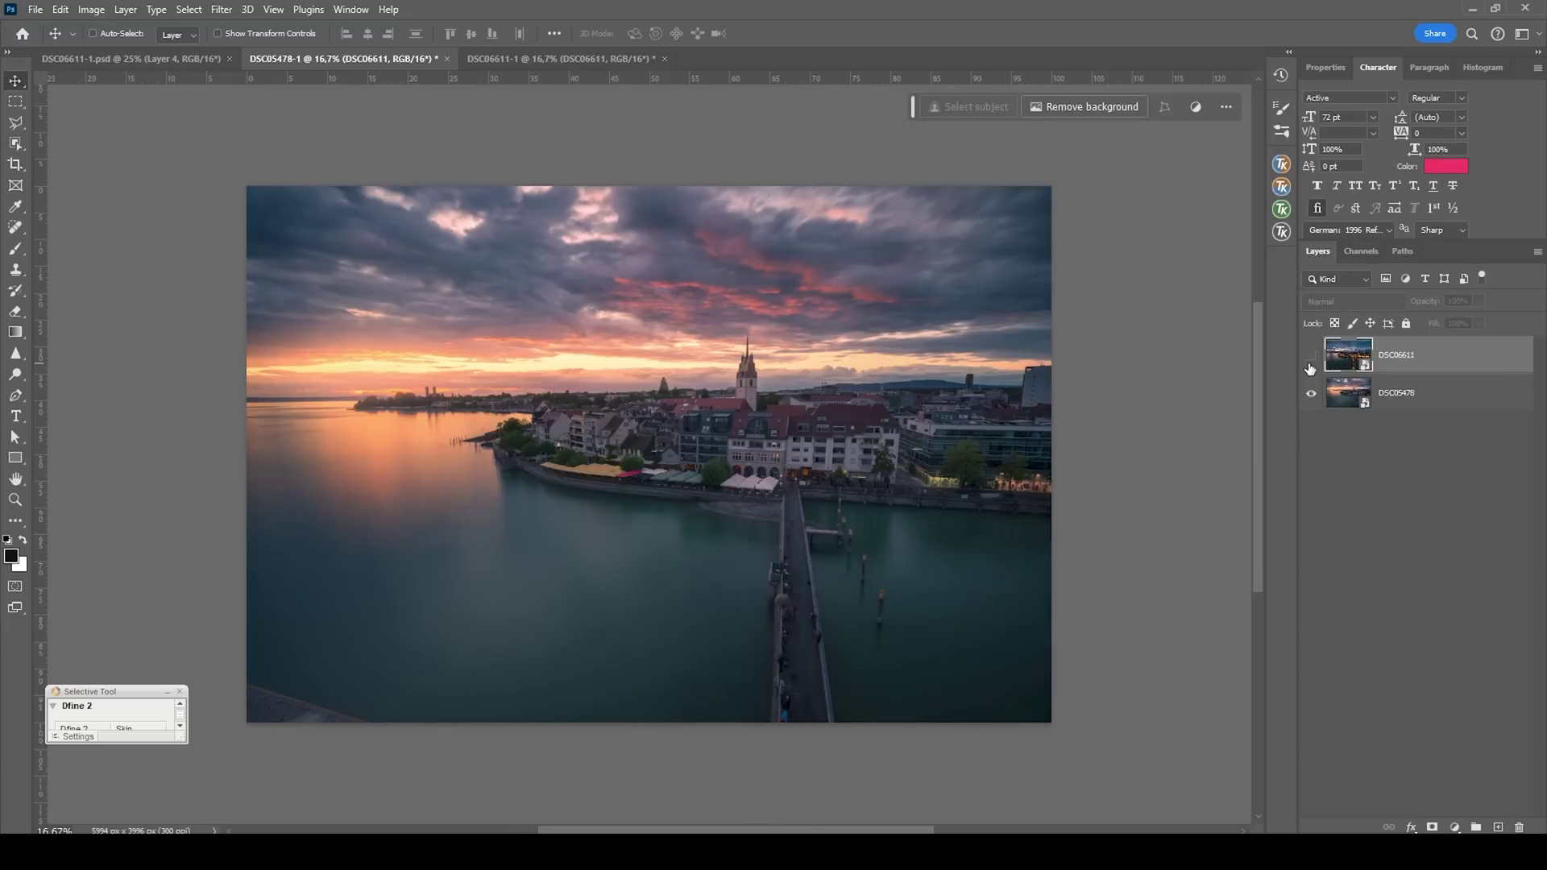
{"action": "left_click", "coordinate": [1310, 361]}
{"action": "left_click", "coordinate": [1310, 361]}
{"action": "left_click", "coordinate": [1310, 360]}
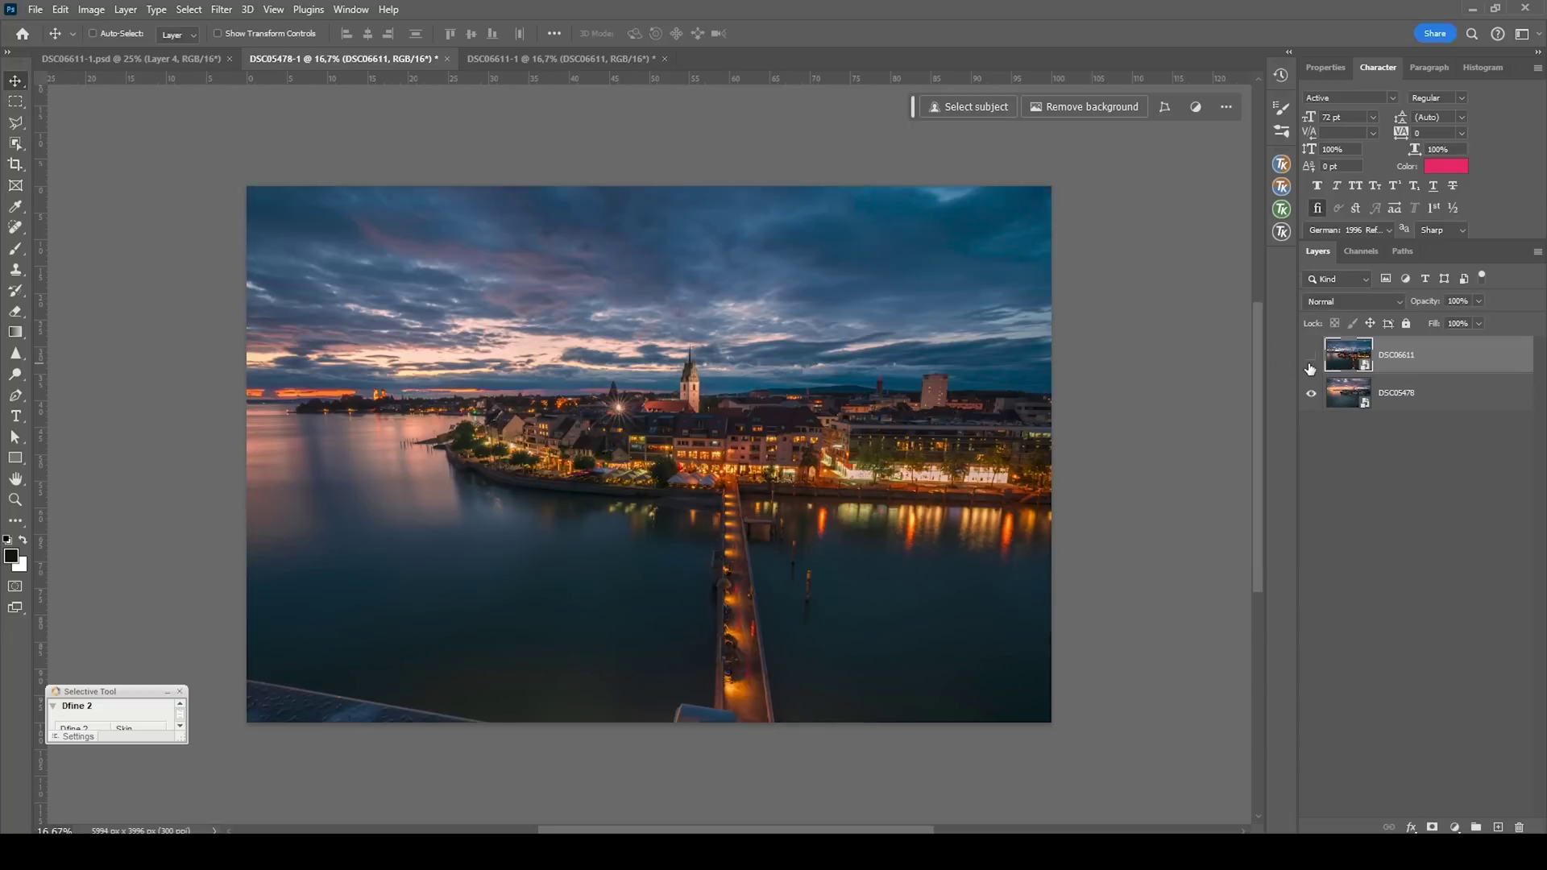
{"action": "left_click", "coordinate": [1310, 369]}
{"action": "left_click", "coordinate": [1310, 363]}
{"action": "left_click", "coordinate": [1310, 358]}
{"action": "left_click", "coordinate": [1310, 358]}
{"action": "left_click", "coordinate": [1446, 382]}
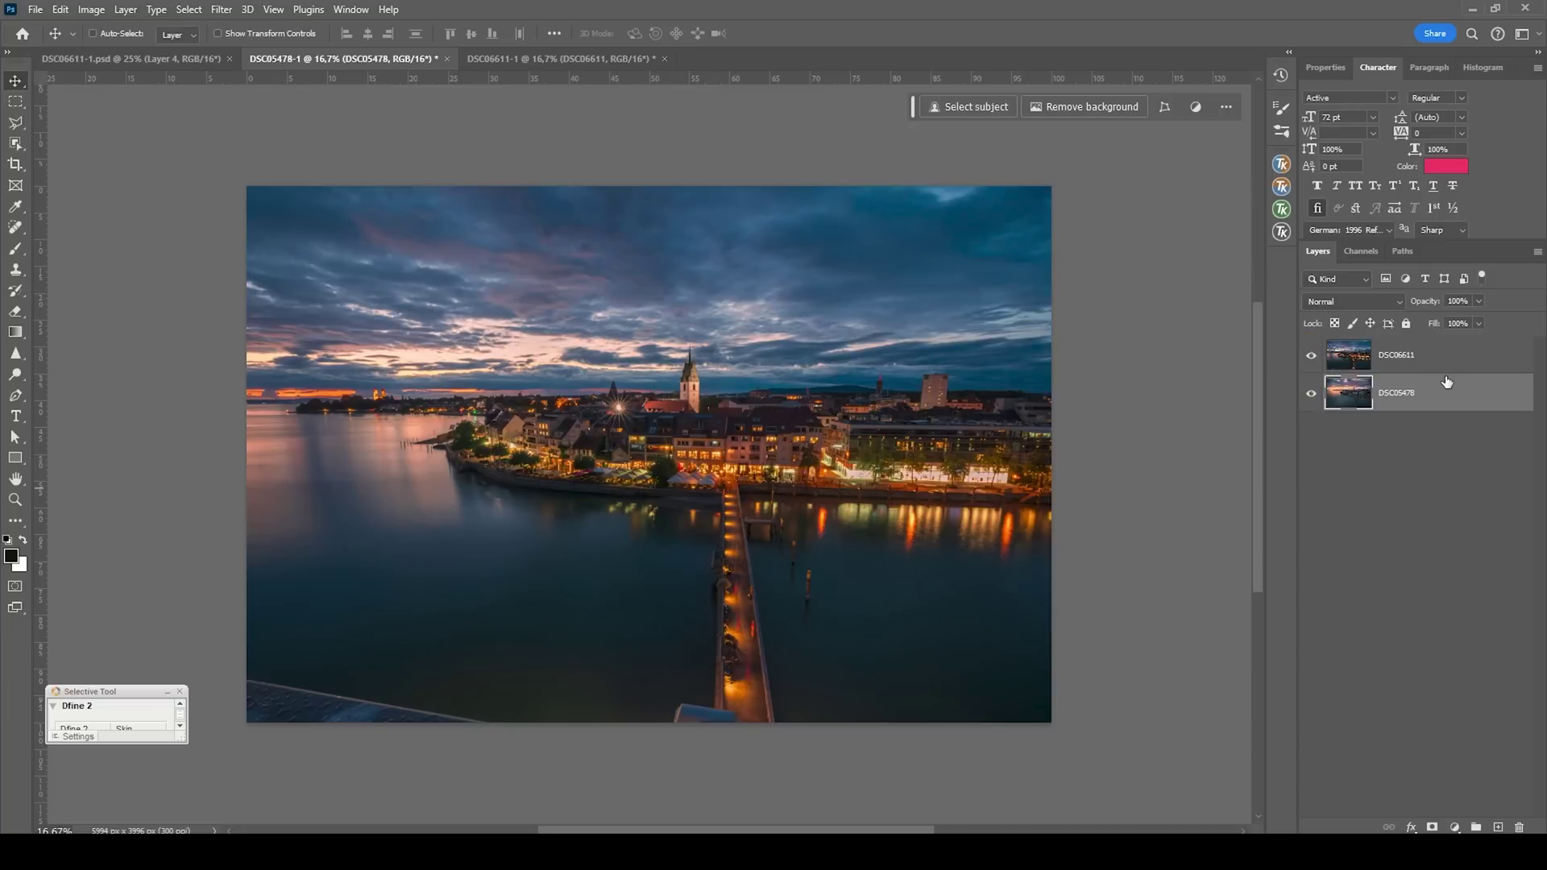
{"action": "left_click", "coordinate": [1415, 362], "text": "shift"}
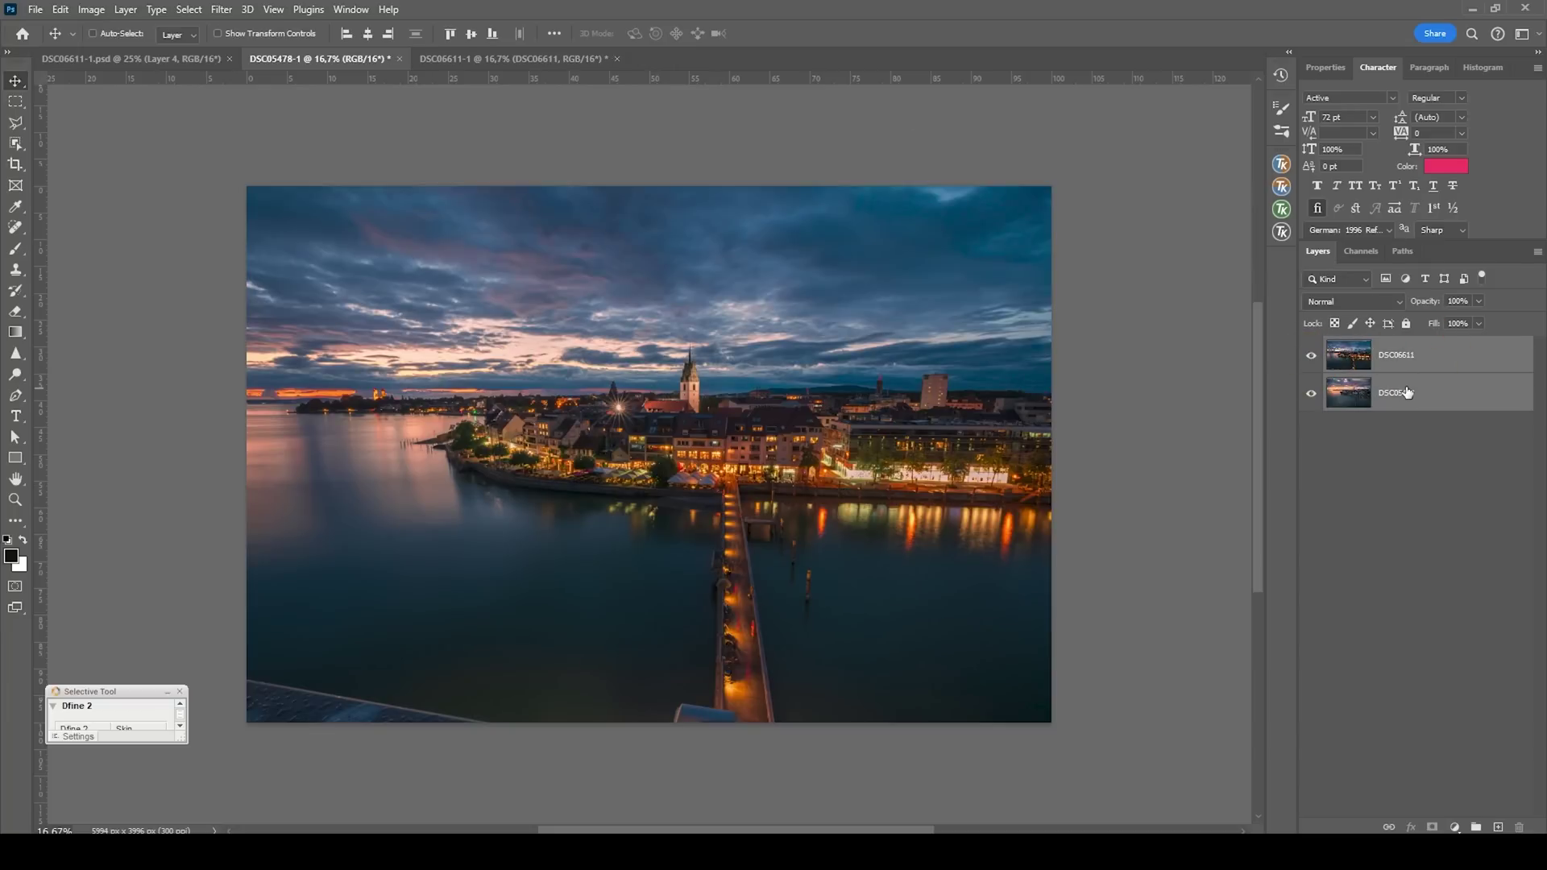
- Run Edit > Auto-Align Layers on the night and sunset layers
{"action": "left_click", "coordinate": [60, 9]}
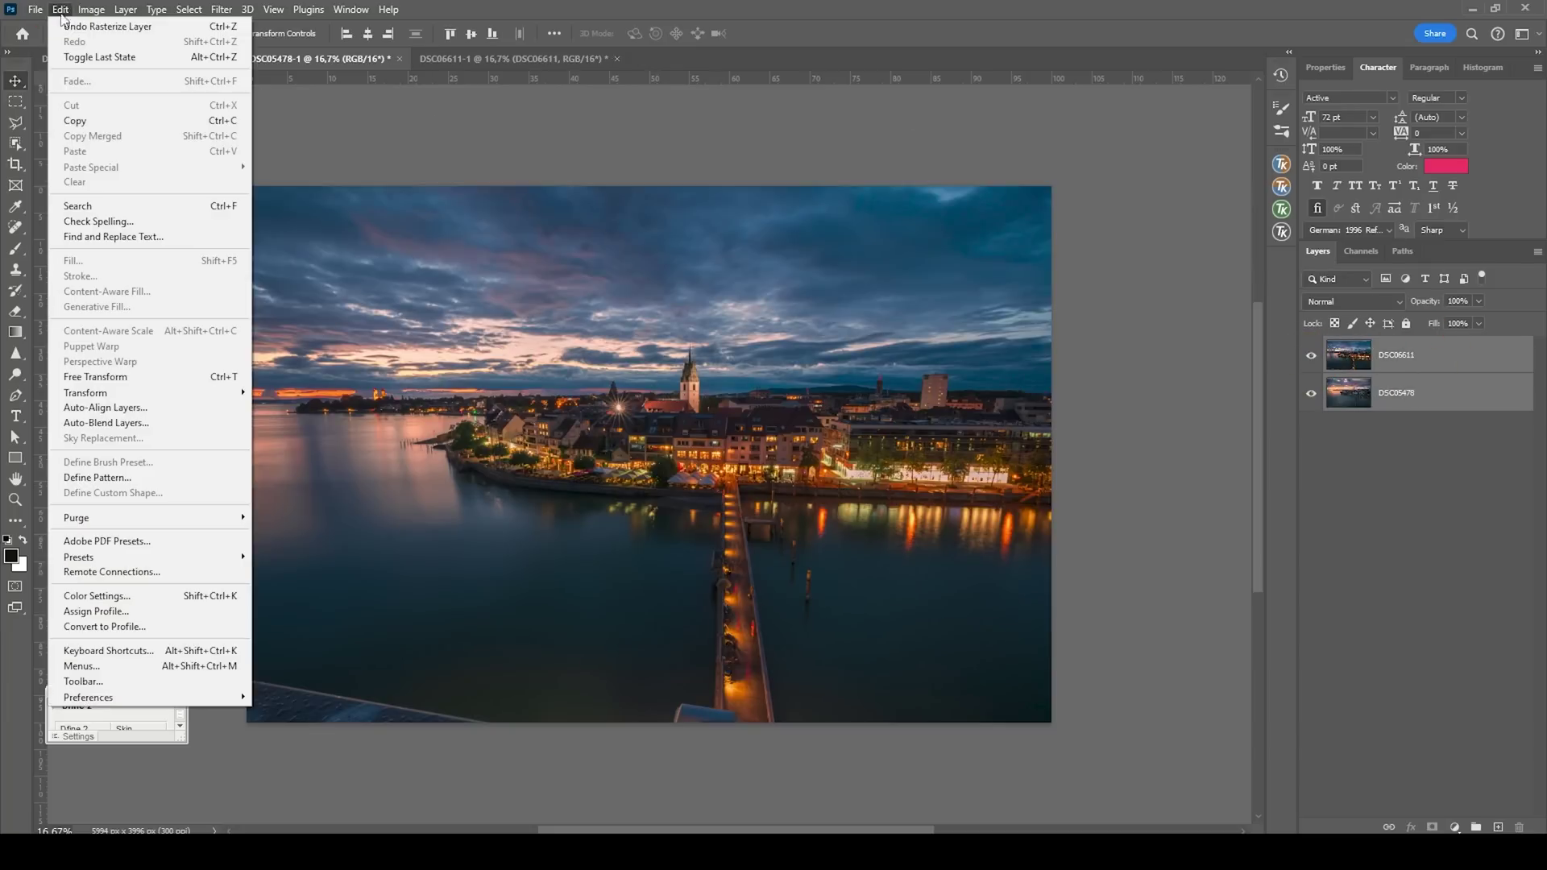
{"action": "left_click", "coordinate": [178, 411]}
{"action": "left_click", "coordinate": [941, 174]}
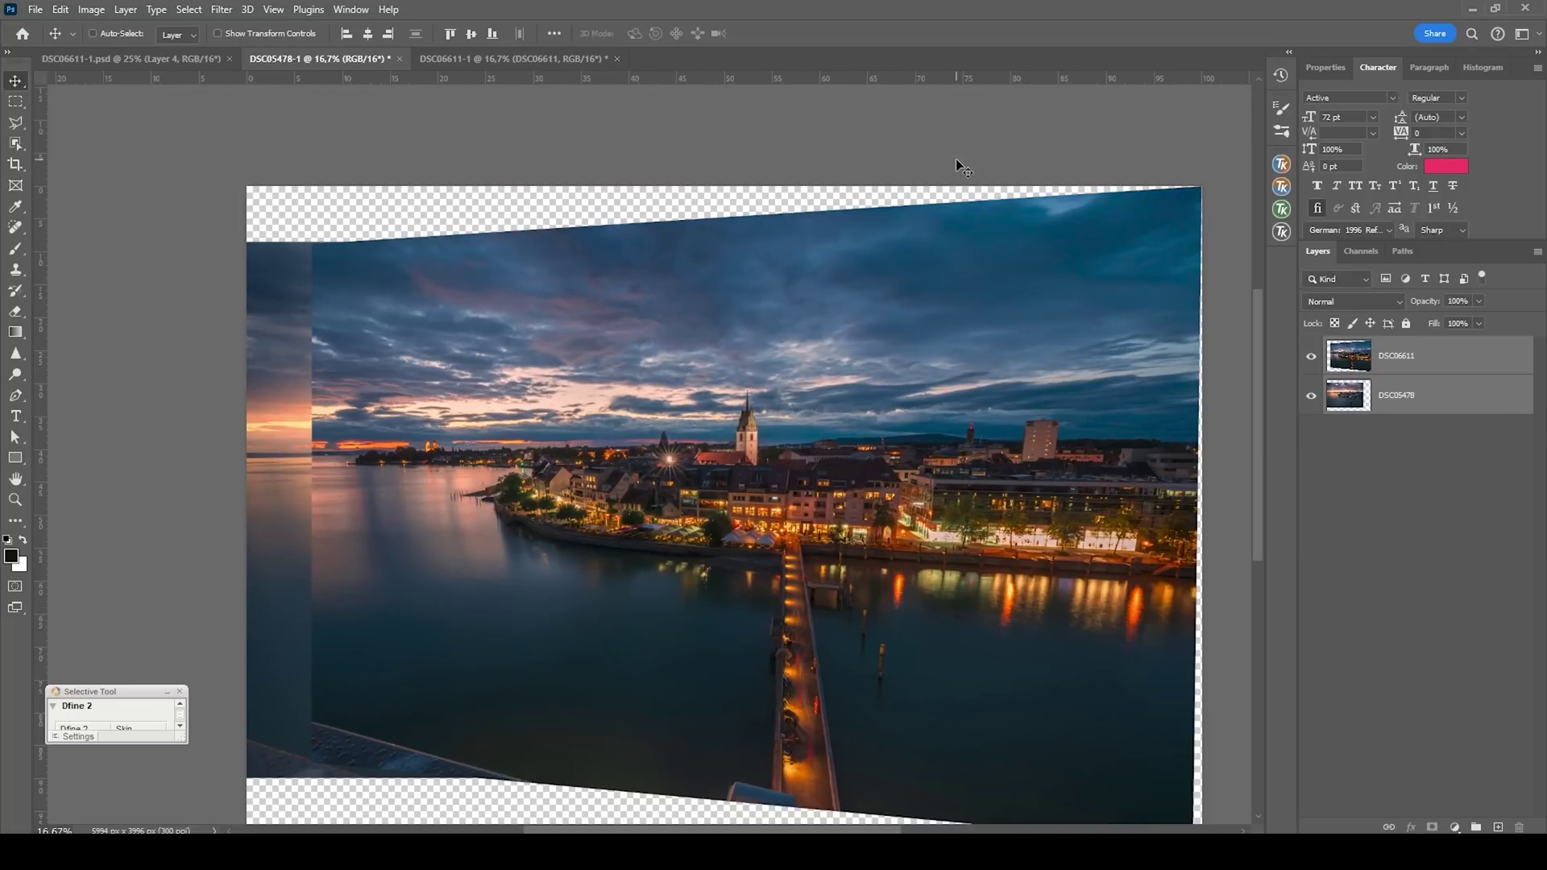
- Toggle the night layer on and off to check the alignment
{"action": "left_click", "coordinate": [1415, 367]}
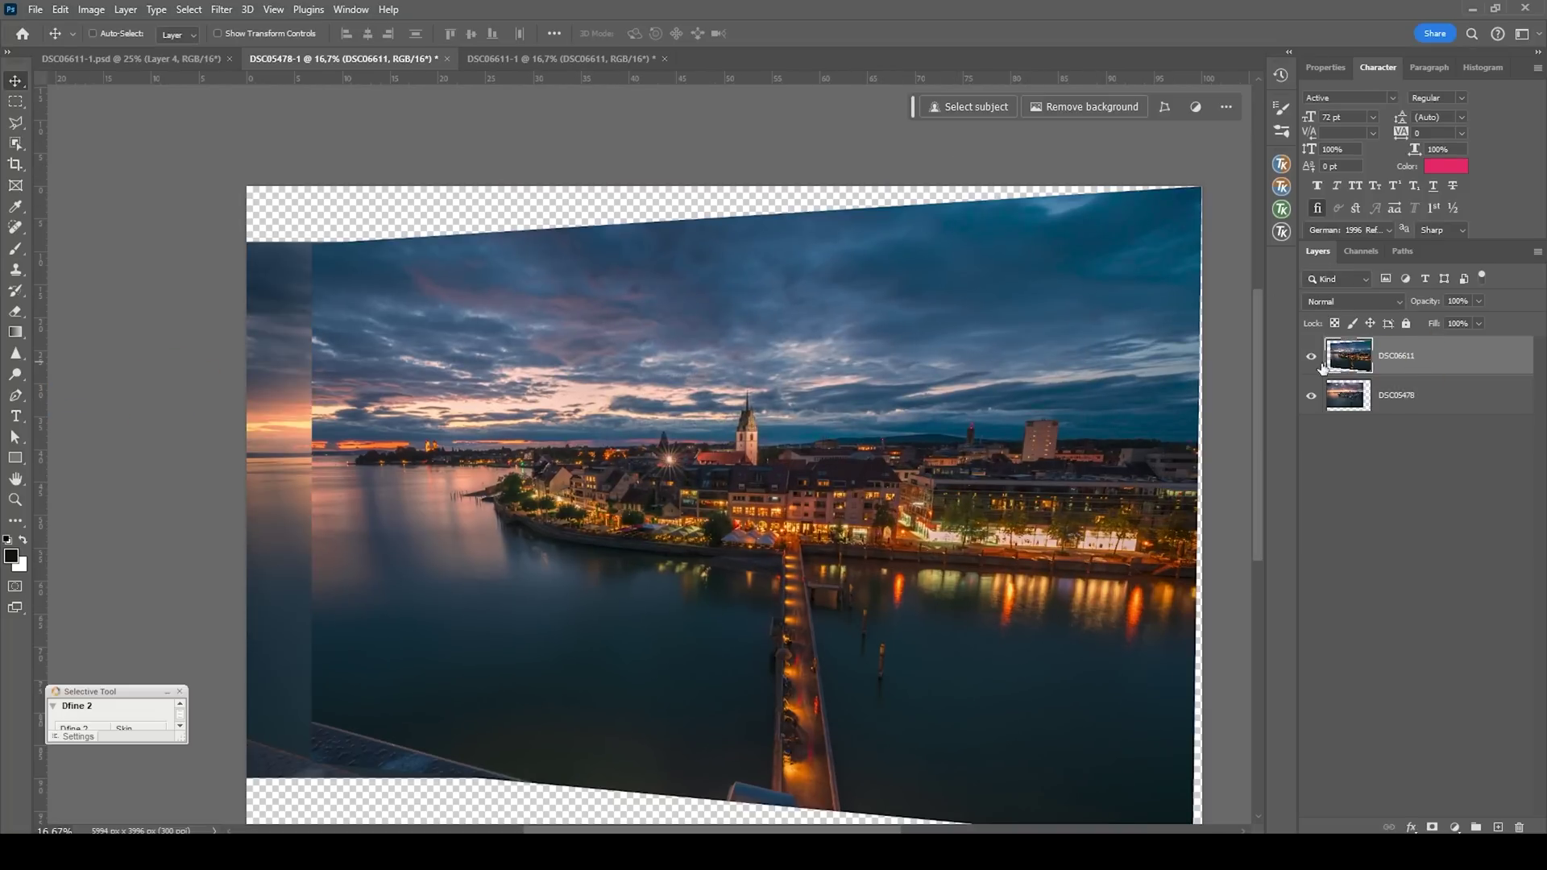
{"action": "left_click", "coordinate": [1309, 357]}
{"action": "left_click", "coordinate": [1310, 357]}
{"action": "left_click", "coordinate": [1310, 357]}
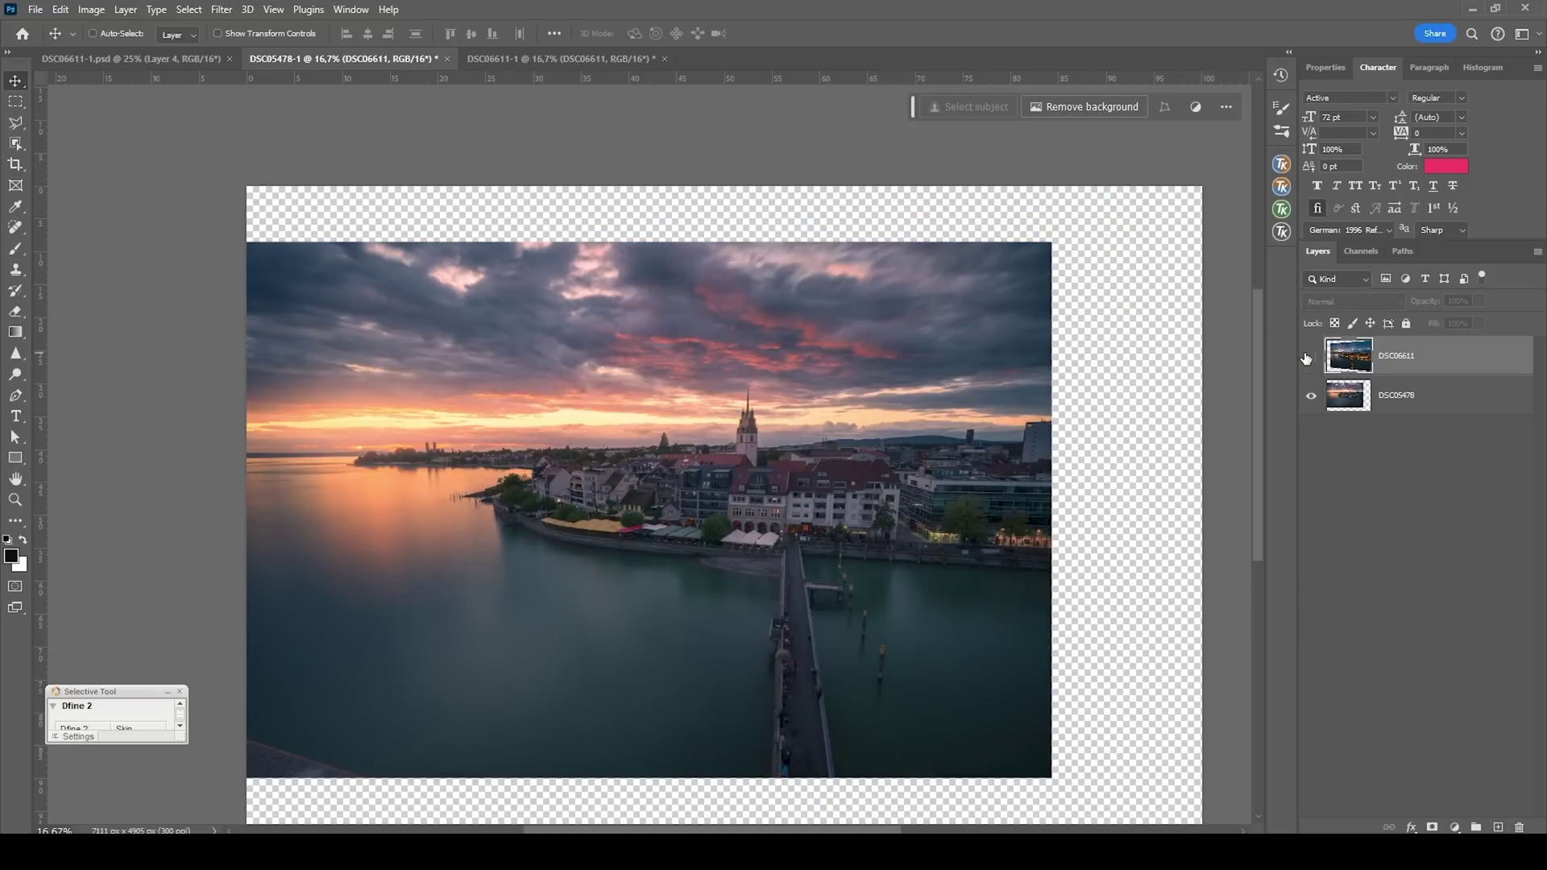
{"action": "left_click", "coordinate": [1309, 357]}
{"action": "left_click", "coordinate": [1309, 357]}
{"action": "left_click", "coordinate": [1309, 357]}
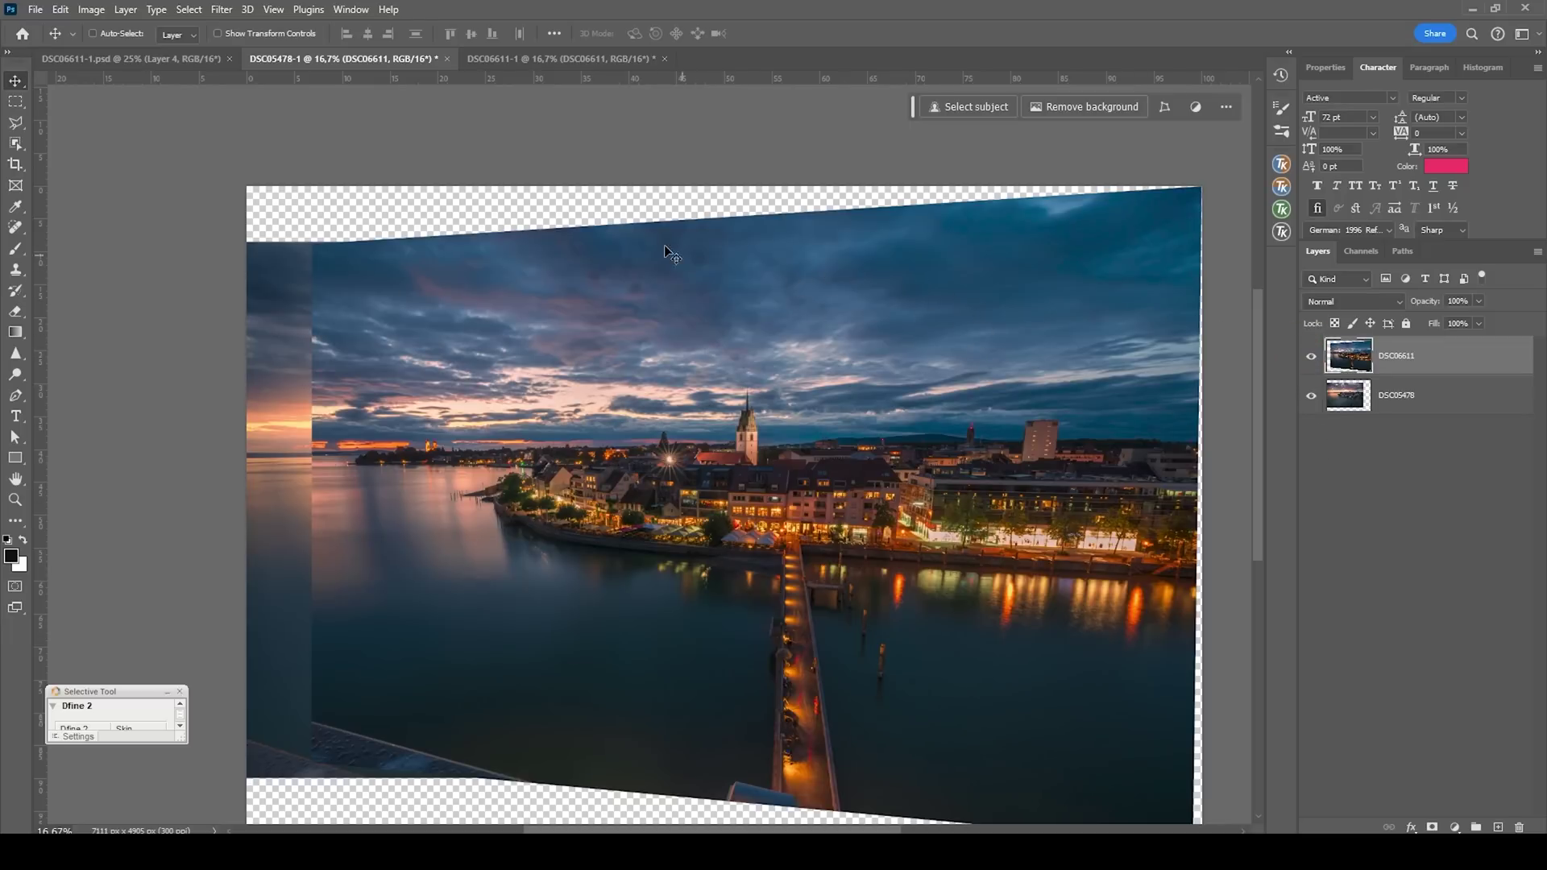
- Crop the canvas to 5512 × 3909 px, trimming the transparent alignment edges
{"action": "key", "text": "c"}
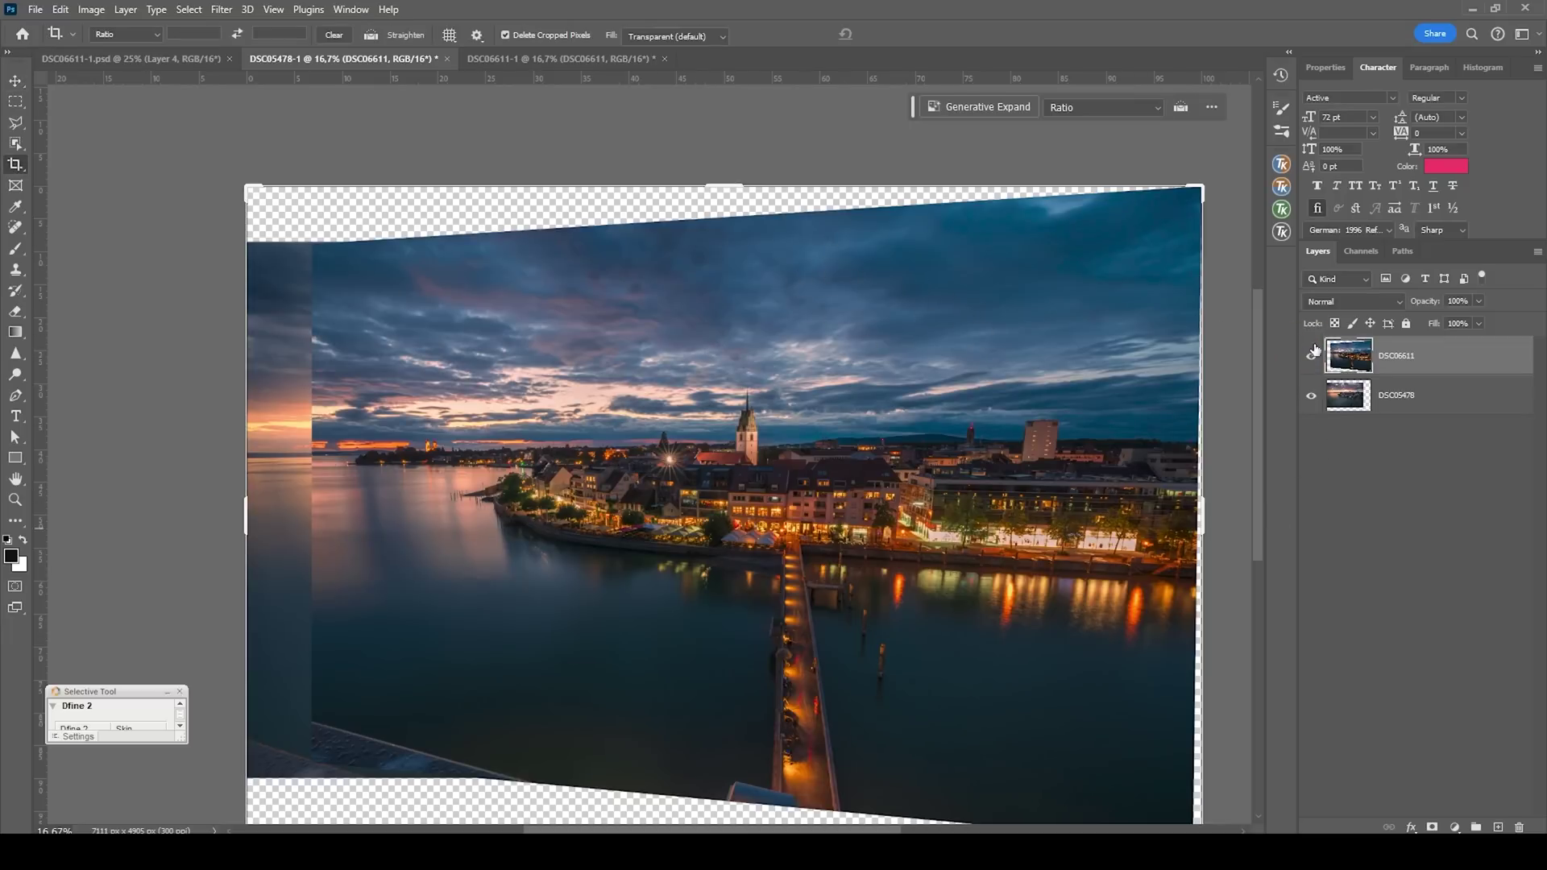
{"action": "left_click", "coordinate": [1311, 356]}
{"action": "left_click_drag", "start_coordinate": [1198, 519], "coordinate": [1052, 519]}
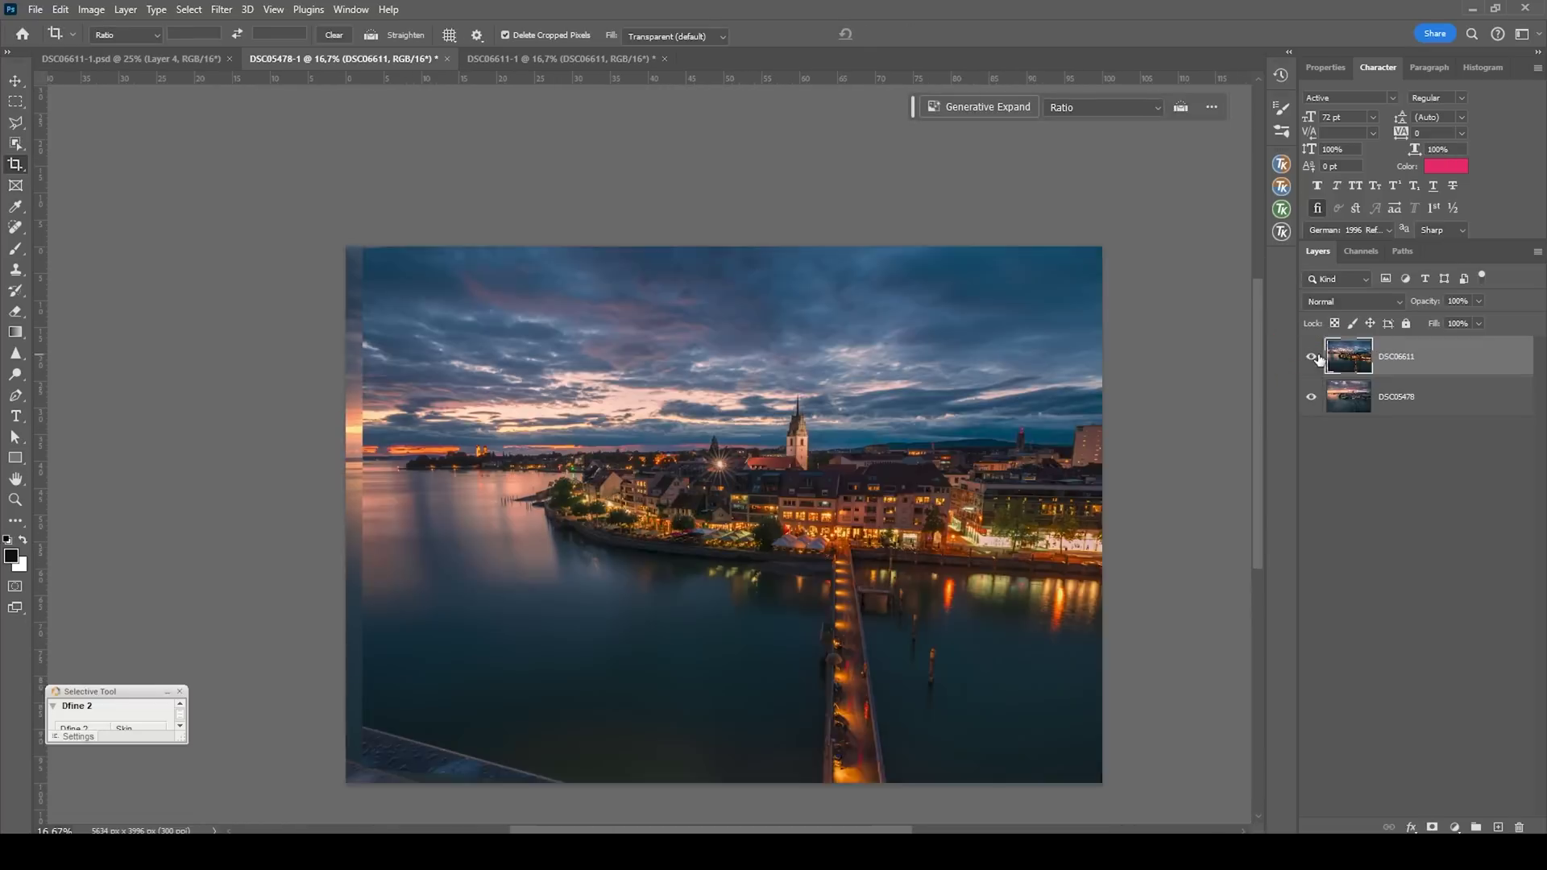
{"action": "scroll", "coordinate": [979, 427], "scroll_direction": "up", "scroll_amount": 3}
{"action": "scroll", "coordinate": [979, 427], "scroll_direction": "up", "scroll_amount": 3}
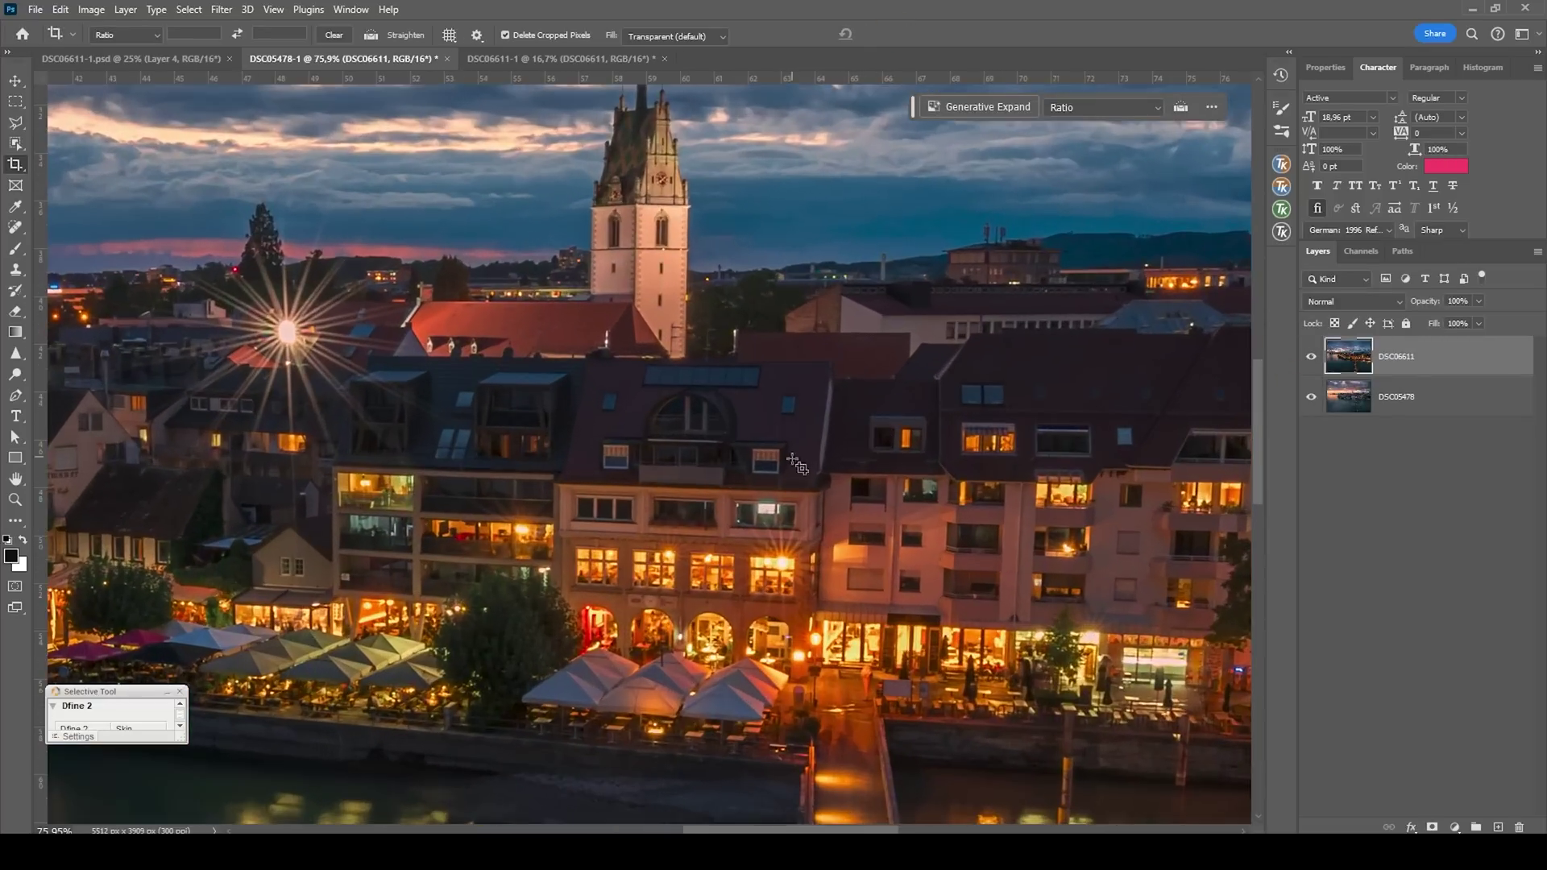
- Toggle the night layer while zoomed in to check the town buildings line up
{"action": "left_click", "coordinate": [1311, 356]}
{"action": "left_click", "coordinate": [1311, 356]}
{"action": "left_click", "coordinate": [1311, 356]}
{"action": "left_click", "coordinate": [1310, 356]}
{"action": "left_click", "coordinate": [1311, 356]}
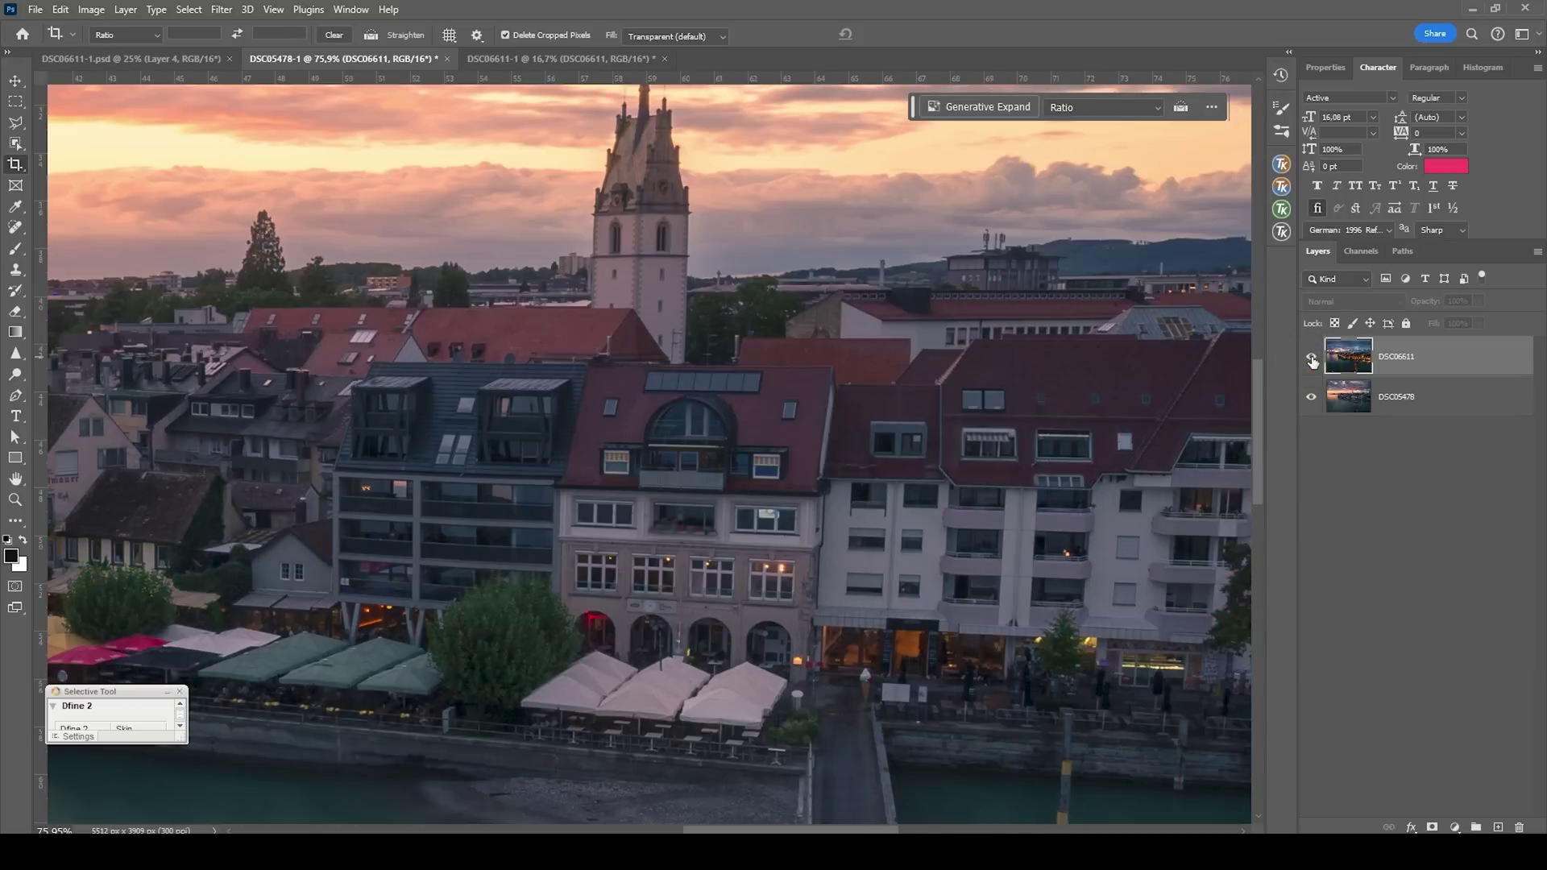
{"action": "left_click", "coordinate": [1311, 356]}
{"action": "scroll", "coordinate": [853, 433], "scroll_direction": "down", "scroll_amount": 4}
{"action": "scroll", "coordinate": [853, 434], "scroll_direction": "down", "scroll_amount": 2}
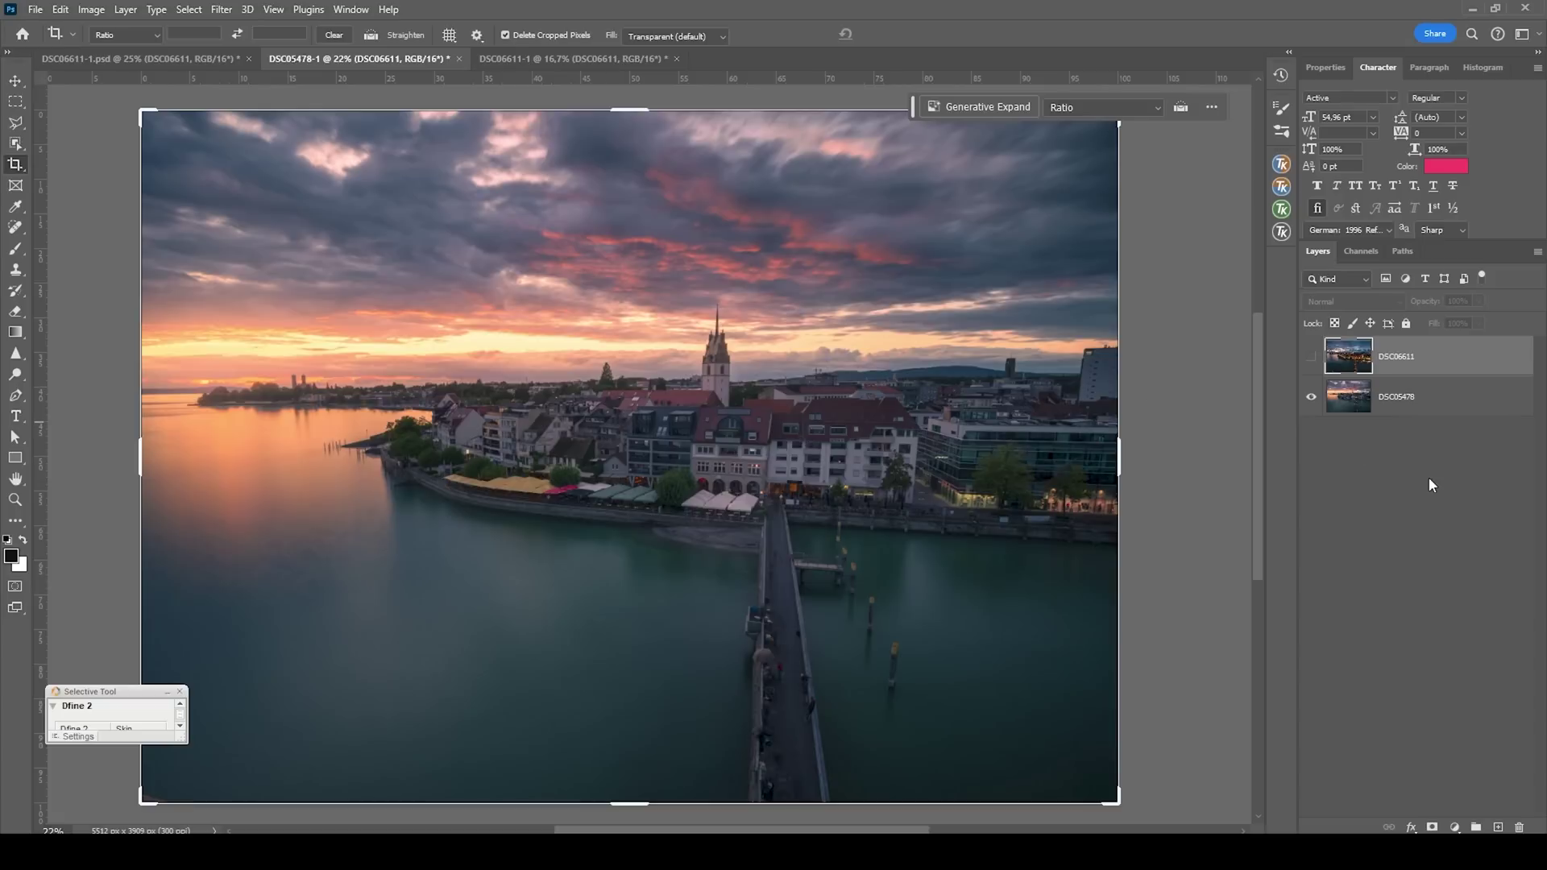
- Set DSC06611 to Lighten blending, compare it, and add a black hide-all mask
{"action": "left_click", "coordinate": [1311, 357]}
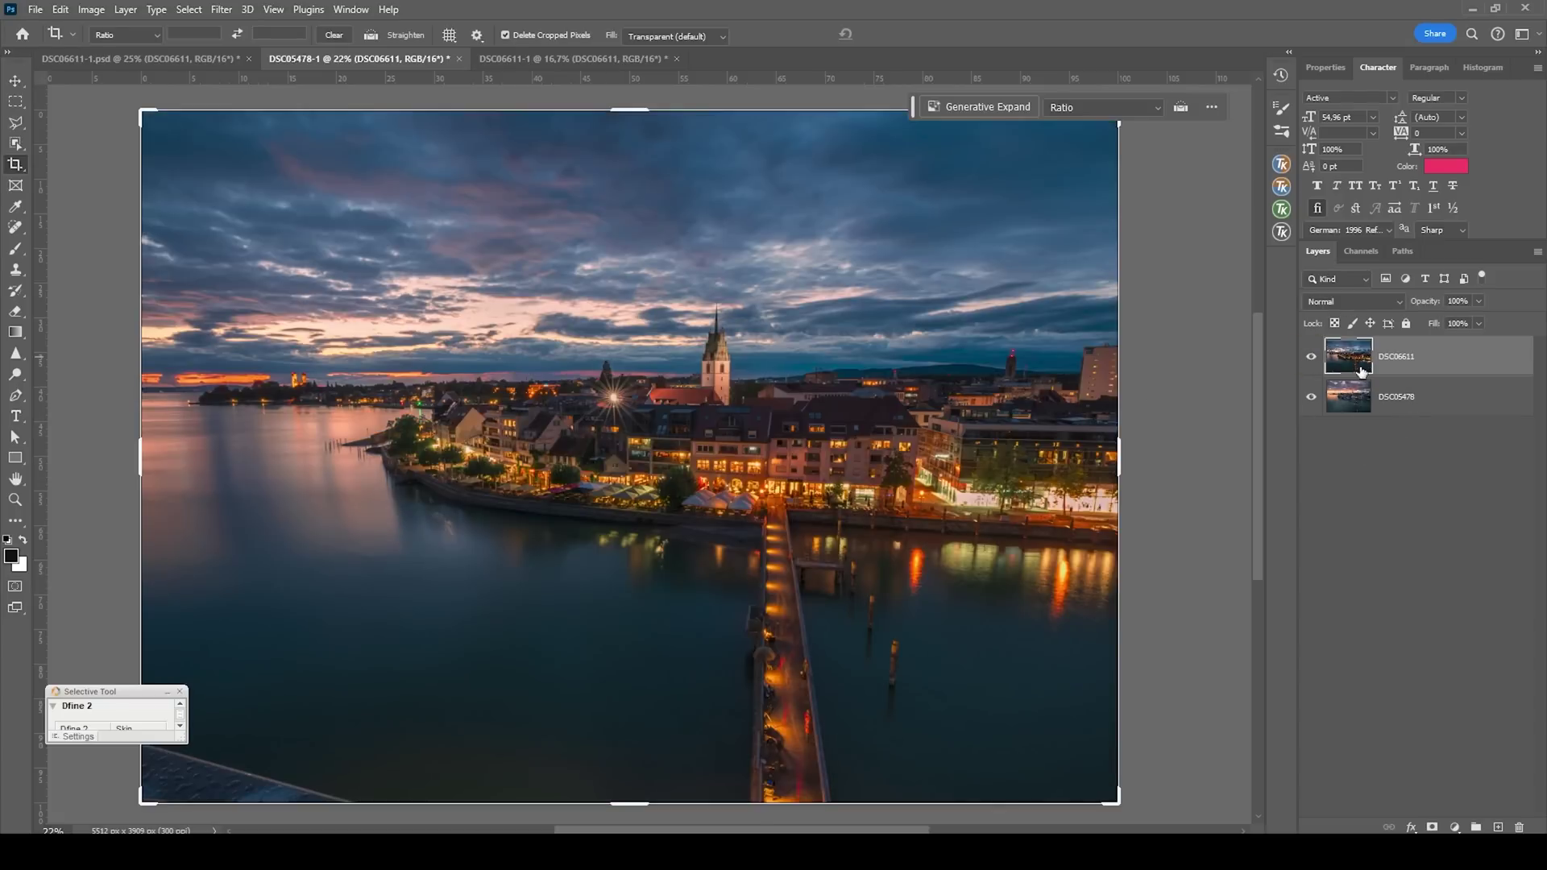
{"action": "left_click", "coordinate": [1361, 302]}
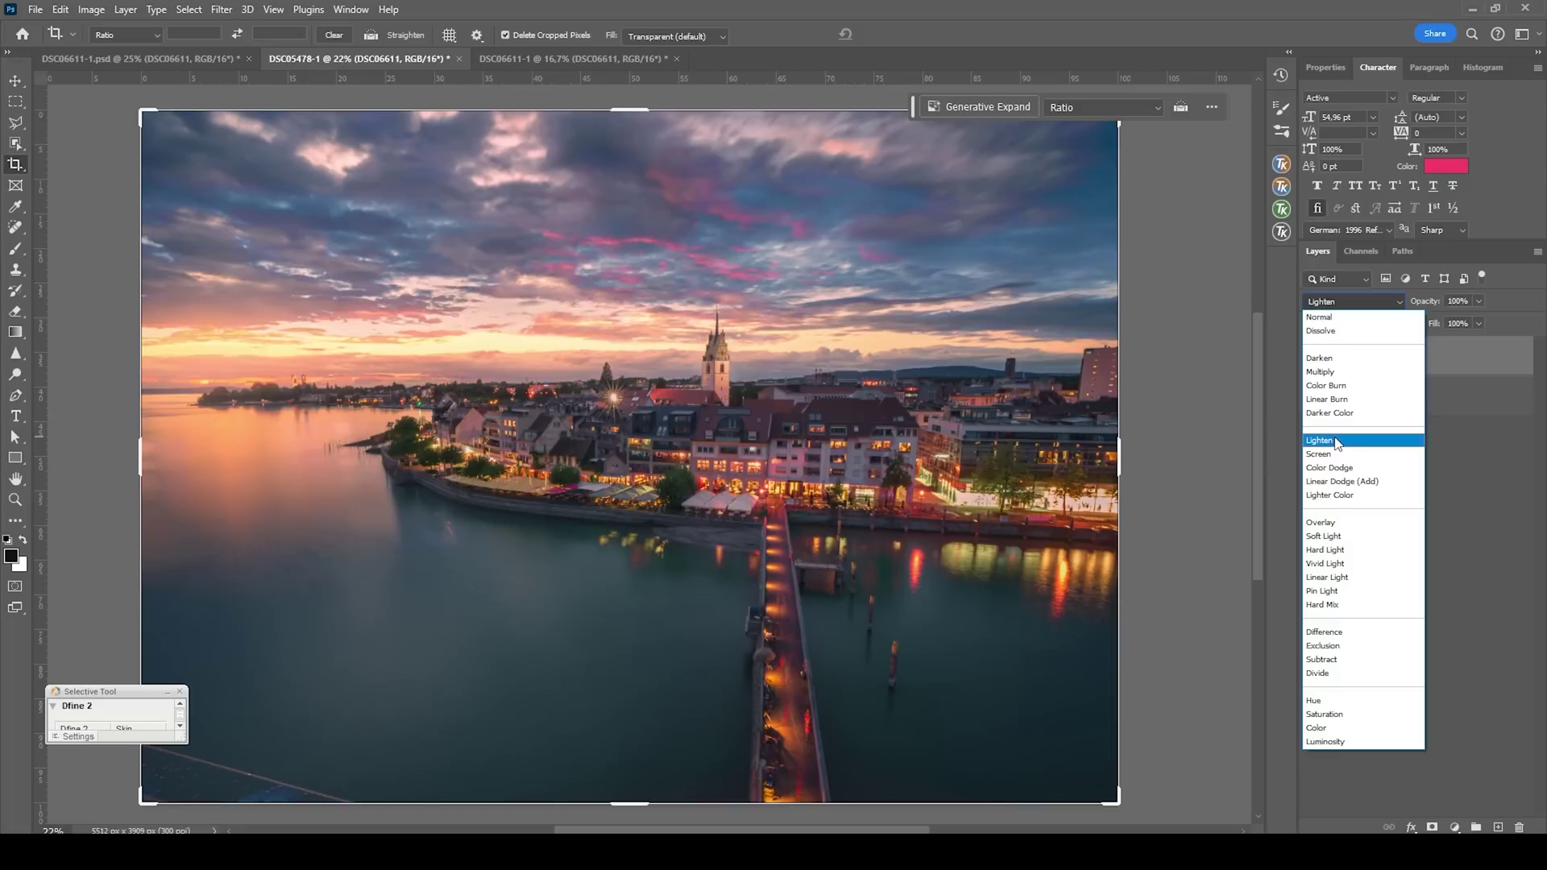
{"action": "left_click", "coordinate": [1334, 437]}
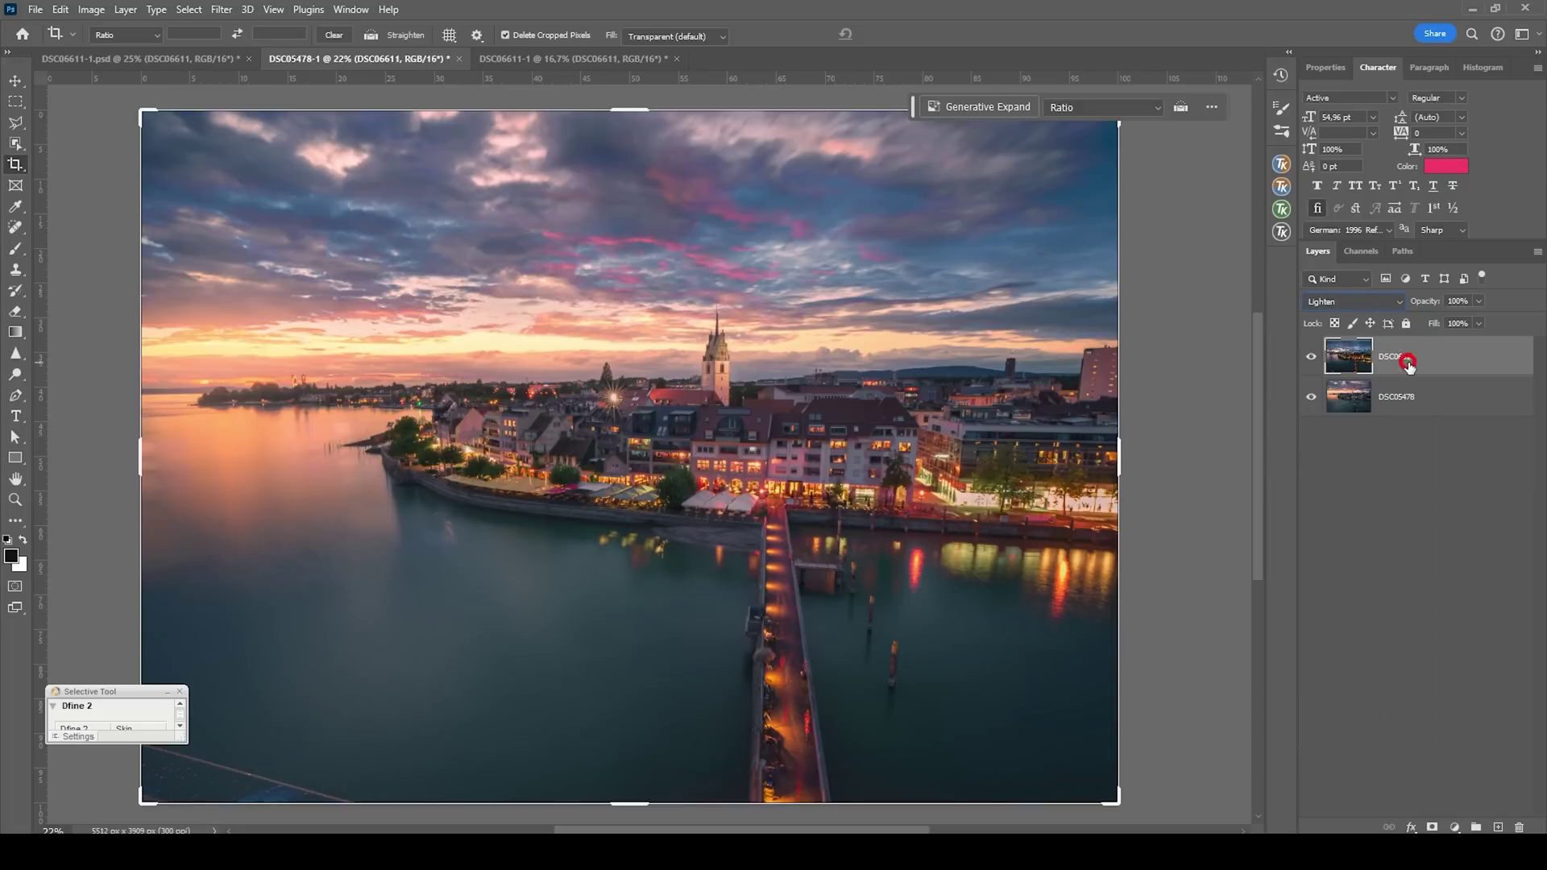
{"action": "left_click", "coordinate": [1314, 357]}
{"action": "left_click", "coordinate": [1313, 357]}
{"action": "left_click", "coordinate": [1315, 357]}
{"action": "left_click", "coordinate": [1313, 356]}
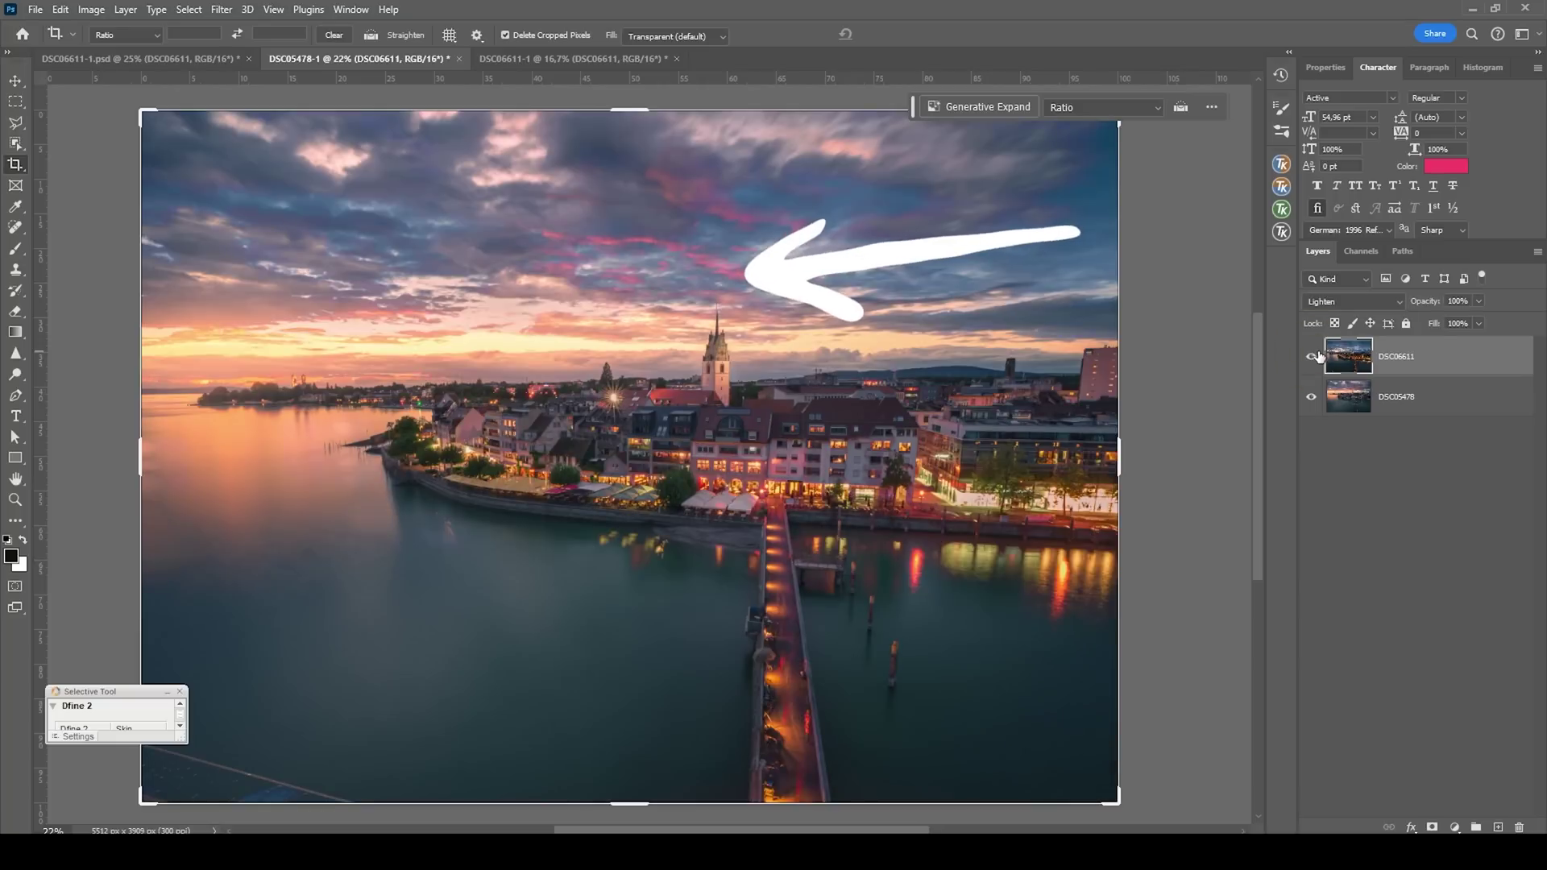
{"action": "left_click", "coordinate": [1314, 357]}
{"action": "left_click", "coordinate": [1313, 357]}
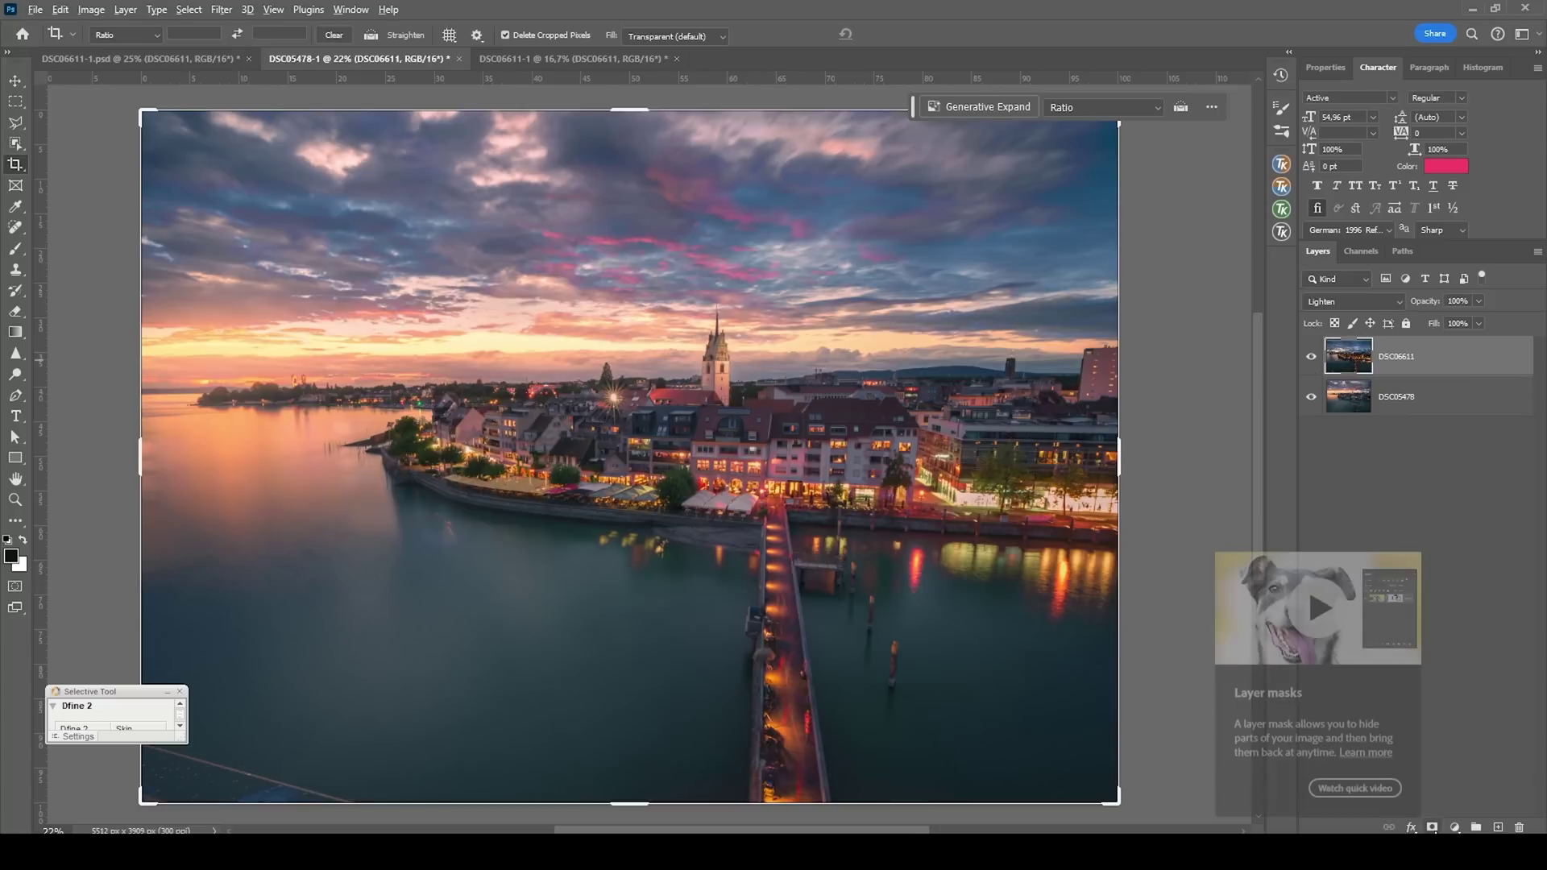
{"action": "left_click", "coordinate": [1433, 827], "text": "alt"}
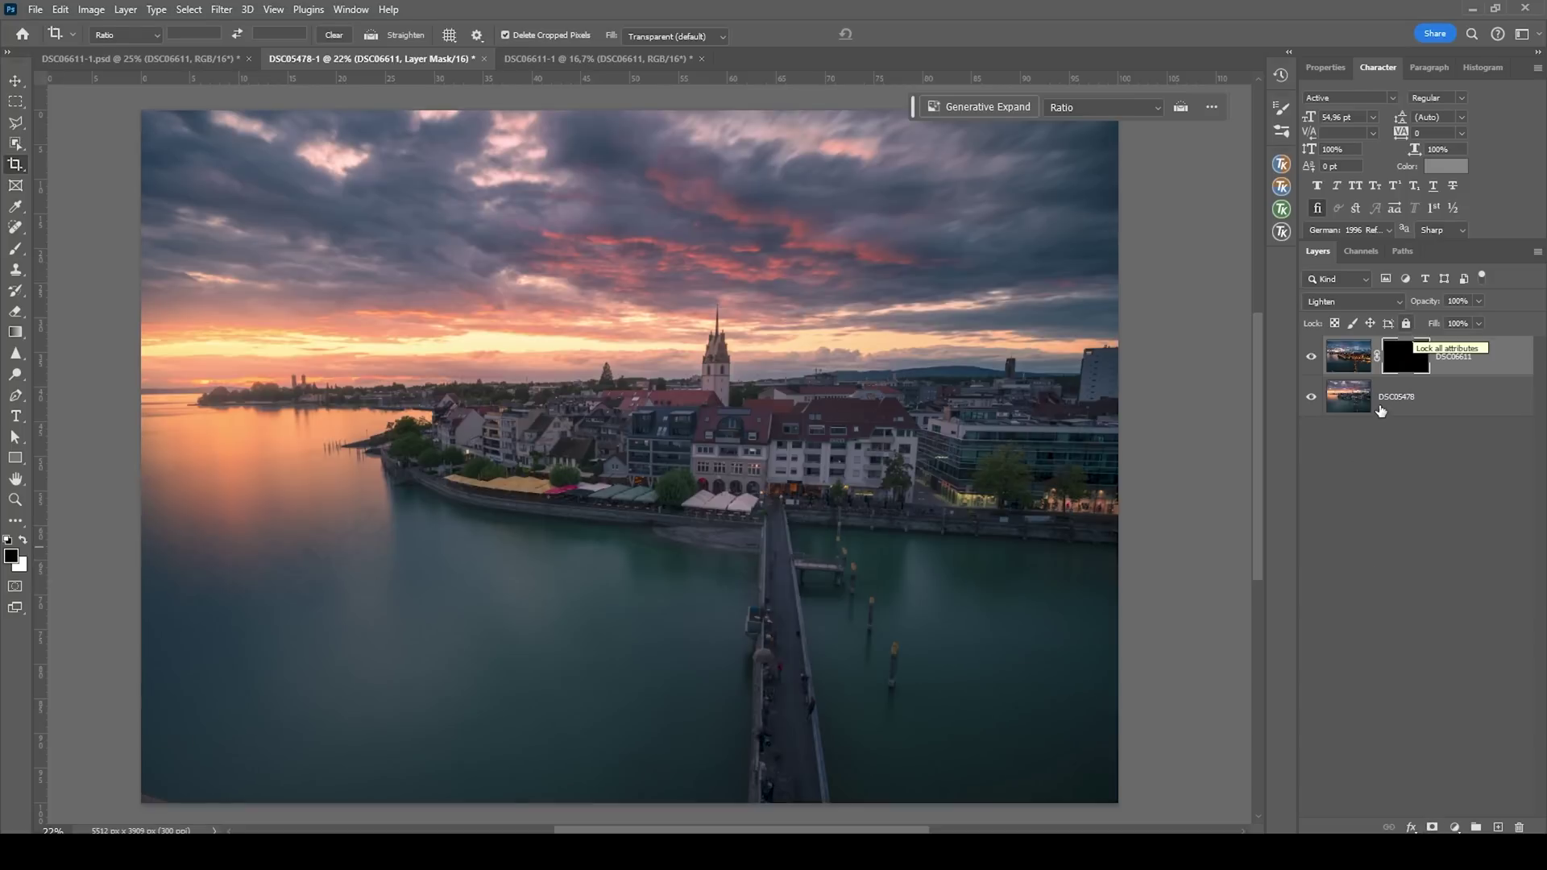
- Paint white on the night mask over the town and left shore with 639 px, then 193 px brushes
{"action": "key", "text": "b"}
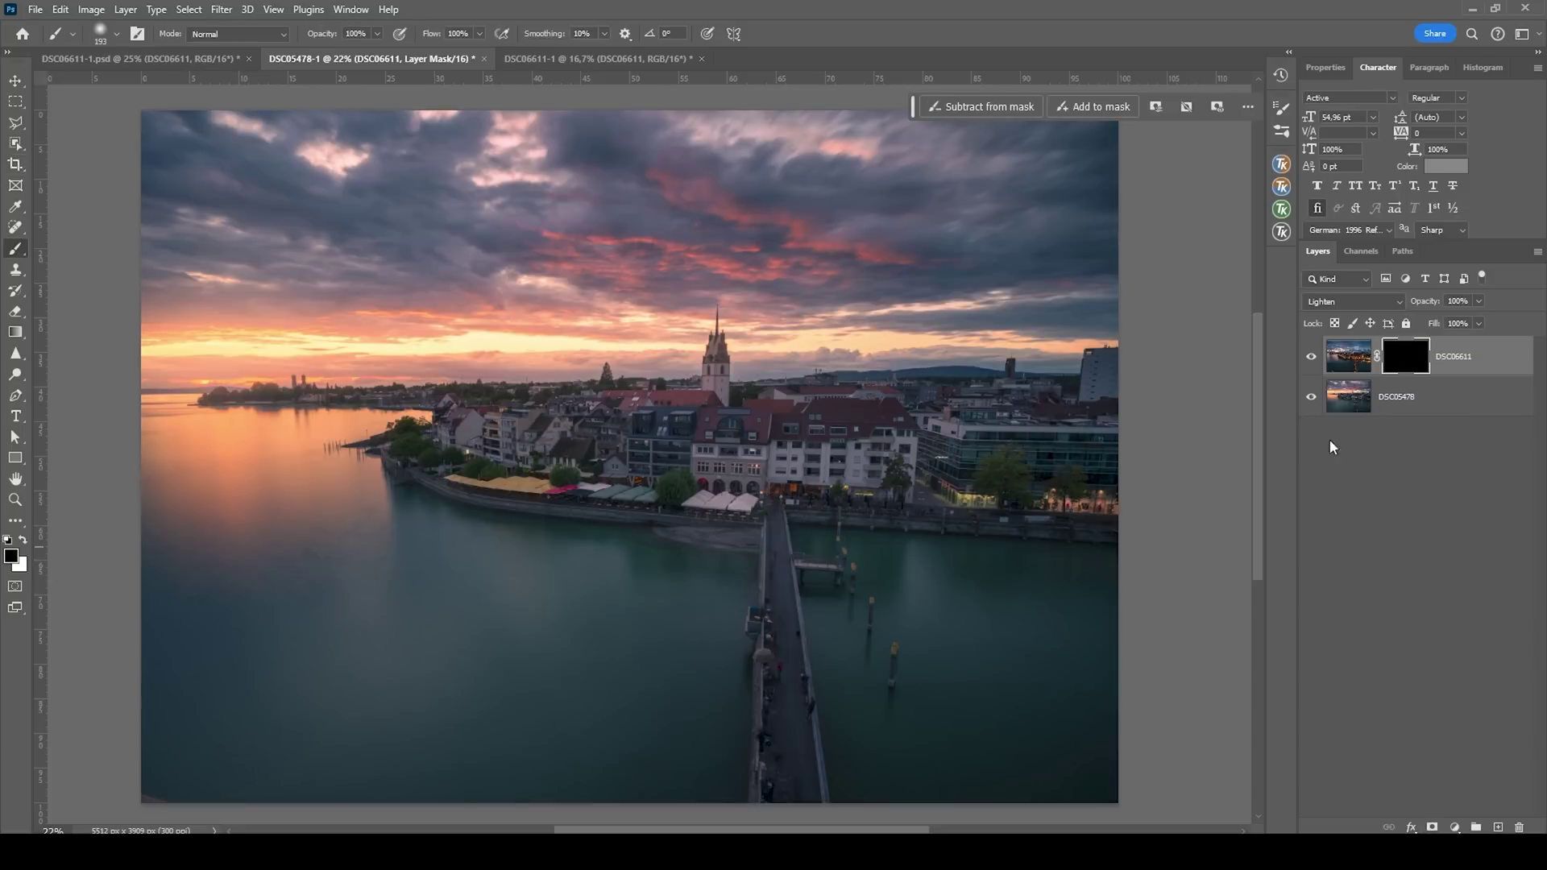
{"action": "left_click", "coordinate": [23, 539]}
{"action": "left_click_drag", "start_coordinate": [418, 422], "coordinate": [451, 421]}
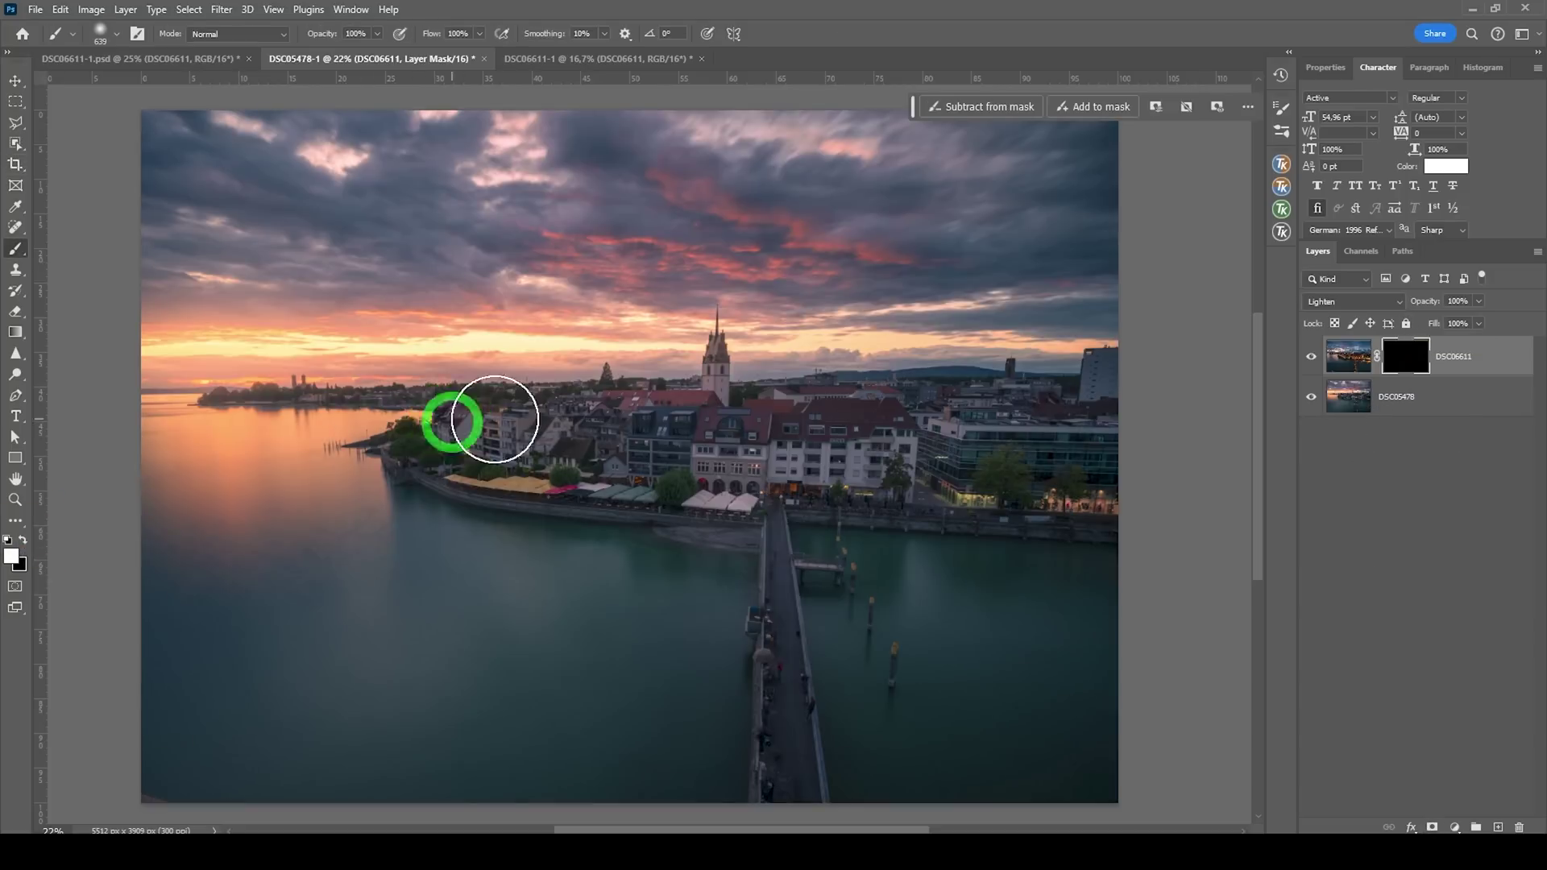
{"action": "mouse_move", "coordinate": [659, 470]}
{"action": "left_mouse_down"}
{"action": "mouse_move", "coordinate": [929, 462]}
{"action": "mouse_move", "coordinate": [912, 444]}
{"action": "mouse_move", "coordinate": [1071, 459]}
{"action": "mouse_move", "coordinate": [1140, 438]}
{"action": "mouse_move", "coordinate": [1078, 447]}
{"action": "mouse_move", "coordinate": [998, 508]}
{"action": "mouse_move", "coordinate": [529, 470]}
{"action": "mouse_move", "coordinate": [624, 416]}
{"action": "mouse_move", "coordinate": [934, 410]}
{"action": "left_mouse_up"}
{"action": "key", "text": "bracketleft"}
{"action": "key", "text": "bracketleft"}
{"action": "key", "text": "bracketleft"}
{"action": "key", "text": "bracketleft"}
{"action": "key", "text": "bracketleft"}
{"action": "left_click_drag", "start_coordinate": [292, 404], "coordinate": [419, 403]}
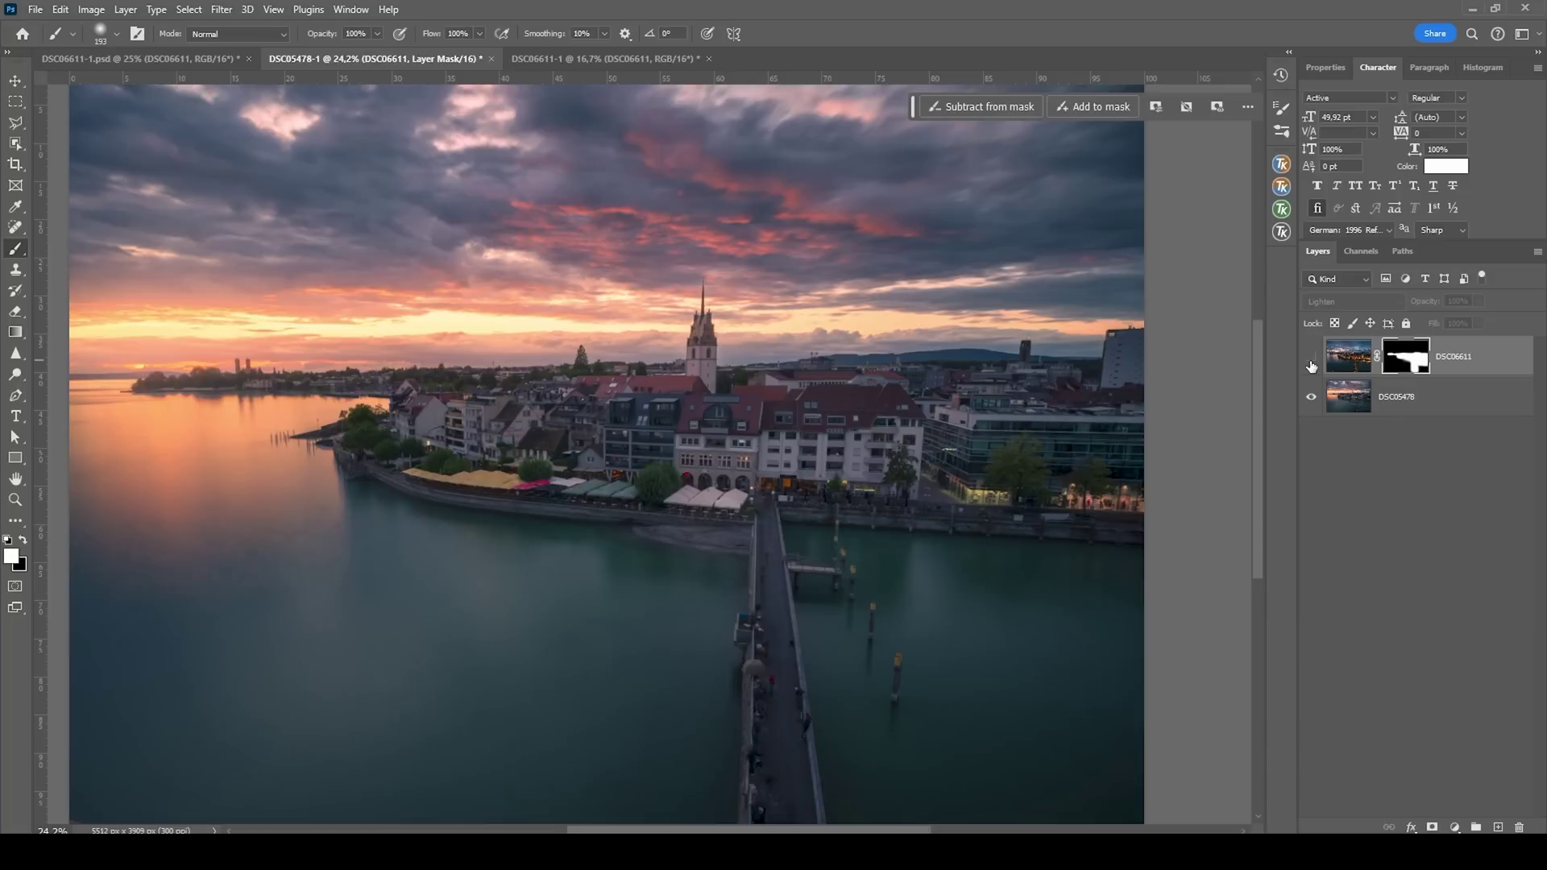
- Toggle the night layer to compare the revealed lights, then target its image thumbnail
{"action": "left_click", "coordinate": [1310, 356]}
{"action": "left_click", "coordinate": [1311, 356]}
{"action": "left_click", "coordinate": [1311, 356]}
{"action": "left_click", "coordinate": [1310, 356]}
{"action": "left_click", "coordinate": [1311, 356]}
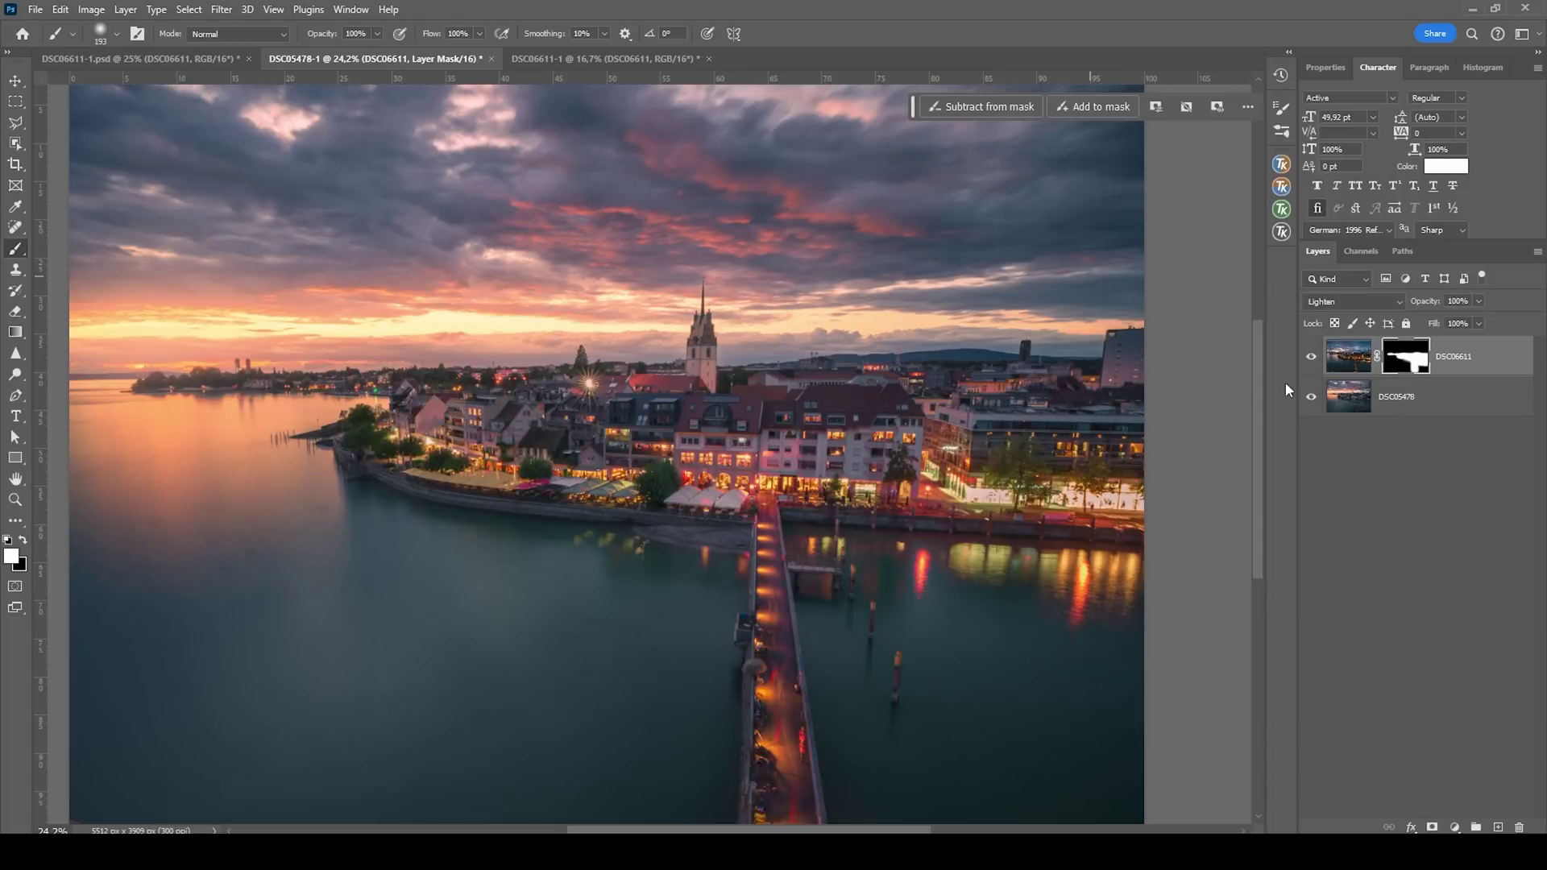
{"action": "left_click", "coordinate": [1311, 356]}
{"action": "left_click", "coordinate": [1310, 356]}
{"action": "left_click", "coordinate": [1348, 356]}
{"action": "scroll", "coordinate": [890, 394], "scroll_direction": "up", "scroll_amount": 6}
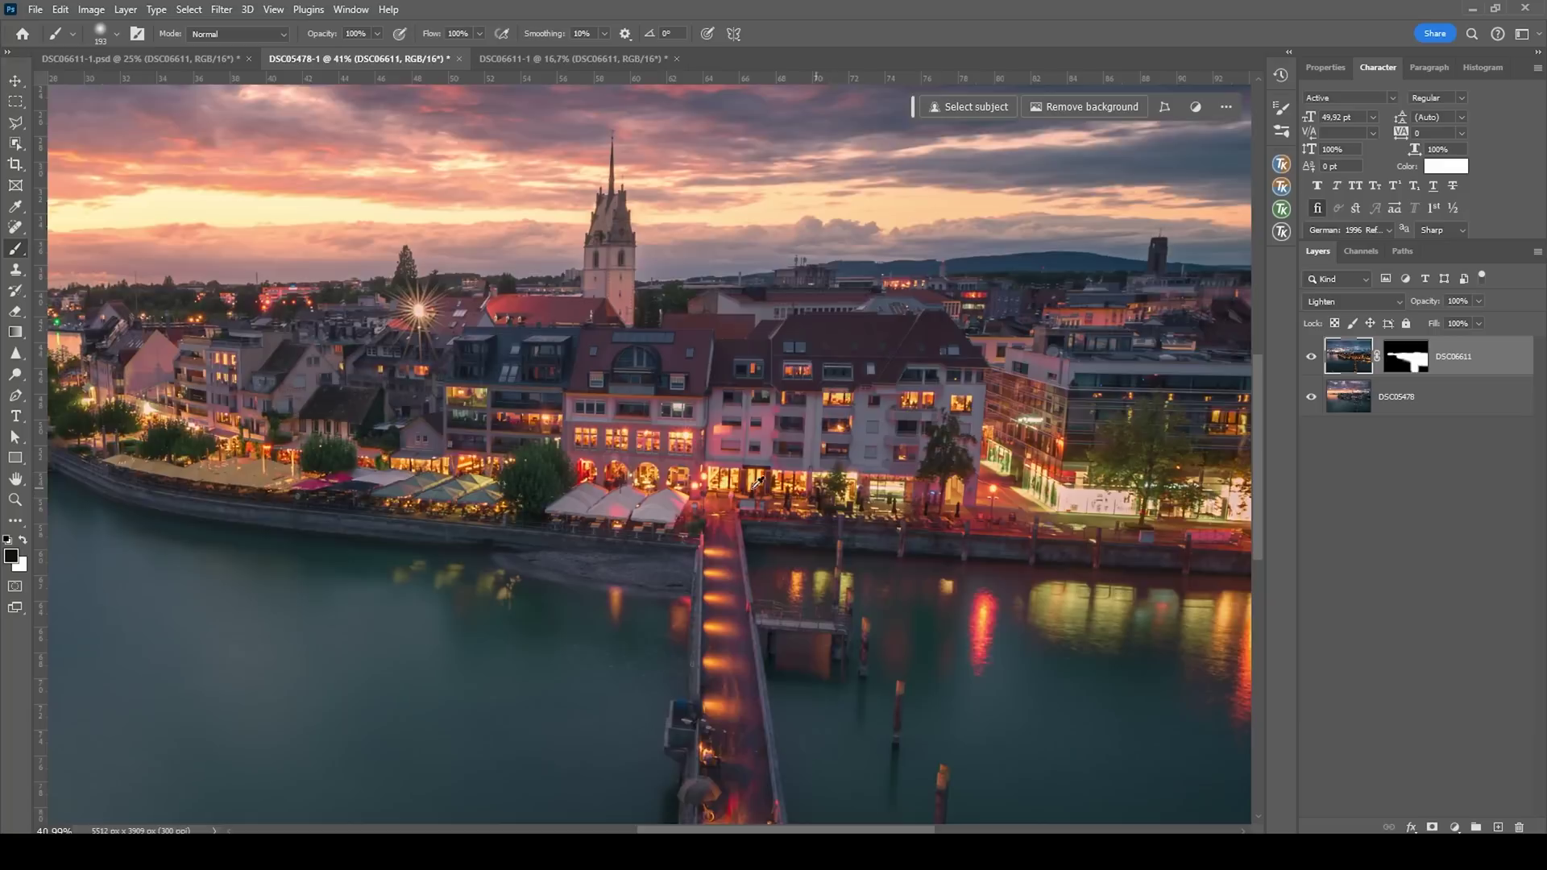
{"action": "key", "text": "v"}
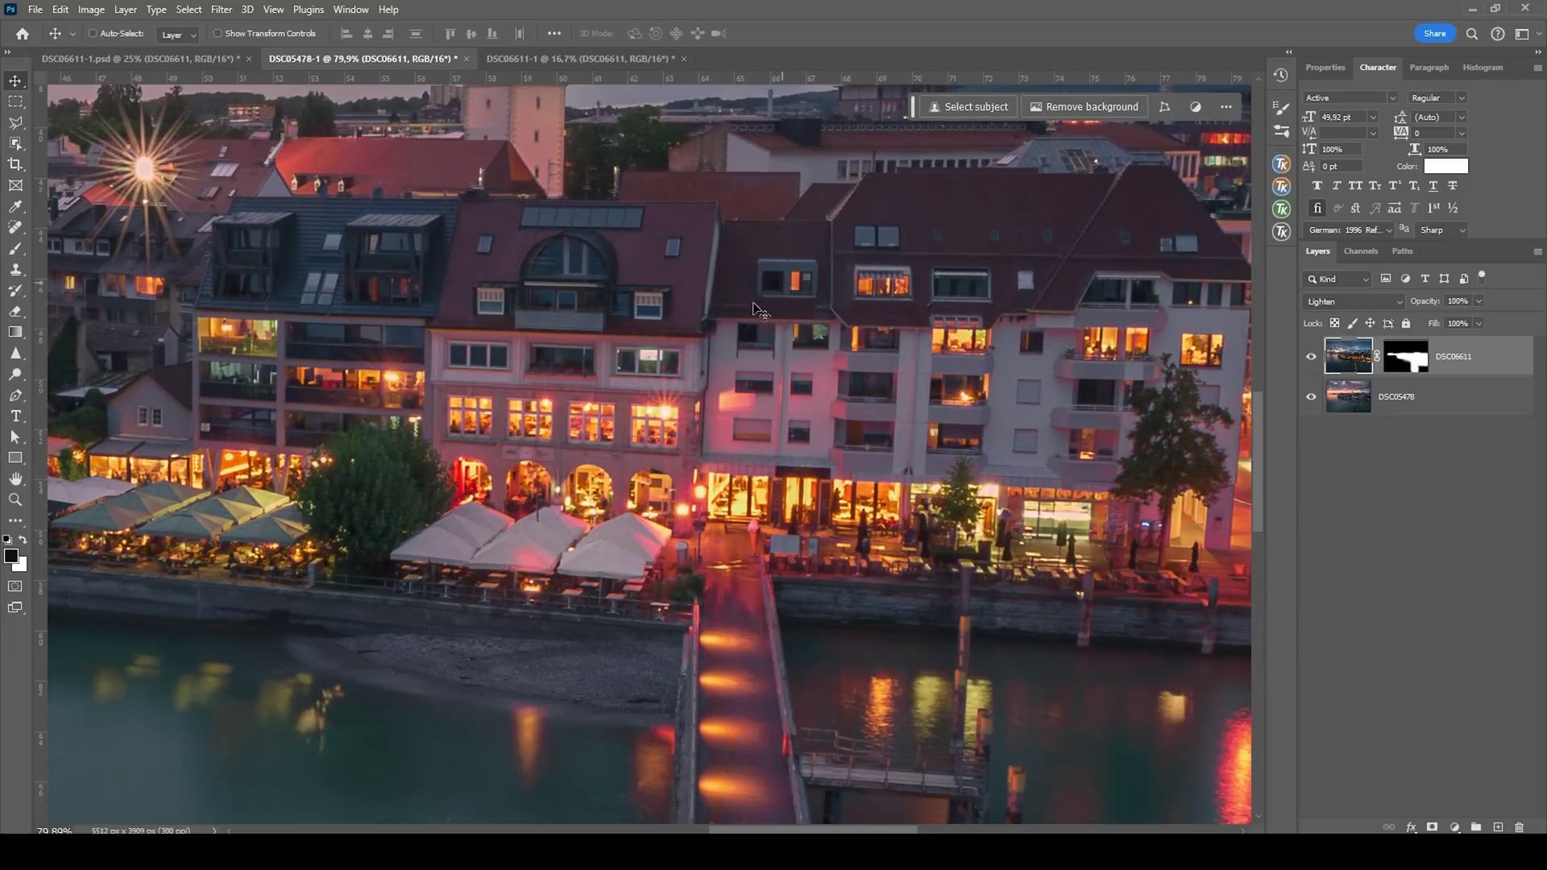
{"action": "scroll", "coordinate": [780, 411], "scroll_direction": "down", "scroll_amount": 5}
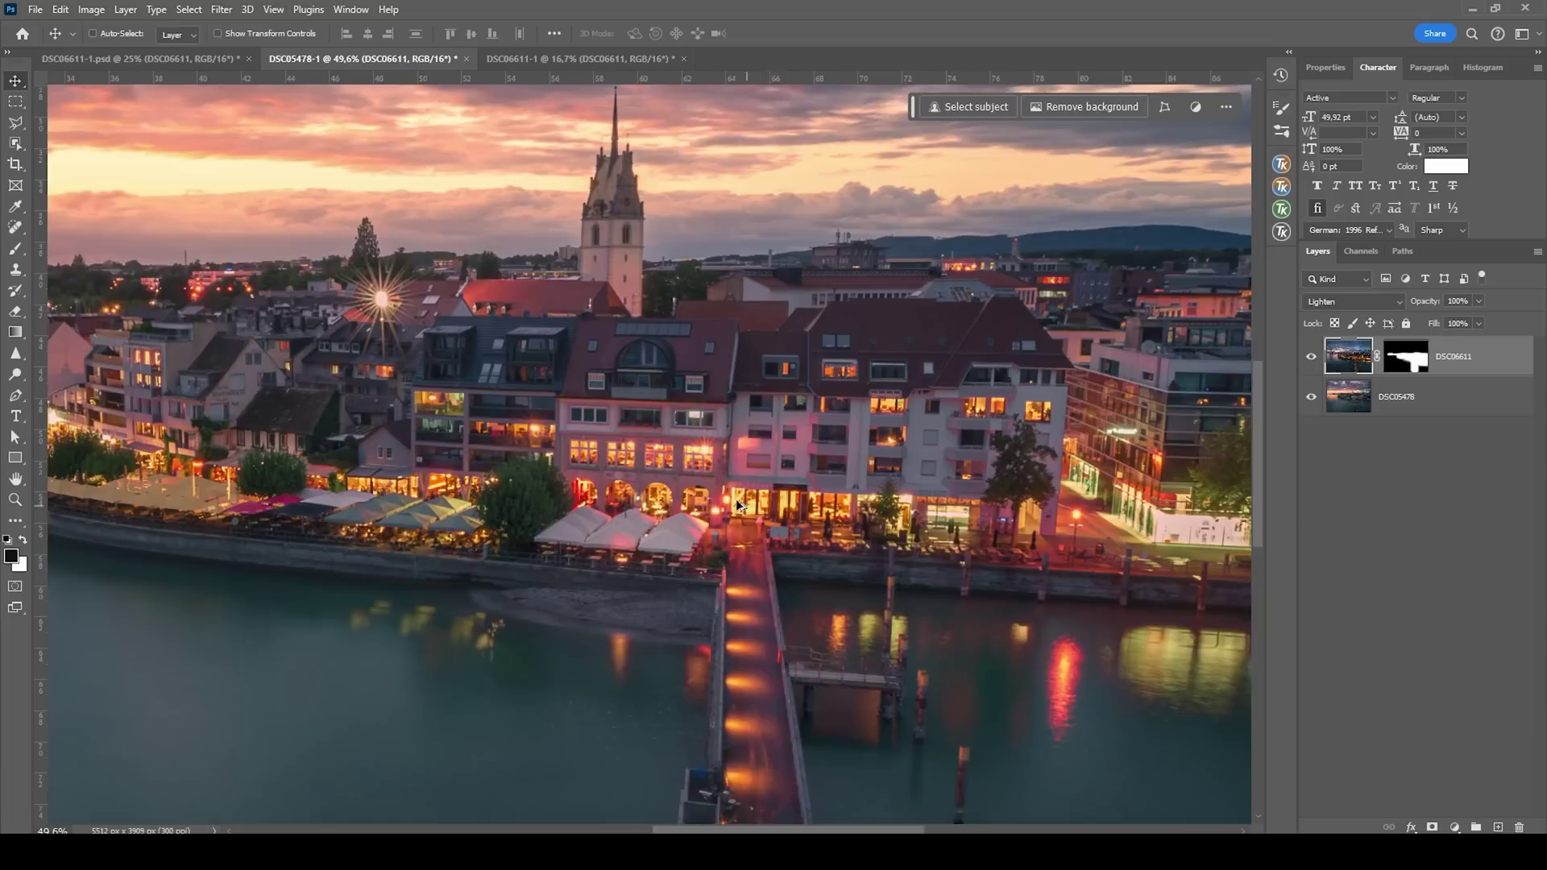
{"action": "scroll", "coordinate": [687, 415], "scroll_direction": "up", "scroll_amount": 2}
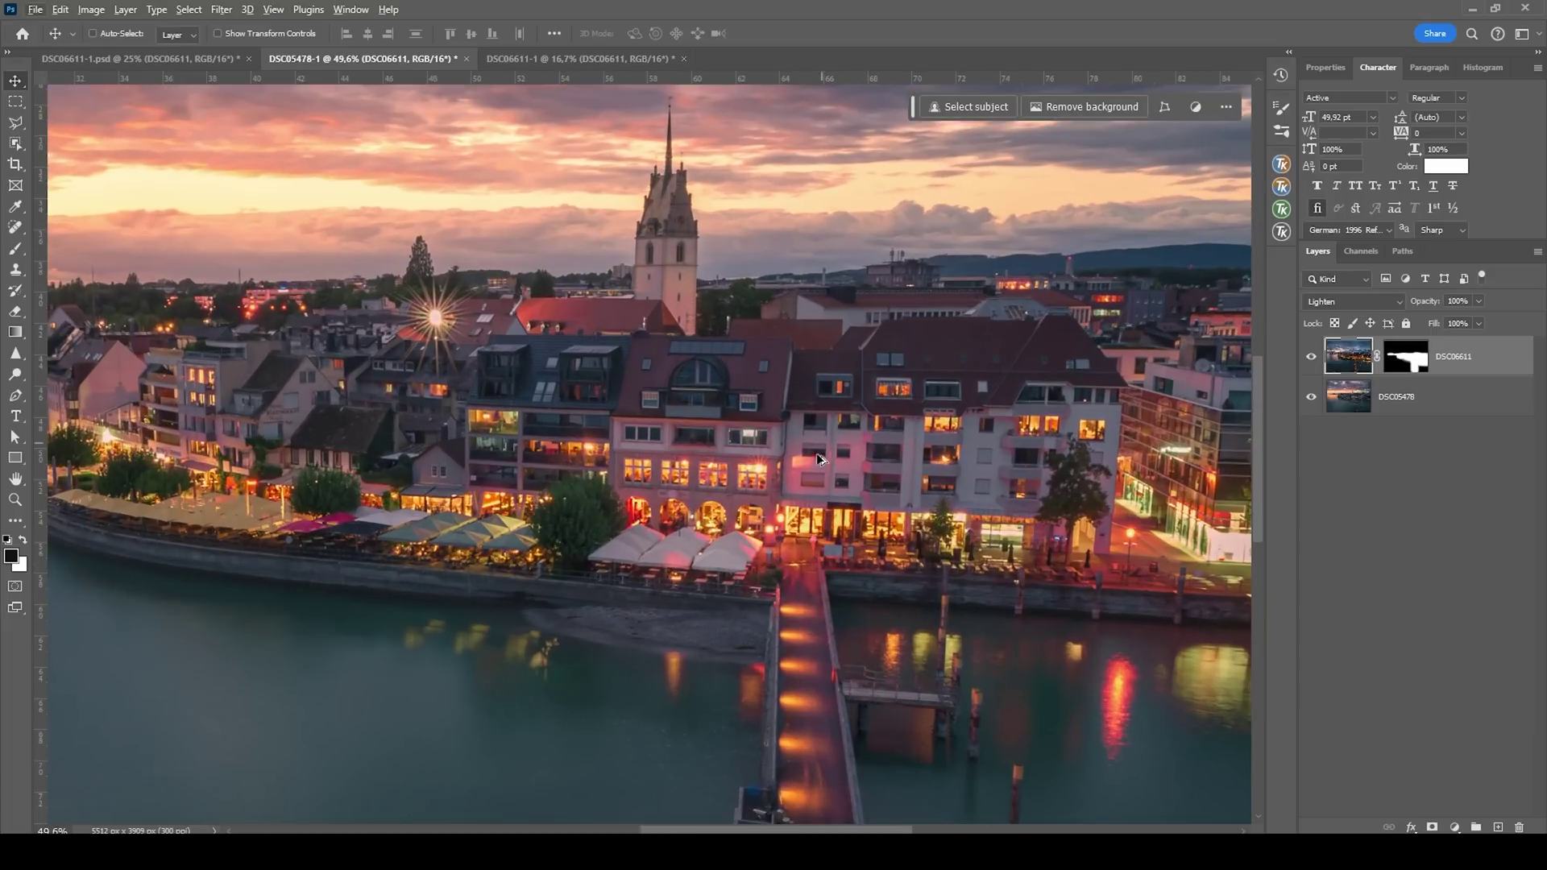
{"action": "scroll", "coordinate": [816, 453], "scroll_direction": "down", "scroll_amount": 4}
{"action": "left_click", "coordinate": [1311, 356]}
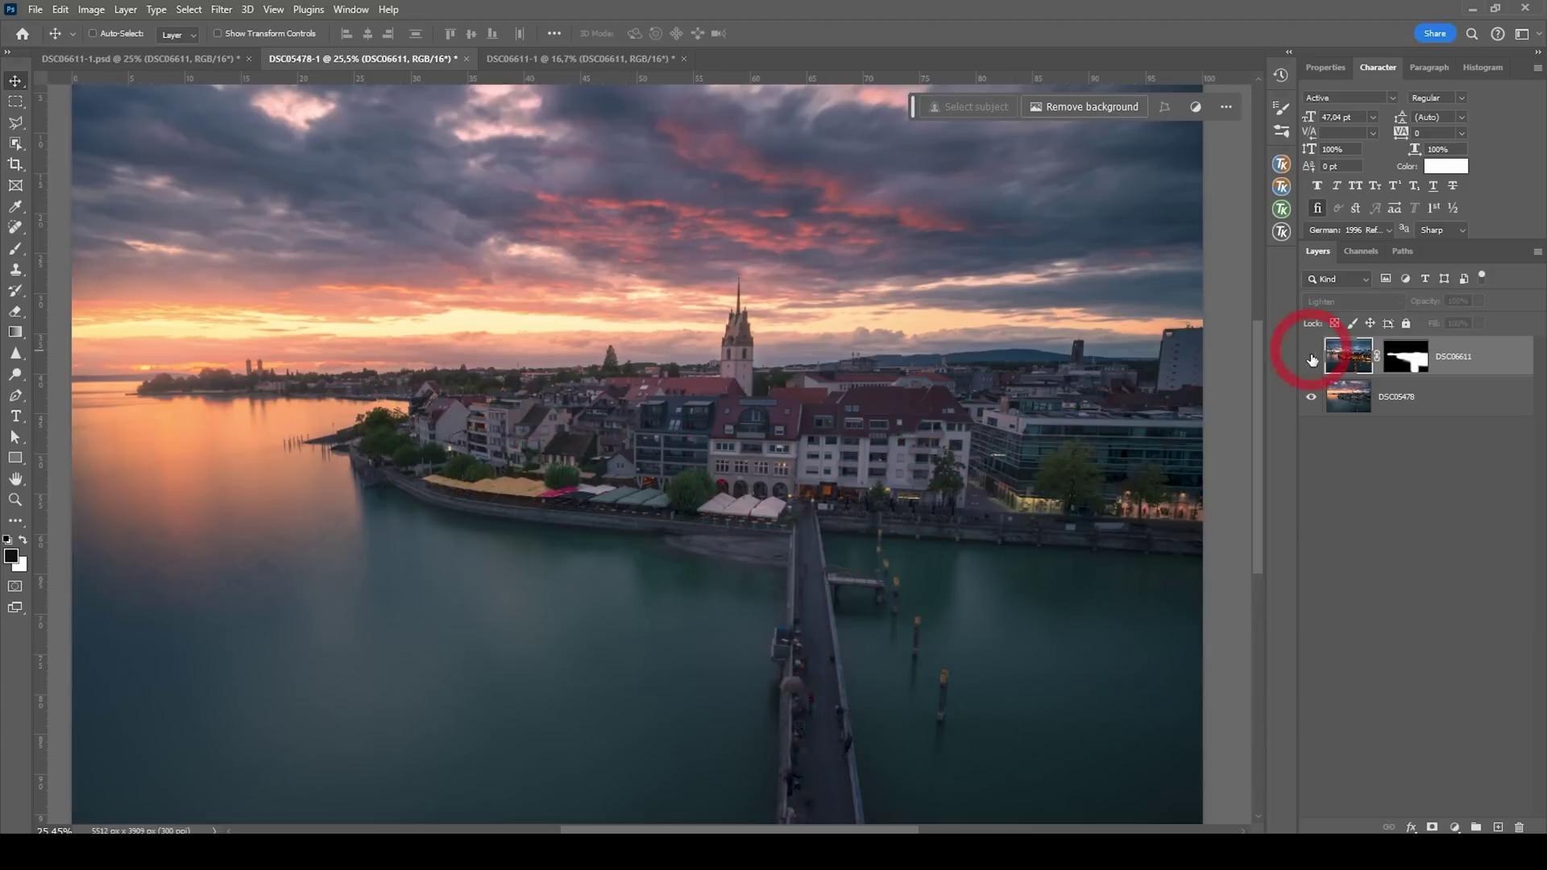
{"action": "left_click", "coordinate": [1311, 357]}
{"action": "left_click", "coordinate": [1310, 357]}
{"action": "left_click", "coordinate": [1311, 357]}
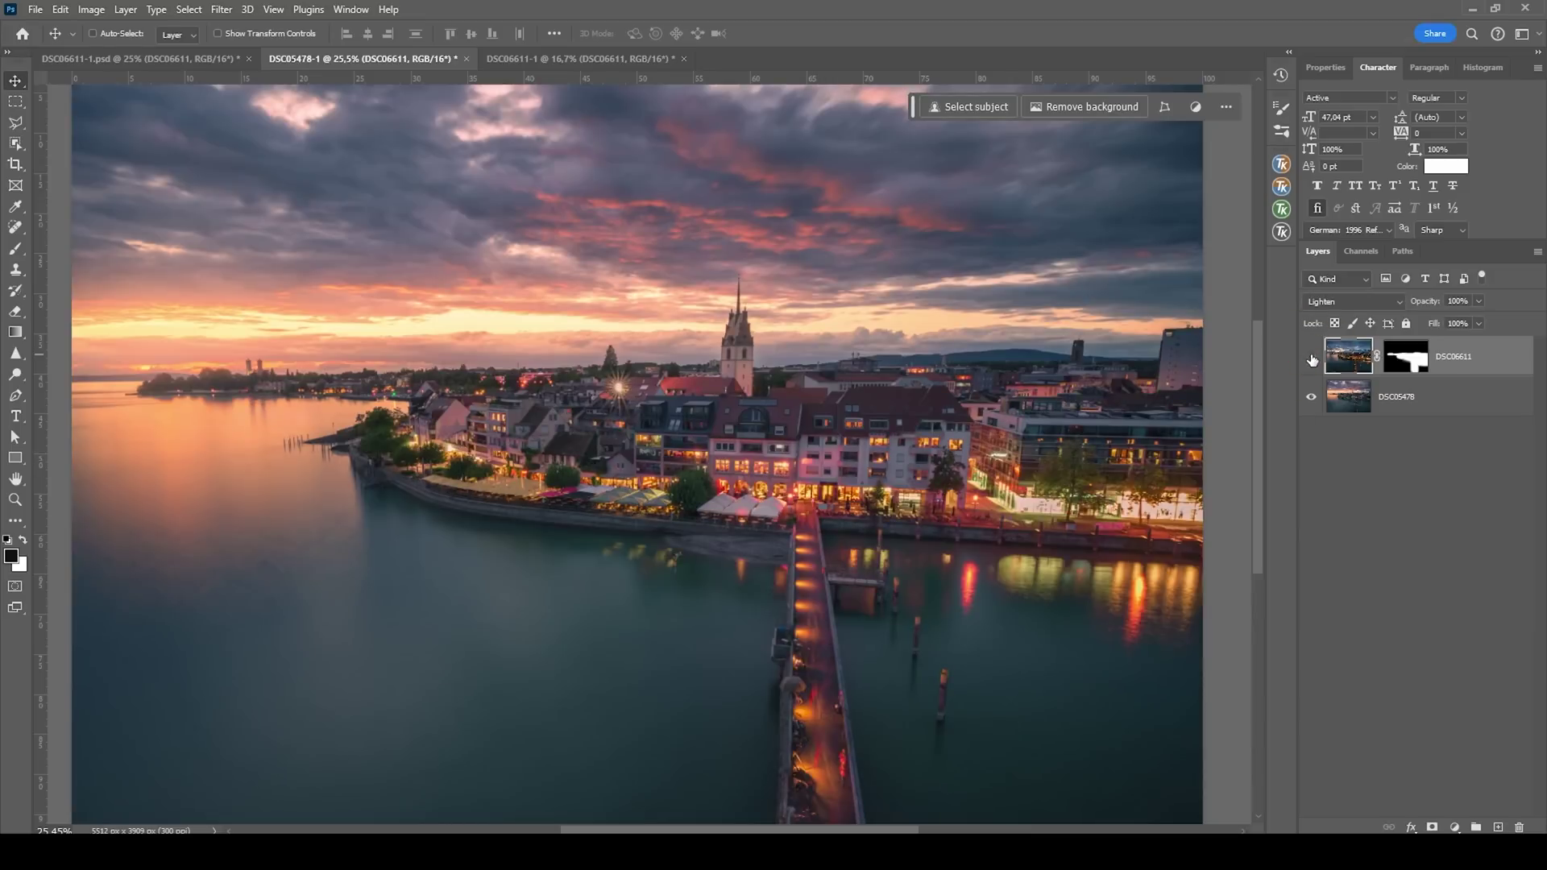
{"action": "scroll", "coordinate": [647, 451], "scroll_direction": "up", "scroll_amount": 10}
{"action": "left_click", "coordinate": [1313, 360]}
{"action": "left_click", "coordinate": [1312, 359]}
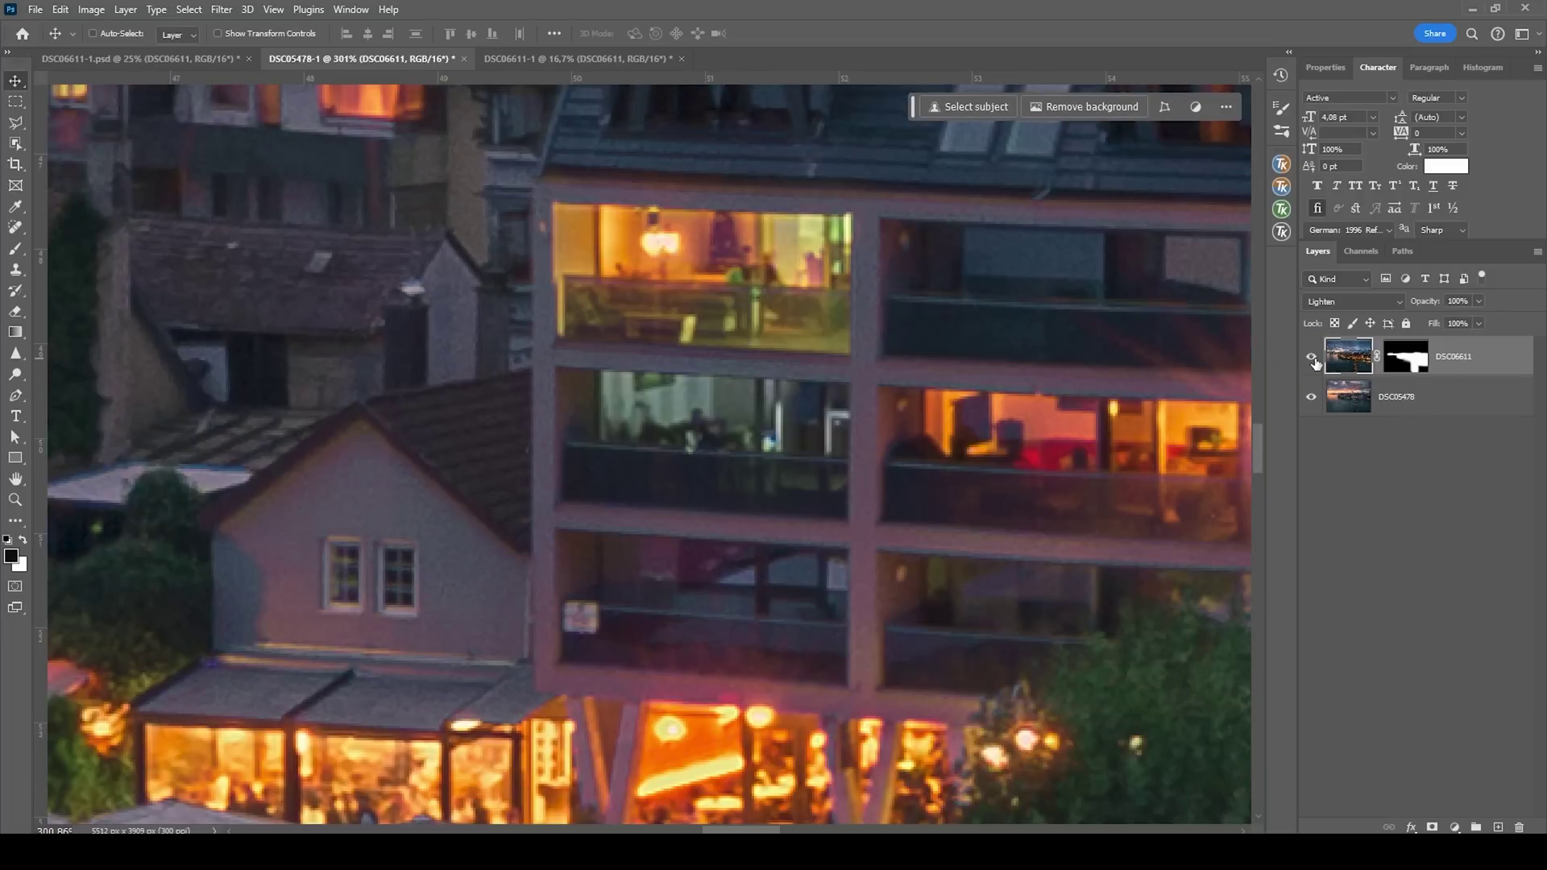
{"action": "left_click", "coordinate": [1313, 360]}
{"action": "left_click", "coordinate": [1313, 360]}
{"action": "scroll", "coordinate": [900, 492], "scroll_direction": "down", "scroll_amount": 6}
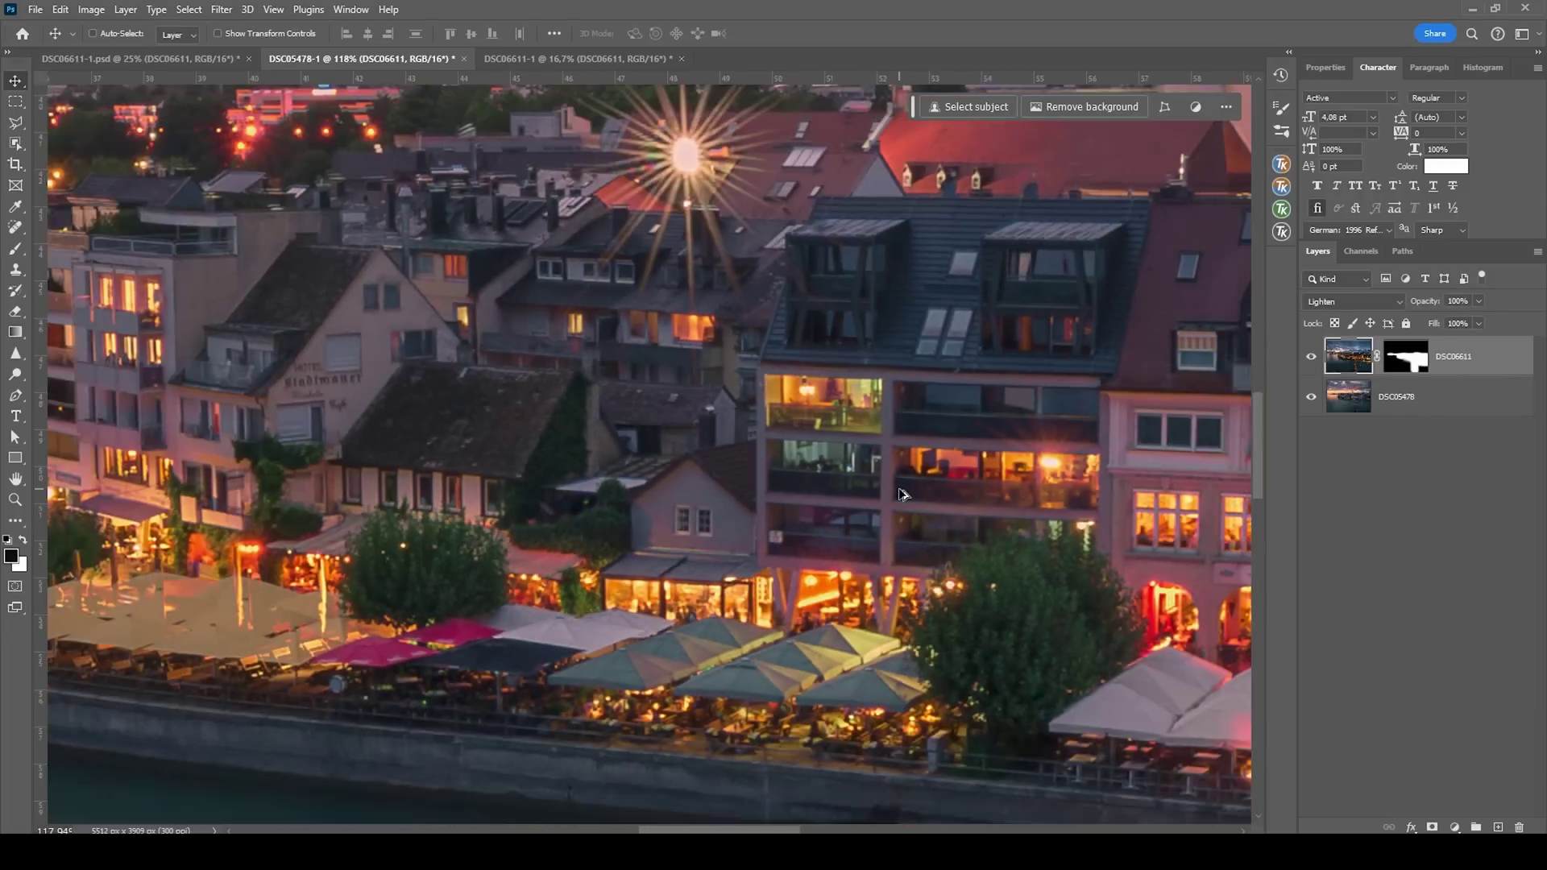
{"action": "scroll", "coordinate": [901, 492], "scroll_direction": "down", "scroll_amount": 5}
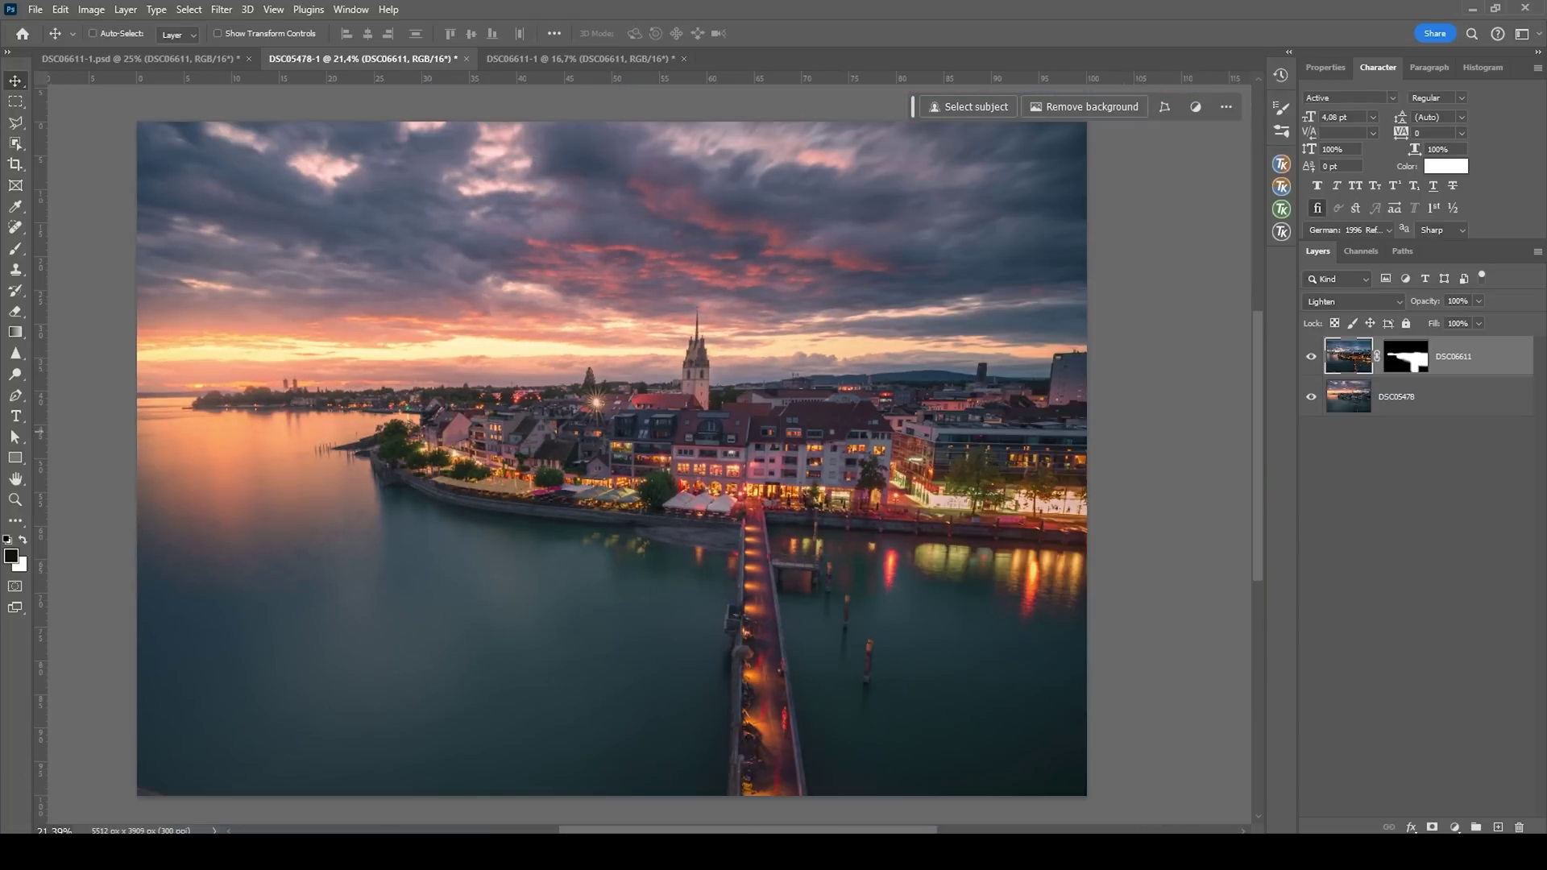
{"action": "left_click", "coordinate": [1310, 361]}
- Add a Photo Filter adjustment layer with Warming Filter (85) at 33% density
{"action": "left_click", "coordinate": [1309, 361]}
{"action": "left_click", "coordinate": [1454, 828]}
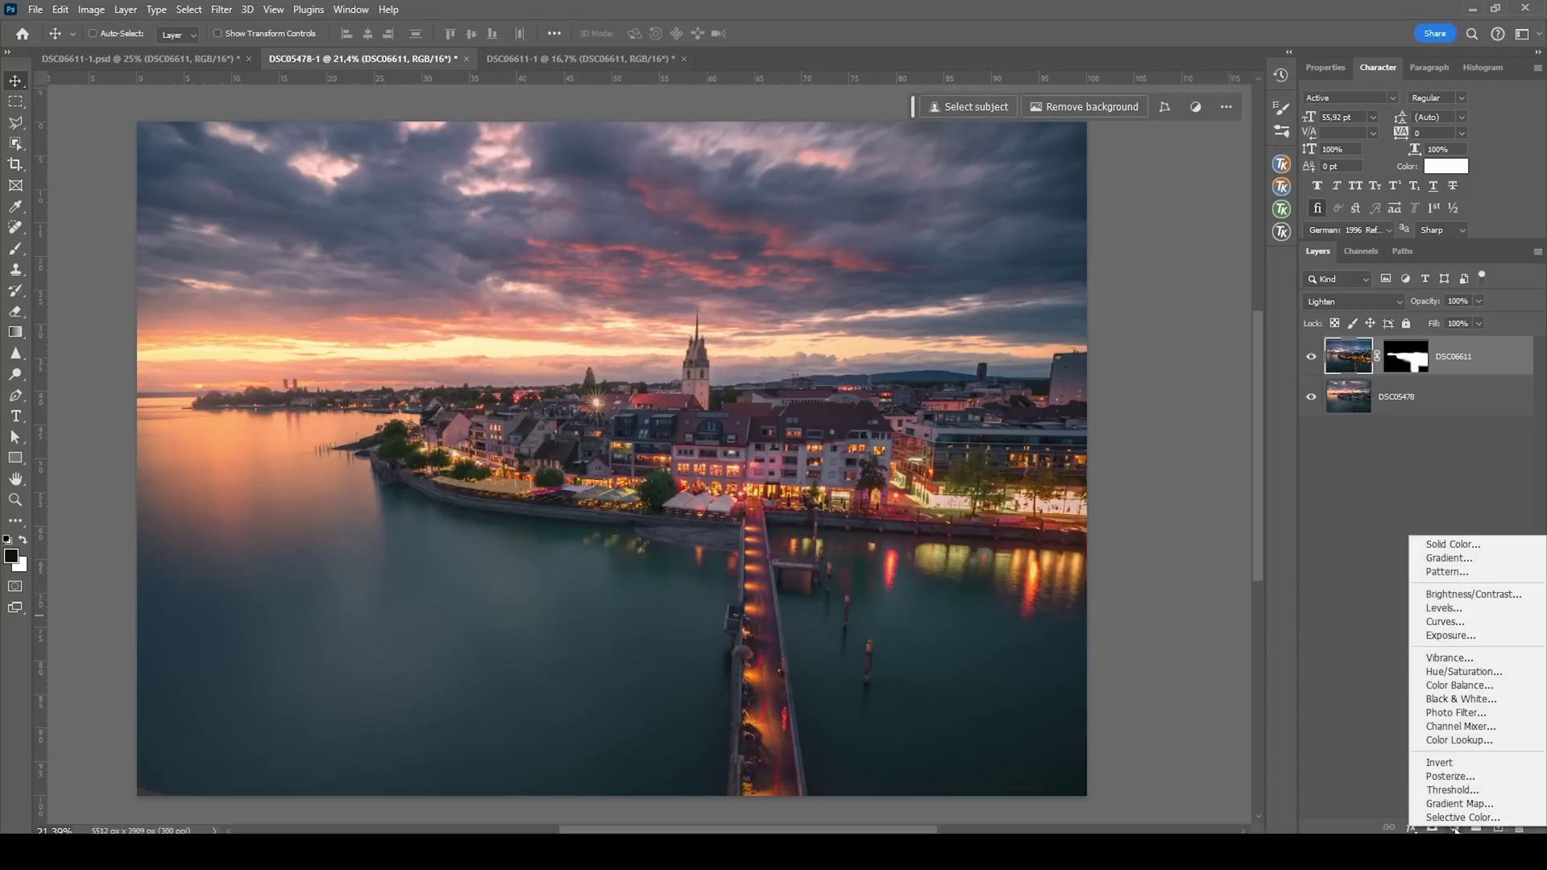
{"action": "left_click", "coordinate": [1476, 714]}
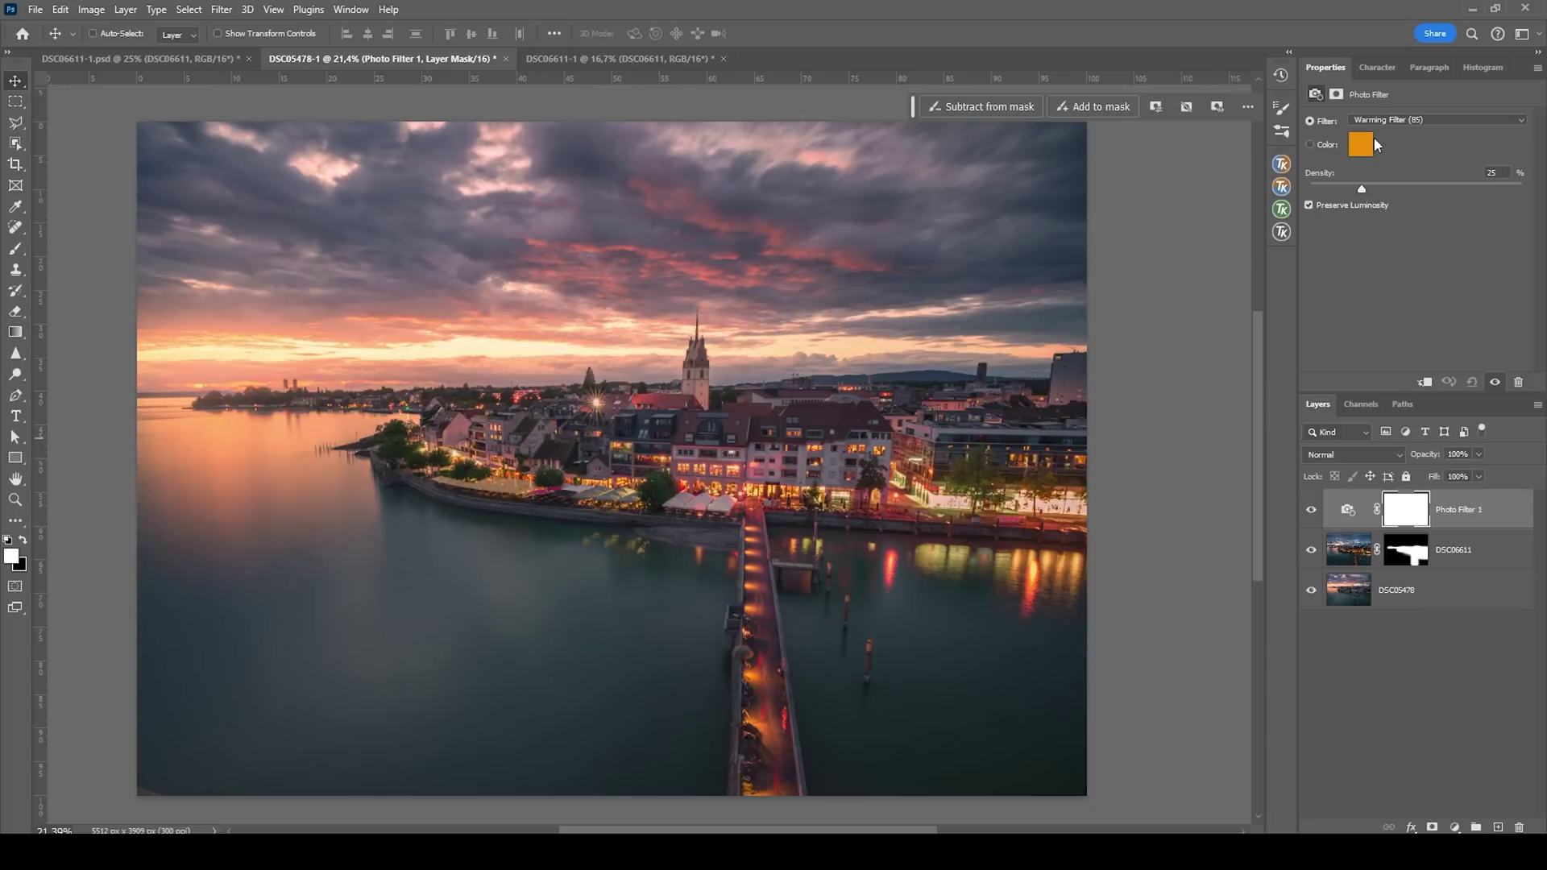
{"action": "left_click_drag", "start_coordinate": [1359, 191], "coordinate": [1390, 195]}
{"action": "left_click", "coordinate": [1406, 512]}
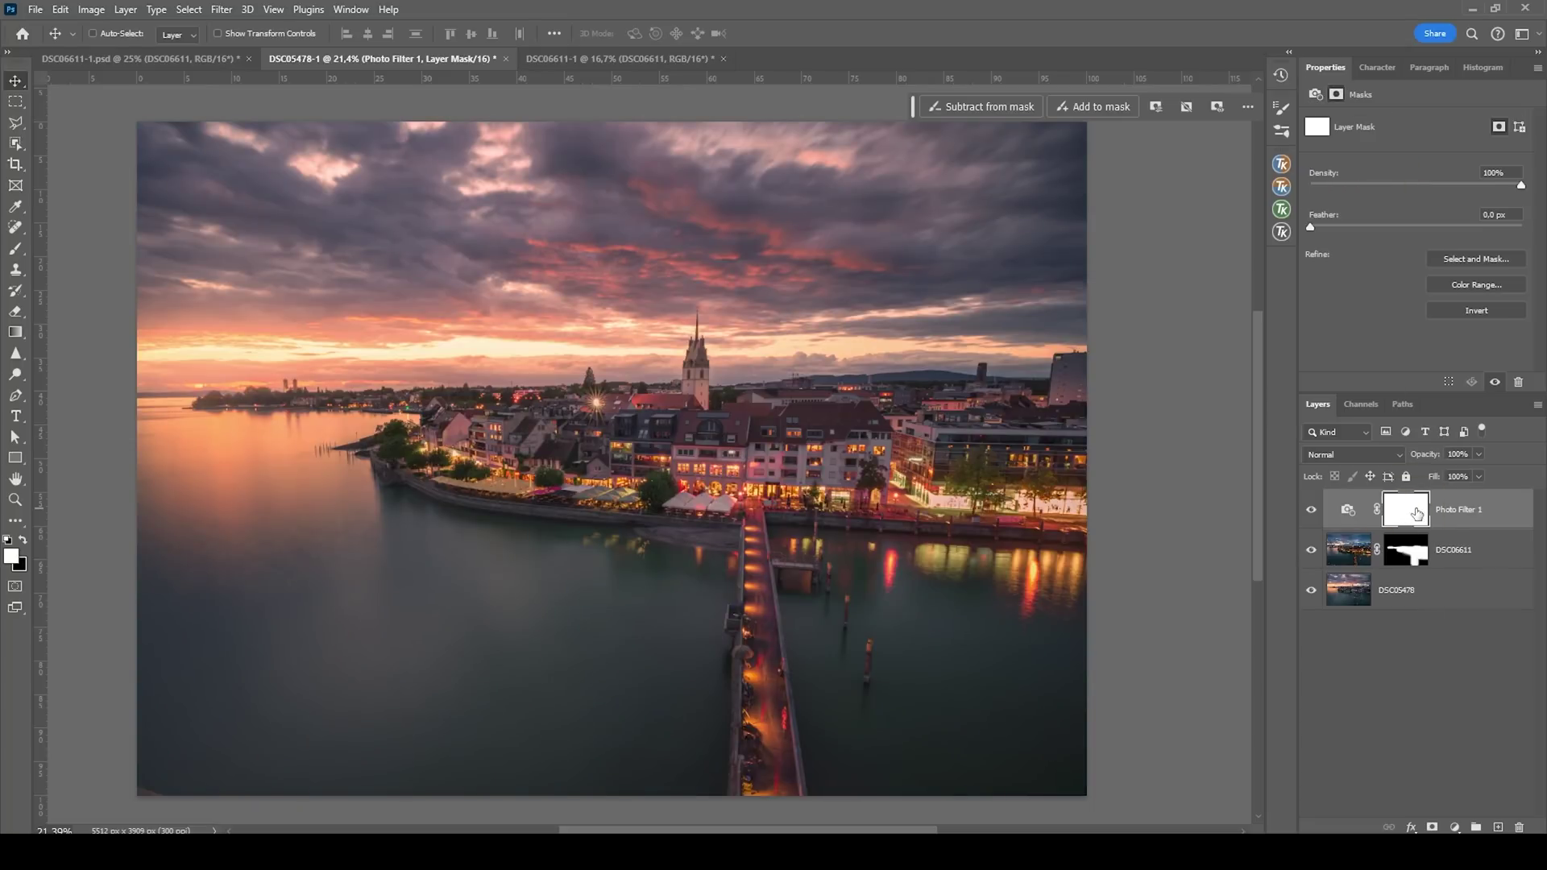
- Draw linear gradients on the Photo Filter mask from sky to horizon and lake to shoreline
{"action": "left_click", "coordinate": [18, 335]}
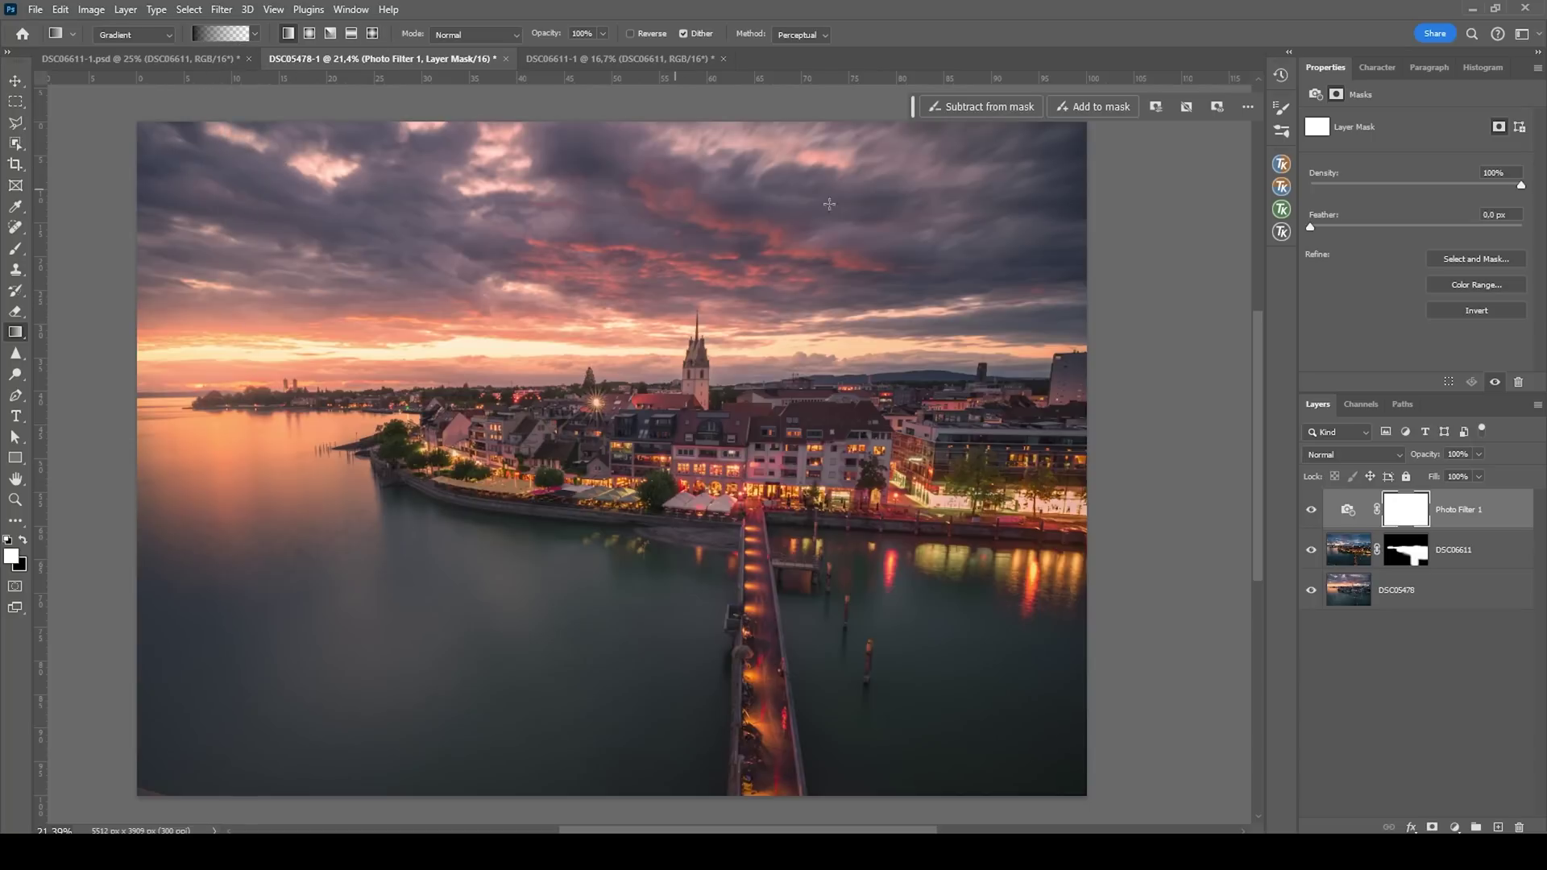
{"action": "left_click_drag", "start_coordinate": [854, 192], "coordinate": [827, 366]}
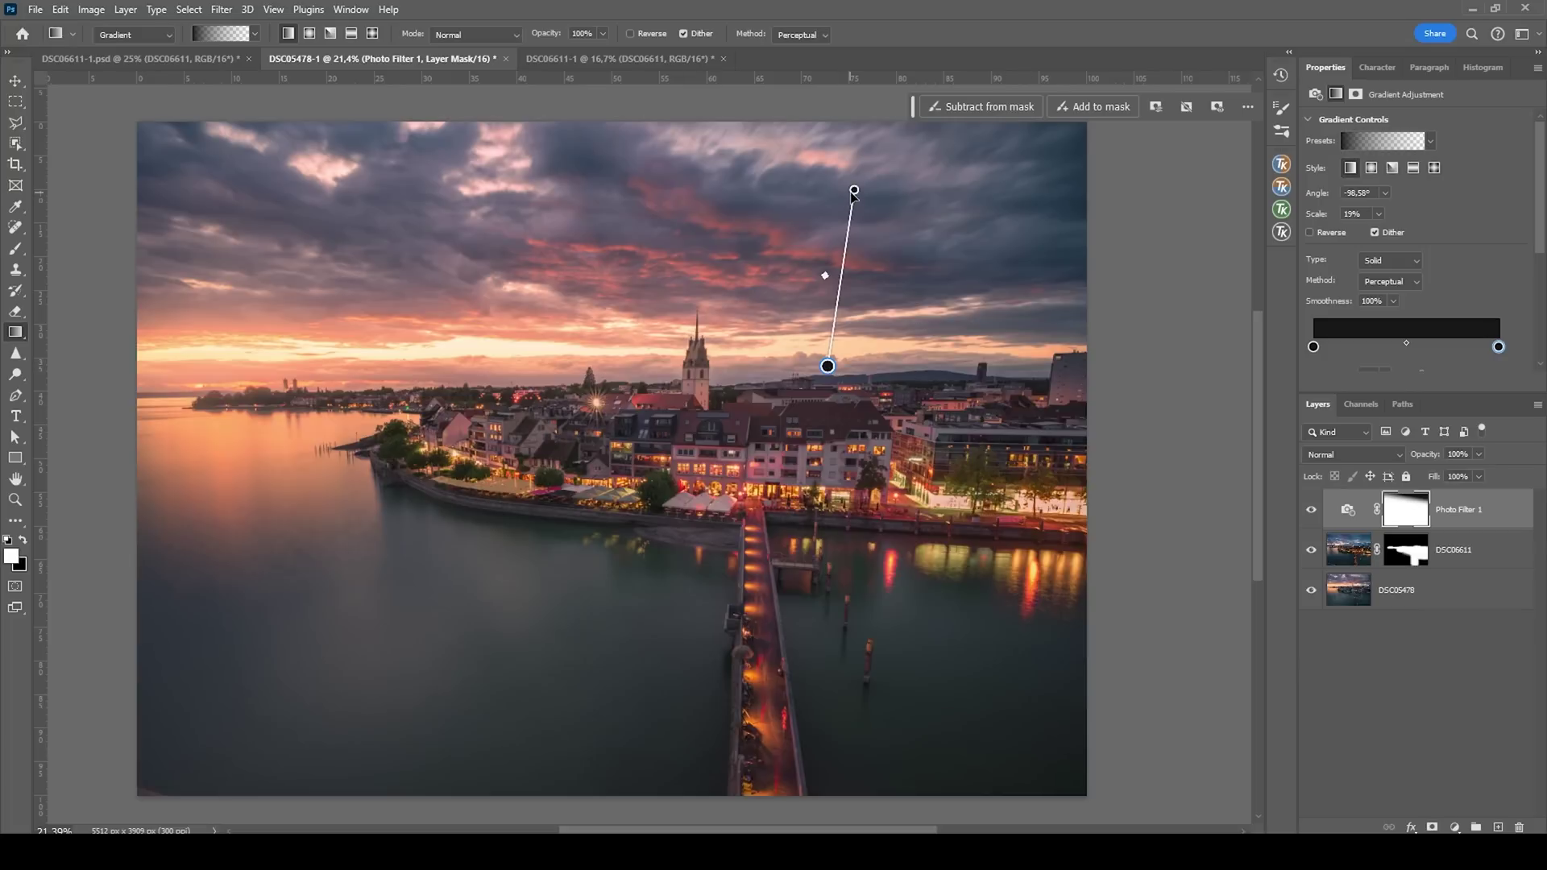
{"action": "left_click_drag", "start_coordinate": [854, 190], "coordinate": [843, 229]}
{"action": "left_click_drag", "start_coordinate": [823, 370], "coordinate": [820, 346]}
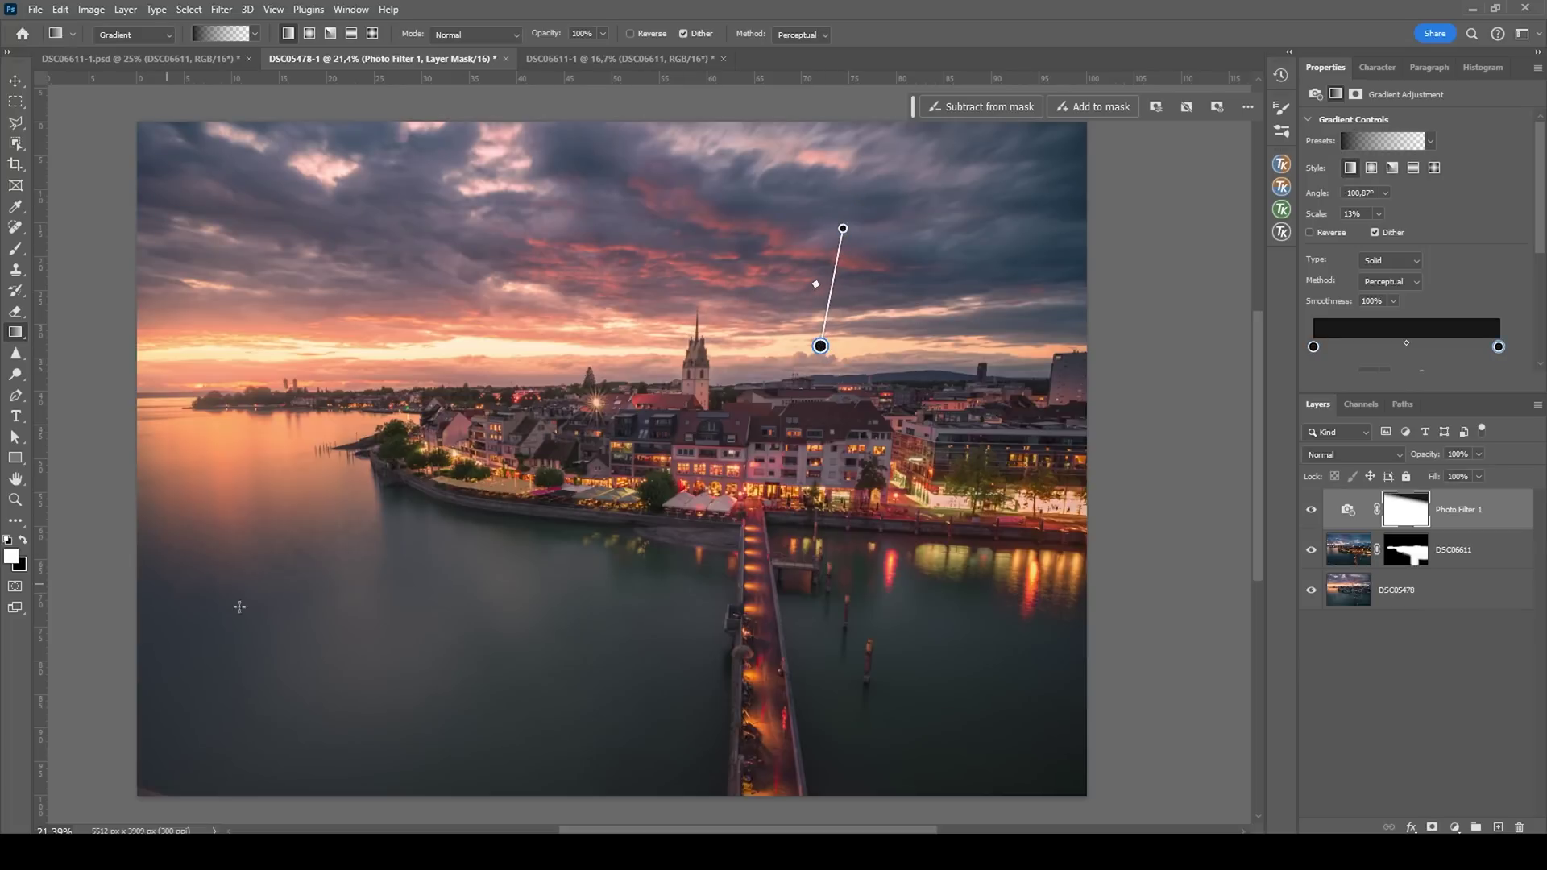
{"action": "key", "text": "Return"}
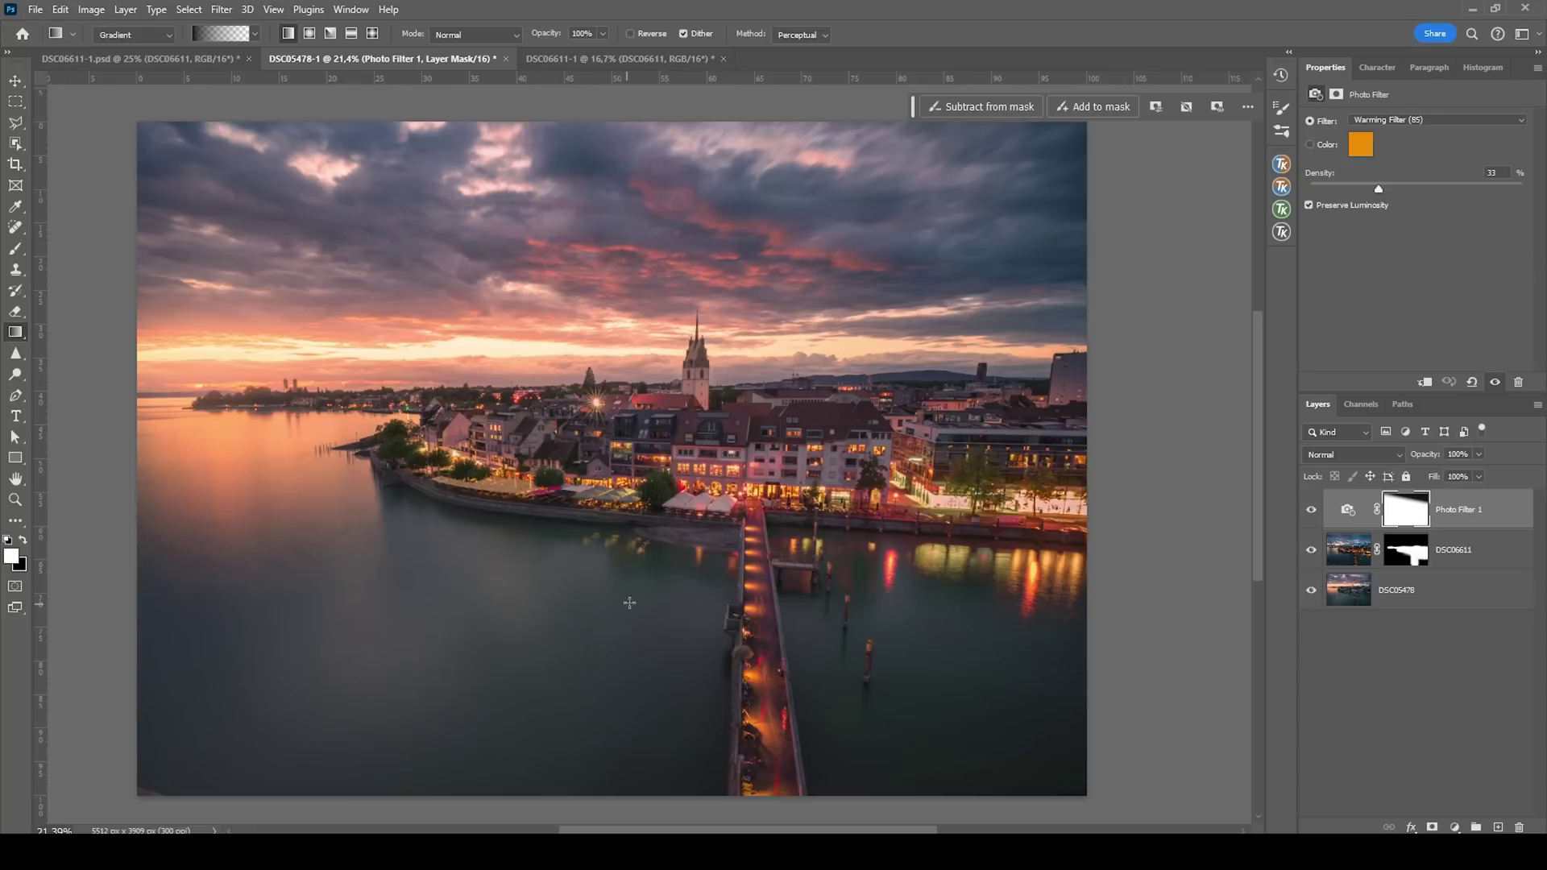
{"action": "left_click_drag", "start_coordinate": [637, 630], "coordinate": [631, 407]}
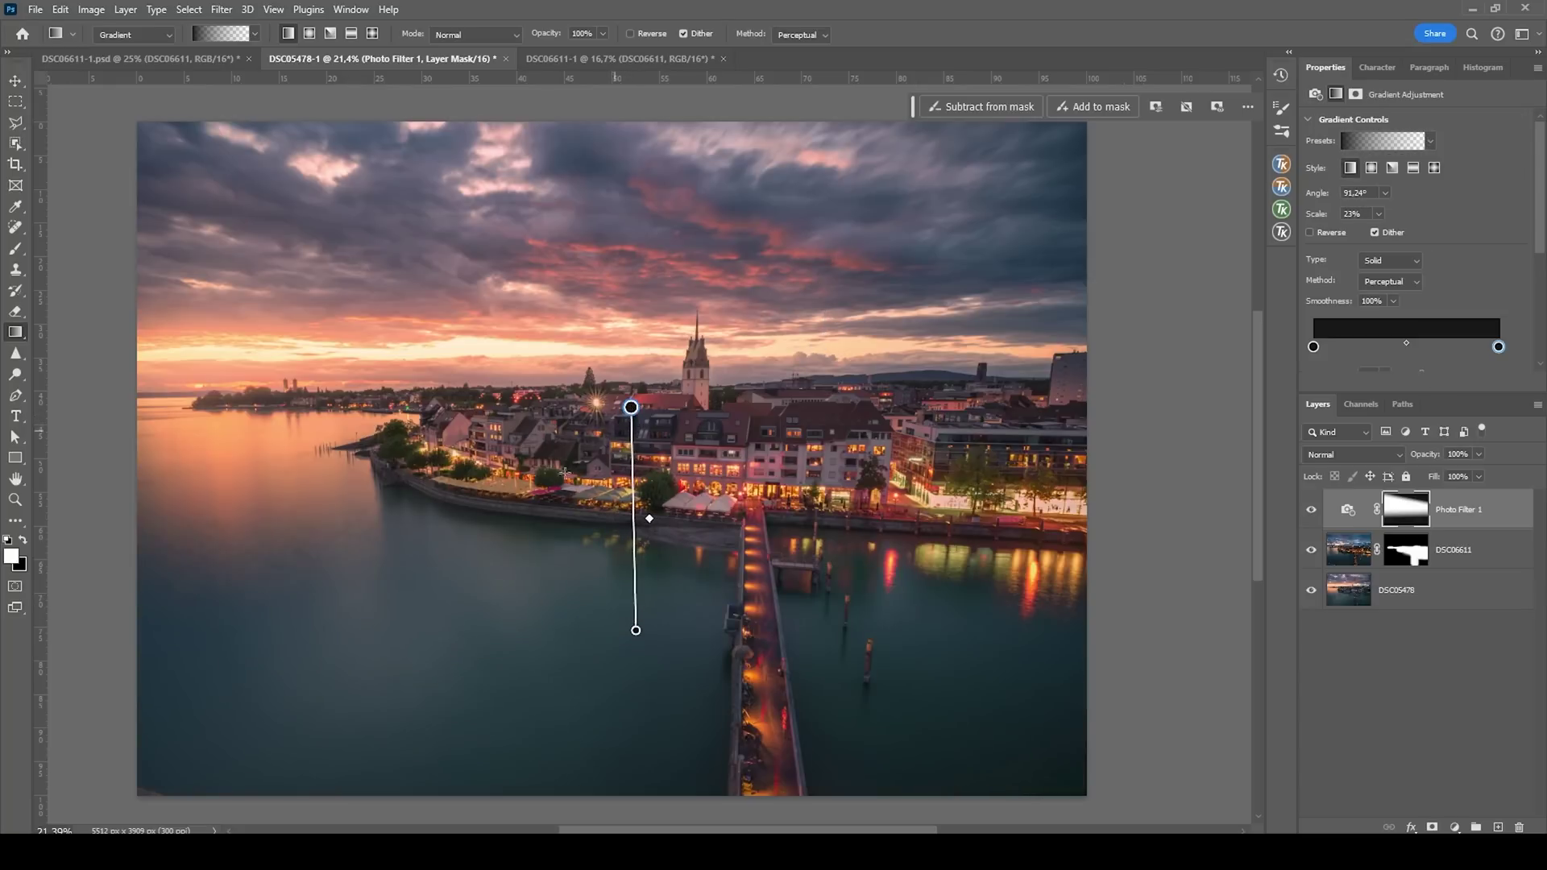
{"action": "left_click_drag", "start_coordinate": [358, 579], "coordinate": [397, 421]}
- Compare the warming on and off, then stamp all visible layers into a new Layer 1
{"action": "left_click", "coordinate": [1310, 510]}
{"action": "left_click", "coordinate": [1311, 510]}
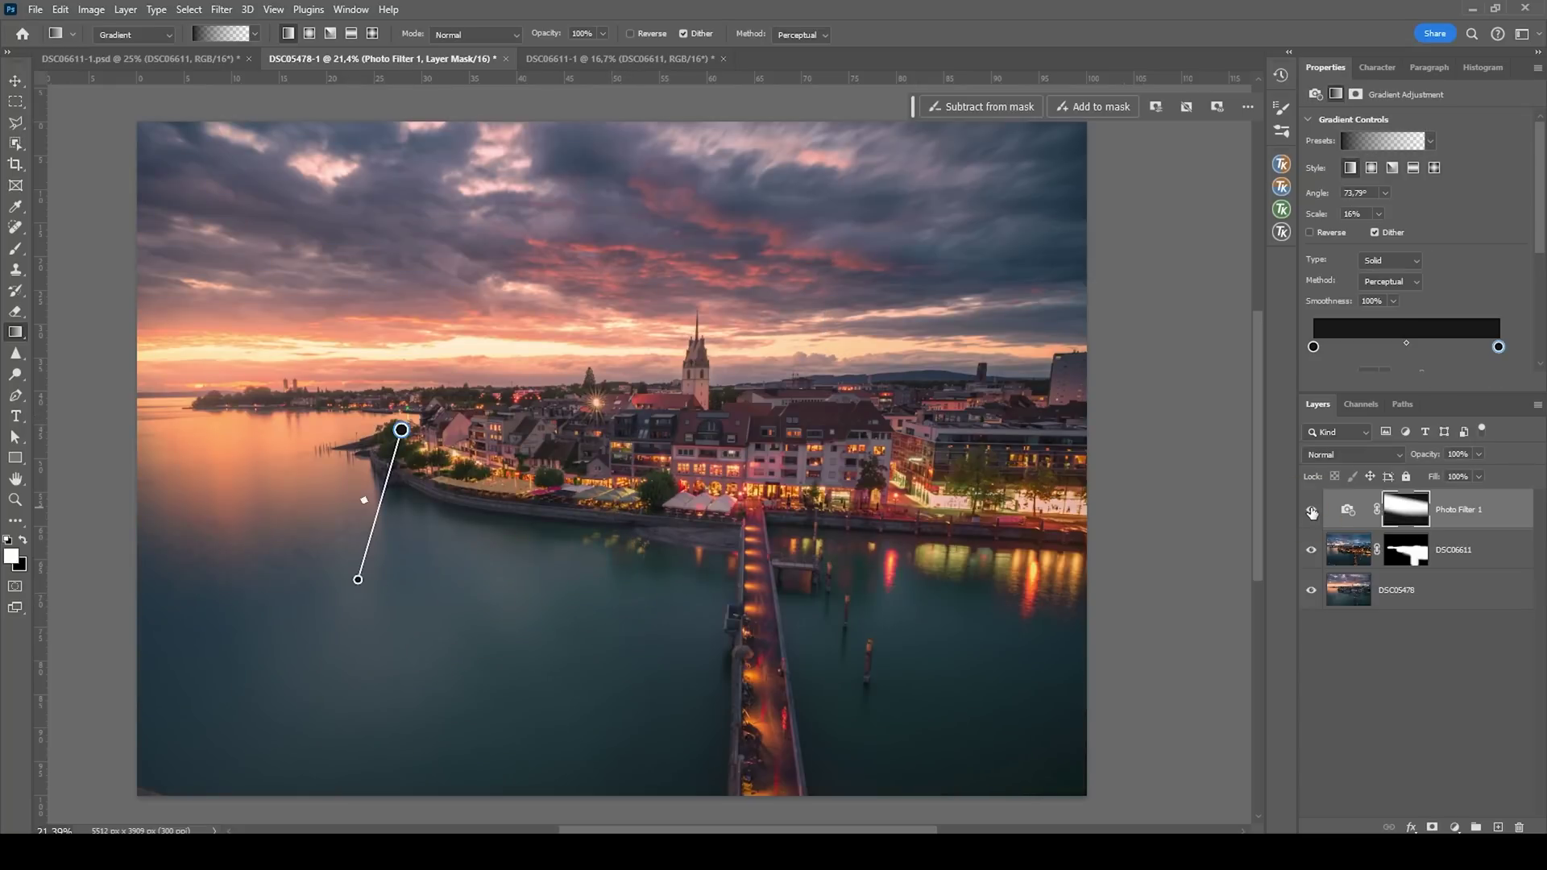
{"action": "left_click", "coordinate": [1311, 509]}
{"action": "left_click", "coordinate": [1312, 513]}
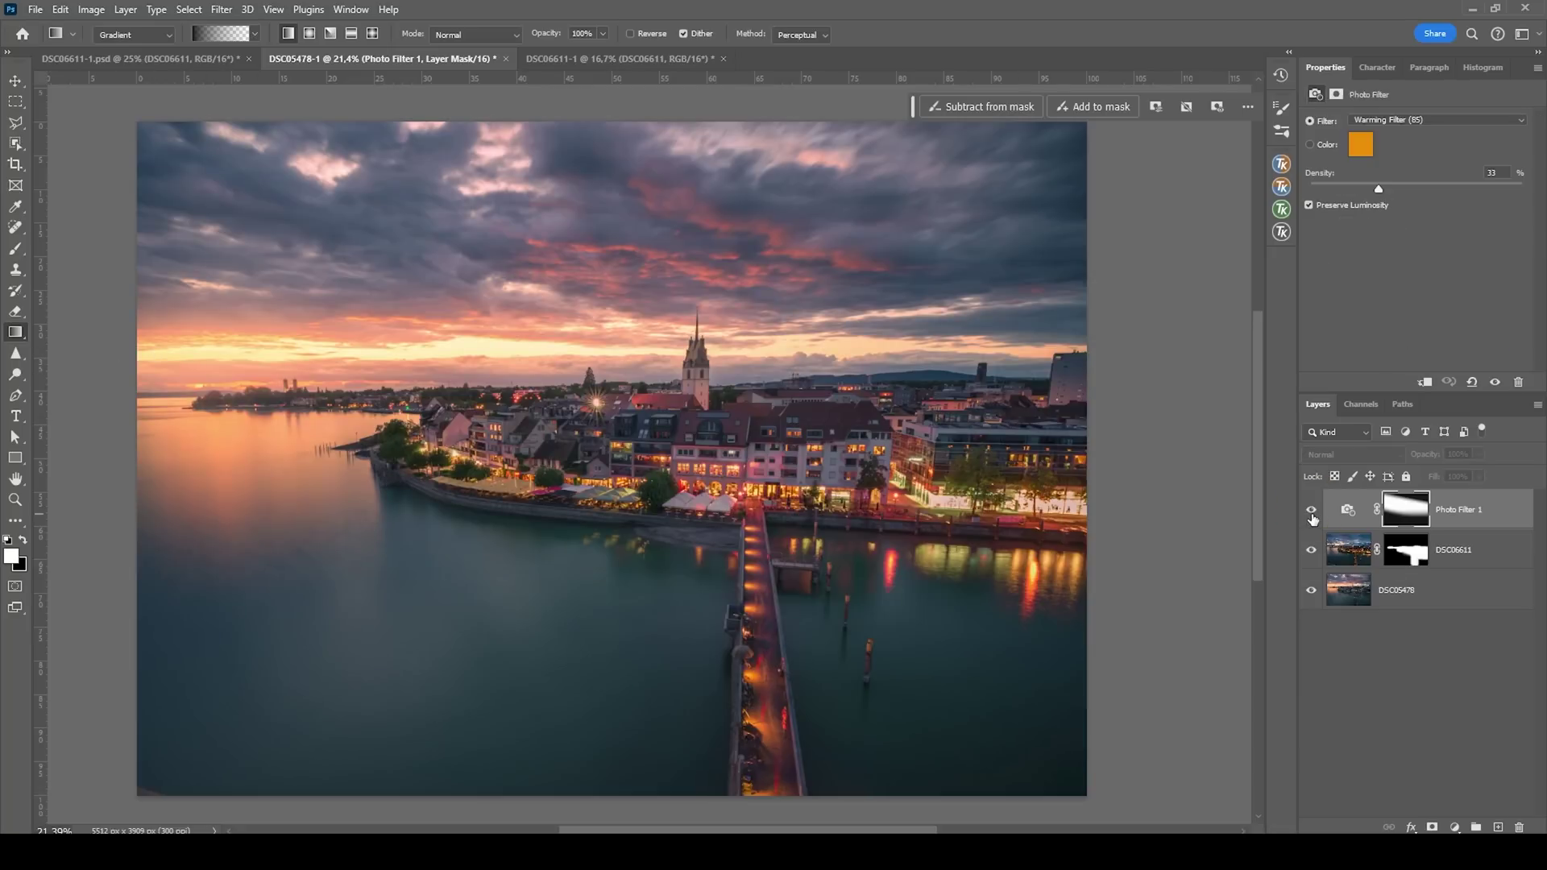
{"action": "left_click", "coordinate": [1312, 512]}
{"action": "left_click", "coordinate": [1311, 512]}
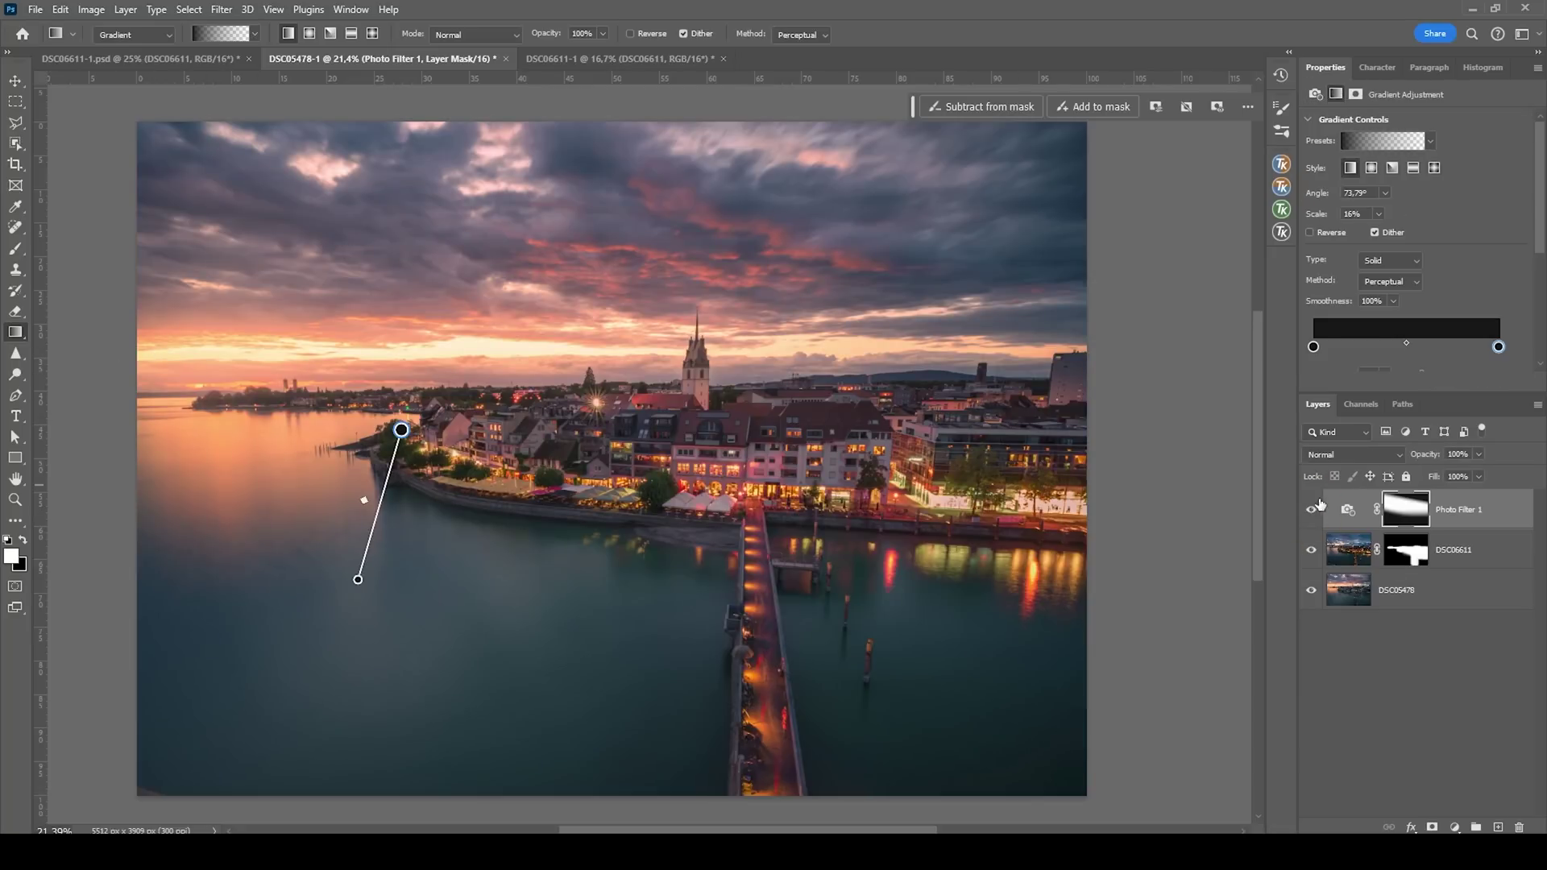
{"action": "left_click", "coordinate": [1312, 514]}
{"action": "left_click", "coordinate": [1311, 514]}
{"action": "key", "text": "v"}
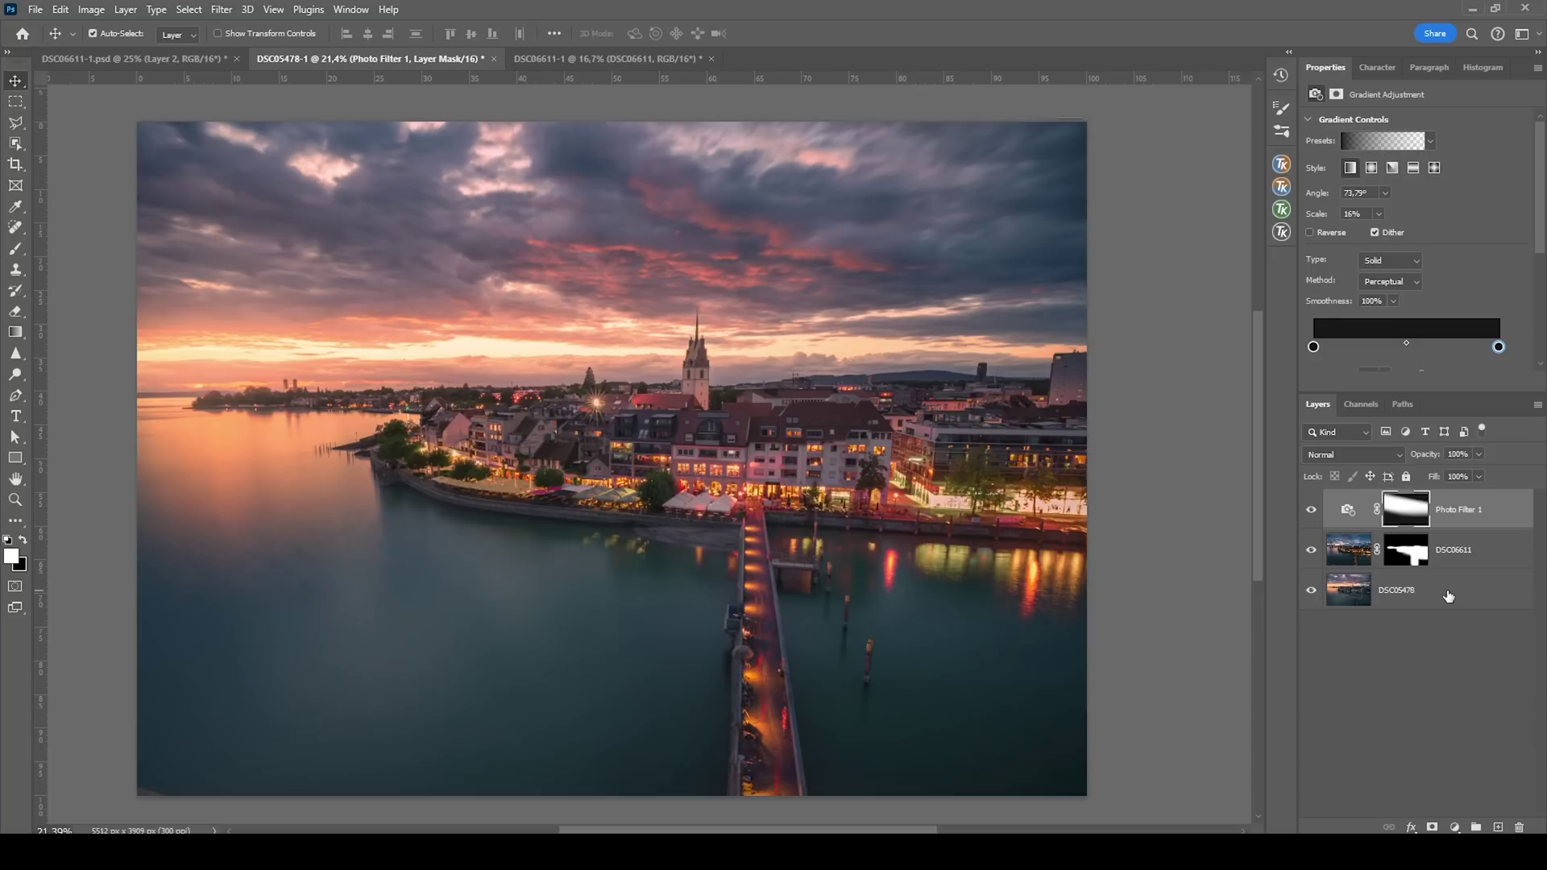
{"action": "key", "text": "ctrl+shift+alt+e"}
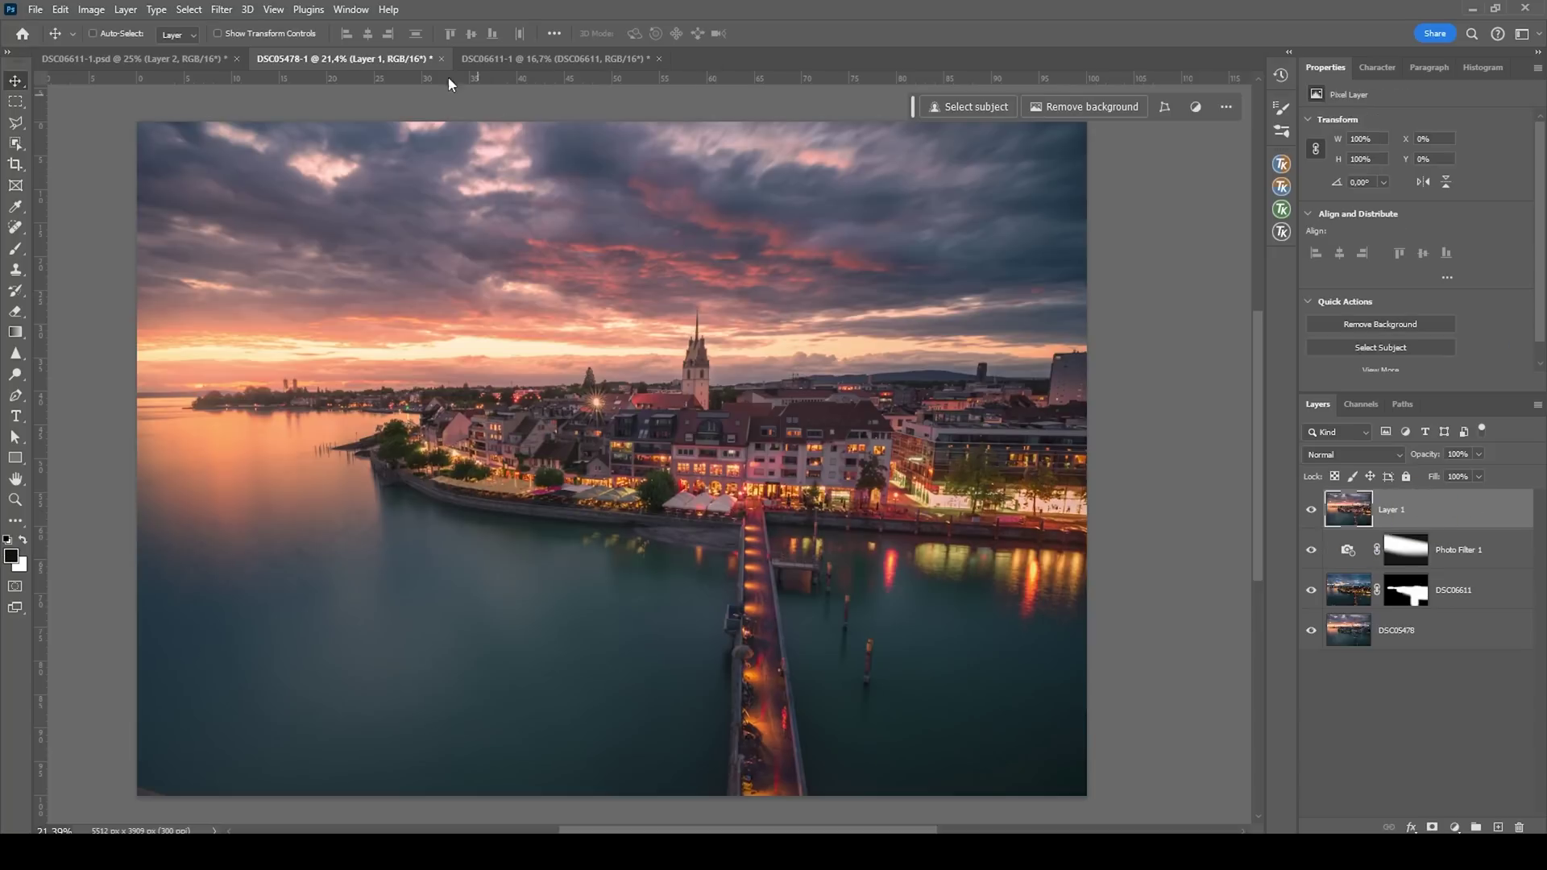
- Apply a Gaussian Blur of 30.4 px radius to Layer 1
{"action": "left_click", "coordinate": [221, 9]}
{"action": "mouse_move", "coordinate": [311, 219]}
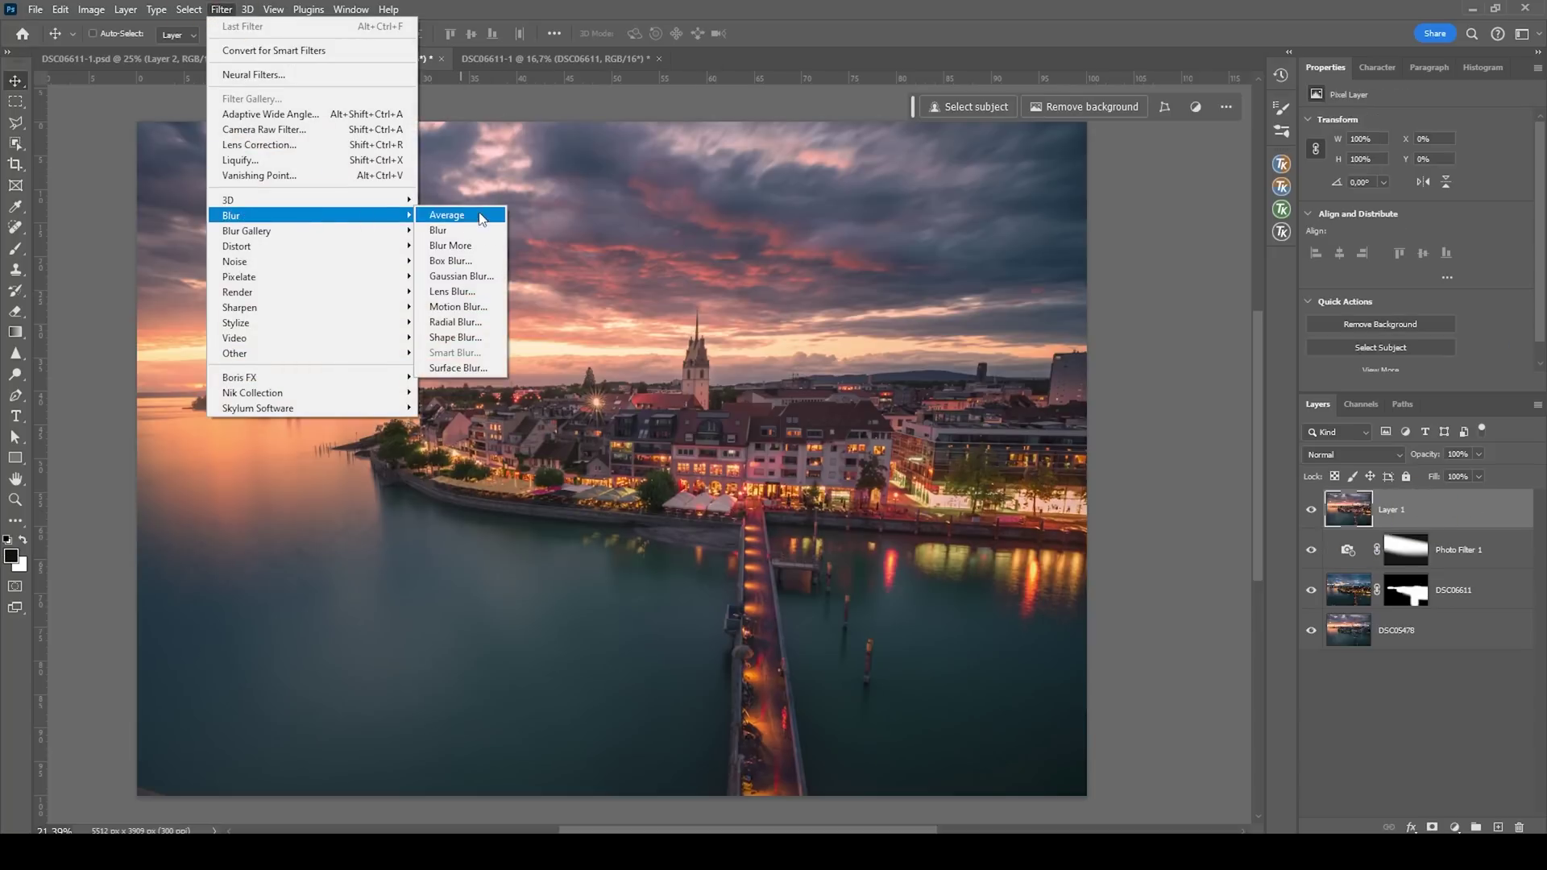
{"action": "left_click", "coordinate": [463, 276]}
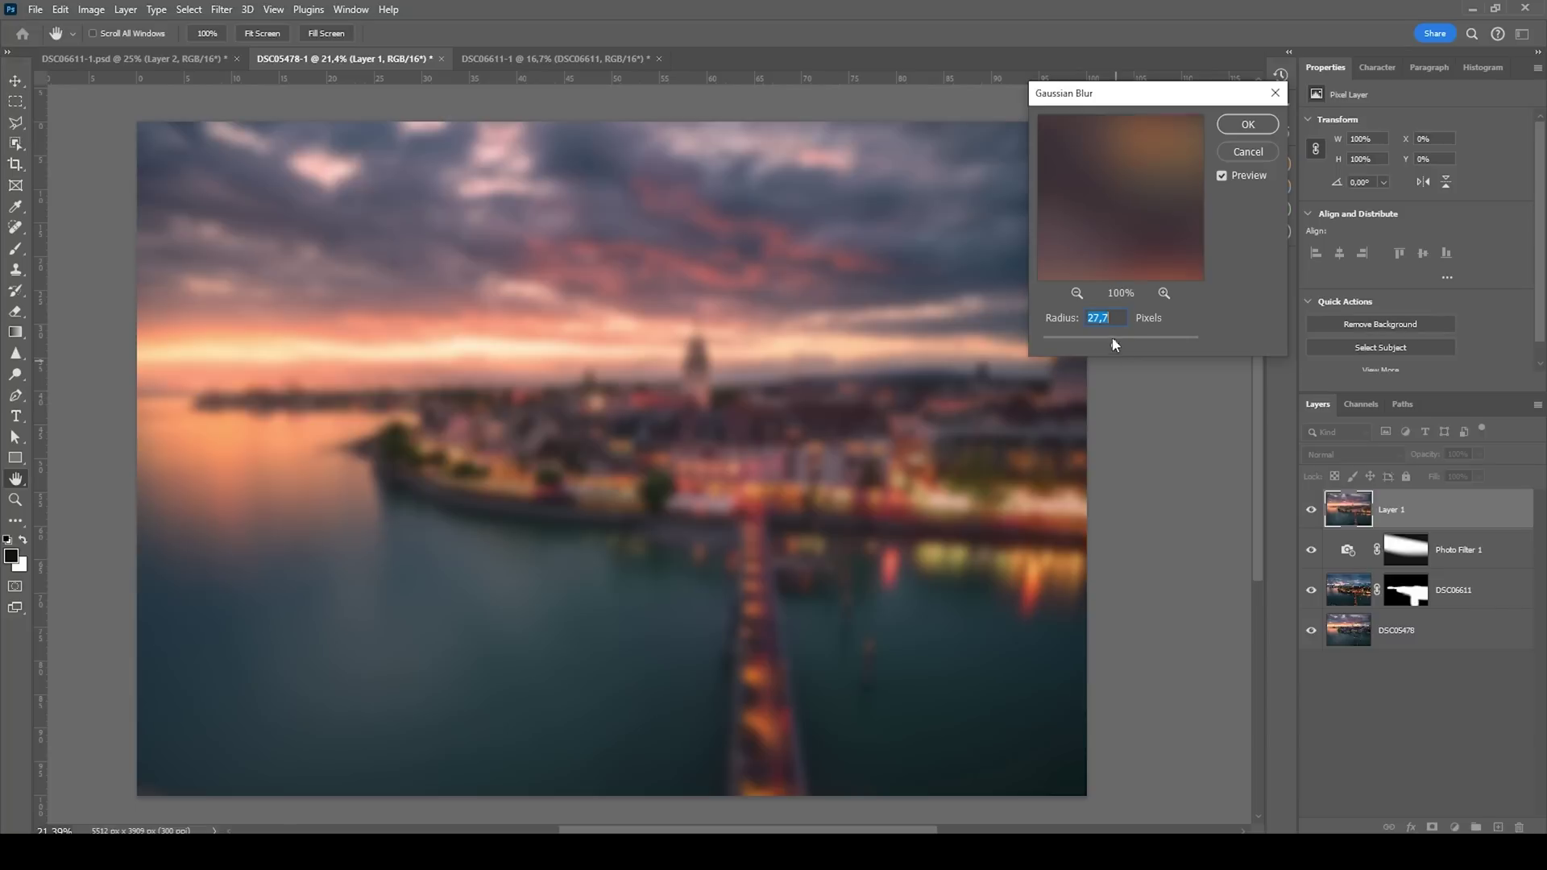
{"action": "left_click_drag", "start_coordinate": [1117, 348], "coordinate": [1117, 345]}
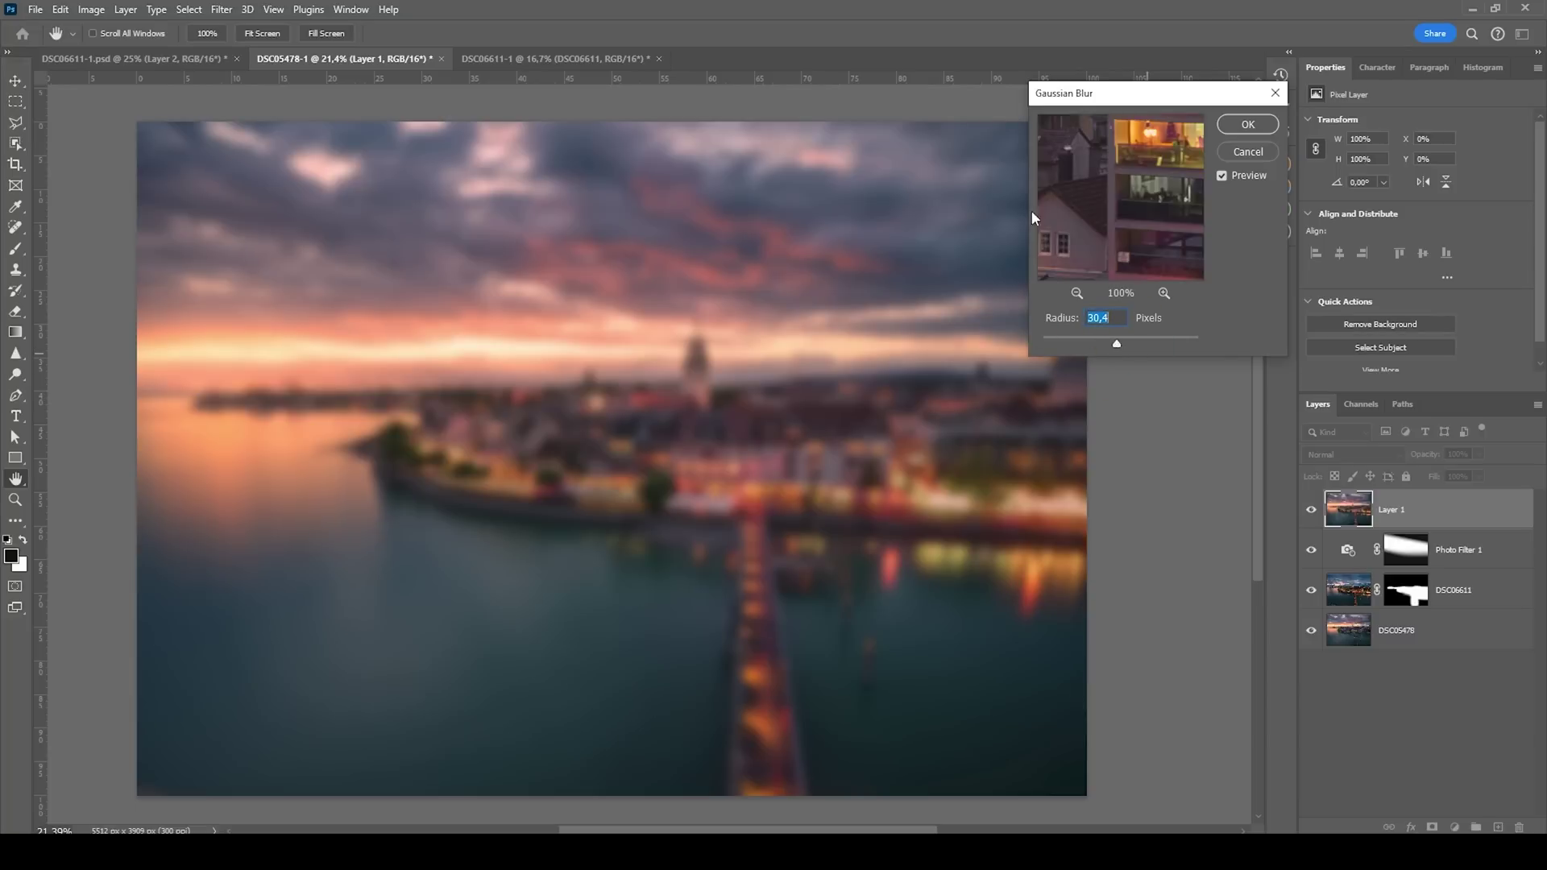
{"action": "left_click", "coordinate": [1241, 126]}
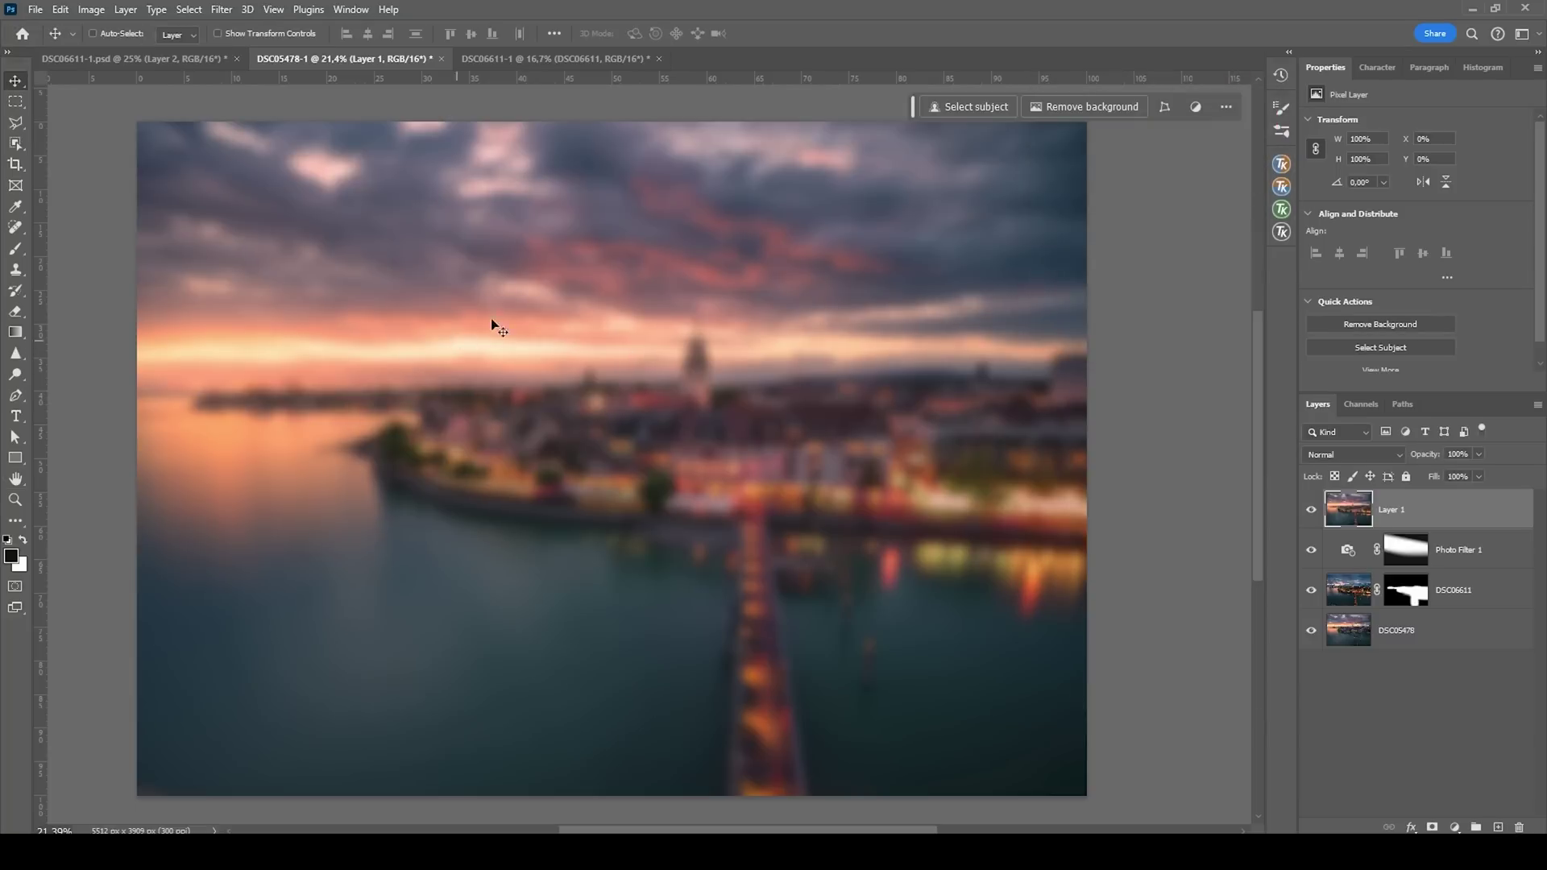
- Fade the Gaussian Blur to Lighten mode at about 28% opacity
{"action": "left_click", "coordinate": [60, 9]}
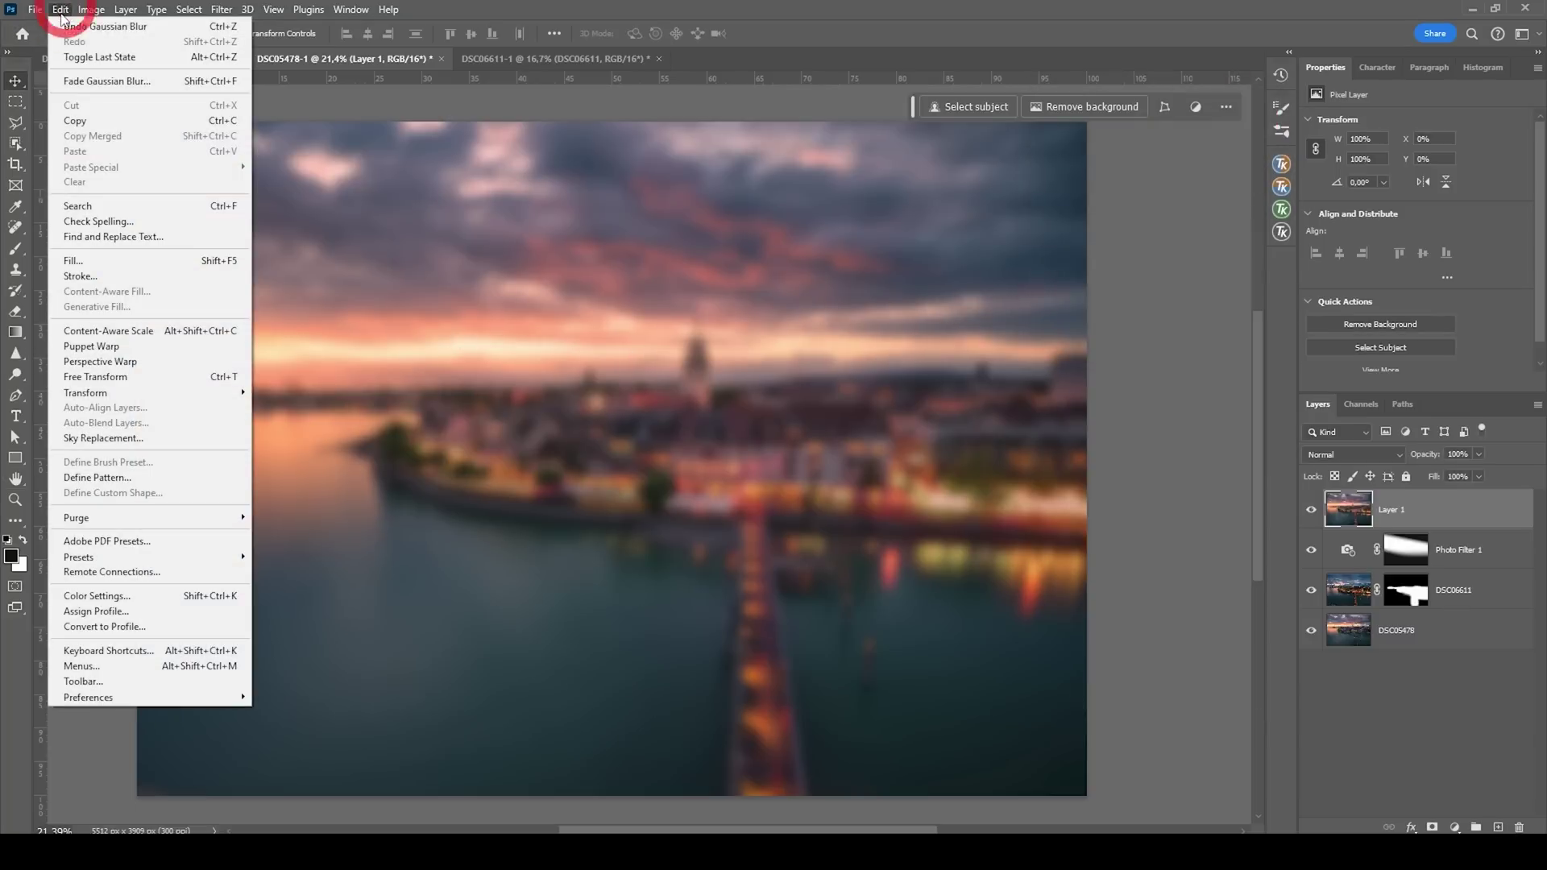
{"action": "left_click", "coordinate": [89, 82]}
{"action": "left_click", "coordinate": [1068, 226]}
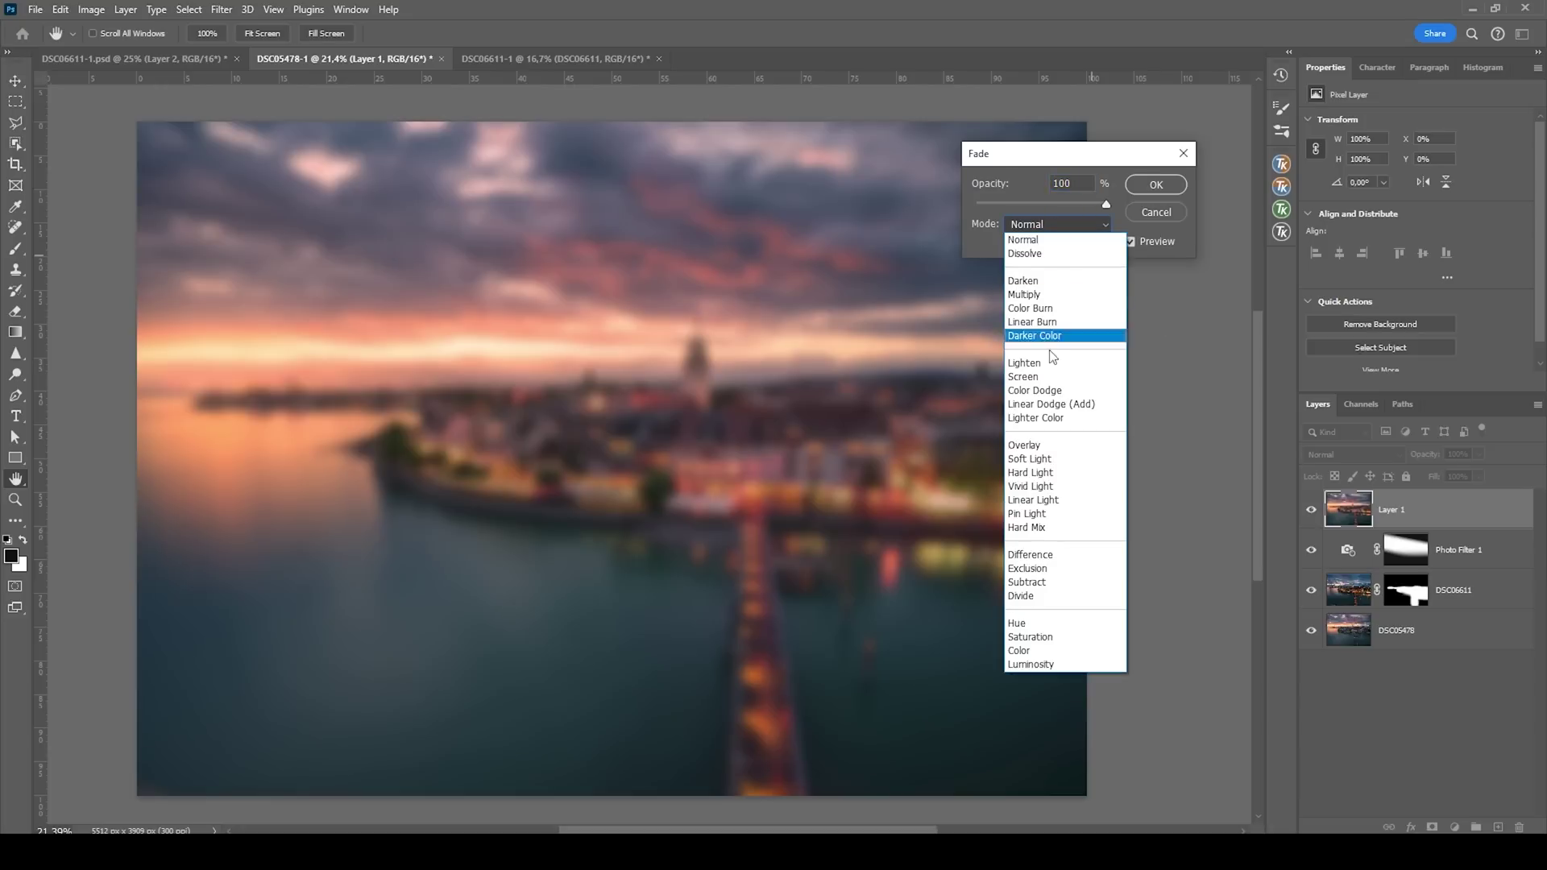
{"action": "left_click", "coordinate": [1043, 368]}
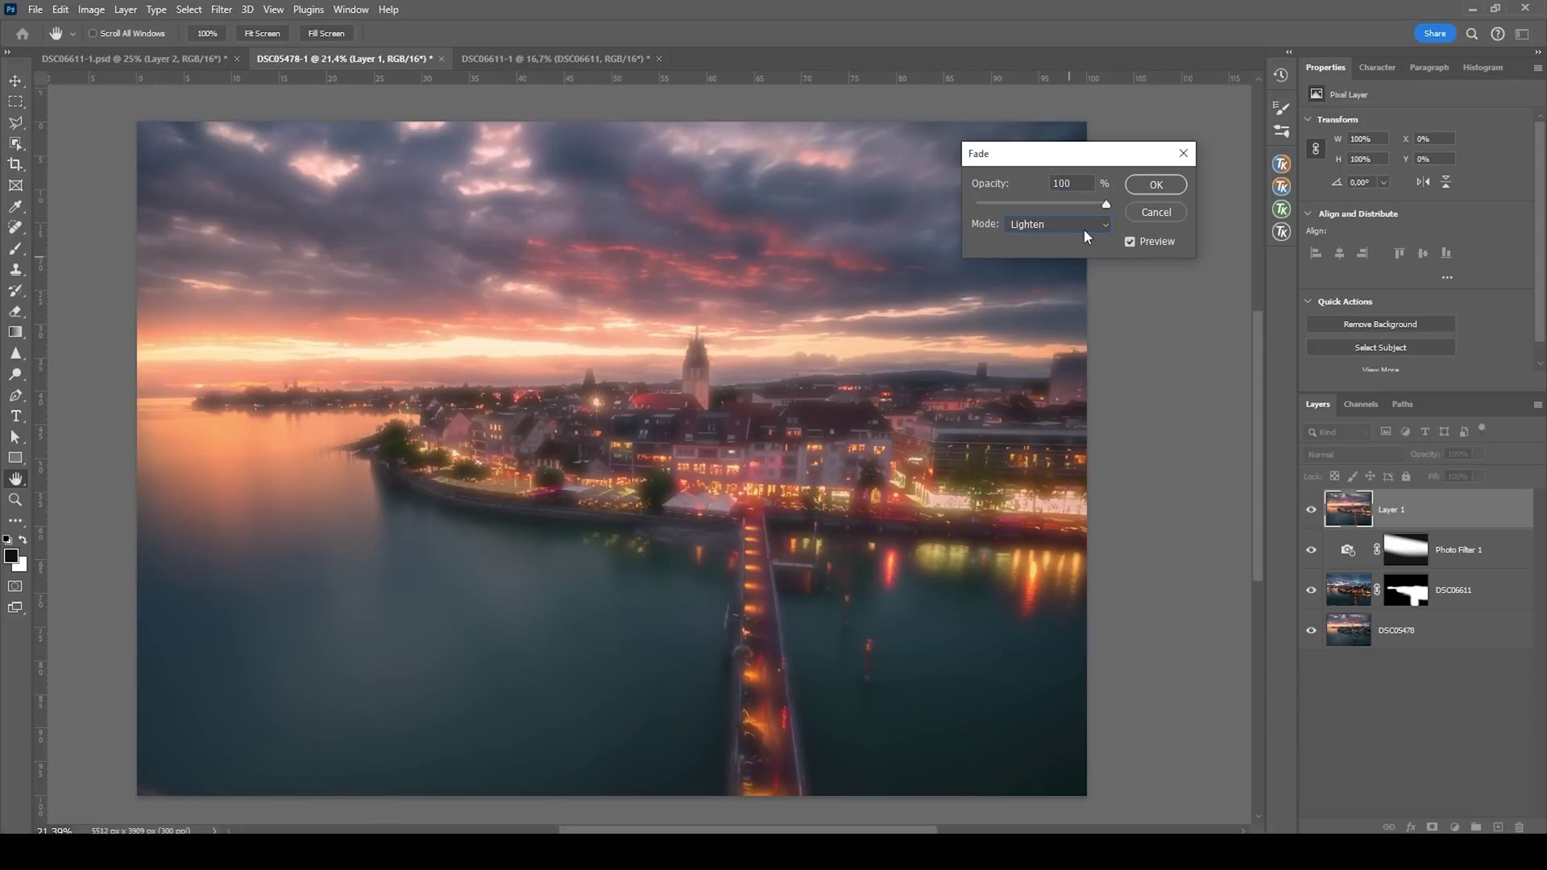
{"action": "left_click_drag", "start_coordinate": [1102, 205], "coordinate": [1013, 205]}
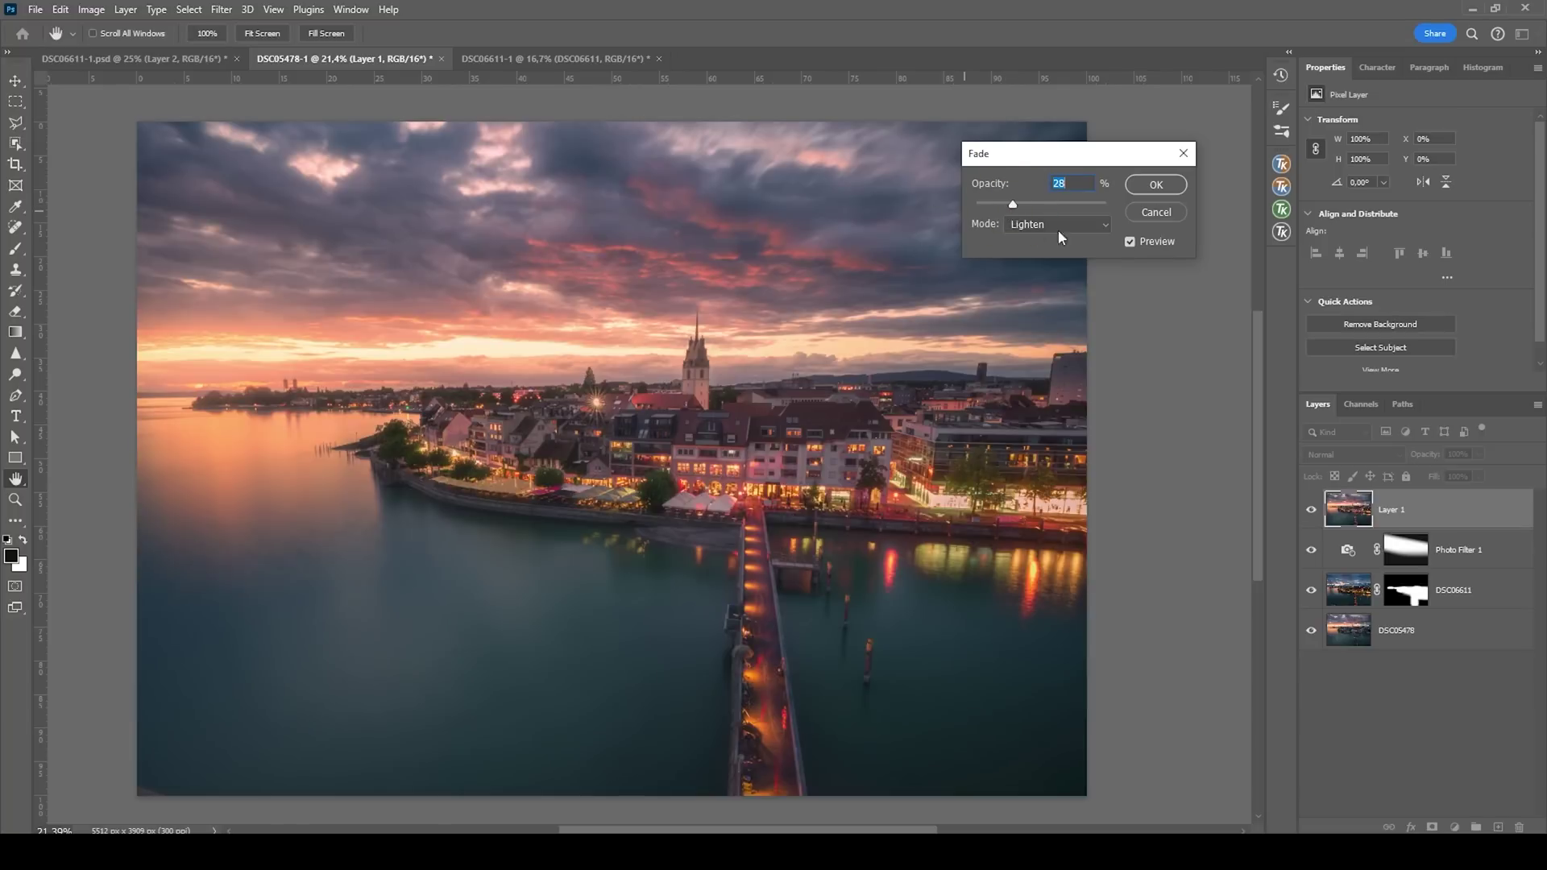
{"action": "left_click", "coordinate": [1155, 185]}
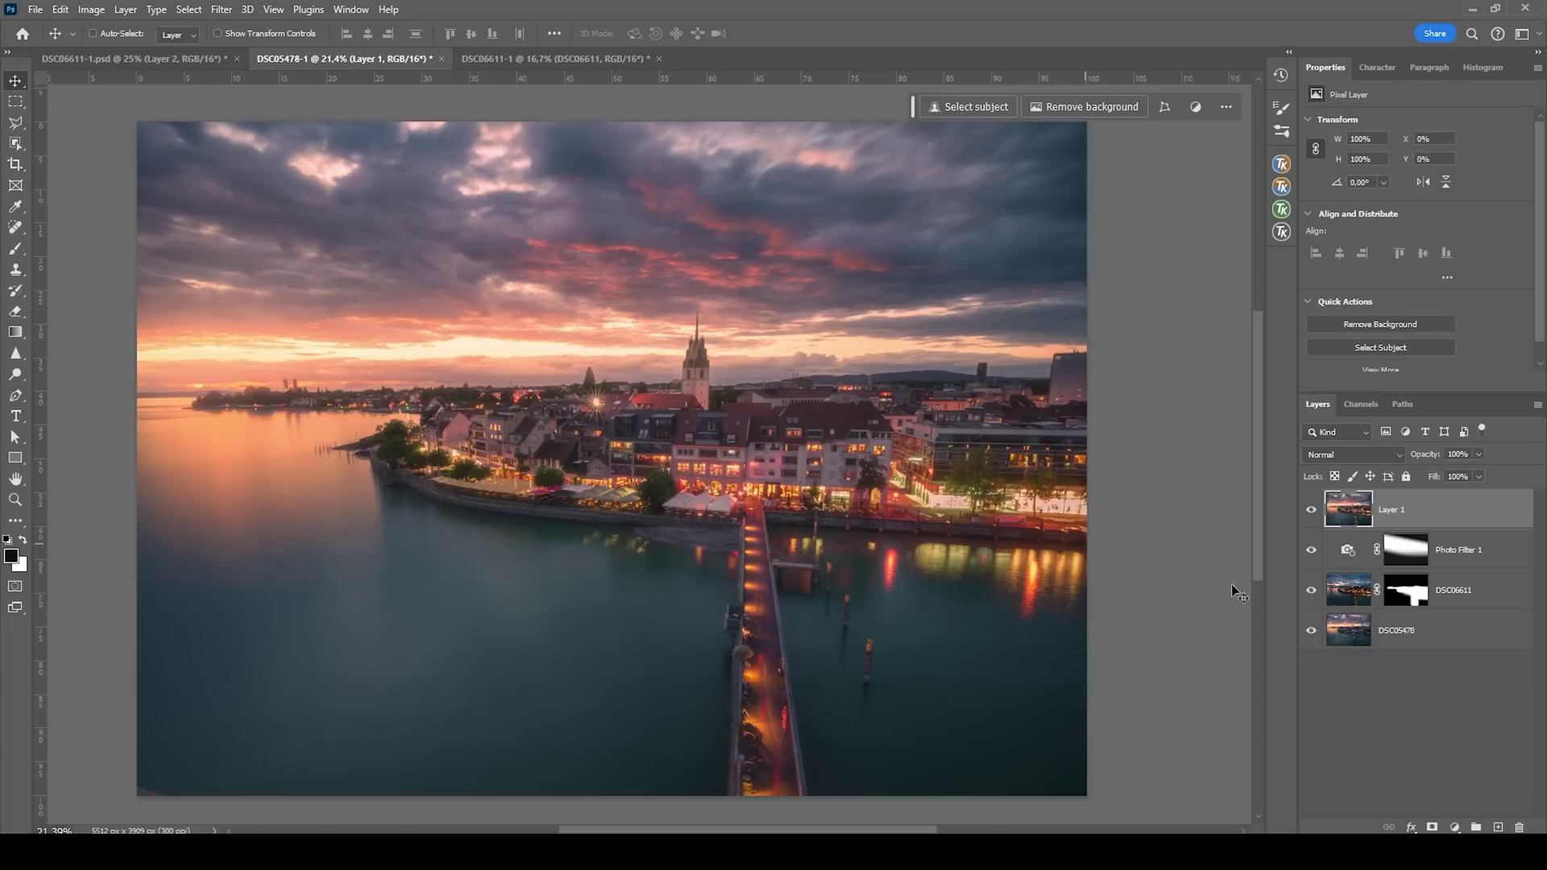
- Give Layer 1 a Blend If setting, splitting the current-layer black slider to 0/161
{"action": "right_click", "coordinate": [1399, 515]}
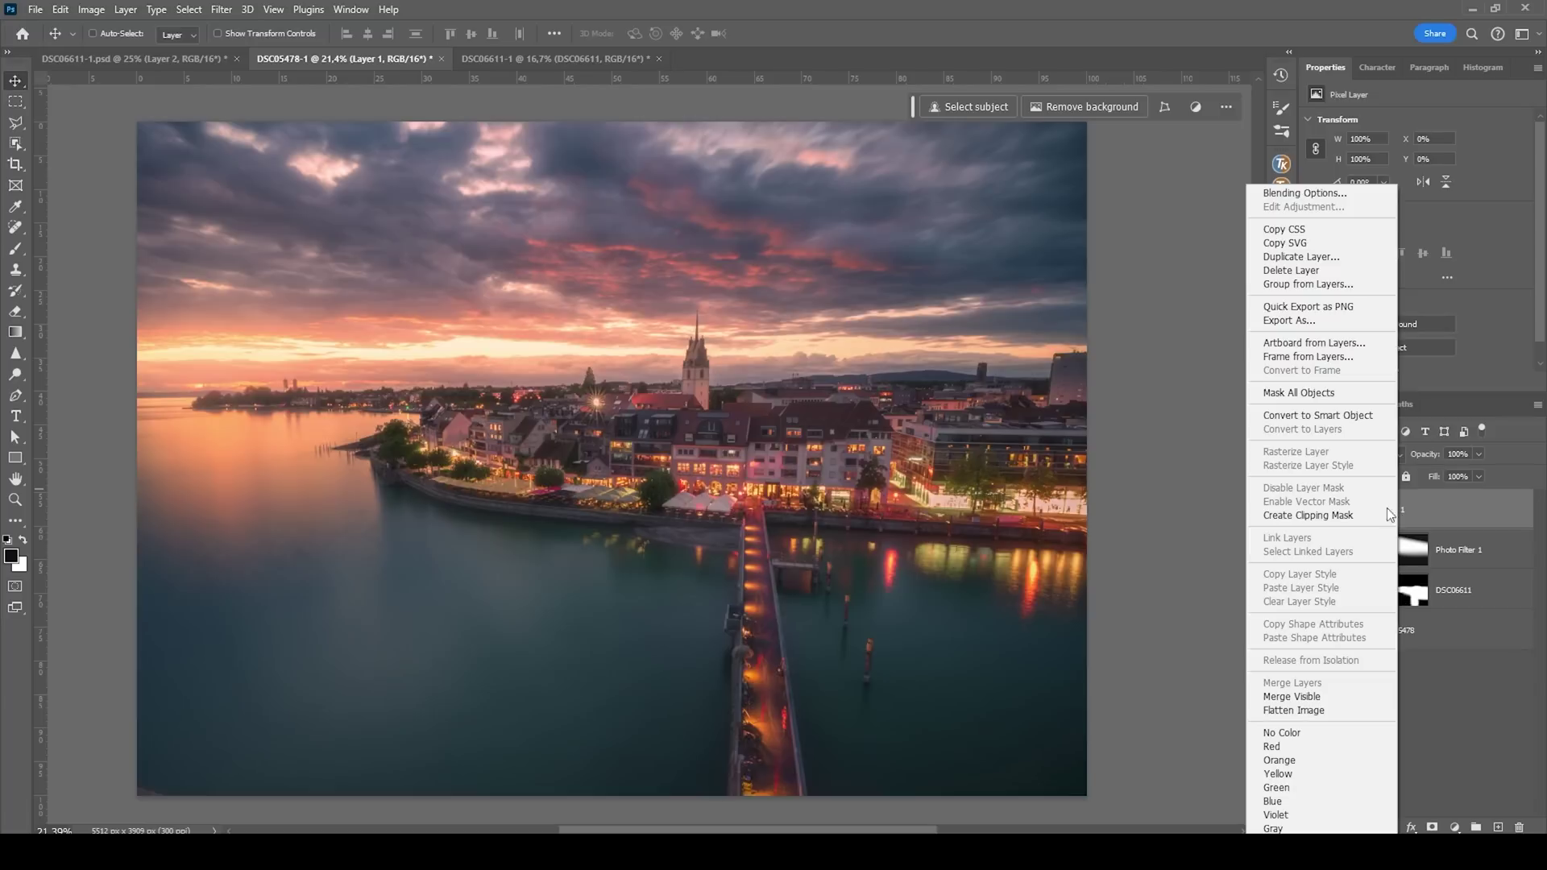
{"action": "left_click", "coordinate": [1287, 194]}
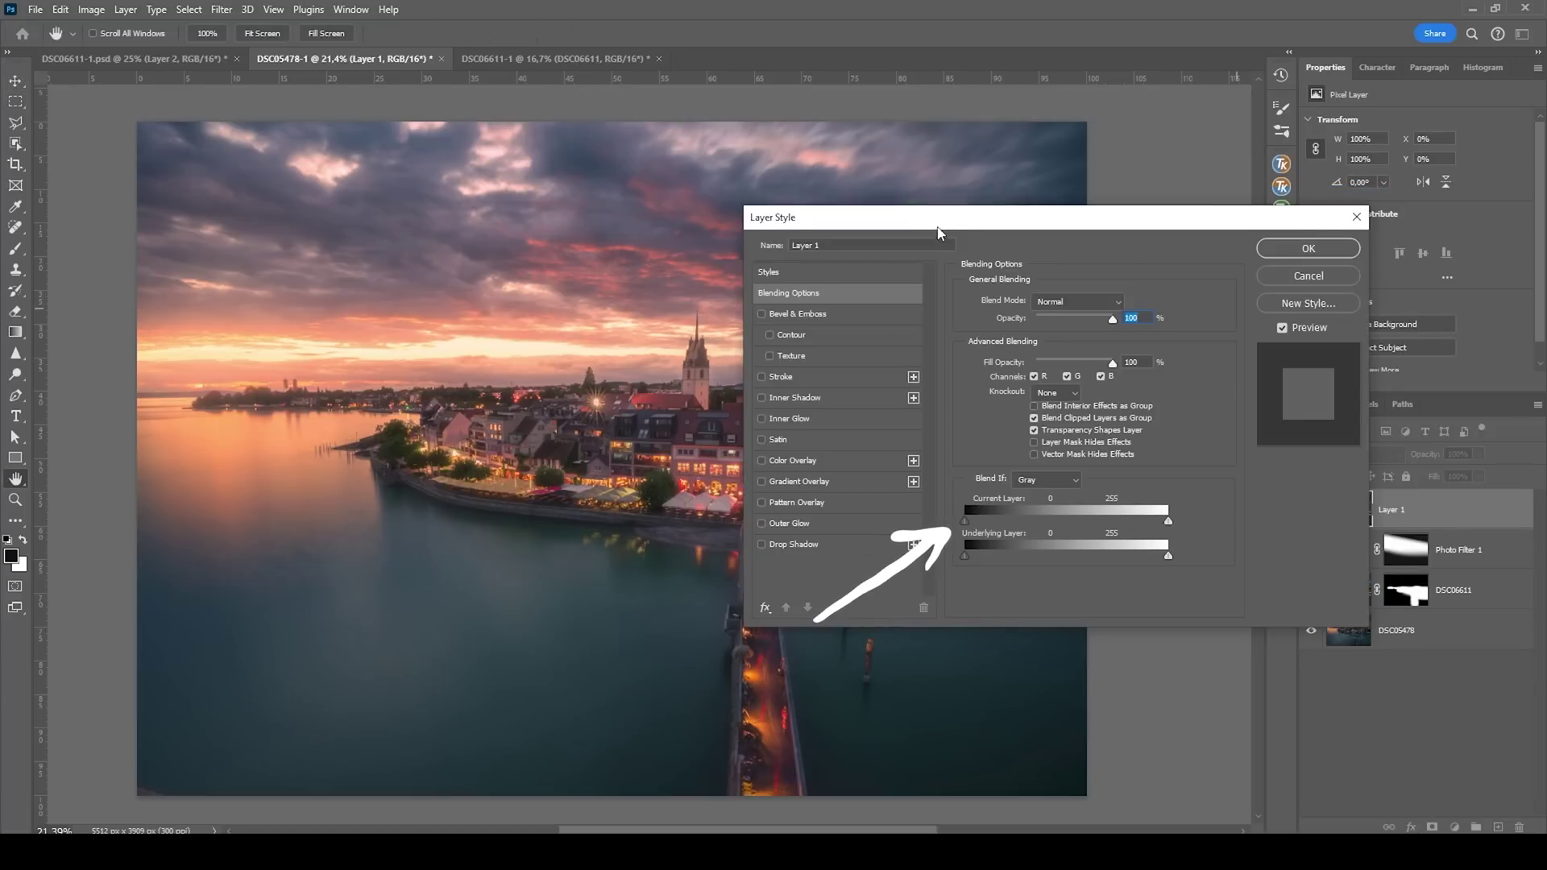
{"action": "left_click_drag", "start_coordinate": [943, 226], "coordinate": [975, 228]}
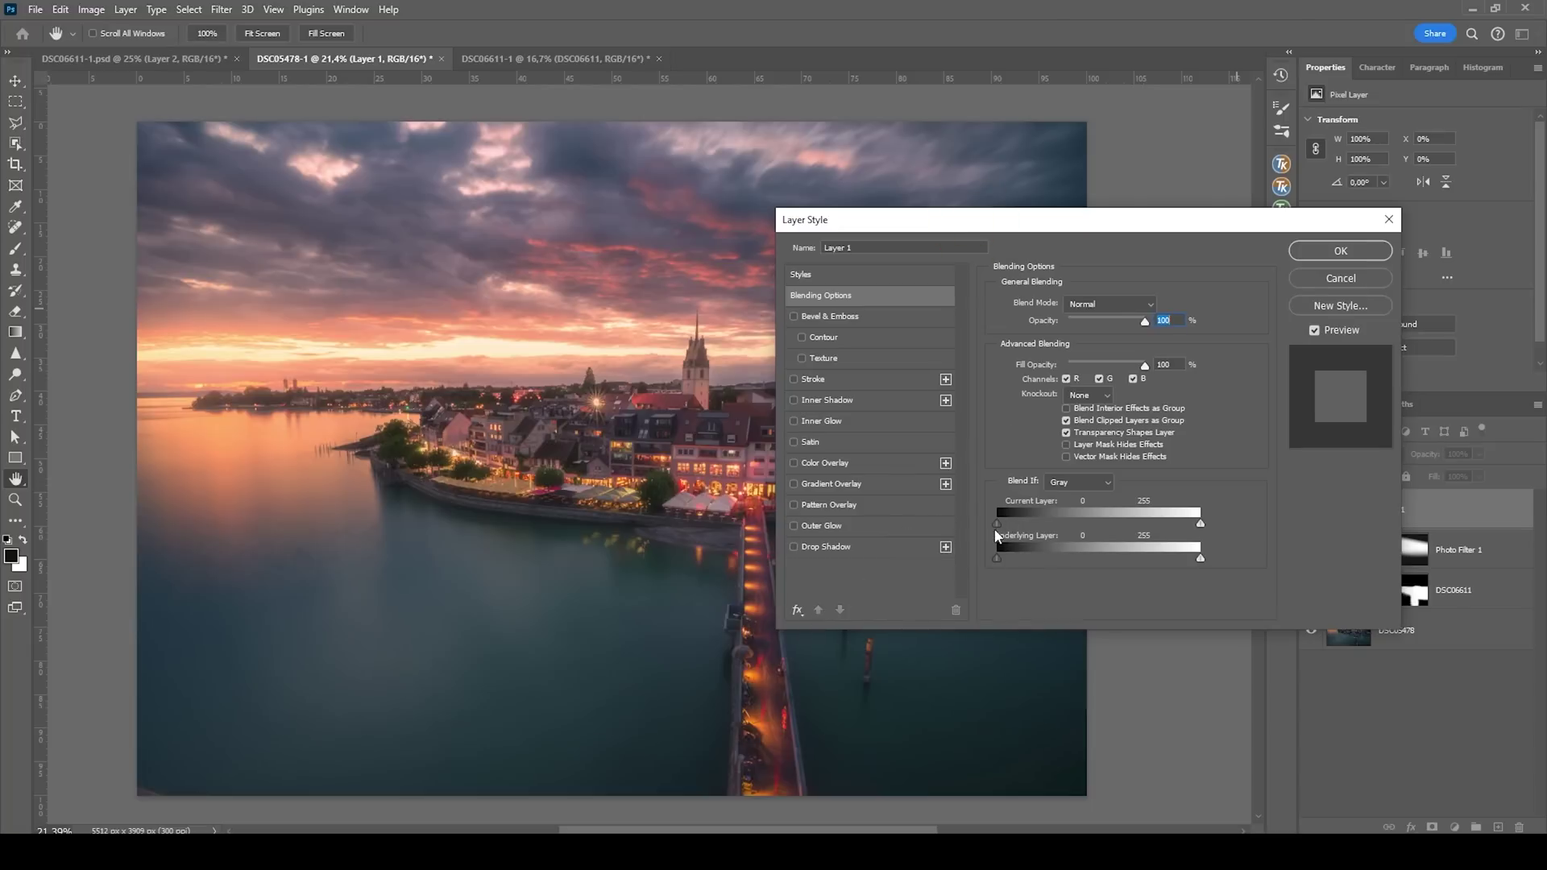
{"action": "key", "text": "alt"}
{"action": "left_click_drag", "start_coordinate": [1008, 531], "coordinate": [1030, 535]}
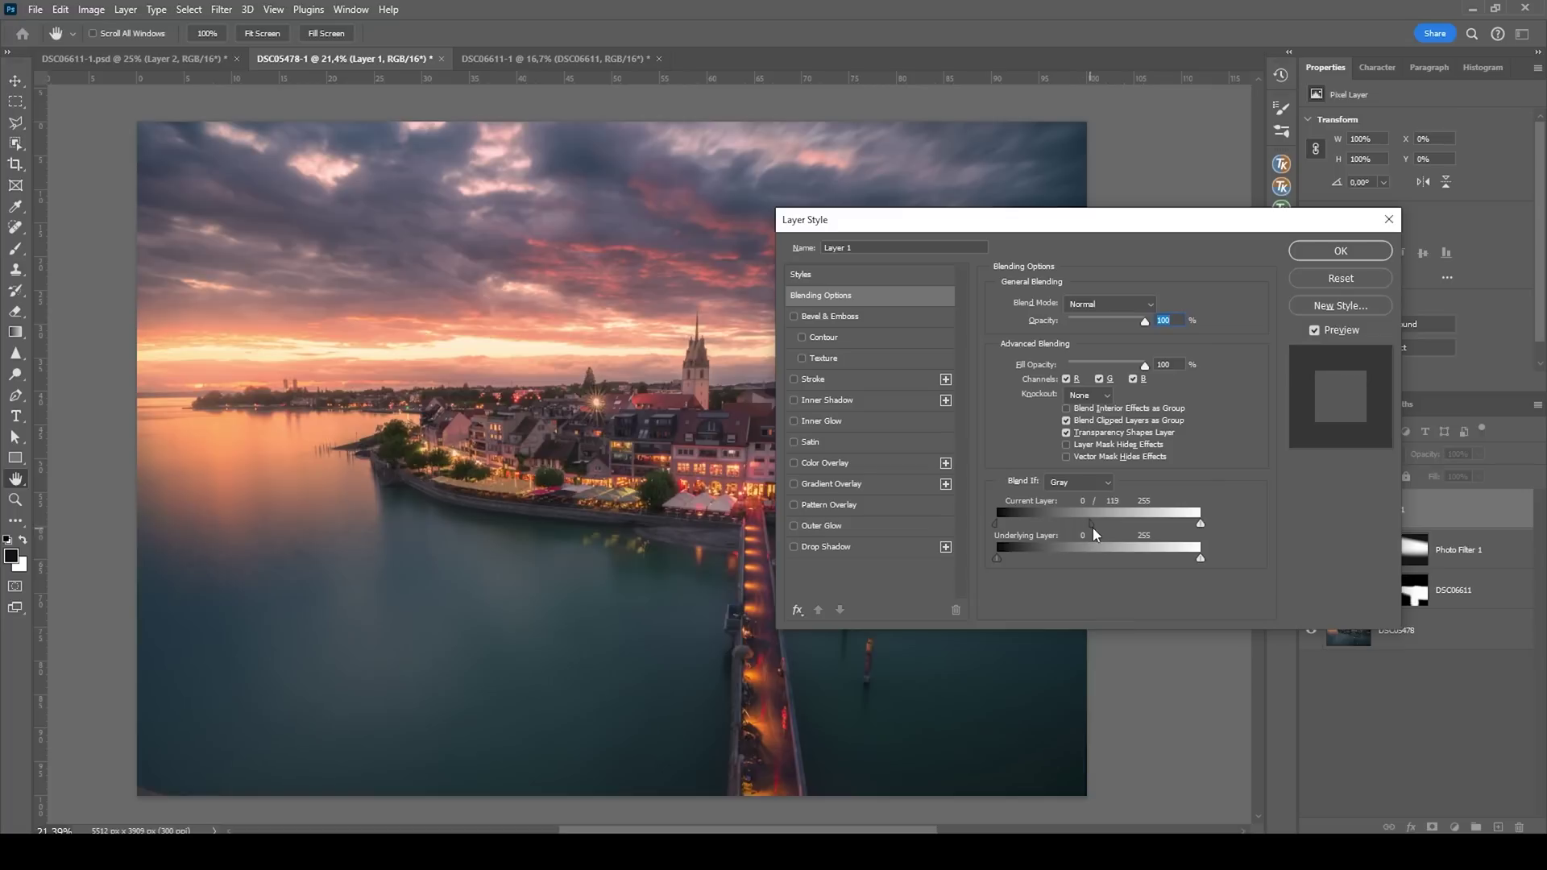
{"action": "left_click_drag", "start_coordinate": [1101, 527], "coordinate": [1114, 532]}
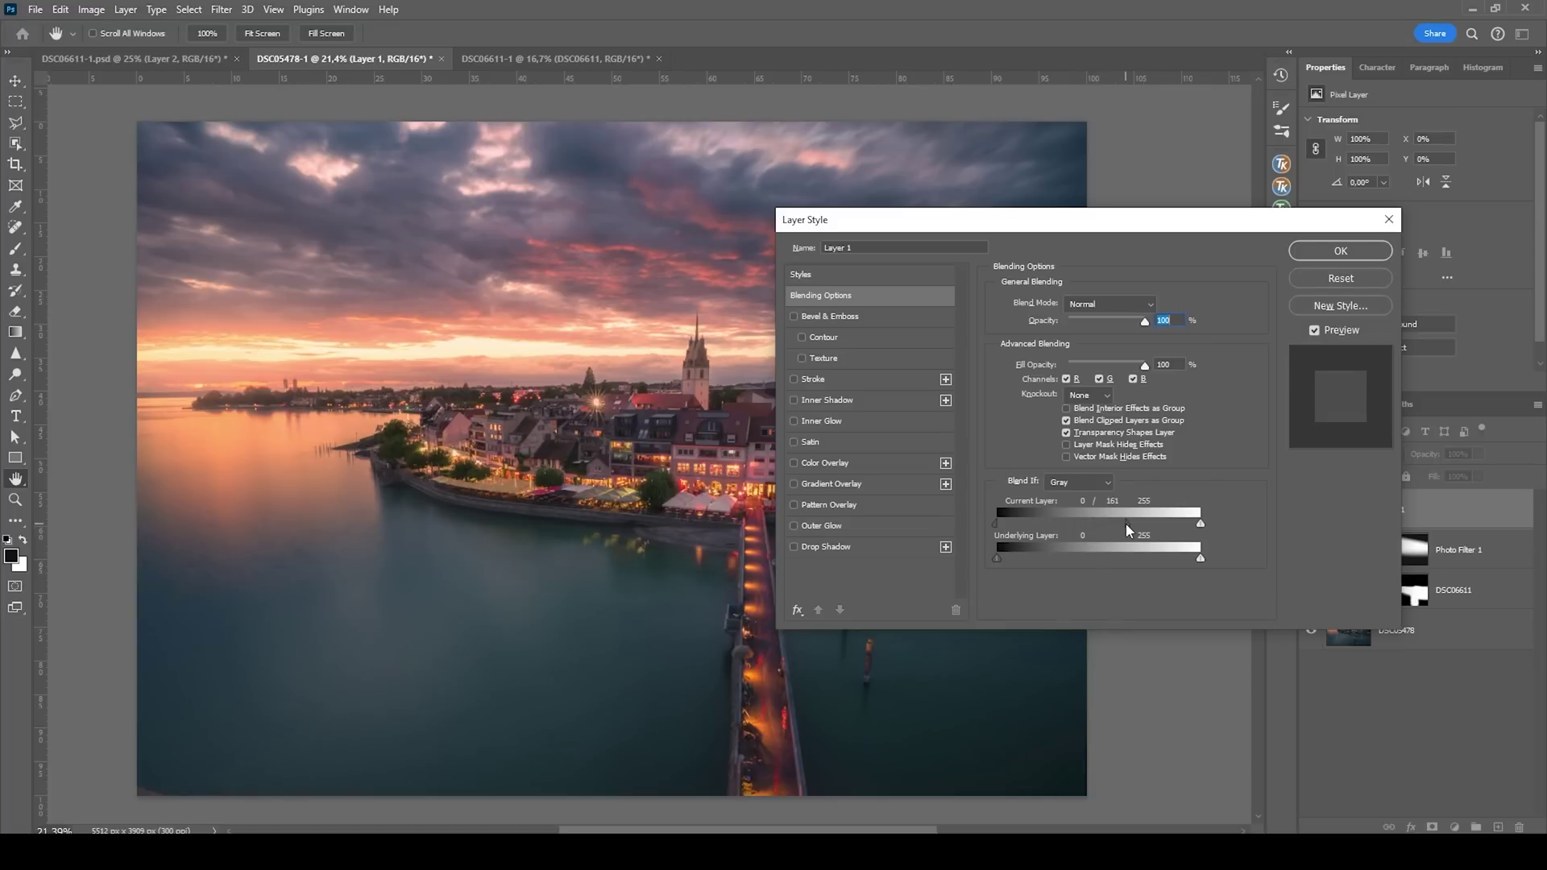
{"action": "left_click", "coordinate": [1379, 251]}
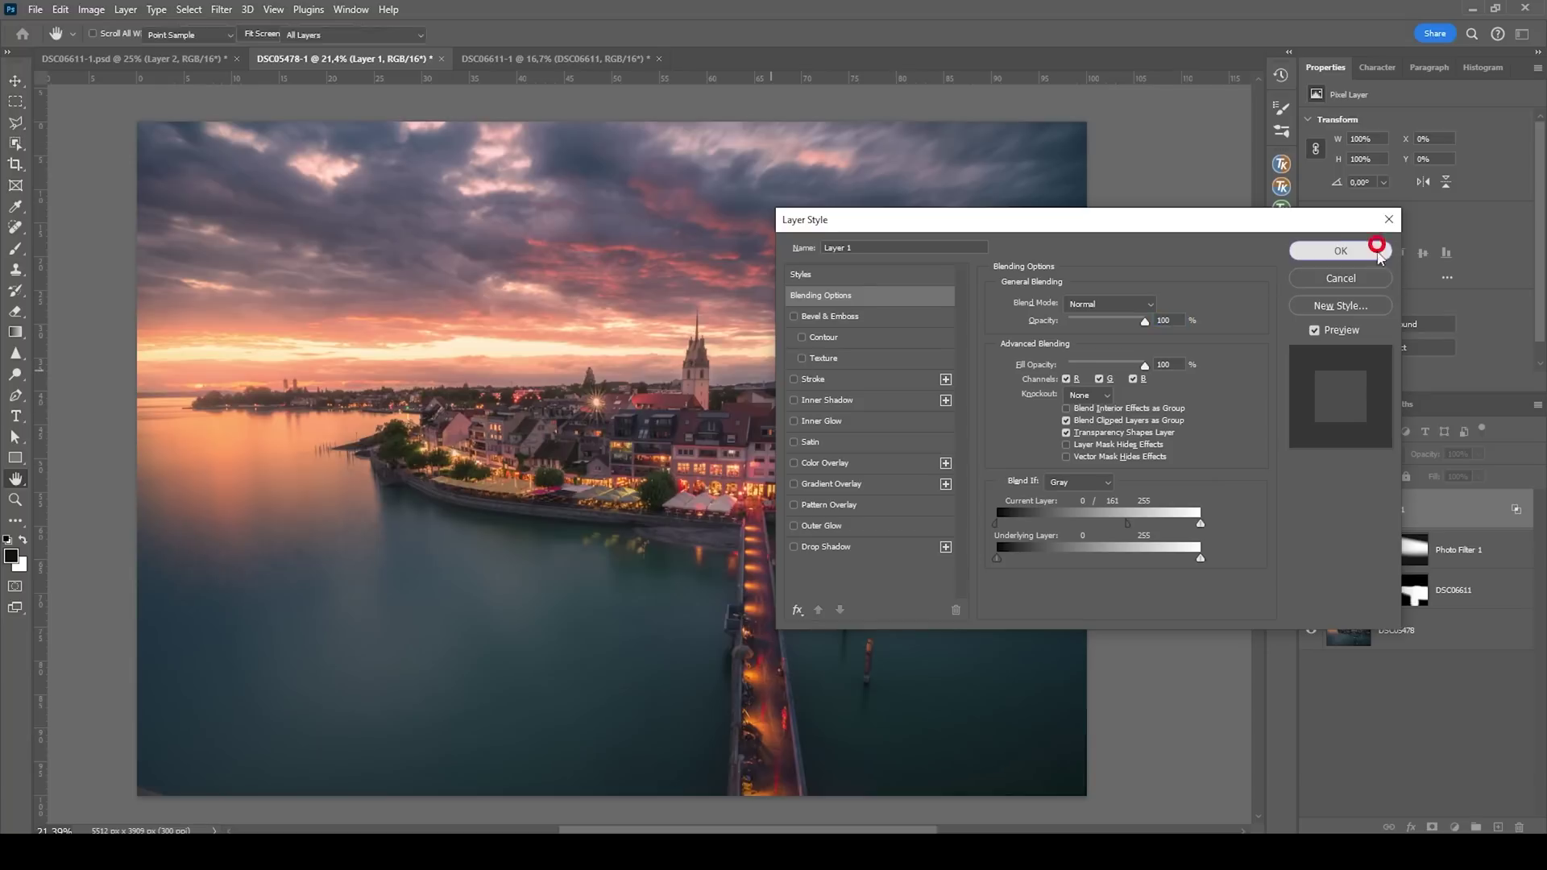
- Toggle Layer 1's visibility to compare the photo with and without the glow
{"action": "left_click", "coordinate": [1311, 510]}
{"action": "left_click", "coordinate": [1310, 510]}
{"action": "left_click", "coordinate": [1310, 510]}
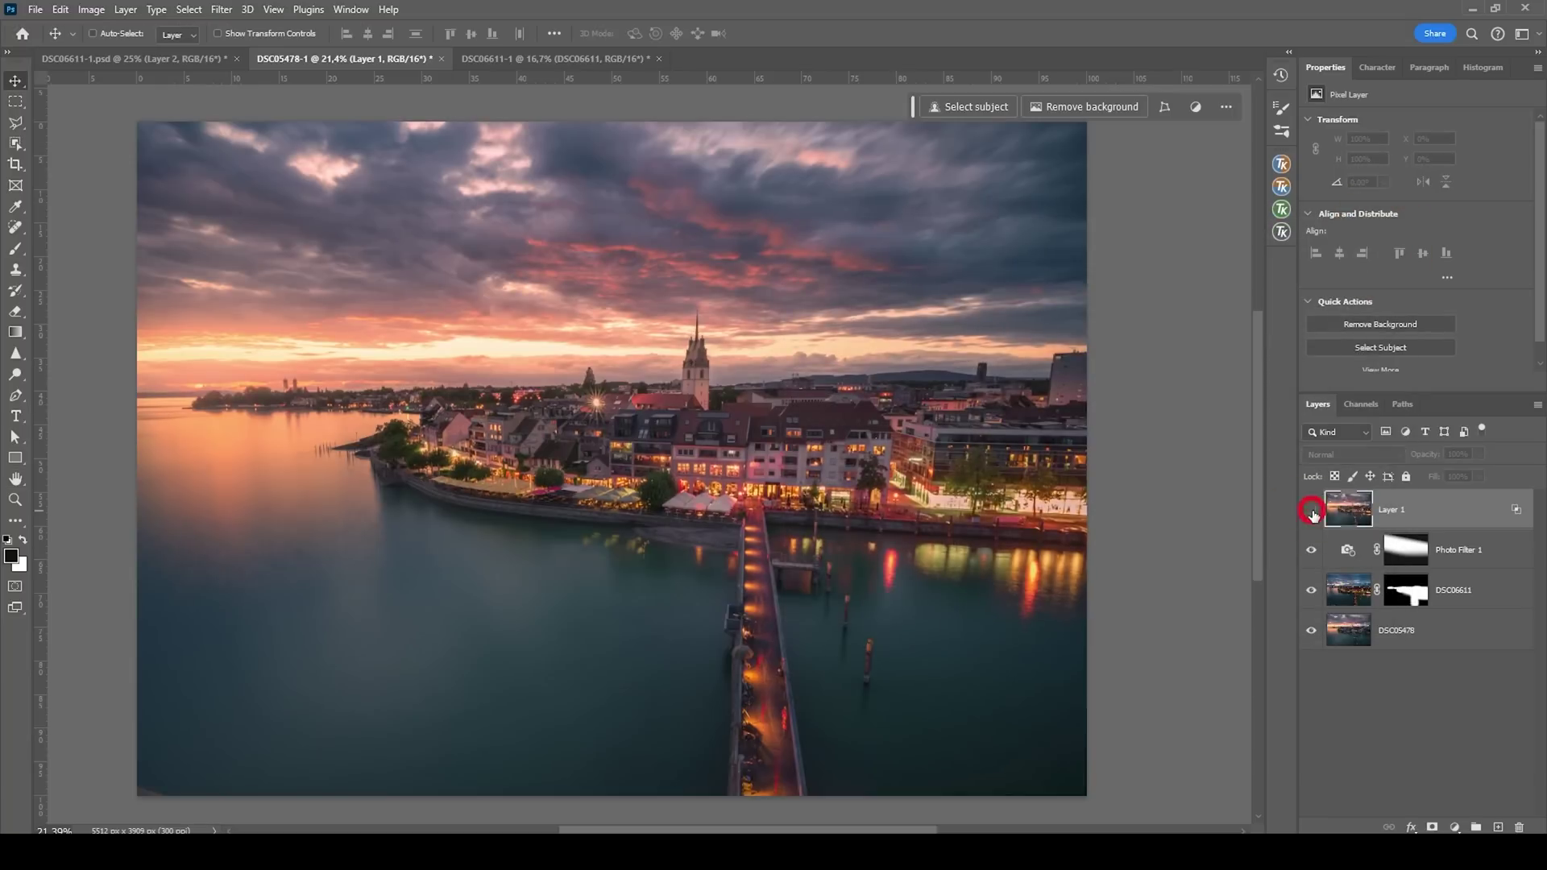
{"action": "left_click", "coordinate": [1311, 510]}
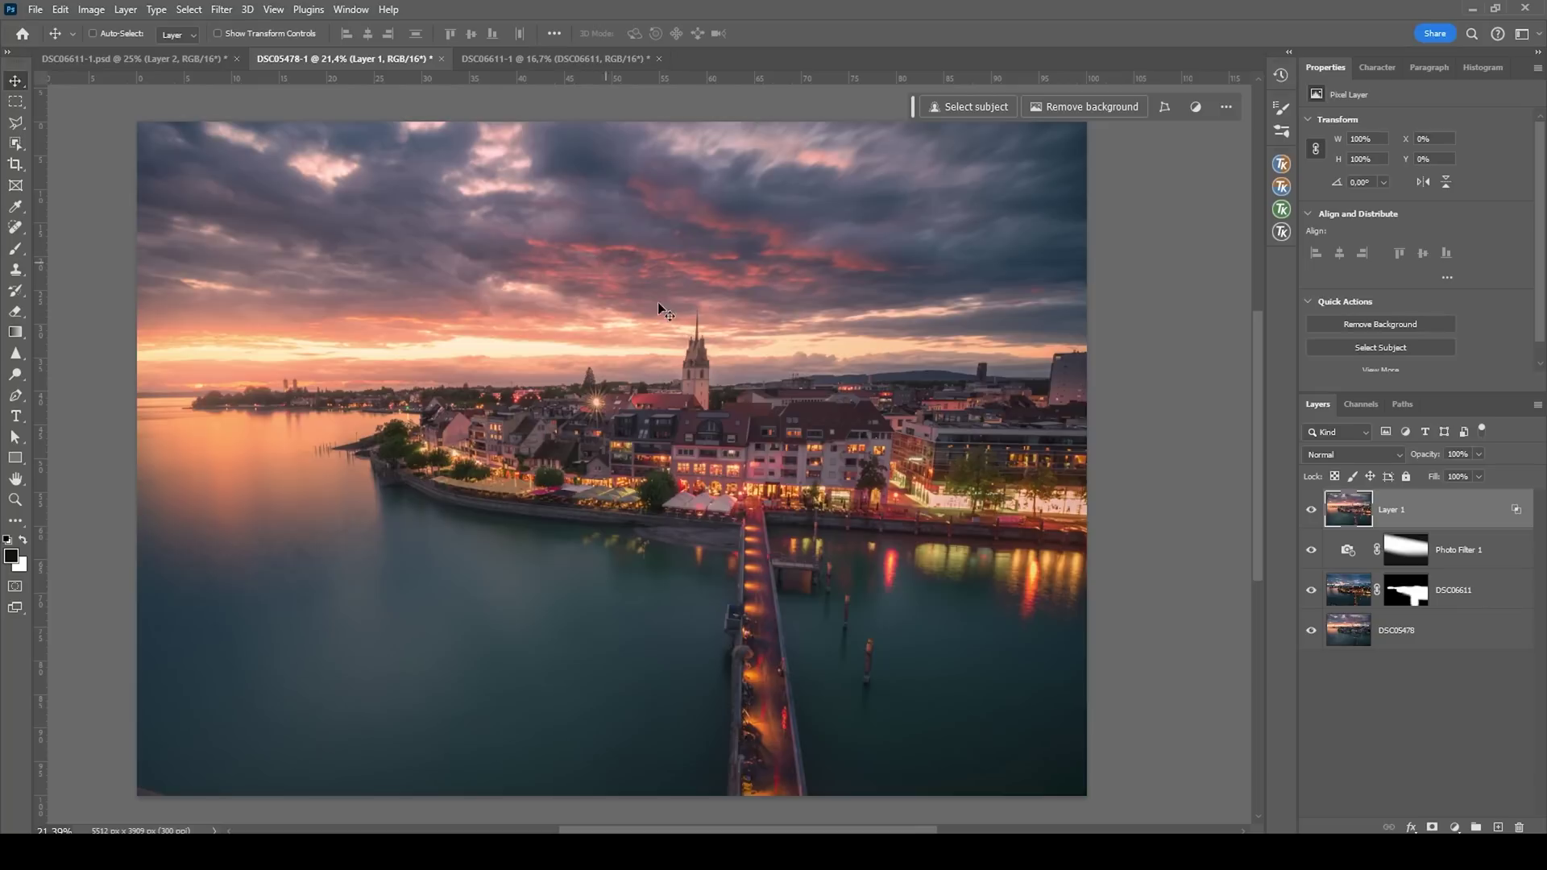
{"action": "left_click", "coordinate": [1455, 828]}
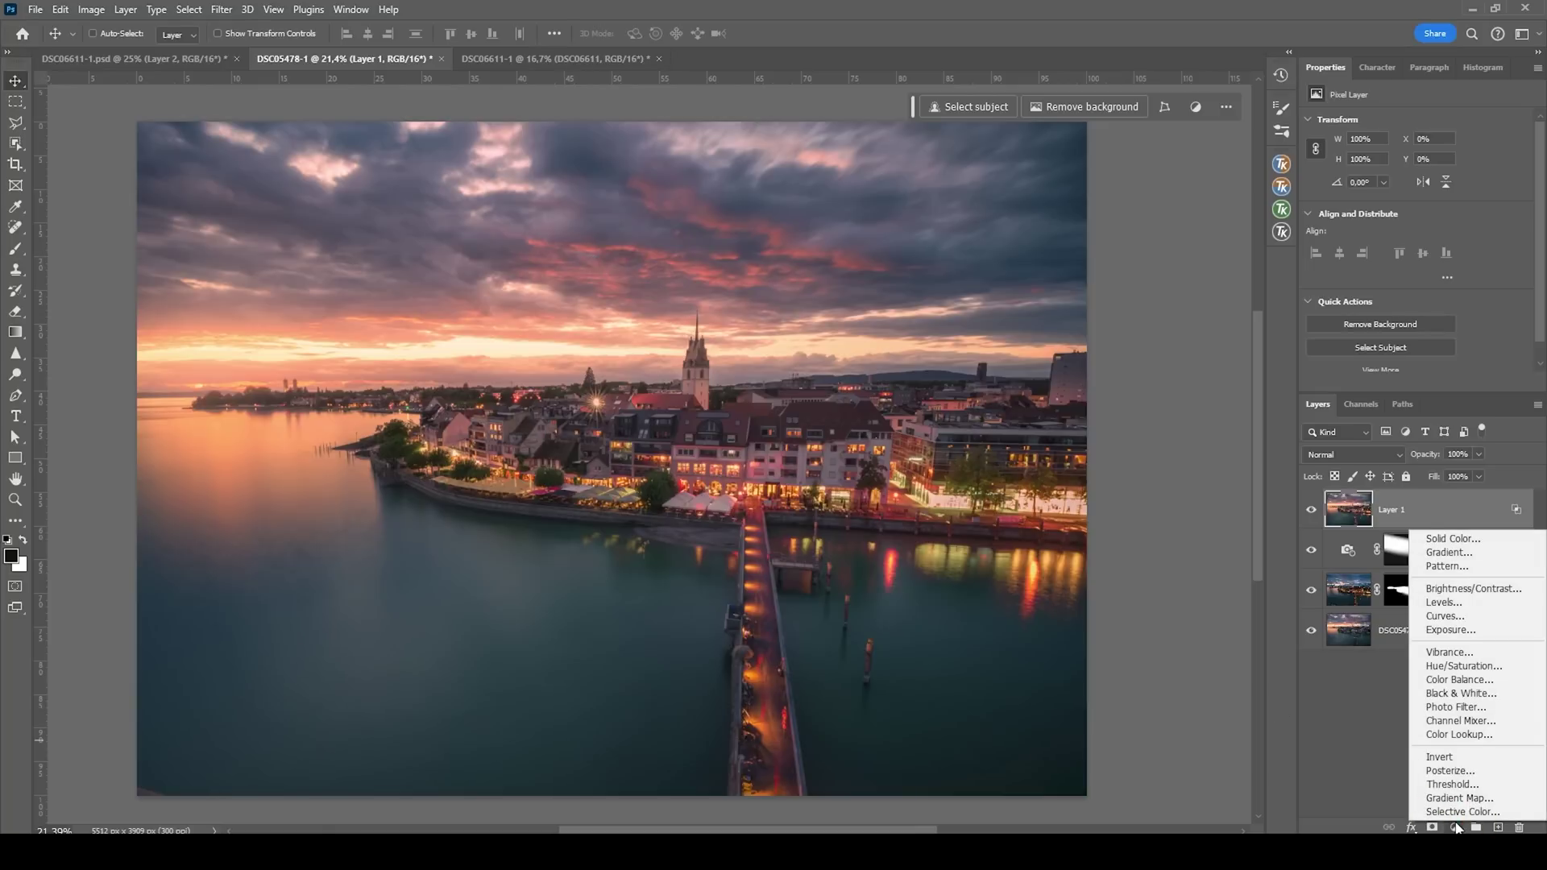
- Add a Levels adjustment layer masked to the sky by filling the inverted sky selection black
{"action": "left_click", "coordinate": [1464, 605]}
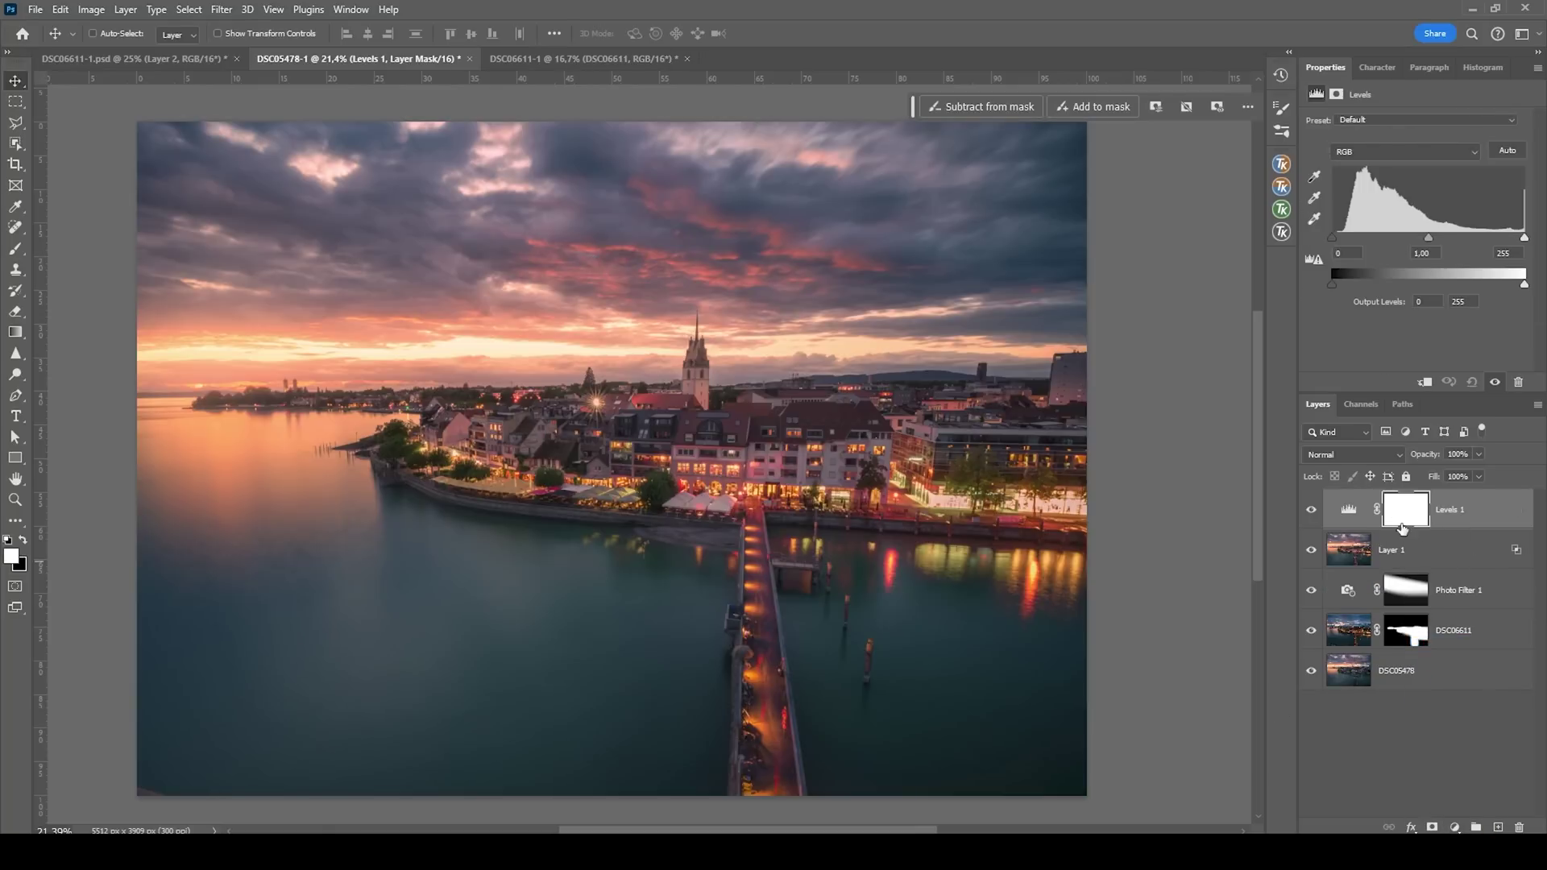
{"action": "left_click", "coordinate": [190, 10]}
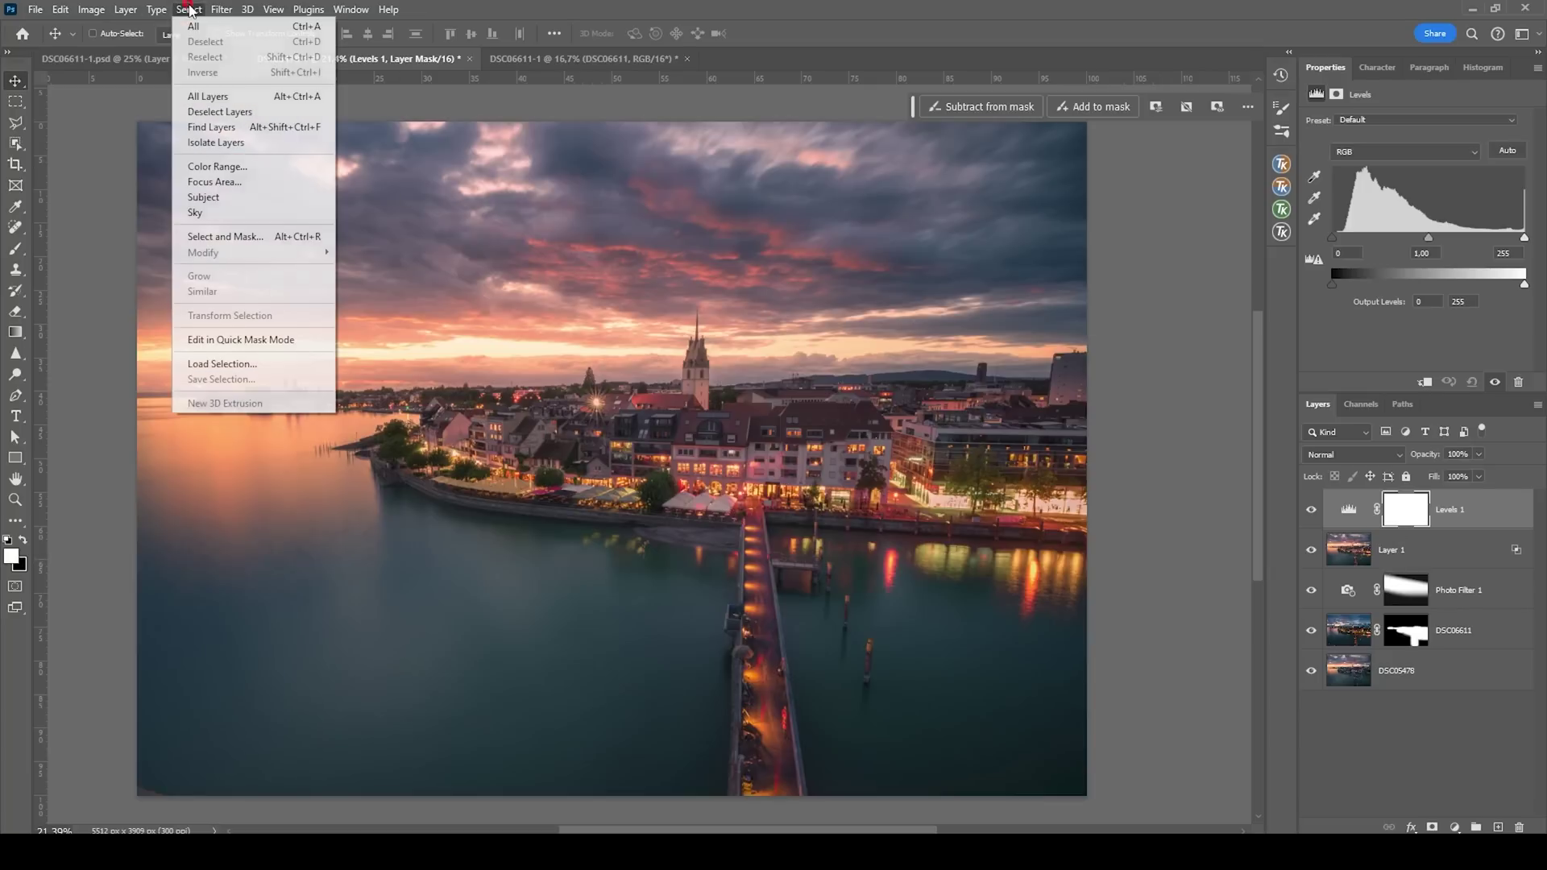
{"action": "left_click", "coordinate": [241, 212]}
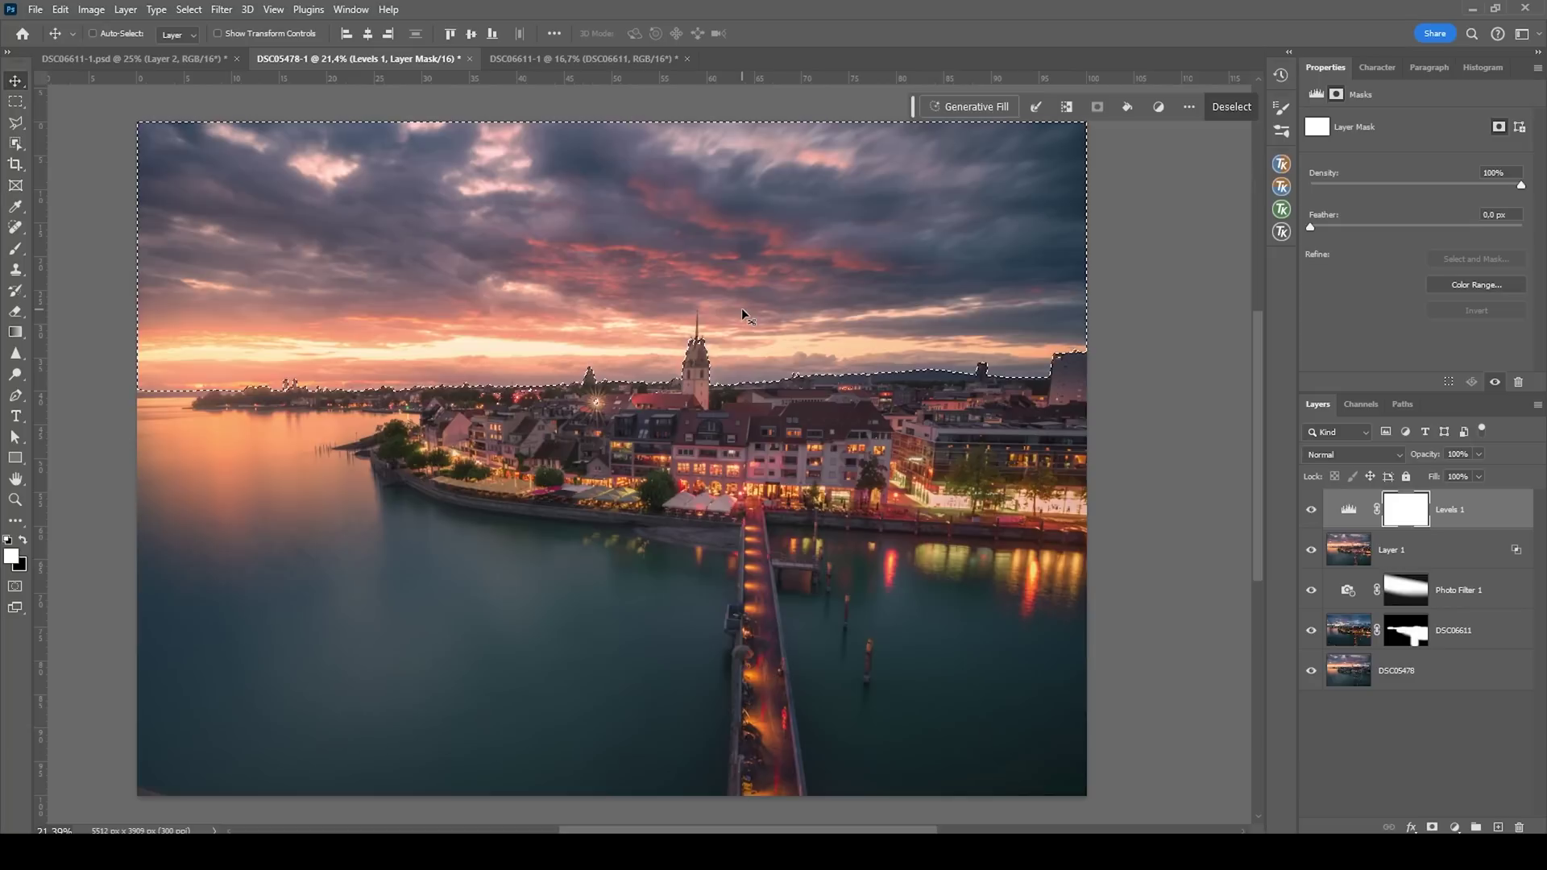
{"action": "key", "text": "ctrl+shift+i"}
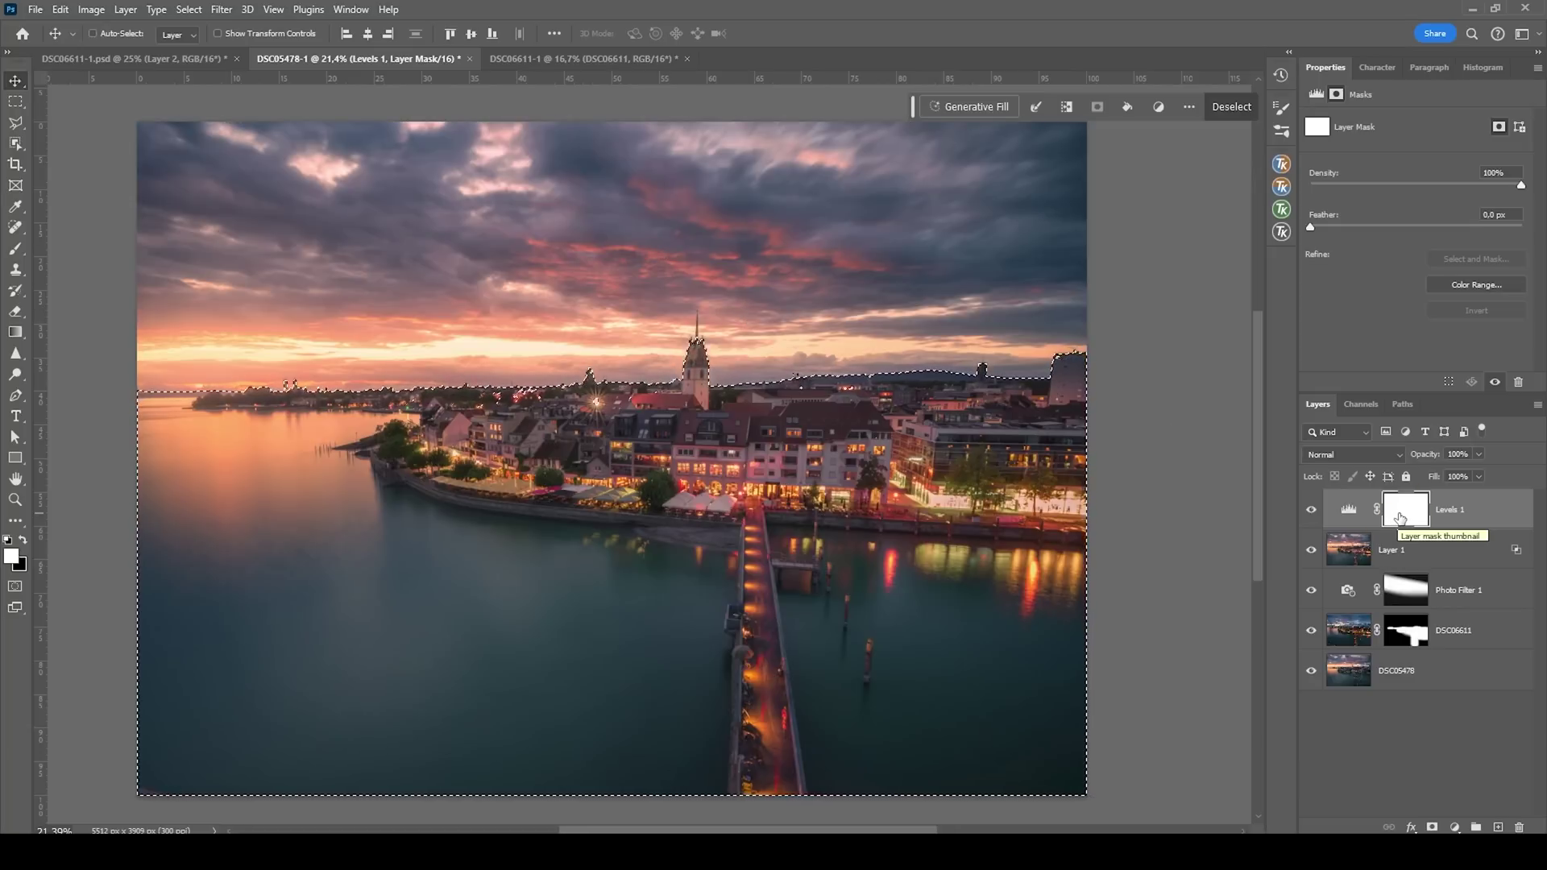
{"action": "key", "text": "shift+F5"}
{"action": "left_click", "coordinate": [777, 219]}
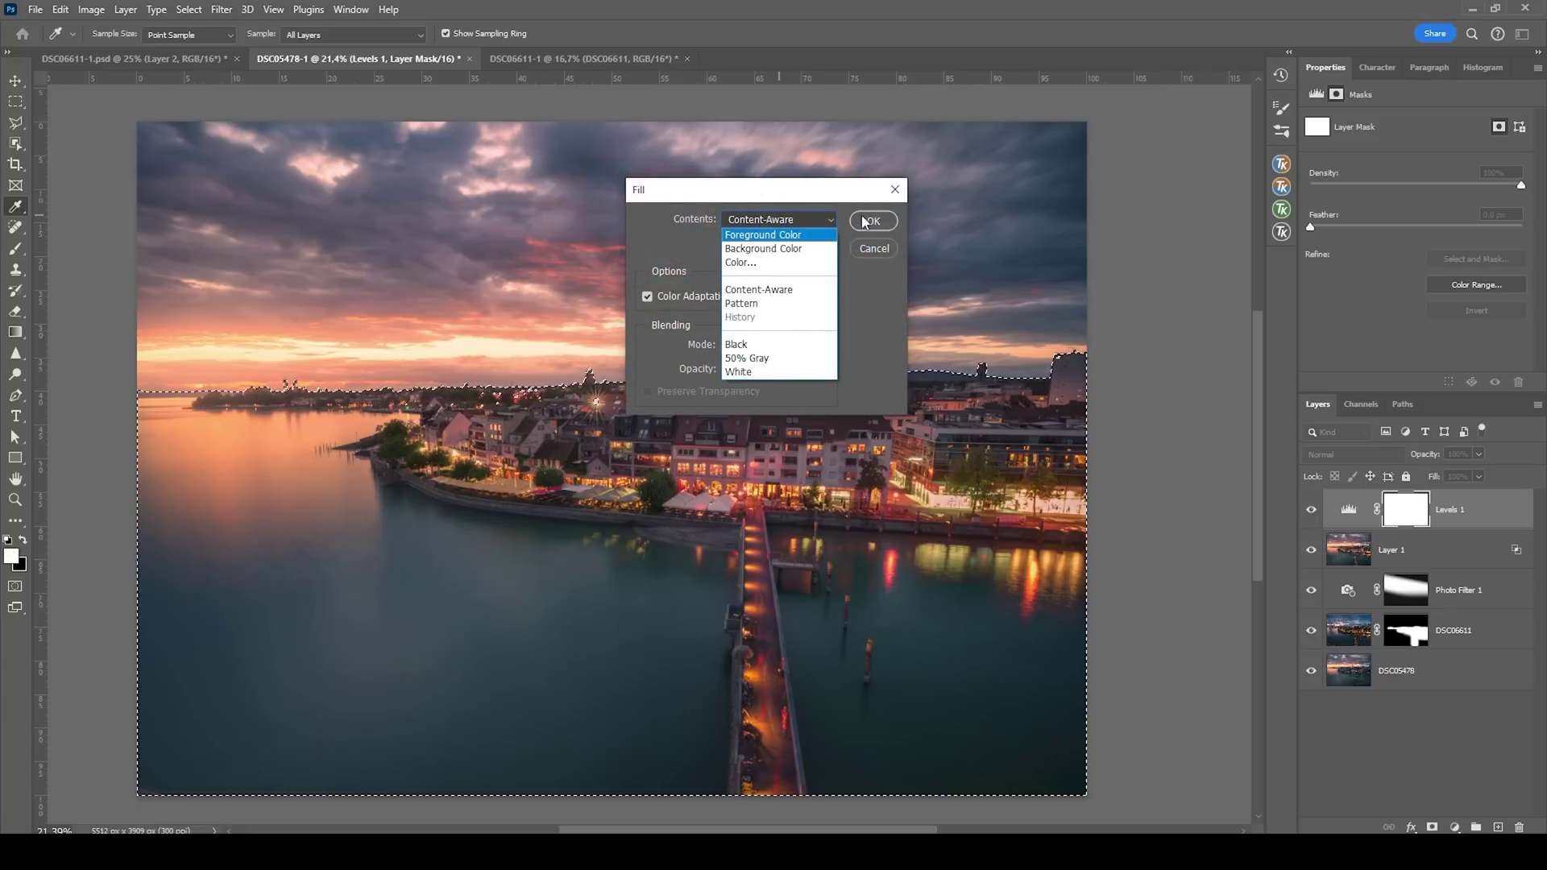
{"action": "left_click", "coordinate": [777, 344]}
{"action": "left_click", "coordinate": [873, 223]}
{"action": "key", "text": "v"}
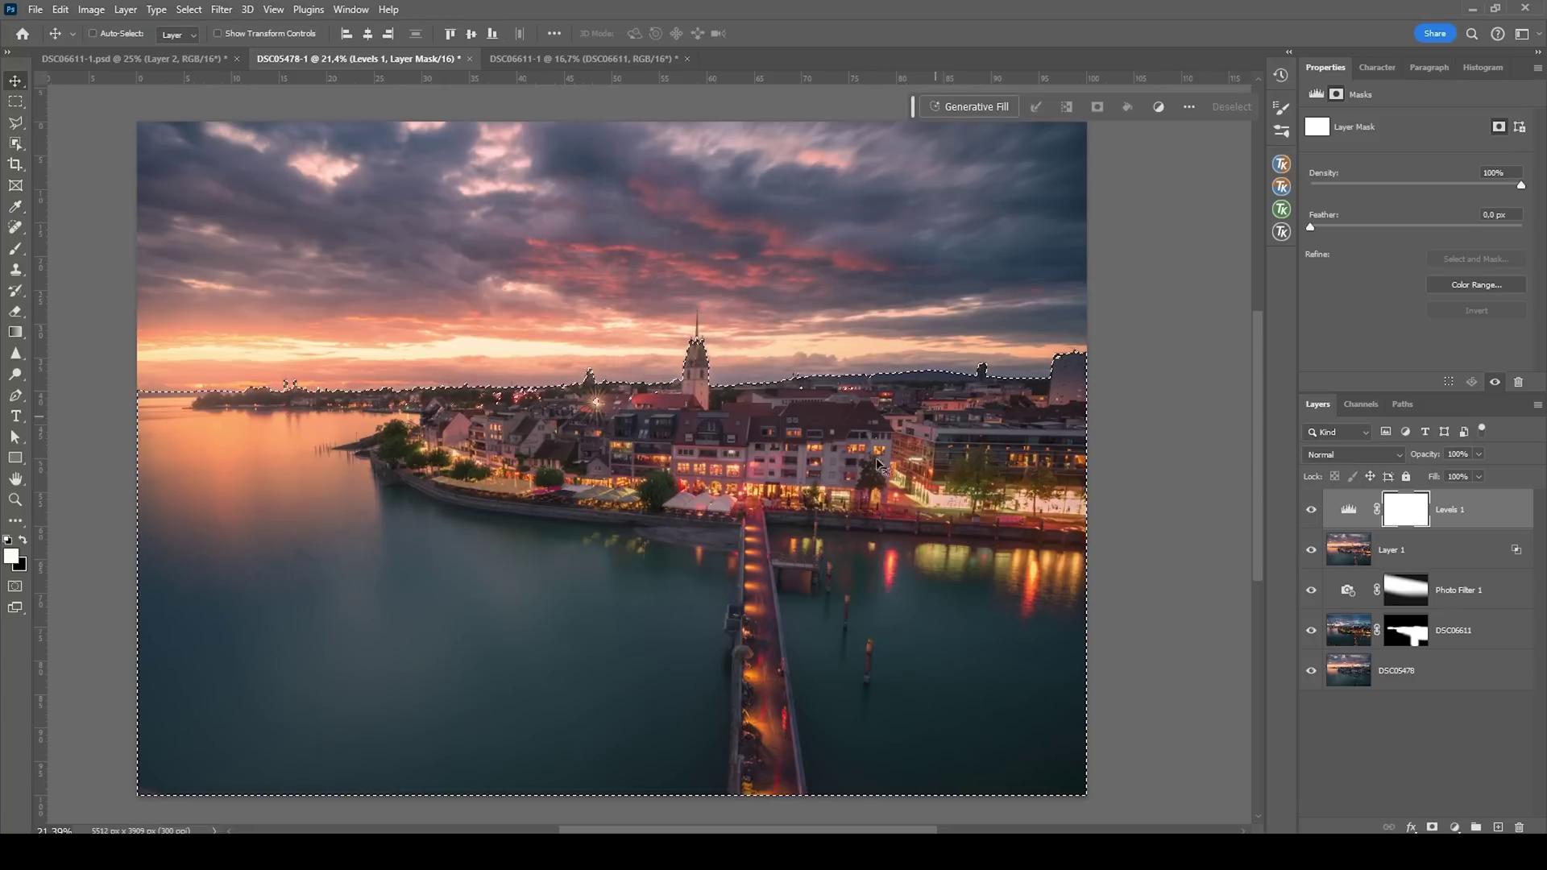
{"action": "key", "text": "ctrl+d"}
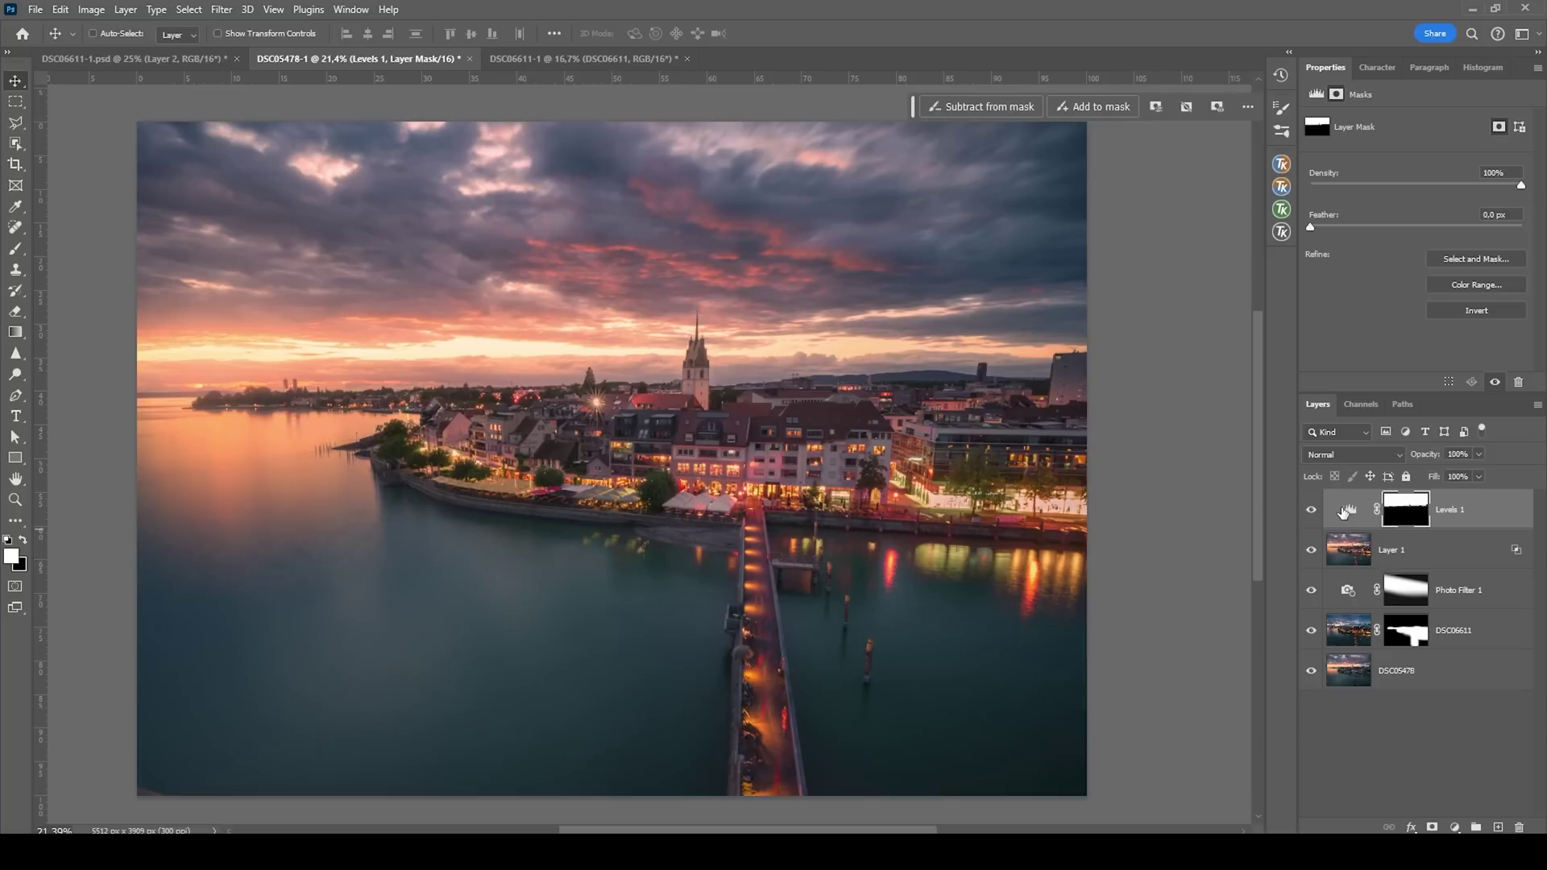
- Set the Levels input values to 7, 1.03 and 255 to darken the sky
{"action": "left_click", "coordinate": [1347, 510]}
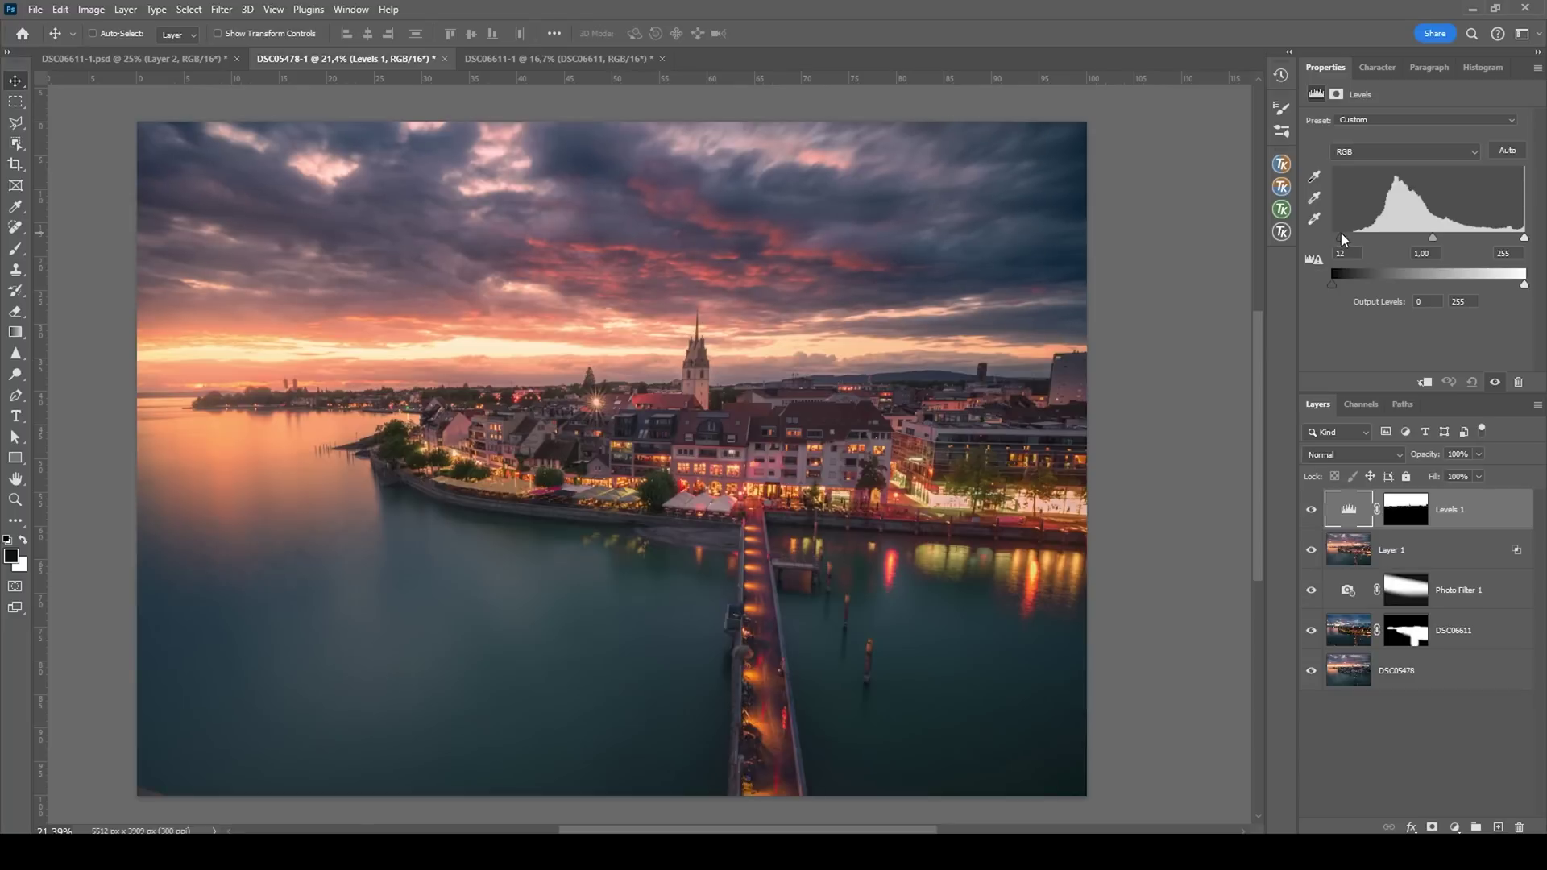
{"action": "left_click_drag", "start_coordinate": [1341, 234], "coordinate": [1339, 234]}
{"action": "left_click_drag", "start_coordinate": [1433, 237], "coordinate": [1434, 234]}
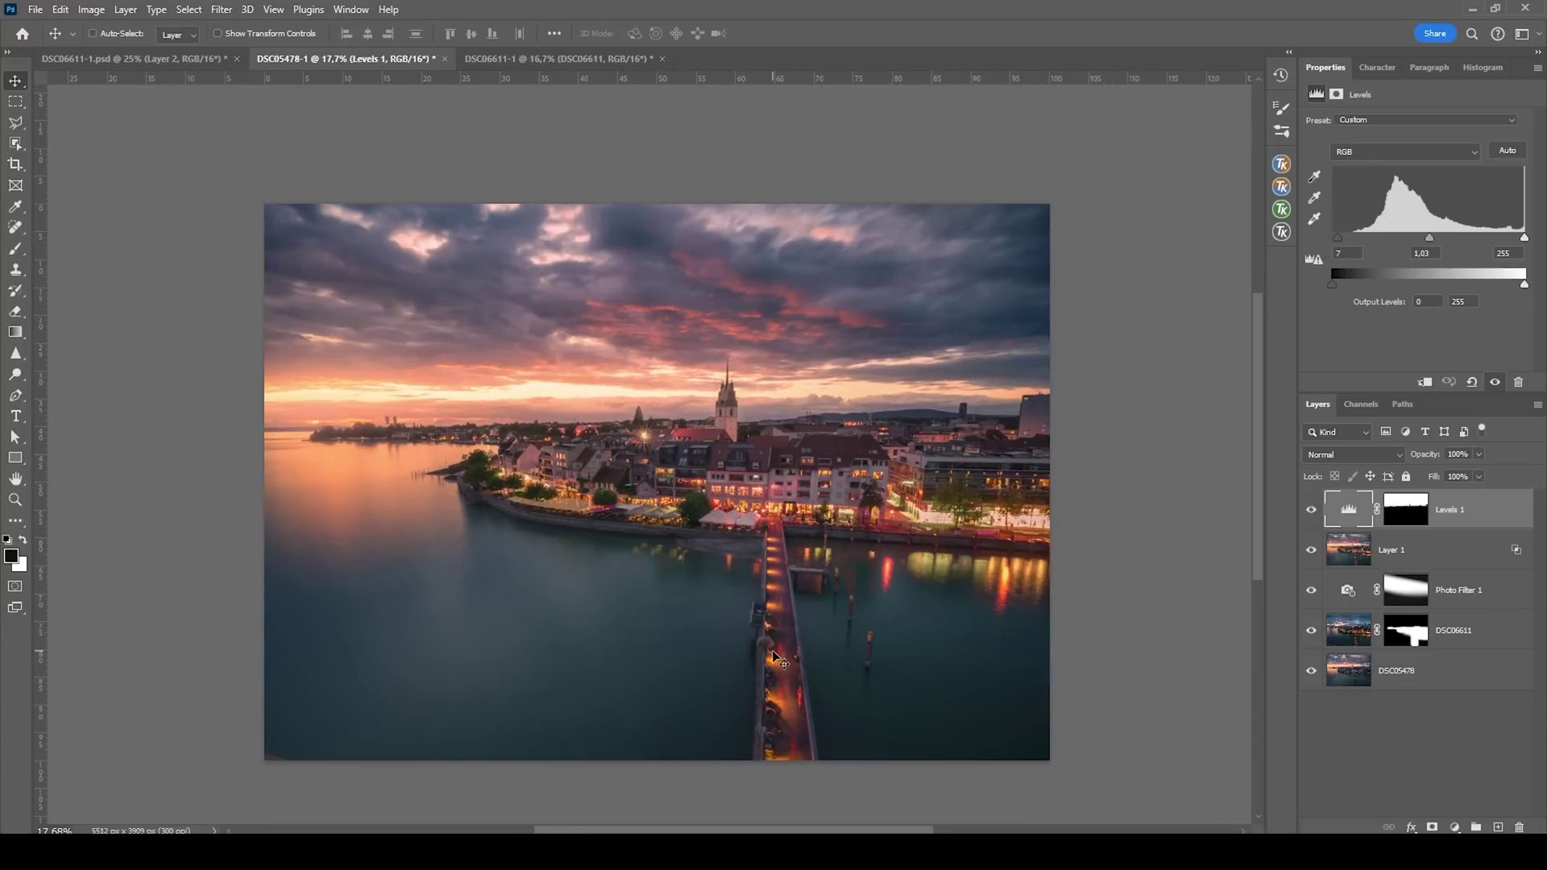
{"action": "scroll", "coordinate": [775, 657], "scroll_direction": "down", "scroll_amount": 1}
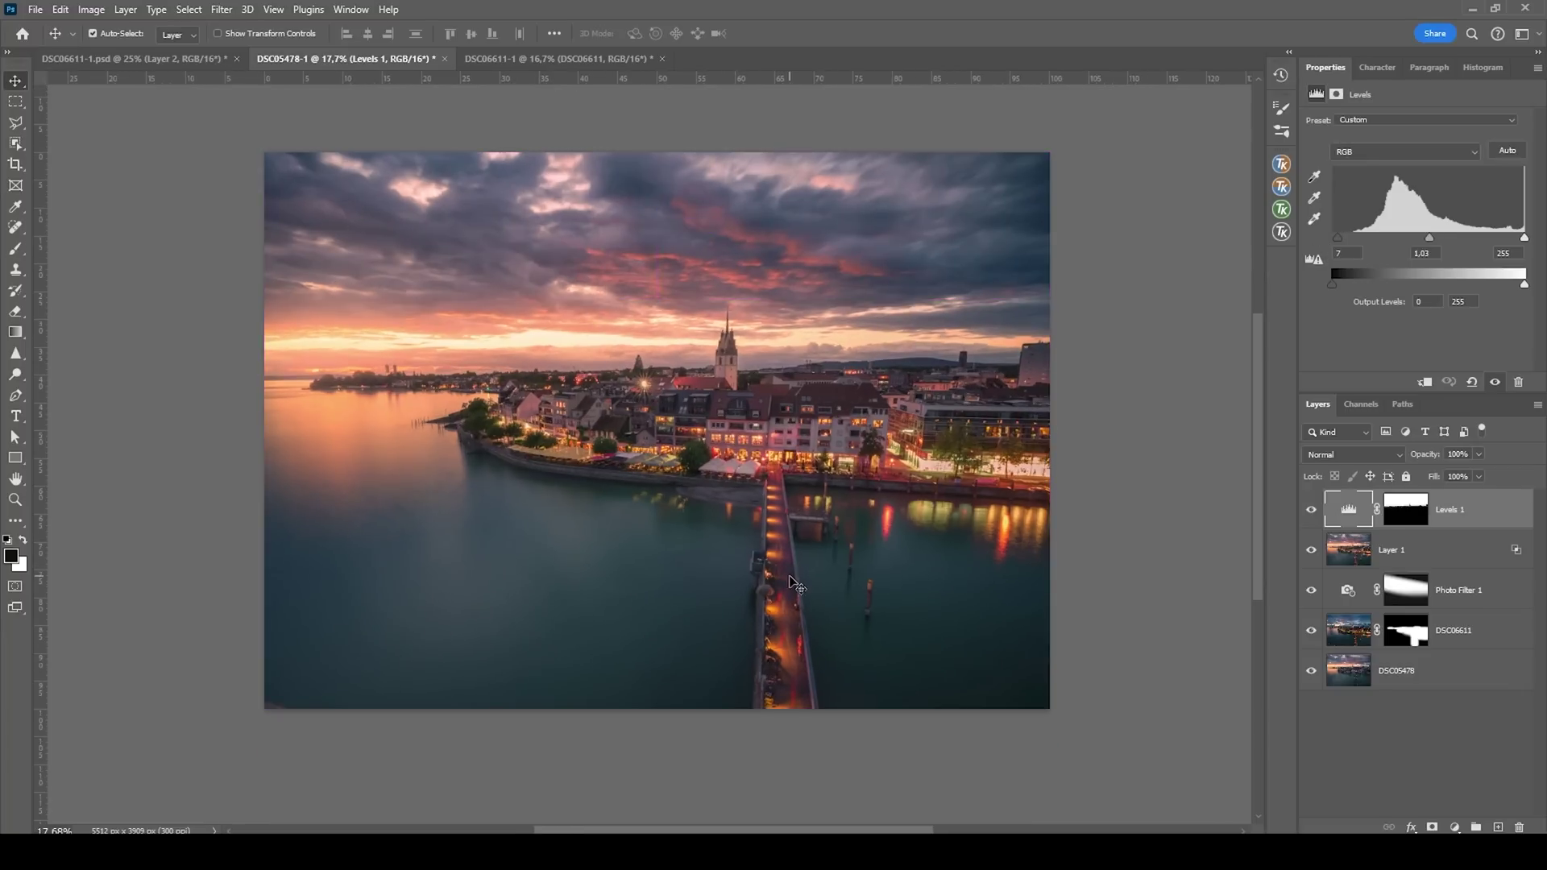
- Stamp visible layers into Layer 2 and spot-heal a stray detail near the bottom-left
{"action": "key", "text": "ctrl+shift+alt+e"}
{"action": "left_click", "coordinate": [21, 230]}
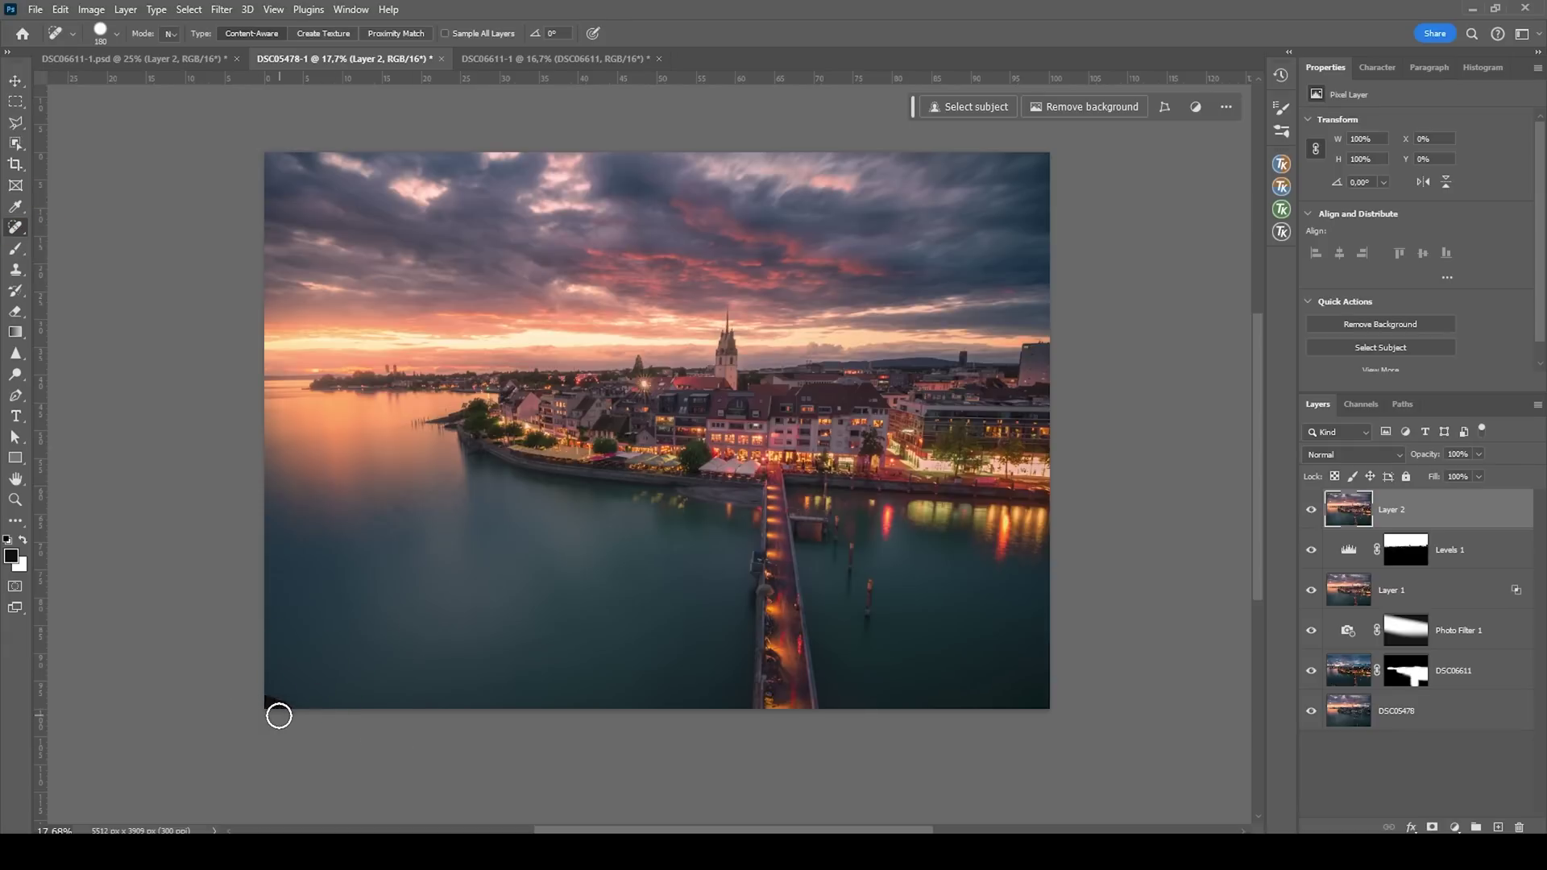
{"action": "left_click", "coordinate": [278, 707]}
{"action": "scroll", "coordinate": [735, 596], "scroll_direction": "up", "scroll_amount": 1}
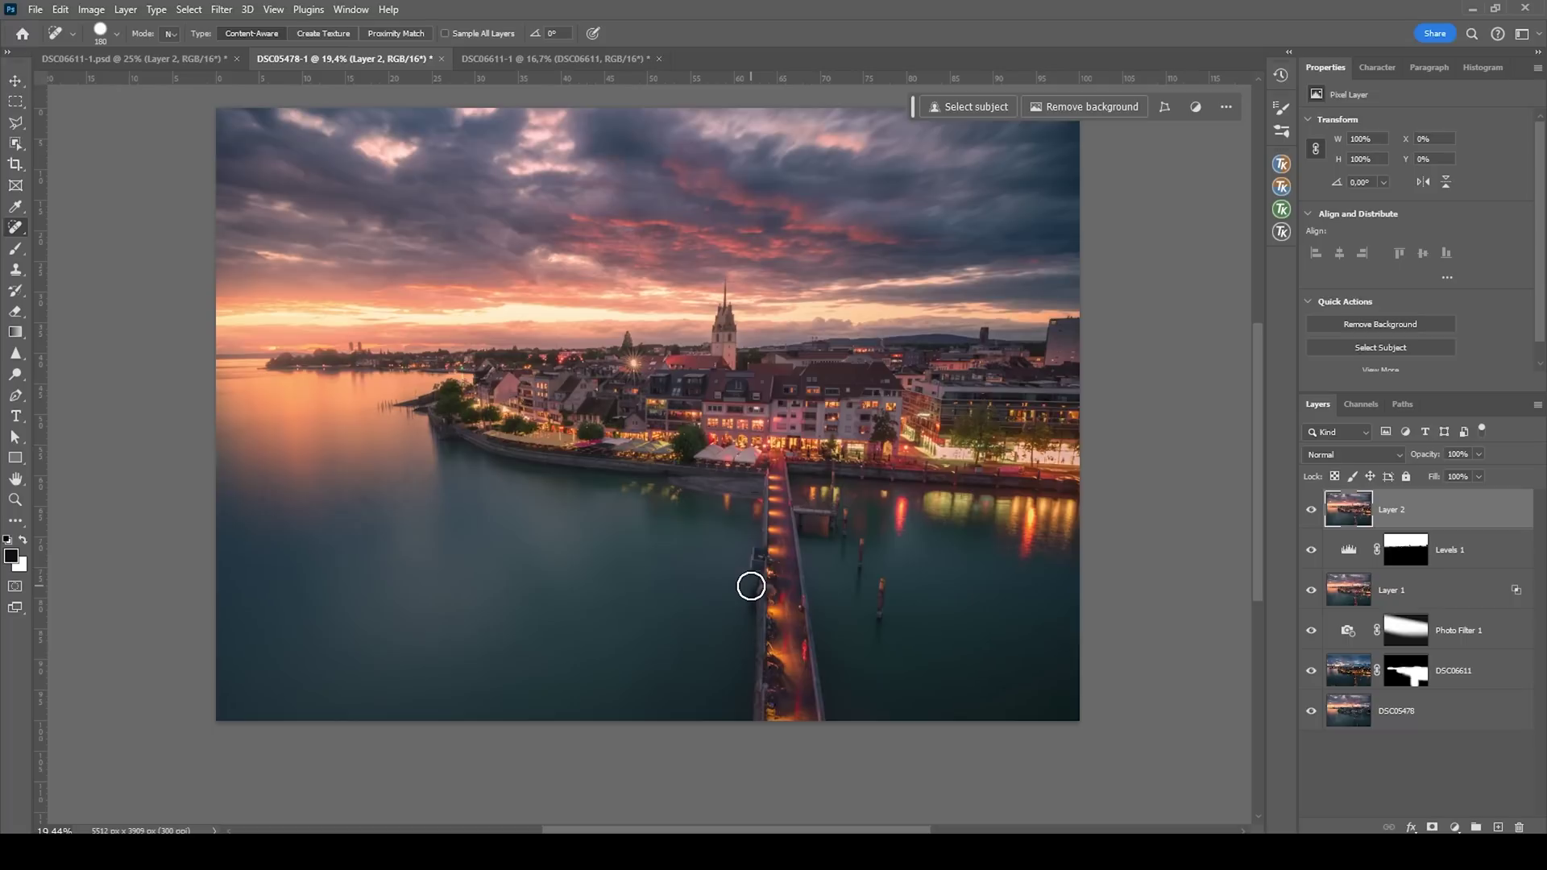